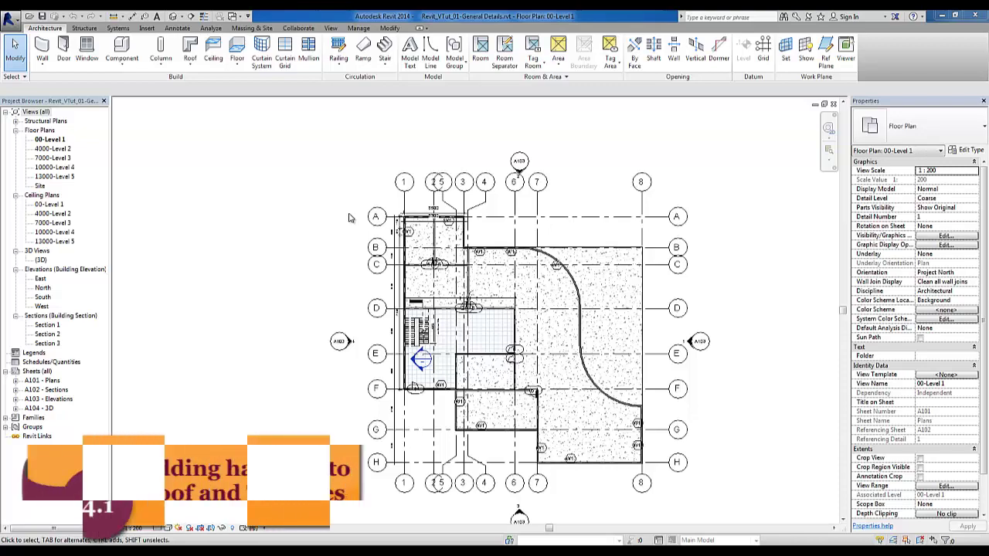
# Open the {3D} view, turn off its section box, and orbit to a corner view of the building
pyautogui.click(174, 16)
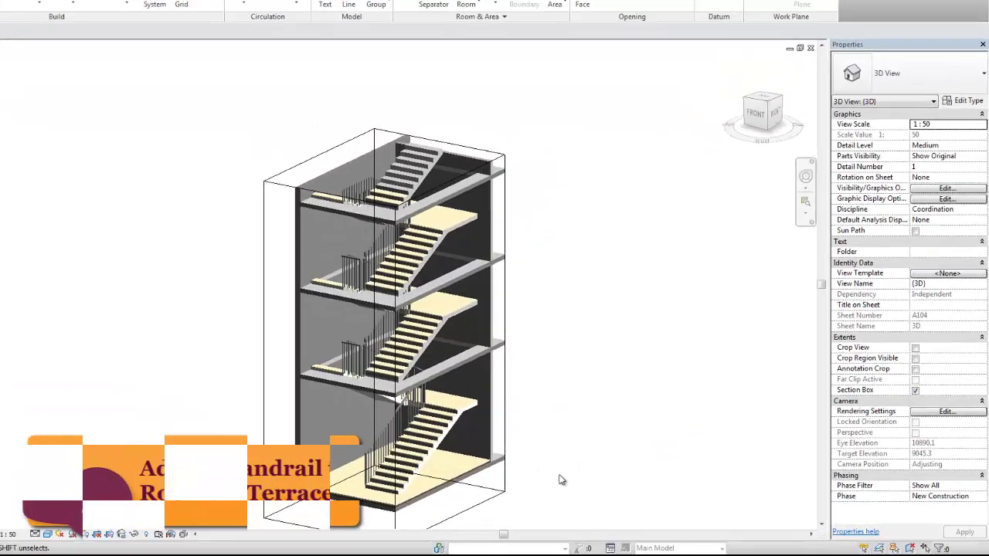
pyautogui.click(914, 390)
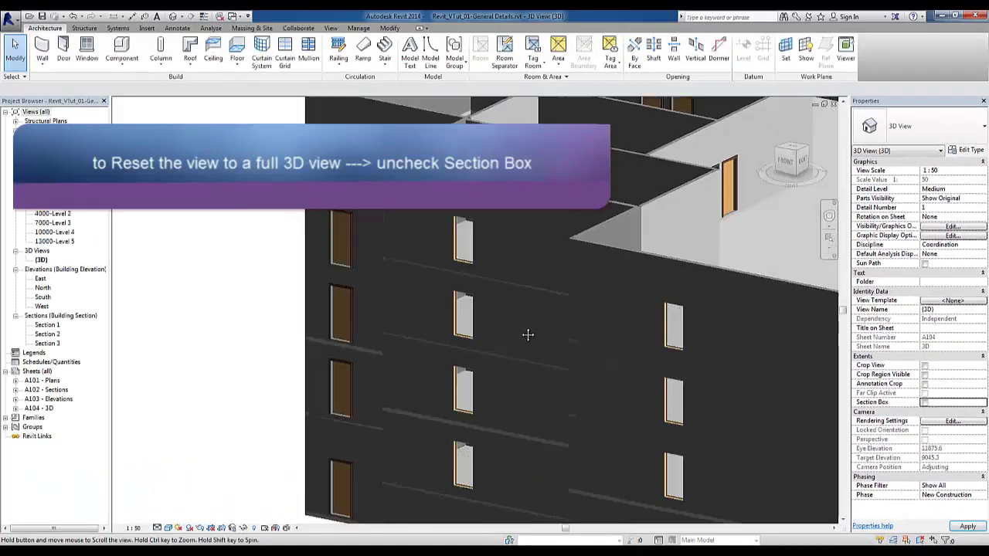
pyautogui.scroll(-3, 471, 307)
pyautogui.scroll(-2, 475, 316)
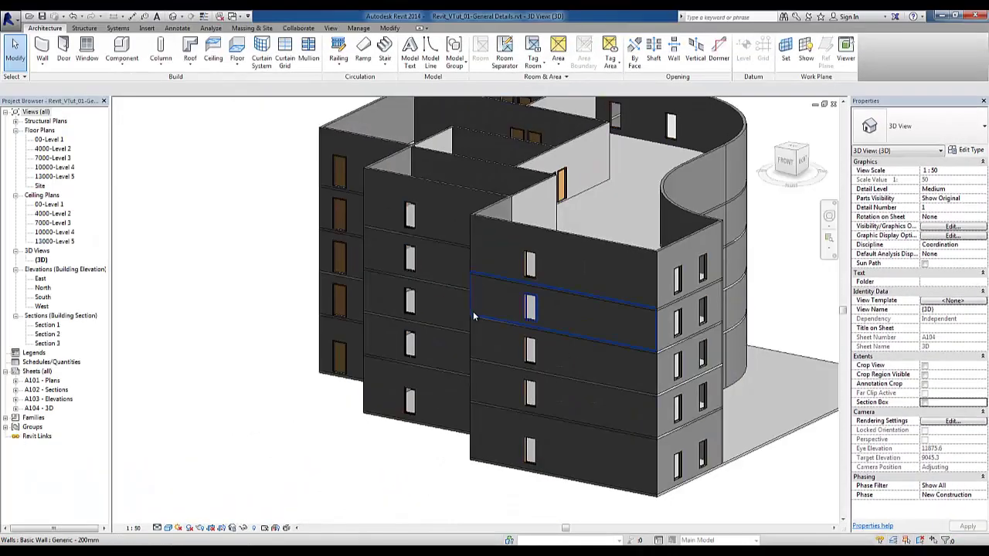
pyautogui.keyDown('shift'); pyautogui.moveTo(474, 316); pyautogui.dragTo(651, 413, button='middle'); pyautogui.keyUp('shift')
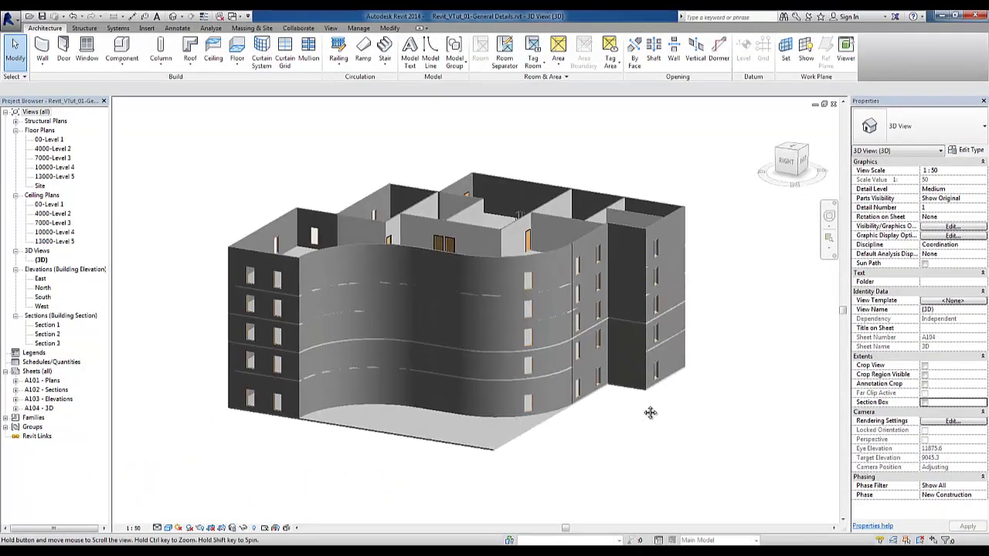
pyautogui.keyDown('shift'); pyautogui.moveTo(651, 413); pyautogui.dragTo(46, 344, button='middle'); pyautogui.keyUp('shift')
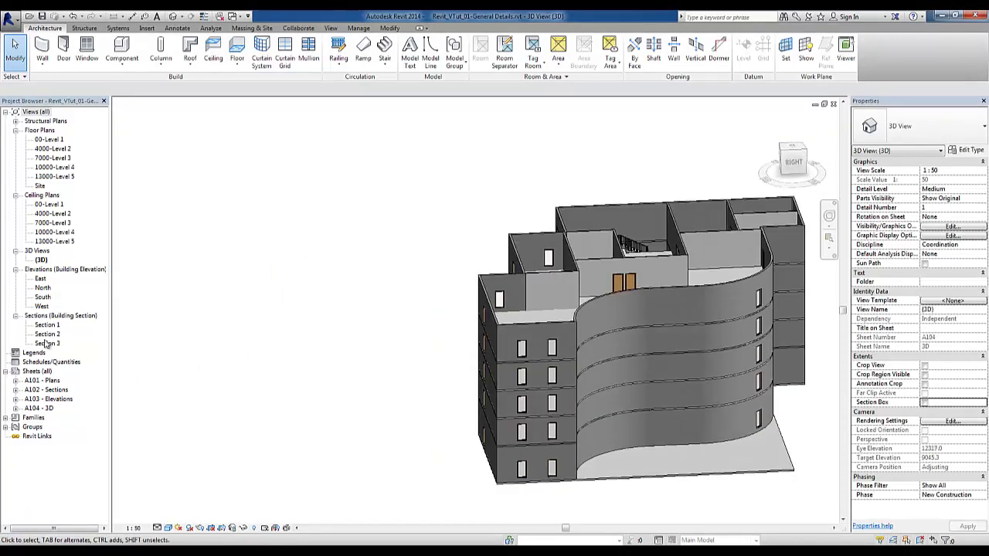
pyautogui.click(43, 289)
# Open the East elevation, frame its levels, and start the Level tool
pyautogui.doubleClick(41, 280)
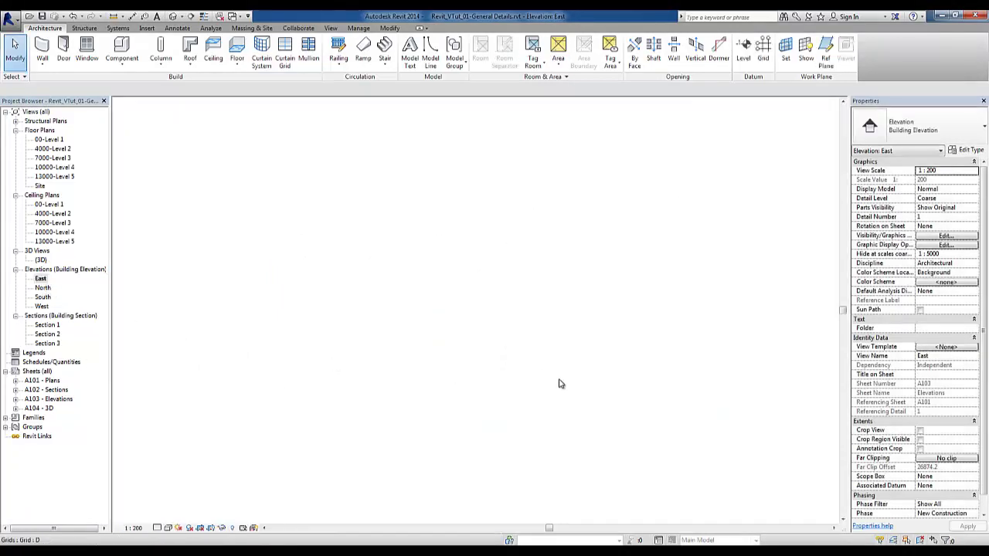
pyautogui.moveTo(521, 370); pyautogui.dragTo(514, 401, button='middle')
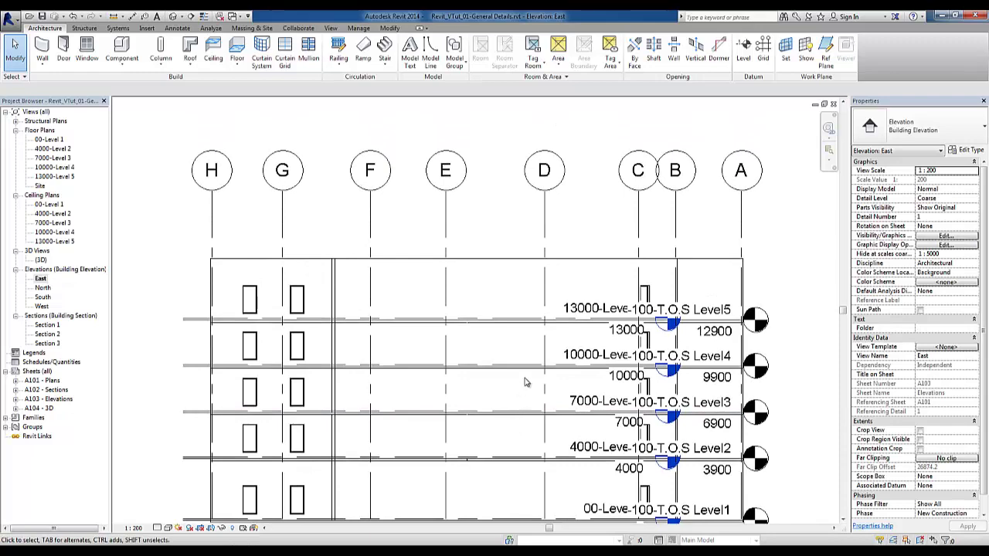
pyautogui.moveTo(525, 359); pyautogui.dragTo(504, 336, button='middle')
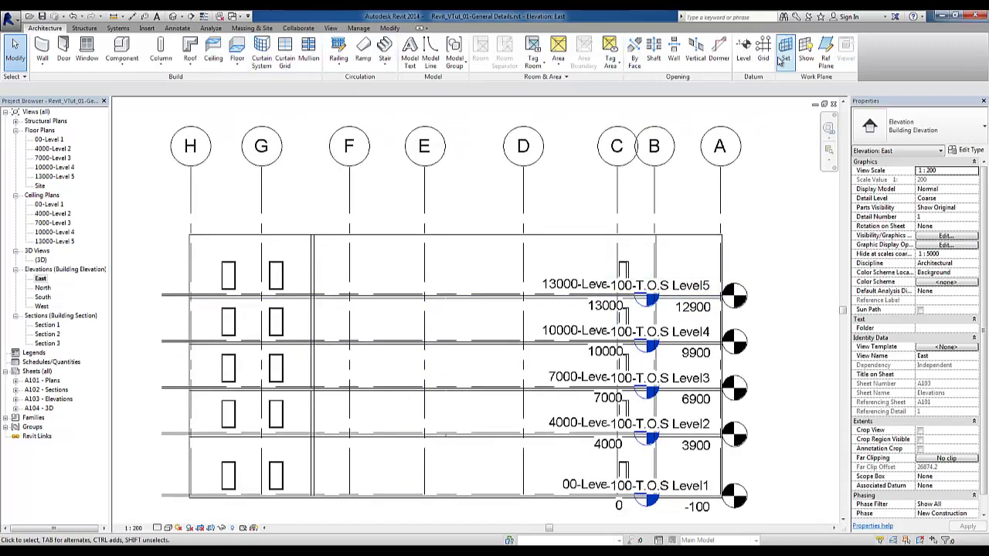
pyautogui.click(743, 54)
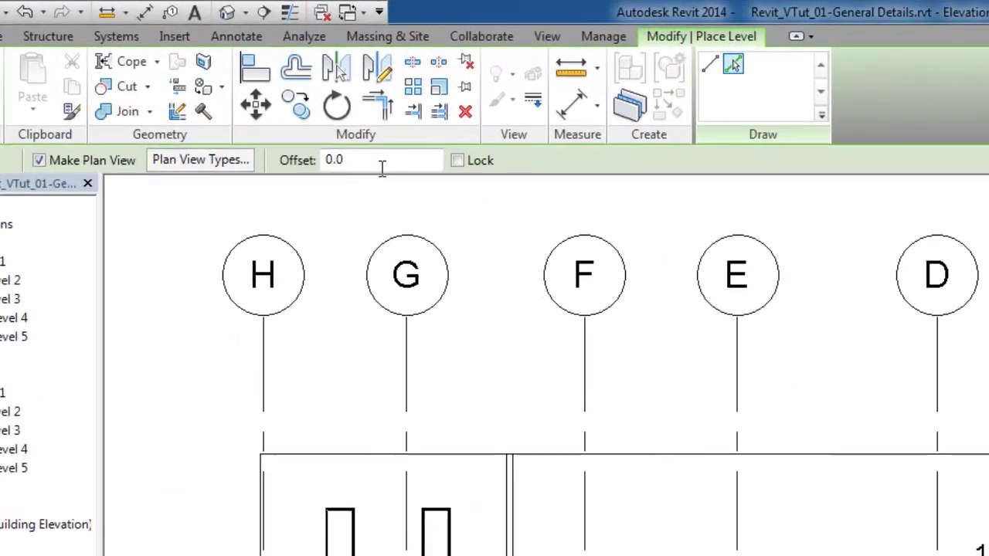
# Place Level6 at 16750 above Level5 with a 4000 offset and no plan view
pyautogui.click(382, 166)
pyautogui.write('4000')
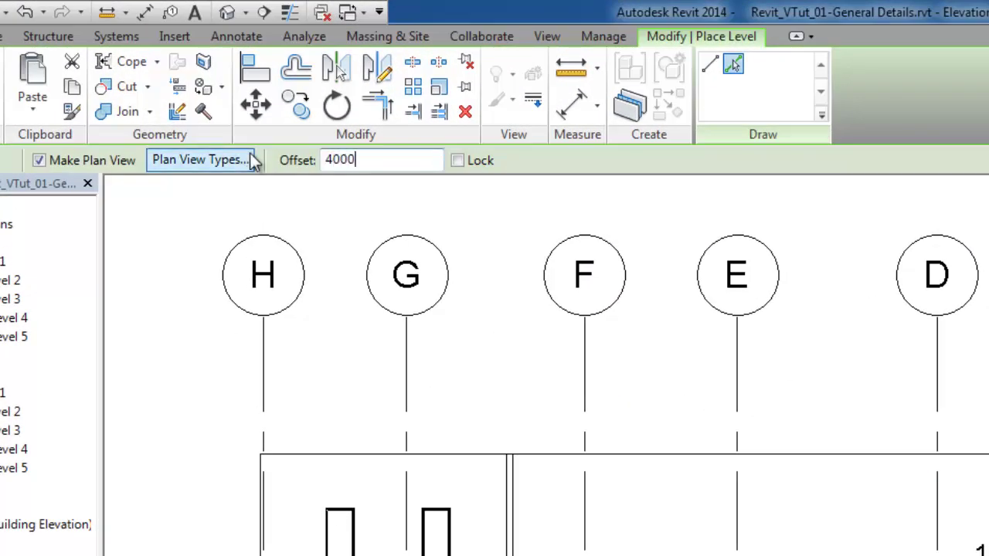
pyautogui.click(106, 160)
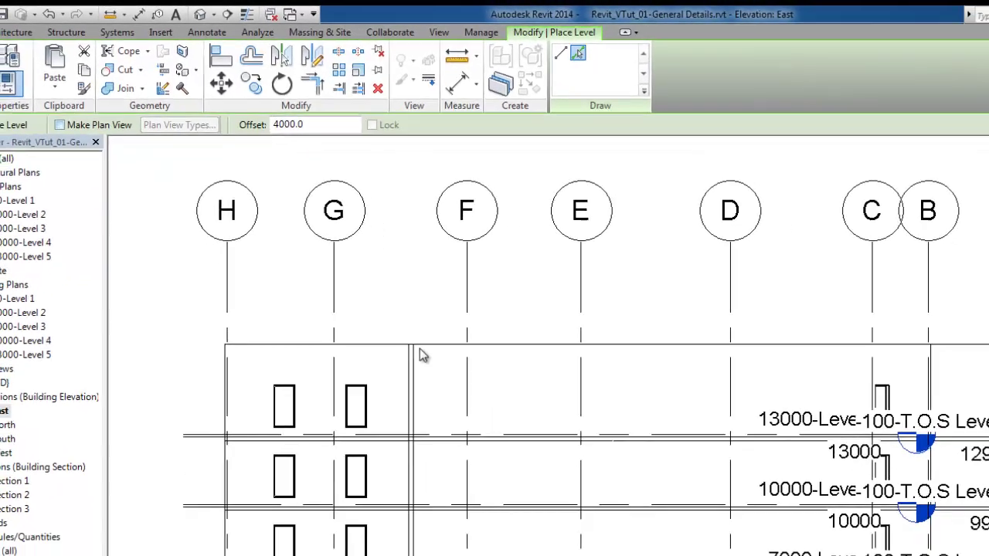
pyautogui.scroll(2, 699, 289)
pyautogui.scroll(2, 684, 309)
pyautogui.scroll(2, 668, 328)
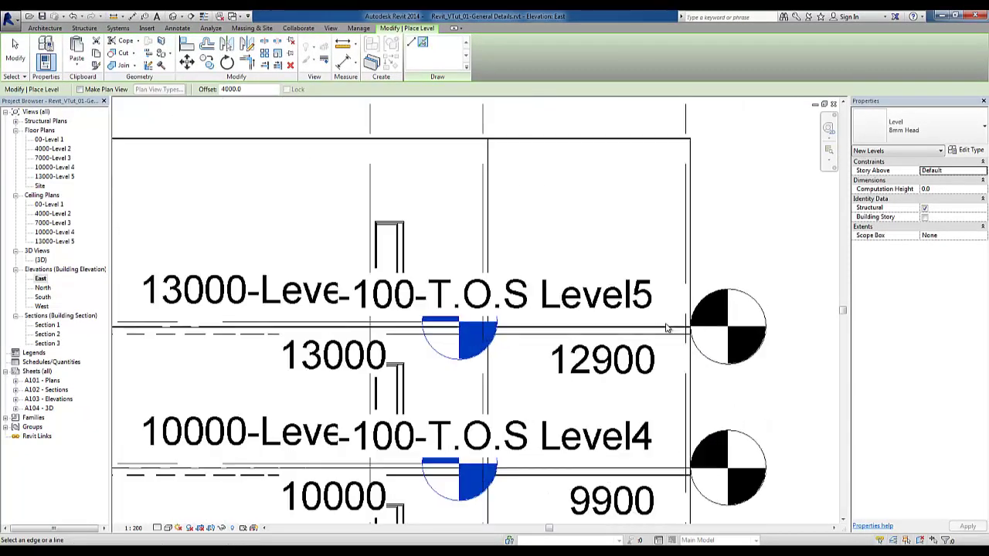
pyautogui.scroll(-3, 667, 340)
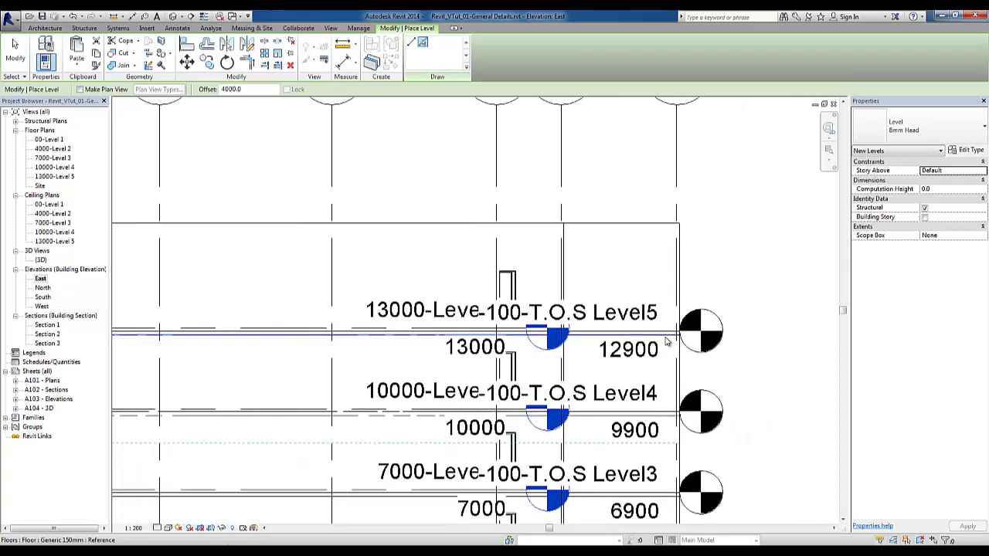
pyautogui.scroll(-1, 668, 342)
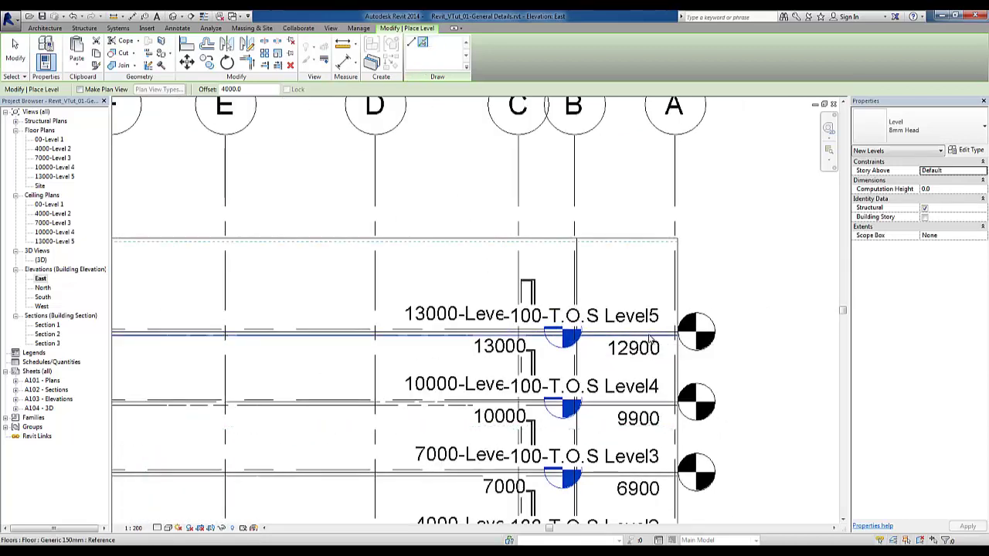
pyautogui.click(676, 246)
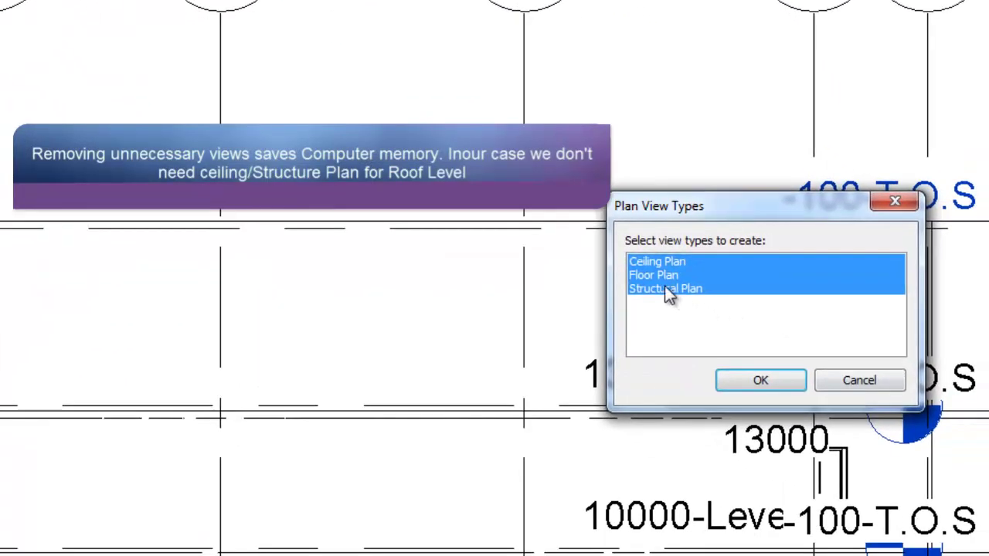
# Set the plan view types to Floor Plan only and place Level7 at 16900
pyautogui.keyDown('ctrl'); pyautogui.click(666, 288); pyautogui.keyUp('ctrl')
pyautogui.click(666, 278)
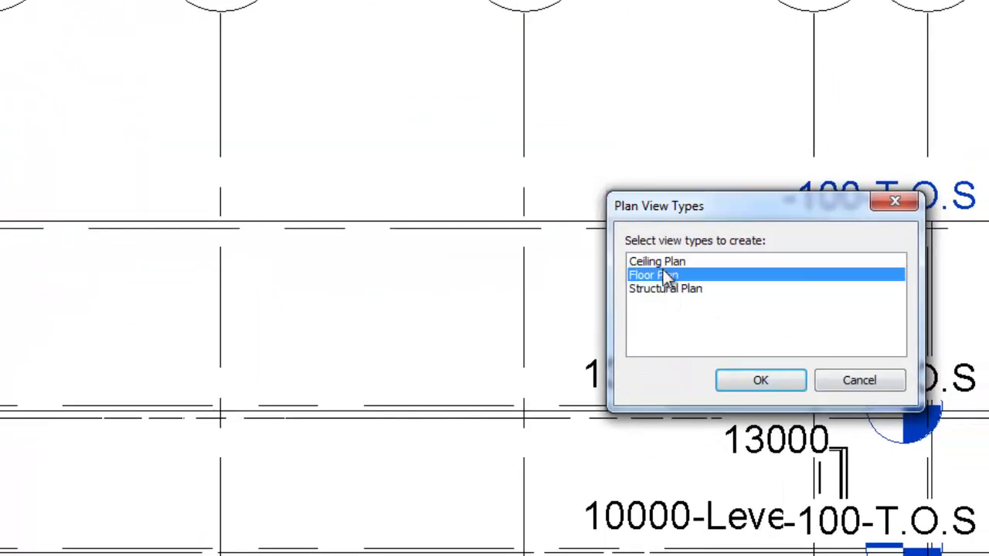
pyautogui.click(773, 381)
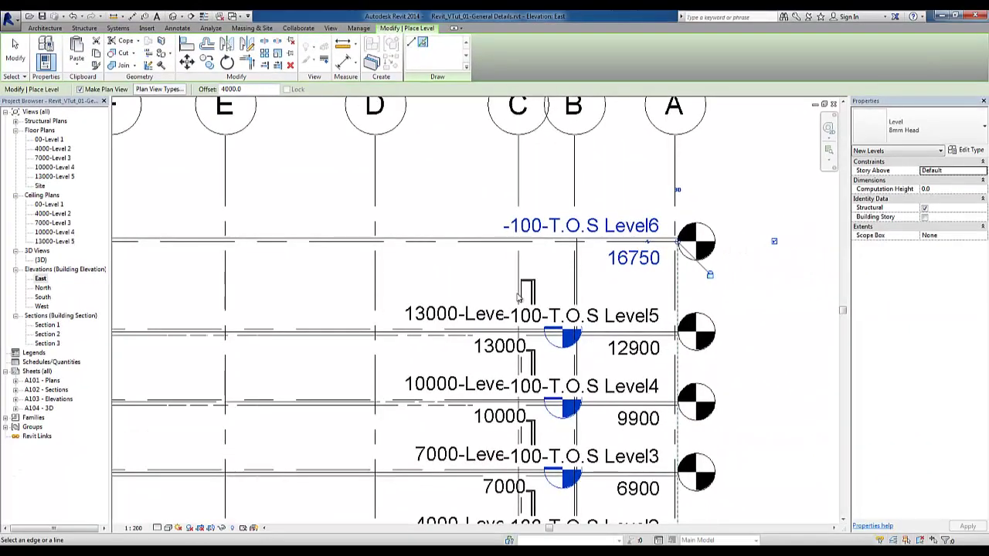
pyautogui.click(639, 337)
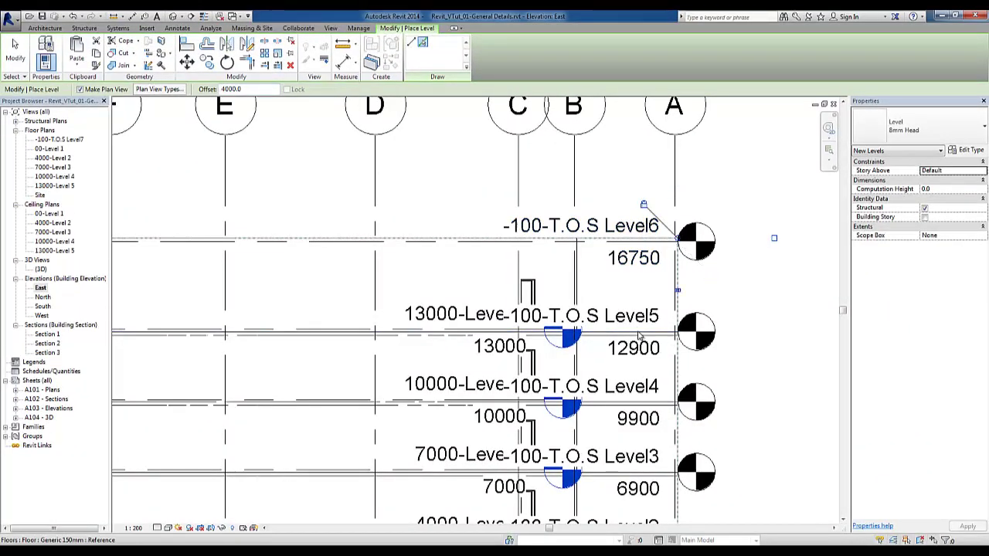
pyautogui.moveTo(394, 296); pyautogui.dragTo(640, 296, button='middle')
# Rename Level7 to 16900-Roof, renaming its matching views too
pyautogui.scroll(-2, 641, 296)
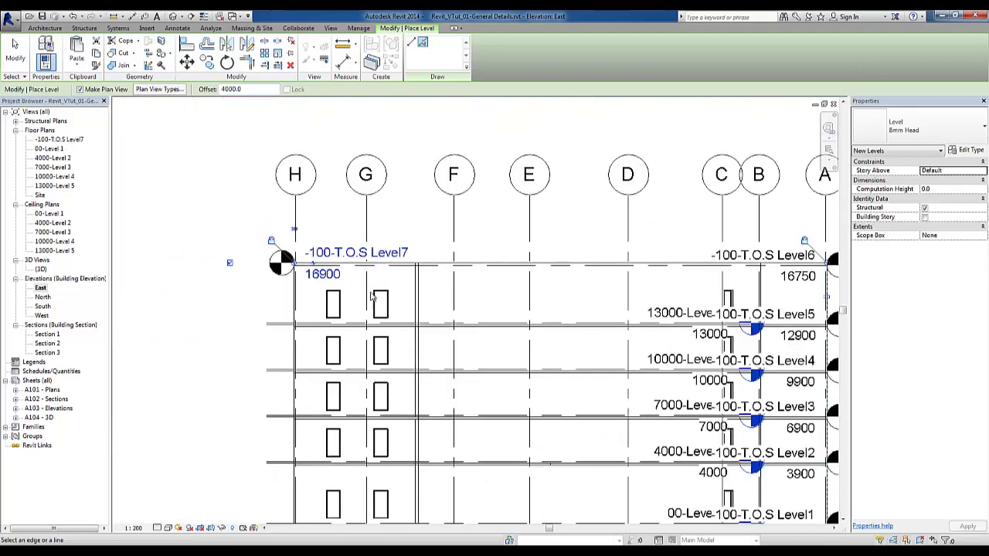
pyautogui.scroll(1, 323, 280)
pyautogui.scroll(1, 323, 279)
pyautogui.press('Escape')
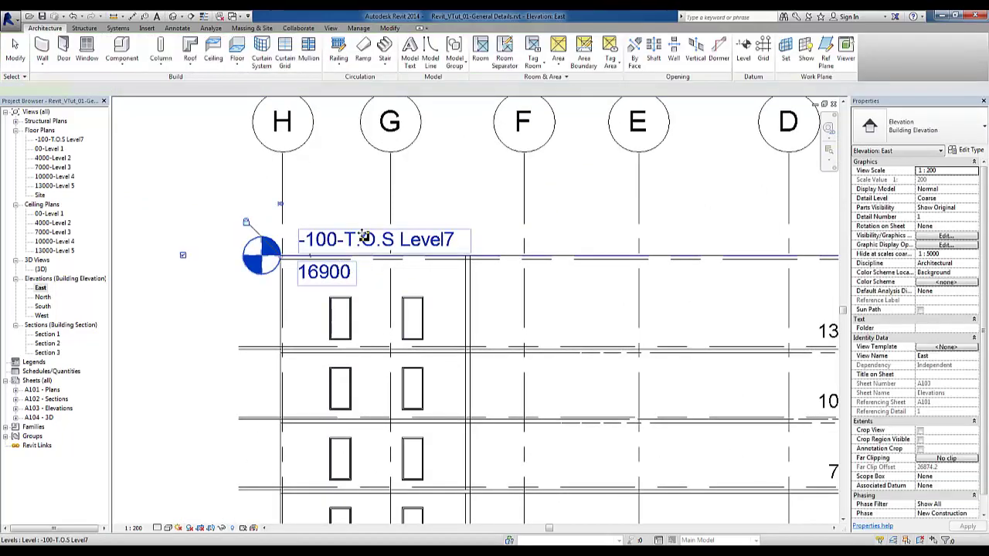
pyautogui.doubleClick(365, 241)
pyautogui.write('16900-Roof')
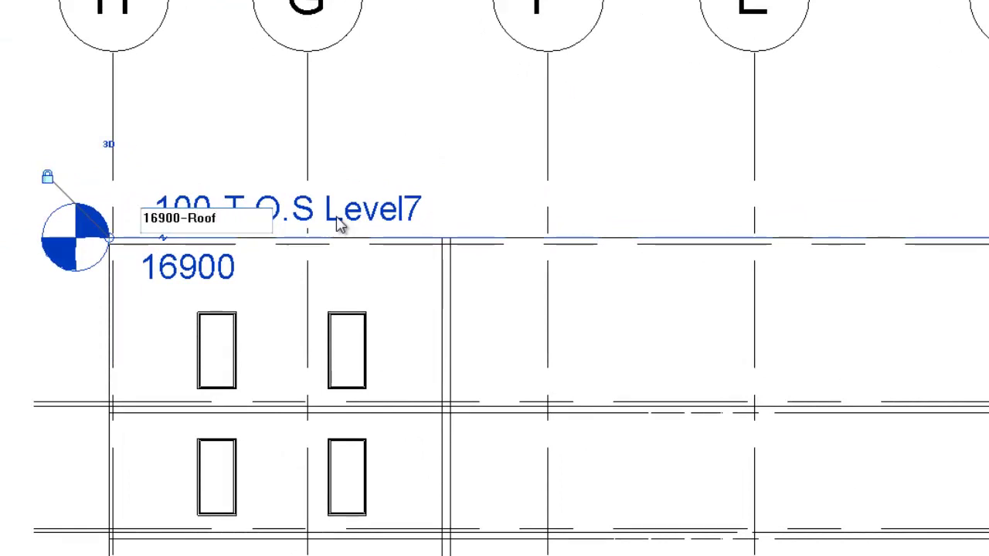
pyautogui.press('Return')
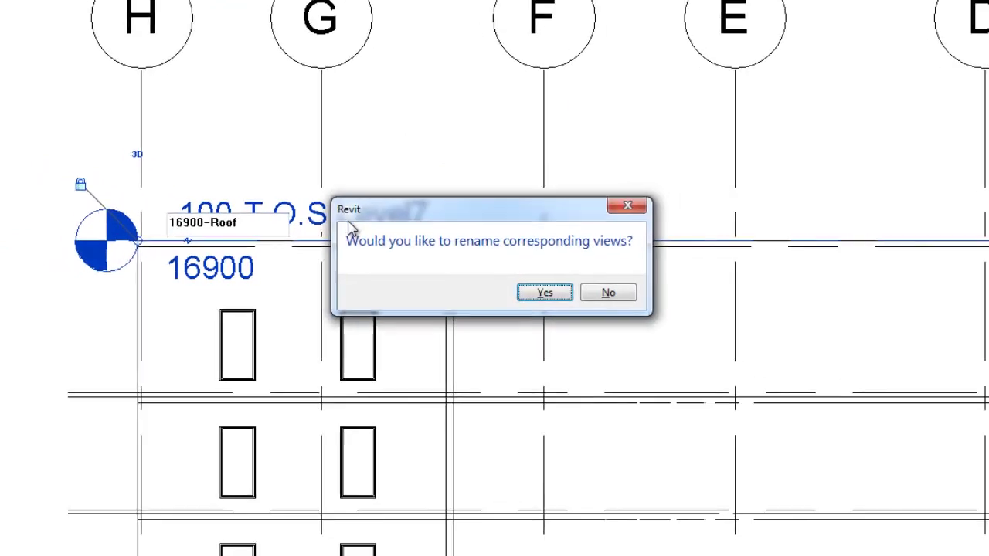
pyautogui.press('Return')
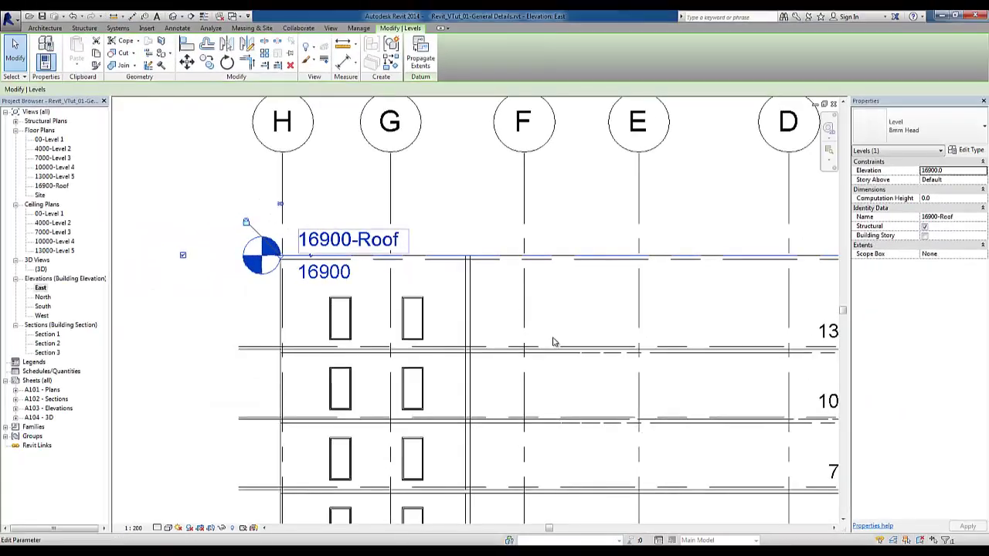
# Rename Level6 to -100-T.O.S Roof
pyautogui.moveTo(552, 343); pyautogui.dragTo(299, 344, button='middle')
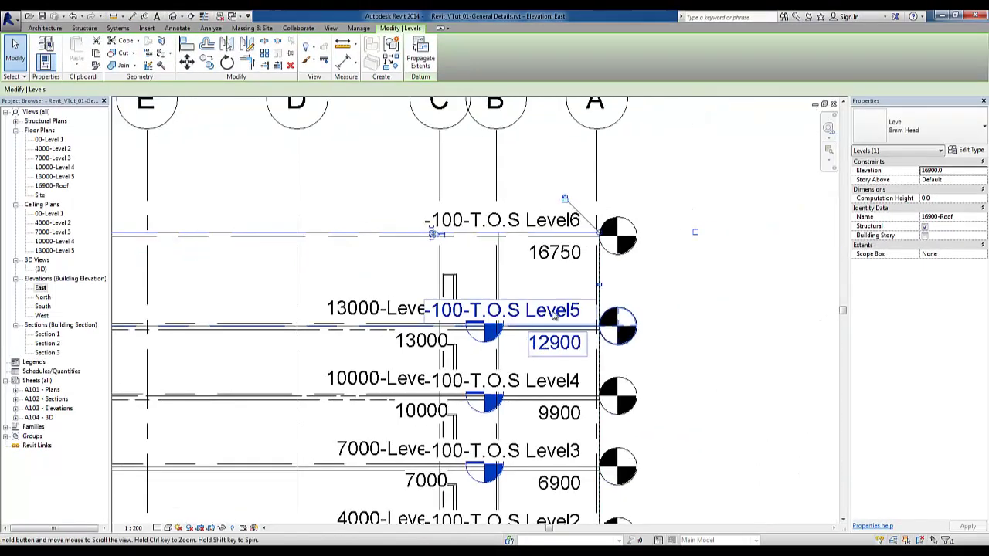
pyautogui.scroll(3, 581, 294)
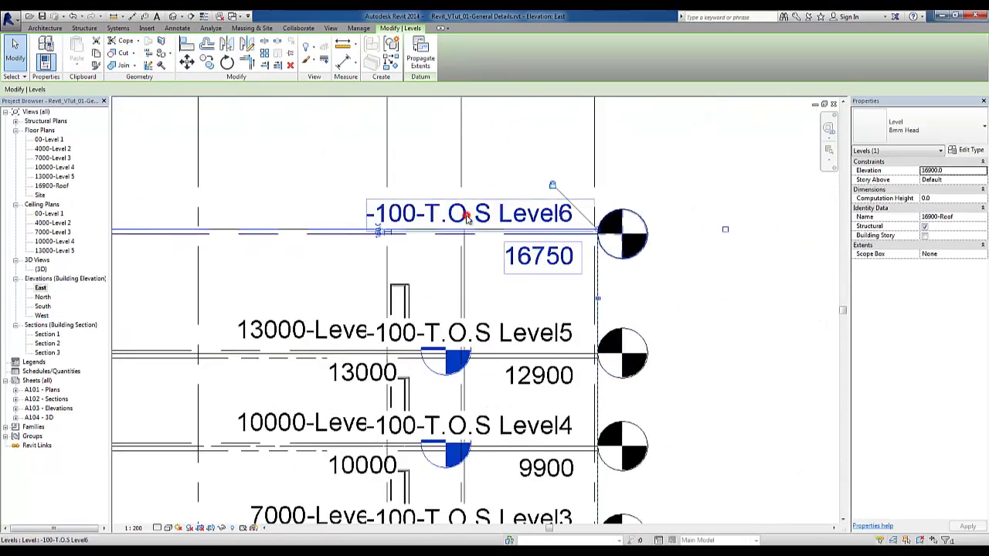
pyautogui.click(466, 219)
pyautogui.click(464, 216)
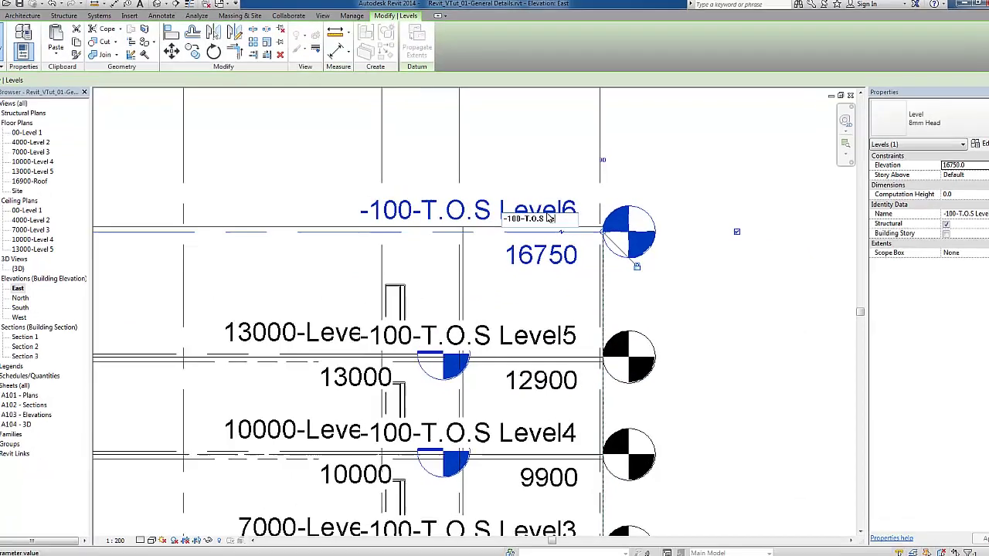
pyautogui.press('BackSpace')
pyautogui.press('BackSpace')
pyautogui.press('BackSpace')
pyautogui.write('Roo')
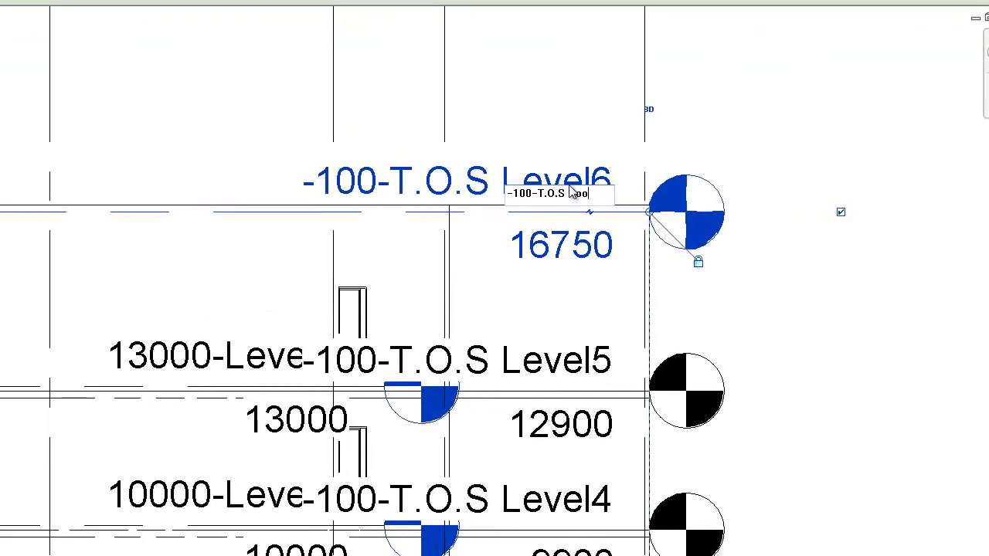
pyautogui.write('f')
pyautogui.press('Return')
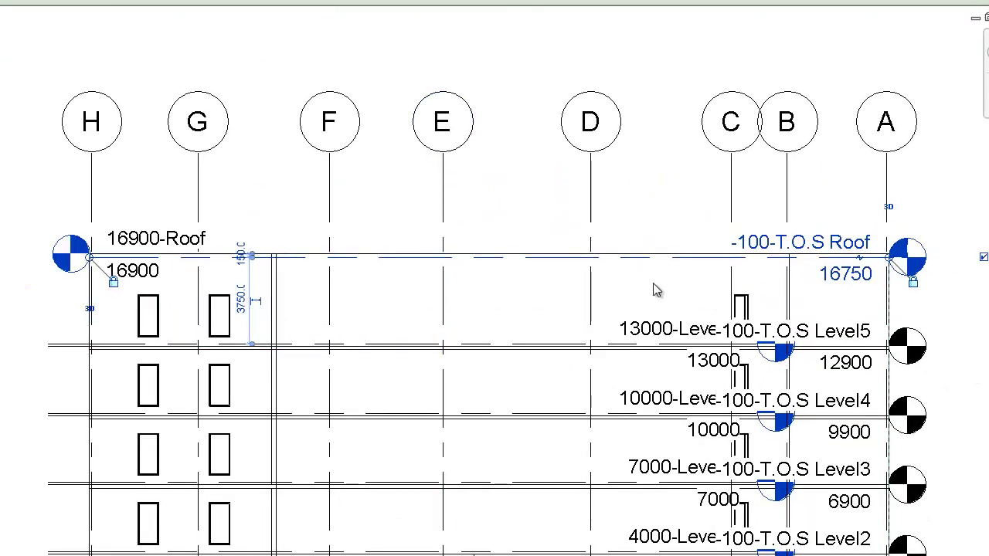
# Raise the -100-T.O.S Roof level's elevation to 16800
pyautogui.scroll(3, 916, 266)
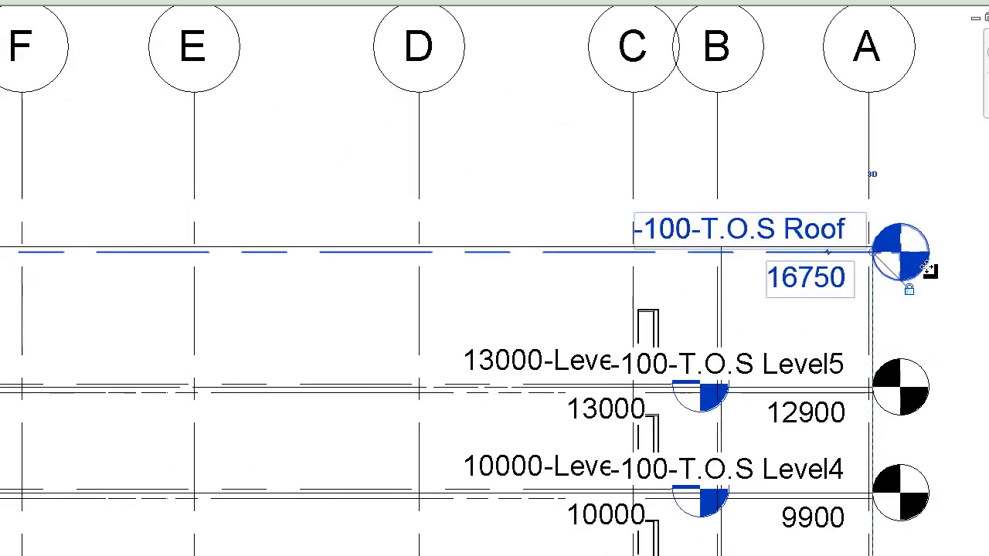
pyautogui.scroll(2, 923, 269)
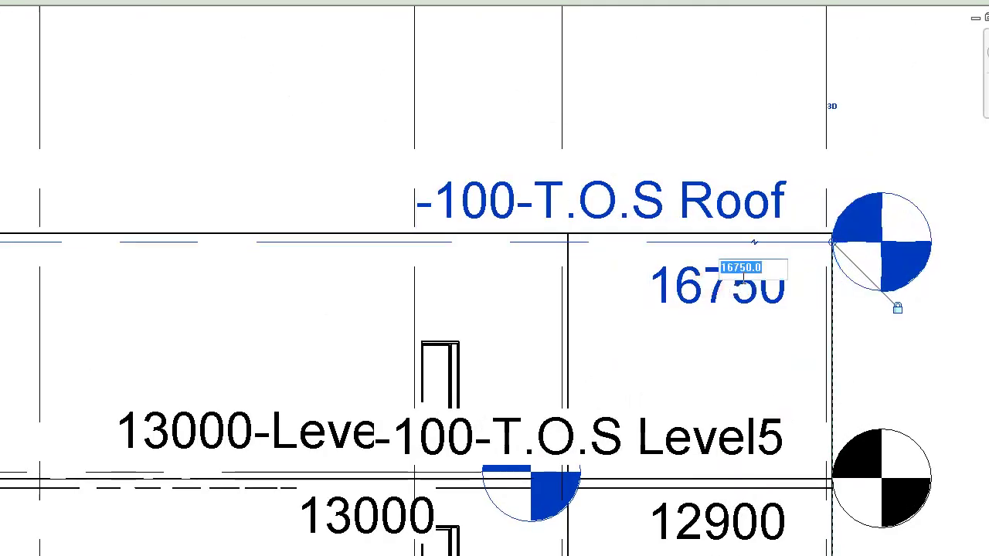
pyautogui.write('0')
pyautogui.press('Return')
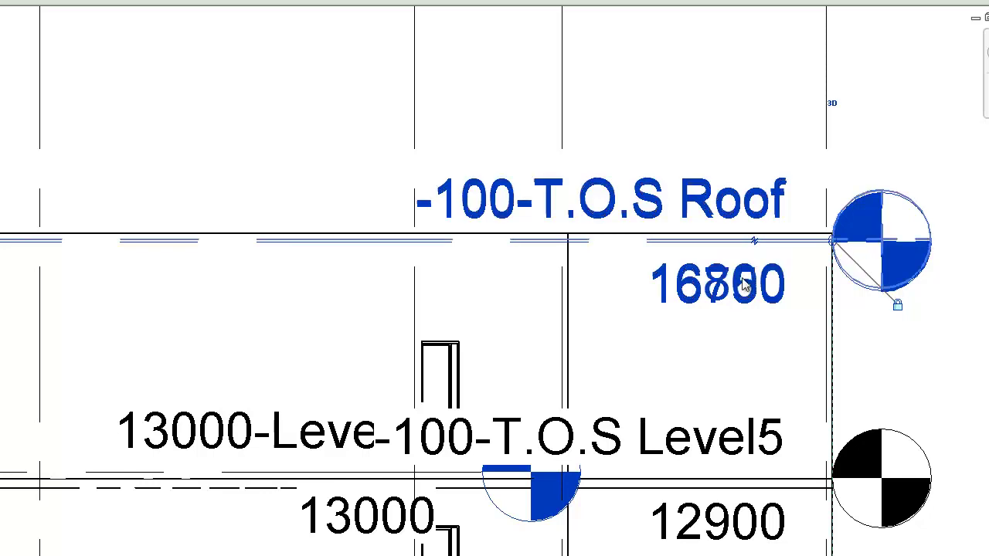
pyautogui.scroll(-3, 714, 305)
pyautogui.scroll(-2, 715, 306)
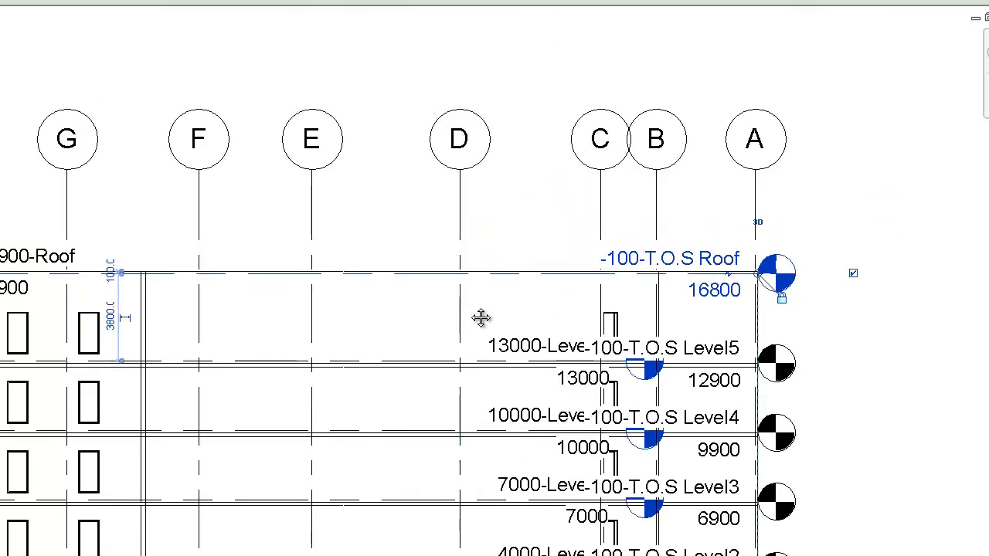
pyautogui.moveTo(482, 316)
pyautogui.mouseDown(button='middle')
pyautogui.moveTo(687, 320)
pyautogui.moveTo(556, 323)
pyautogui.mouseUp(button='middle')
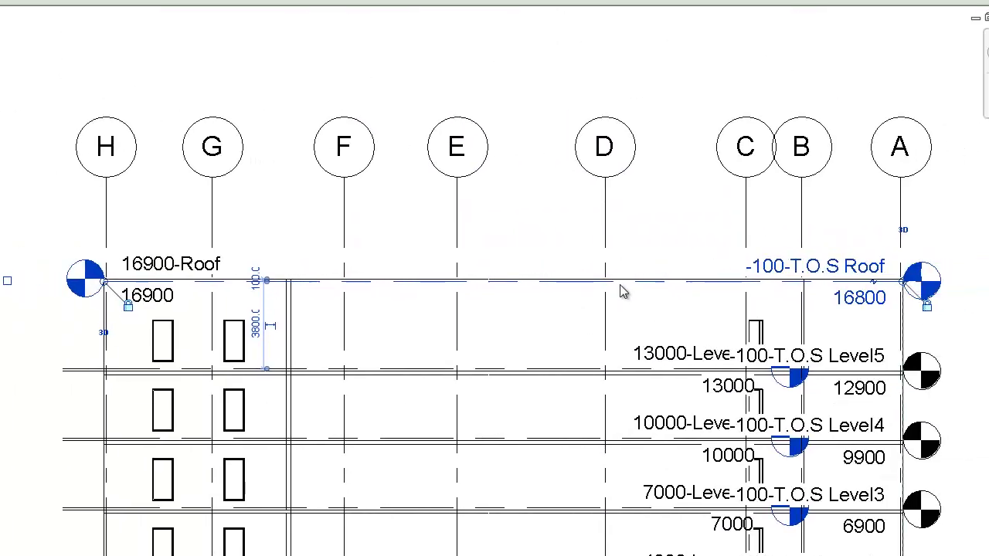
pyautogui.scroll(2, 949, 269)
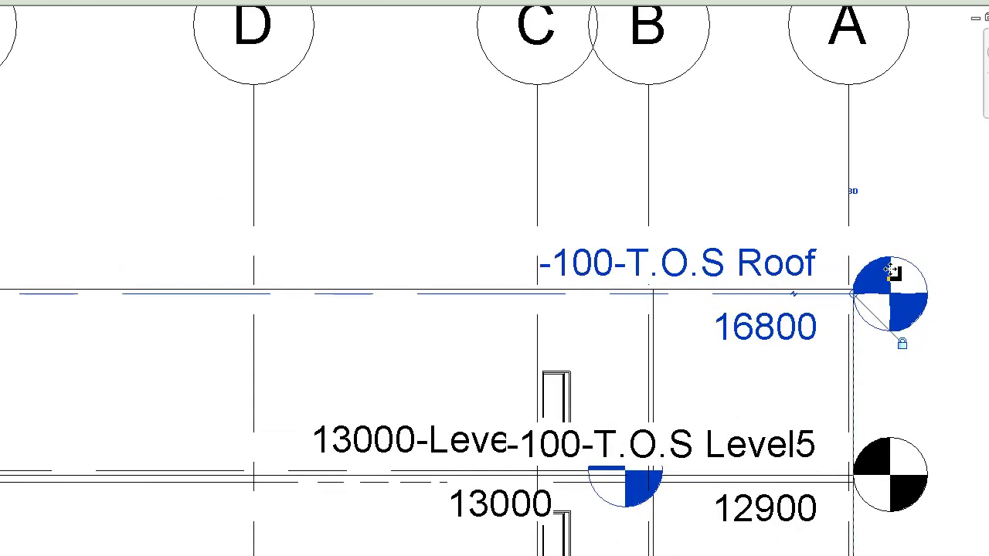
pyautogui.scroll(-3, 890, 270)
# In the 16900-Roof plan, select the top storey and filter it down to the 22 walls
pyautogui.scroll(-1, 890, 270)
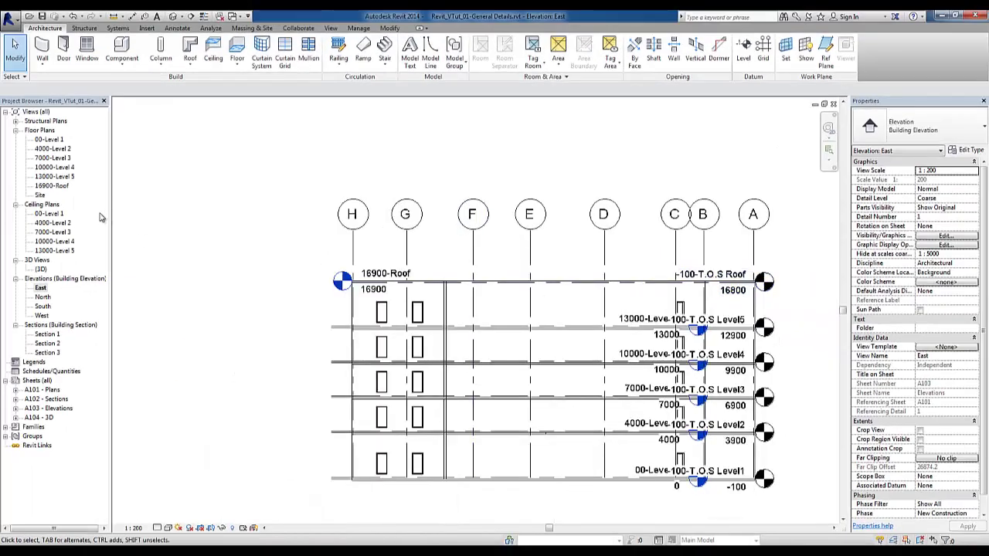
pyautogui.click(46, 186)
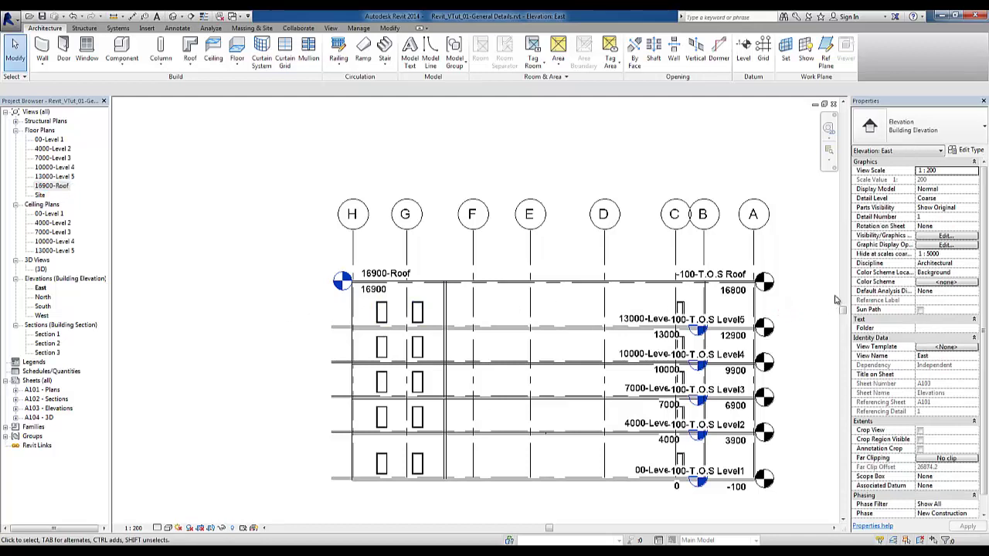
pyautogui.moveTo(831, 270); pyautogui.dragTo(589, 338)
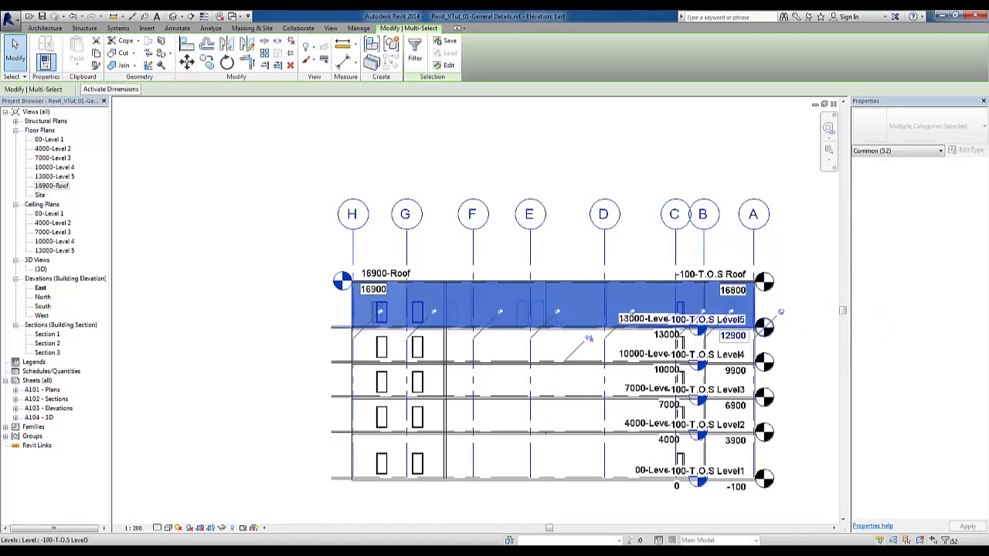
pyautogui.click(944, 541)
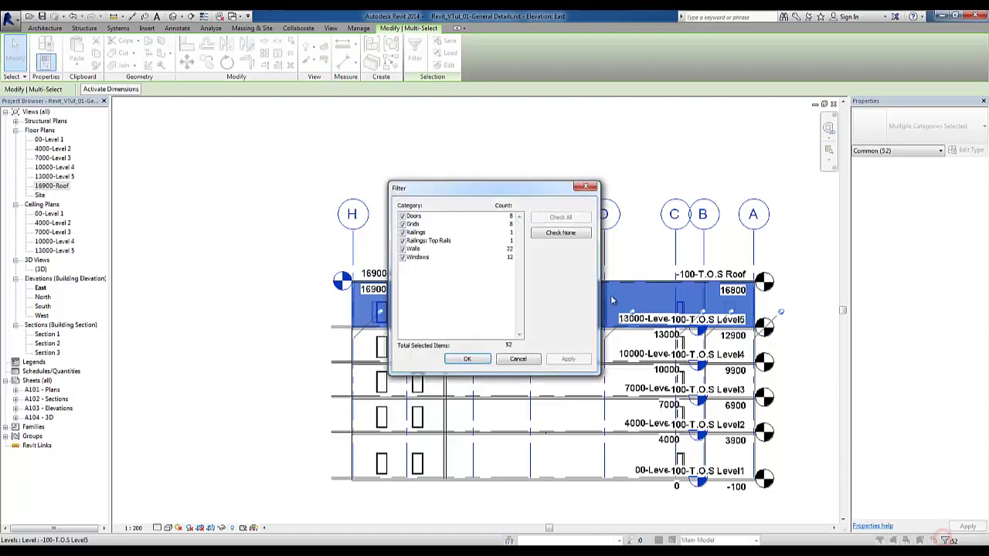
pyautogui.click(558, 233)
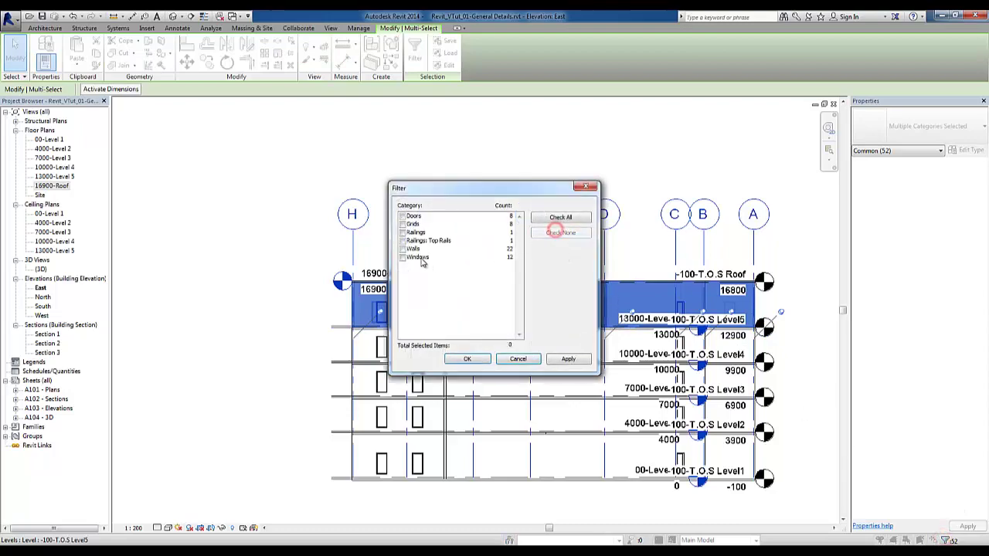
pyautogui.click(473, 360)
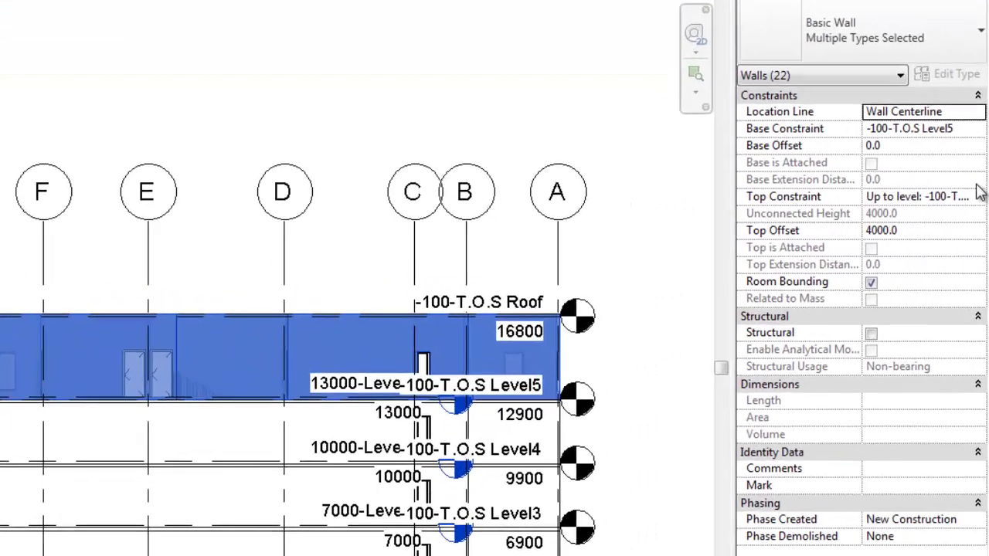
# Set the walls' Top Constraint to -100-T.O.S Roof with a 1200 top offset
pyautogui.click(984, 216)
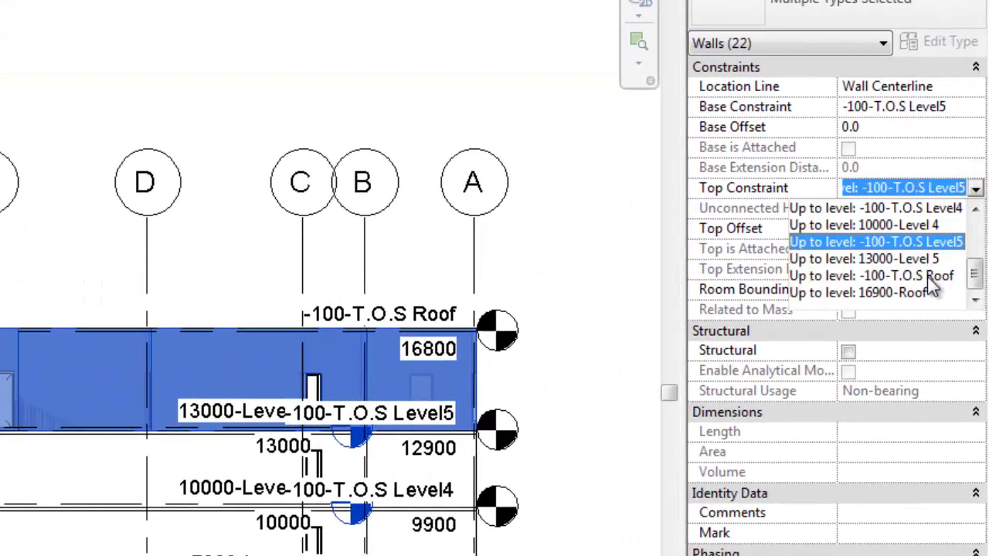
pyautogui.click(928, 277)
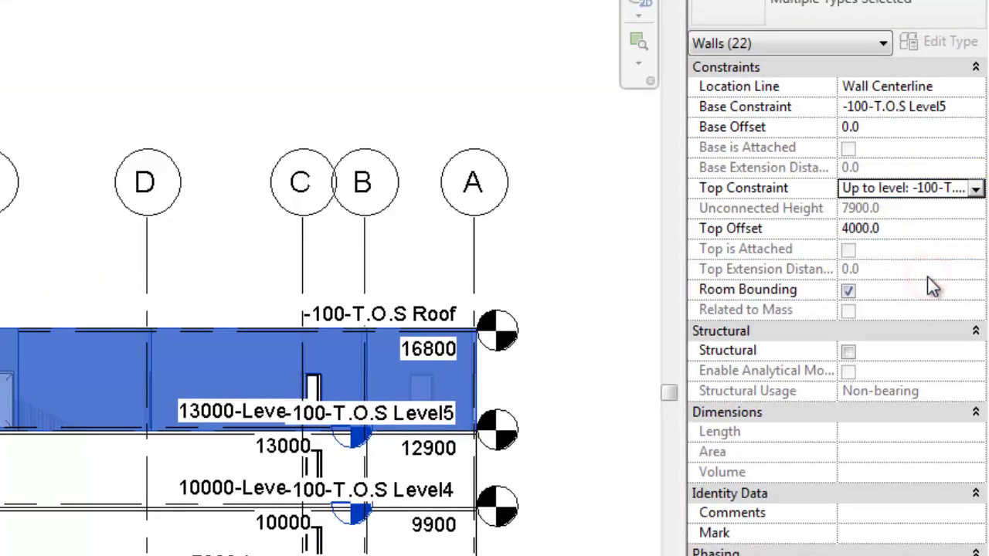
pyautogui.click(927, 229)
pyautogui.write('1200')
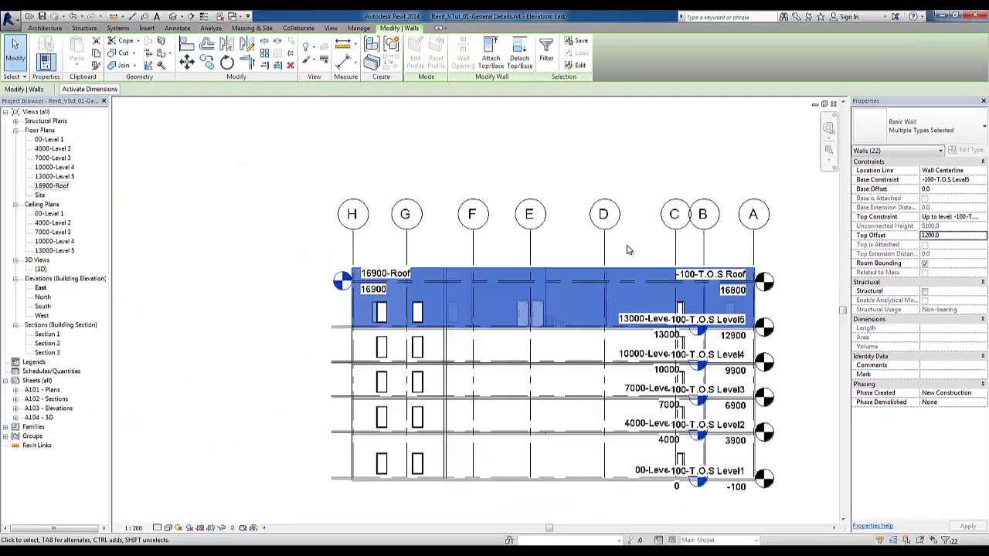
pyautogui.click(600, 152)
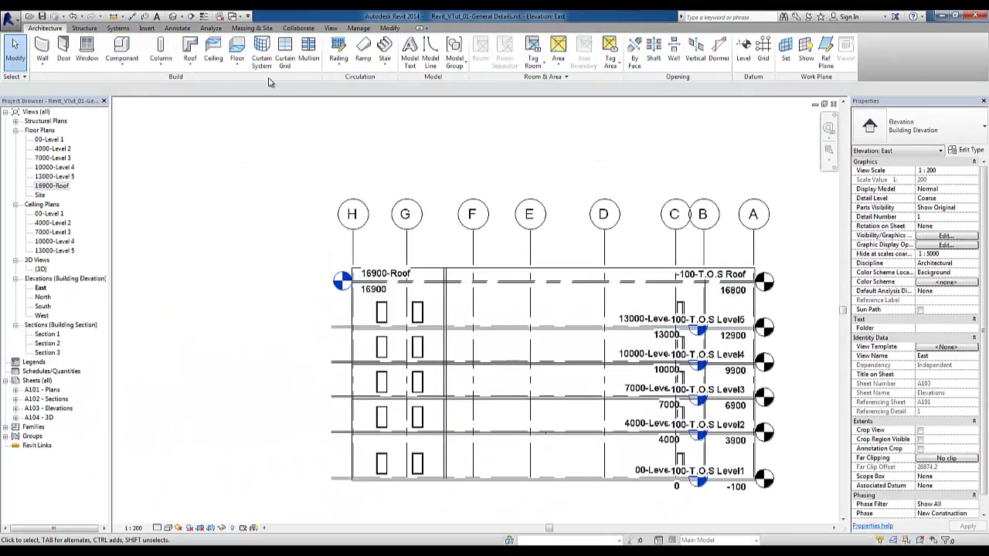
# Check the 16900-Roof floor plan, then view the parapet walls in 3D
pyautogui.doubleClick(336, 283)
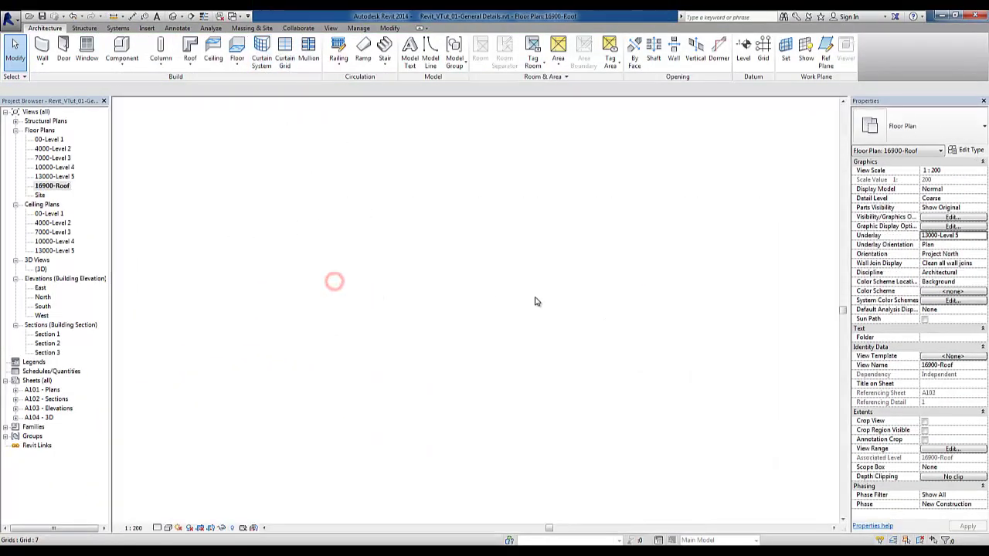
pyautogui.scroll(1, 510, 334)
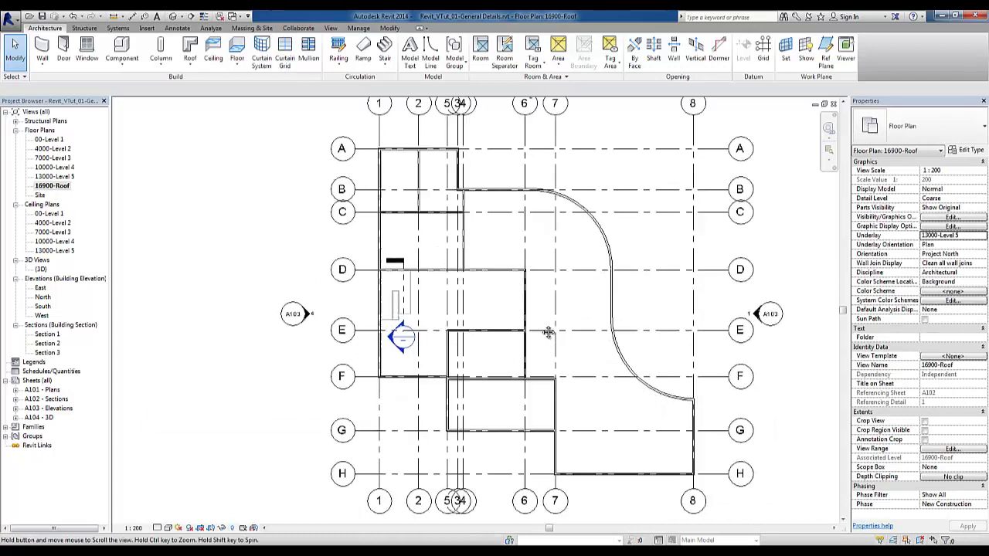
pyautogui.scroll(1, 531, 320)
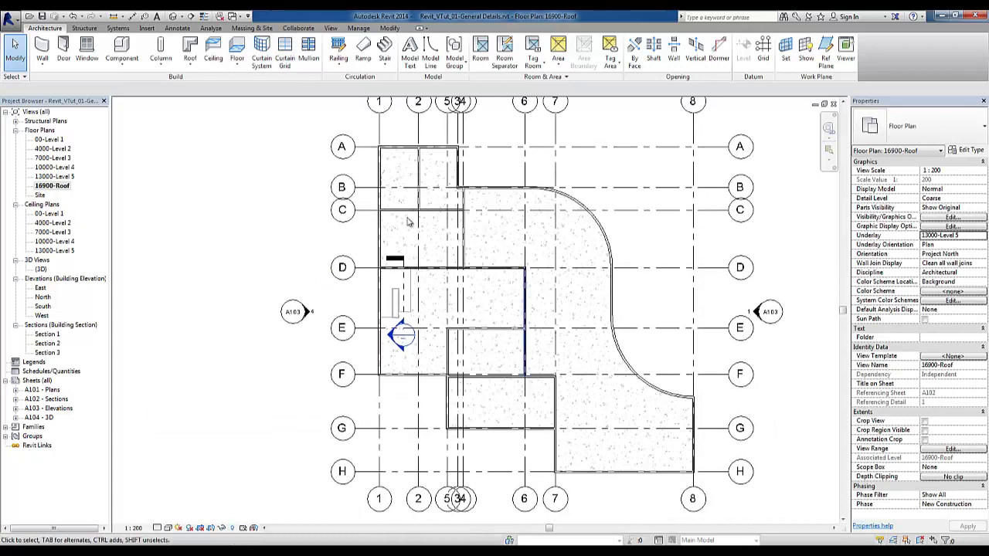
pyautogui.click(177, 17)
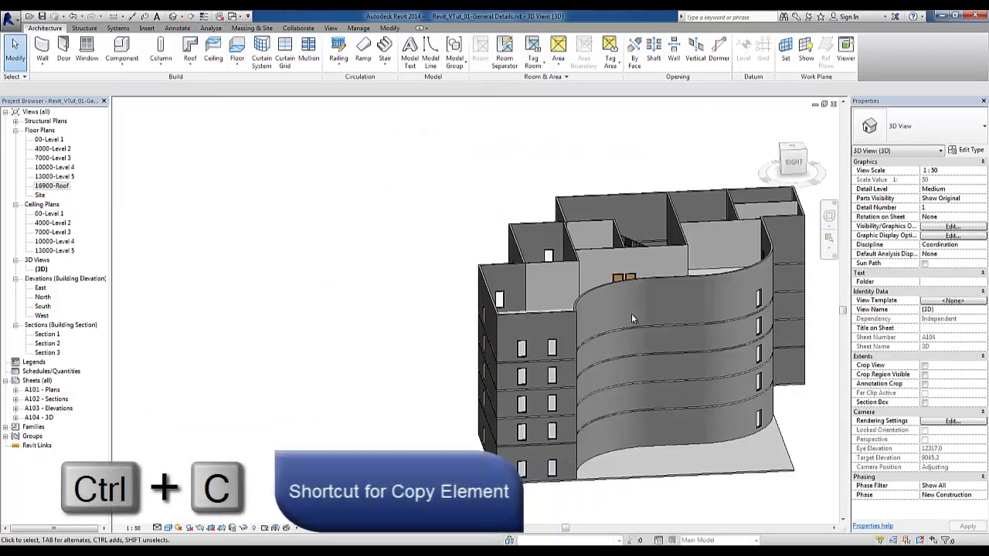
pyautogui.keyDown('shift'); pyautogui.moveTo(581, 375); pyautogui.dragTo(638, 369, button='middle'); pyautogui.keyUp('shift')
pyautogui.scroll(2, 639, 369)
# Copy the top floor slab and paste it aligned to the -100-T.O.S Roof level
pyautogui.click(618, 355)
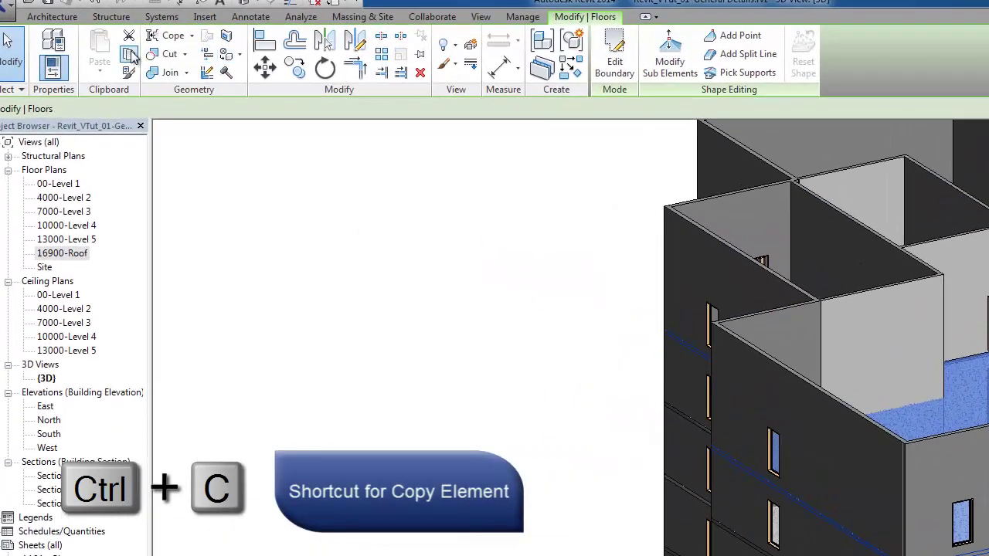
pyautogui.click(129, 56)
pyautogui.click(99, 71)
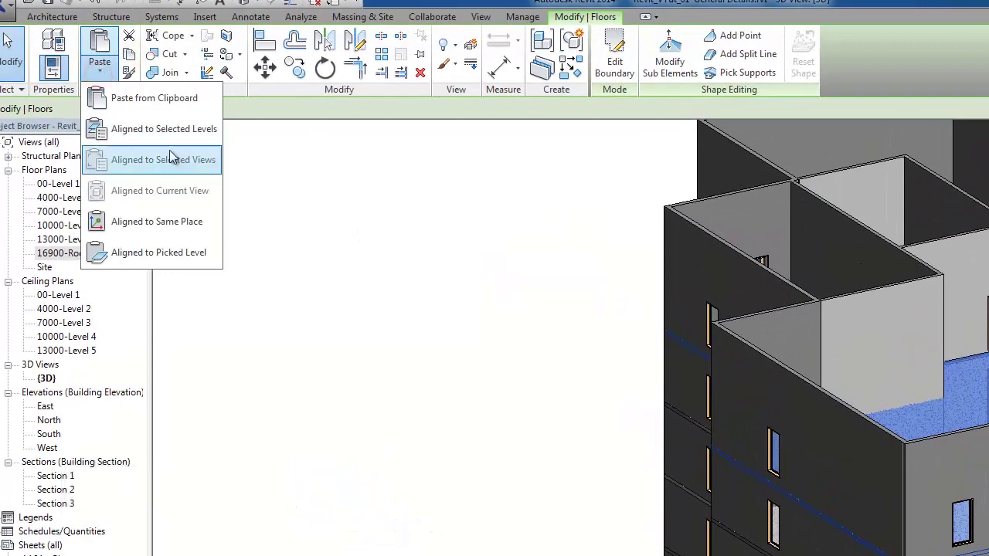
pyautogui.click(171, 133)
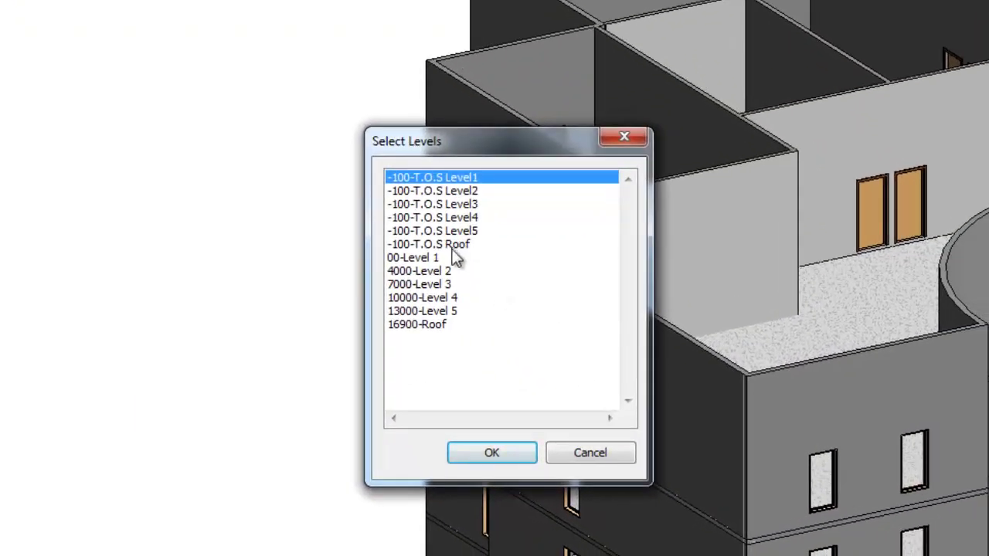
pyautogui.click(456, 244)
pyautogui.click(492, 453)
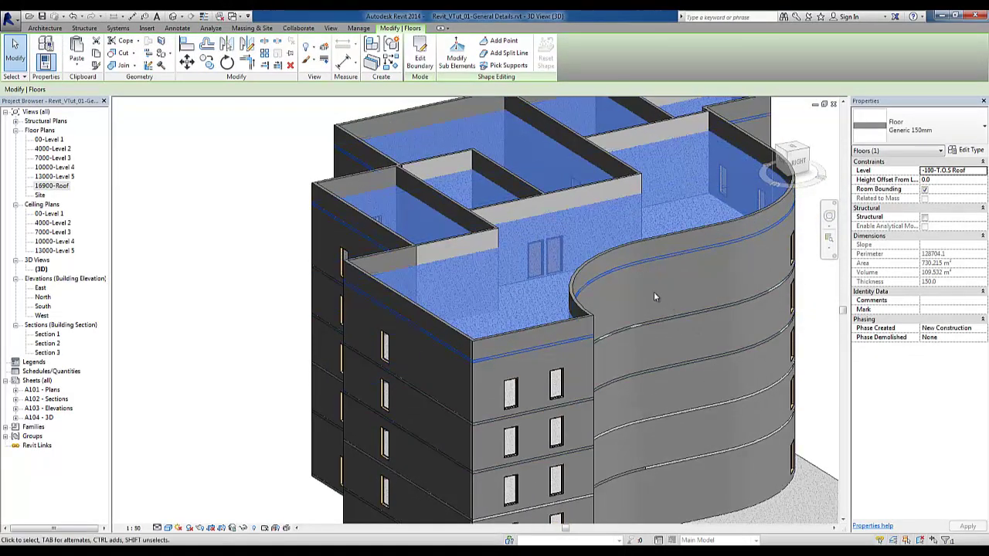
pyautogui.press('Escape')
pyautogui.keyDown('shift'); pyautogui.moveTo(654, 291); pyautogui.dragTo(541, 317, button='middle'); pyautogui.keyUp('shift')
# Select the nine interior roof walls and change their top offset from 1200 to 0.0
pyautogui.click(464, 315)
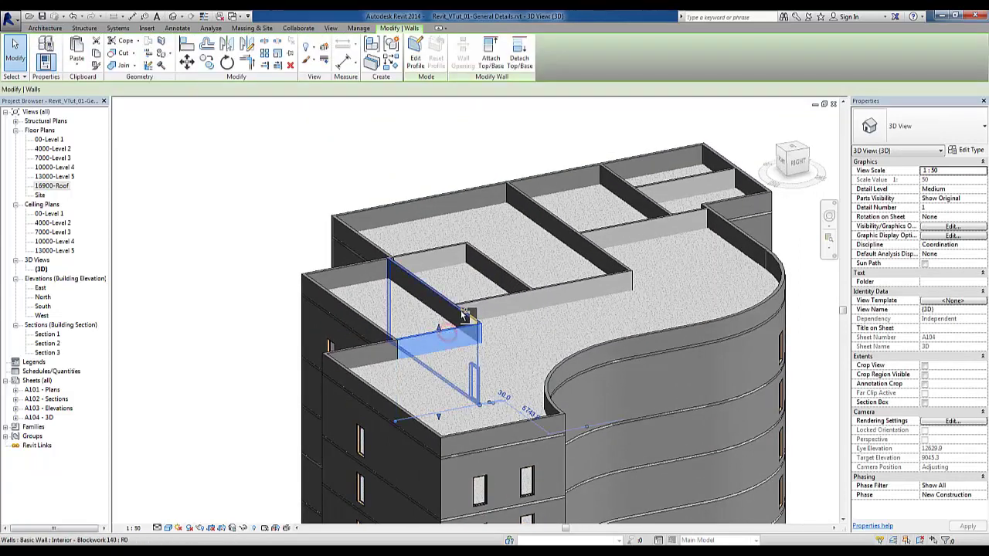
pyautogui.keyDown('ctrl'); pyautogui.click(466, 294); pyautogui.keyUp('ctrl')
pyautogui.keyDown('ctrl'); pyautogui.click(498, 264); pyautogui.keyUp('ctrl')
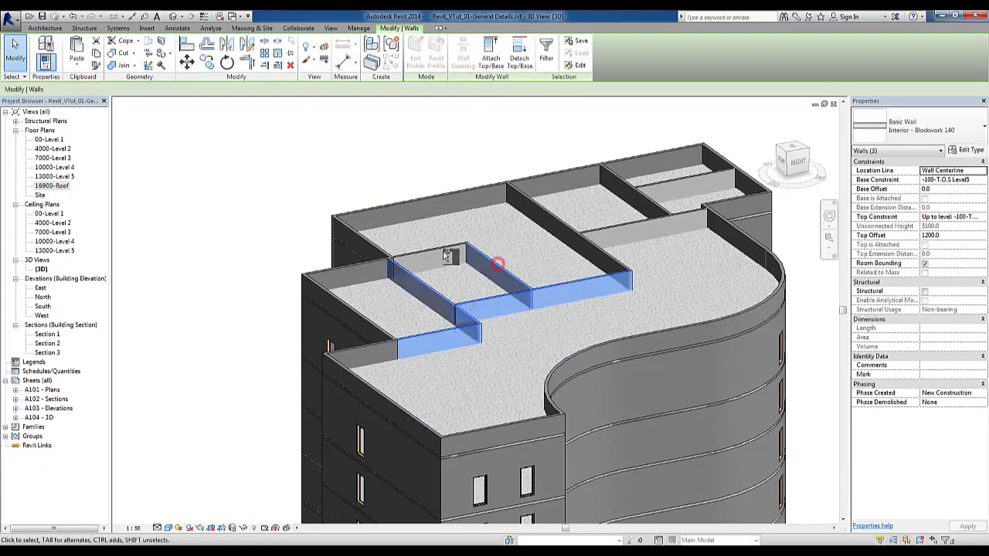
pyautogui.keyDown('ctrl'); pyautogui.click(447, 257); pyautogui.keyUp('ctrl')
pyautogui.keyDown('ctrl'); pyautogui.click(524, 223); pyautogui.keyUp('ctrl')
pyautogui.keyDown('ctrl'); pyautogui.click(601, 233); pyautogui.keyUp('ctrl')
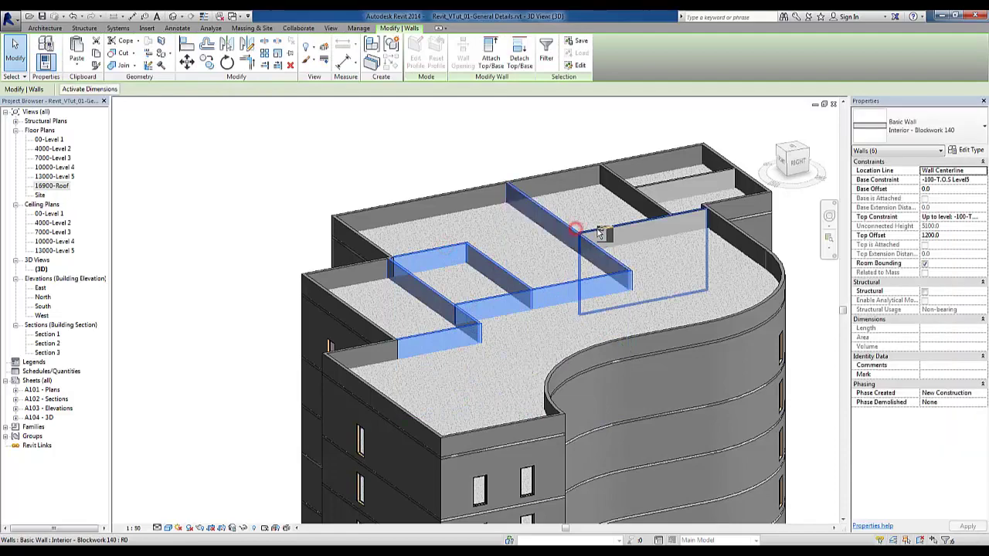
pyautogui.keyDown('ctrl'); pyautogui.click(654, 224); pyautogui.keyUp('ctrl')
pyautogui.keyDown('ctrl'); pyautogui.click(657, 190); pyautogui.keyUp('ctrl')
pyautogui.keyDown('ctrl'); pyautogui.click(661, 180); pyautogui.keyUp('ctrl')
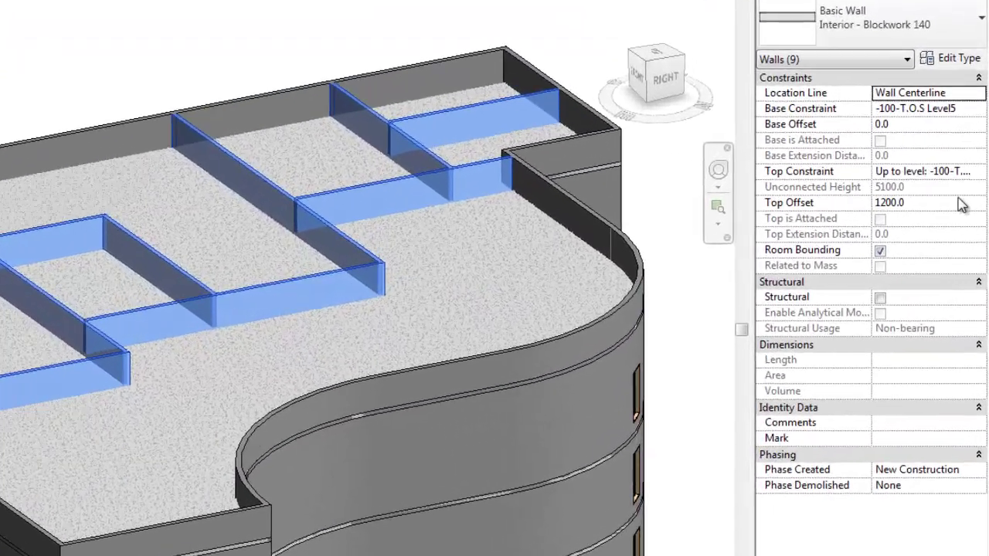
pyautogui.click(966, 236)
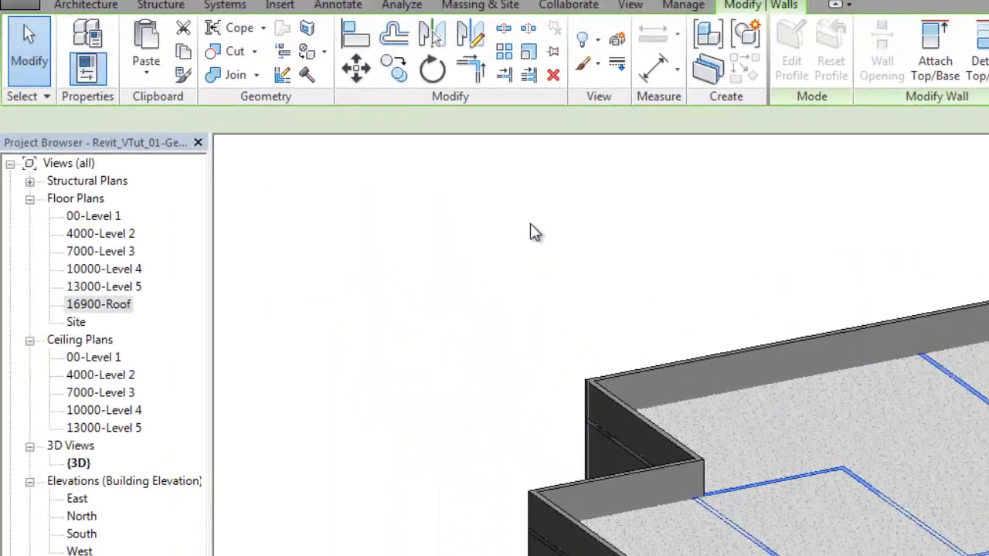
# Join the roof floor to three interior walls using Multiple Join, then orbit to inspect
pyautogui.click(530, 225)
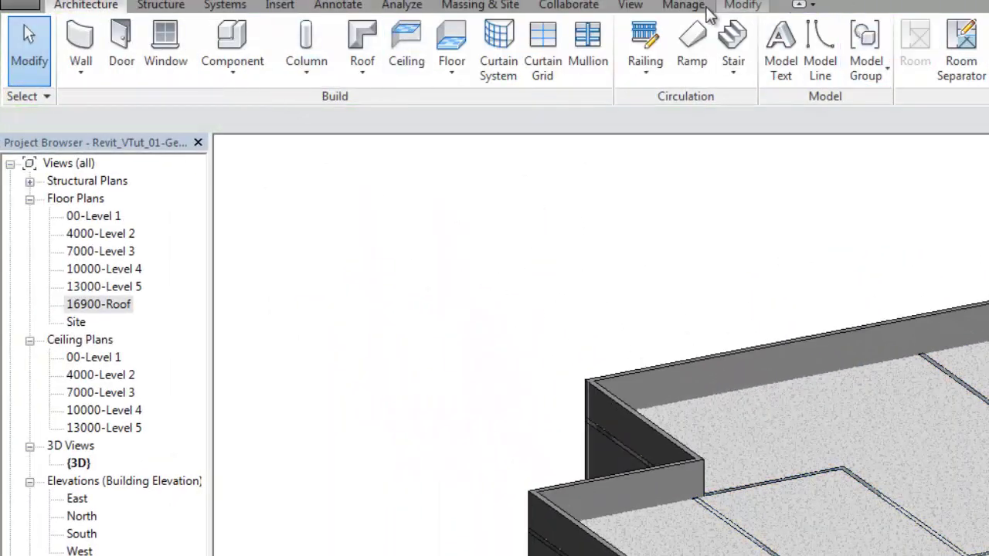
pyautogui.click(760, 5)
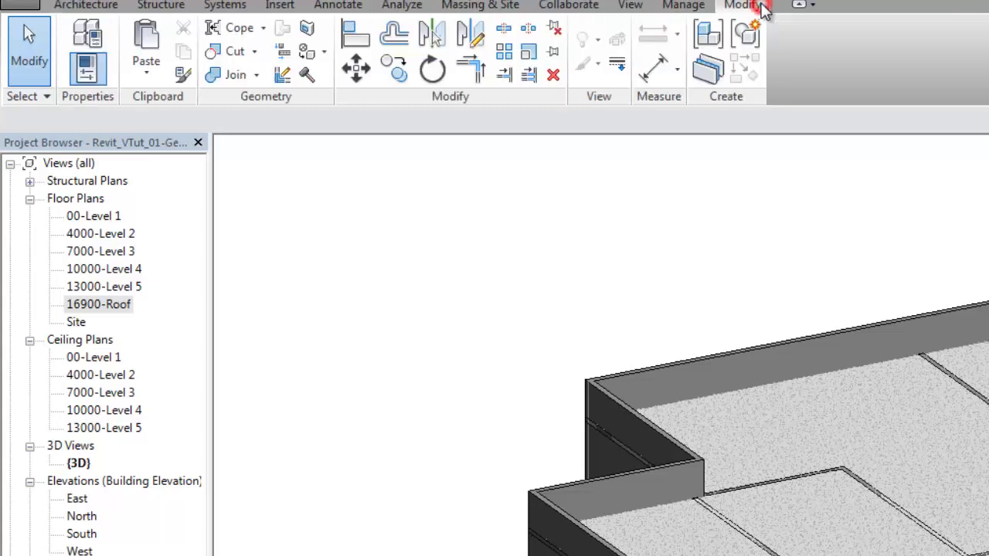
pyautogui.click(246, 74)
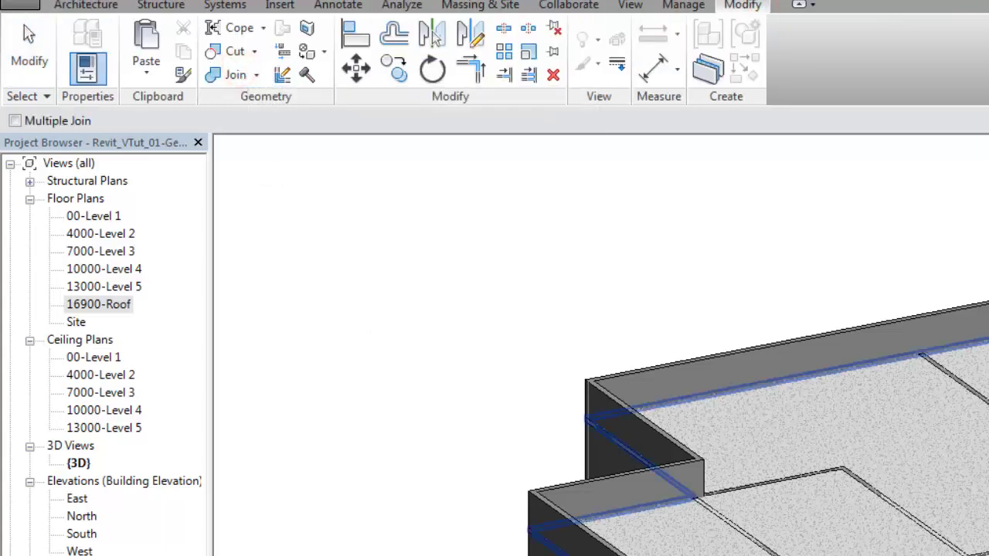
pyautogui.click(68, 118)
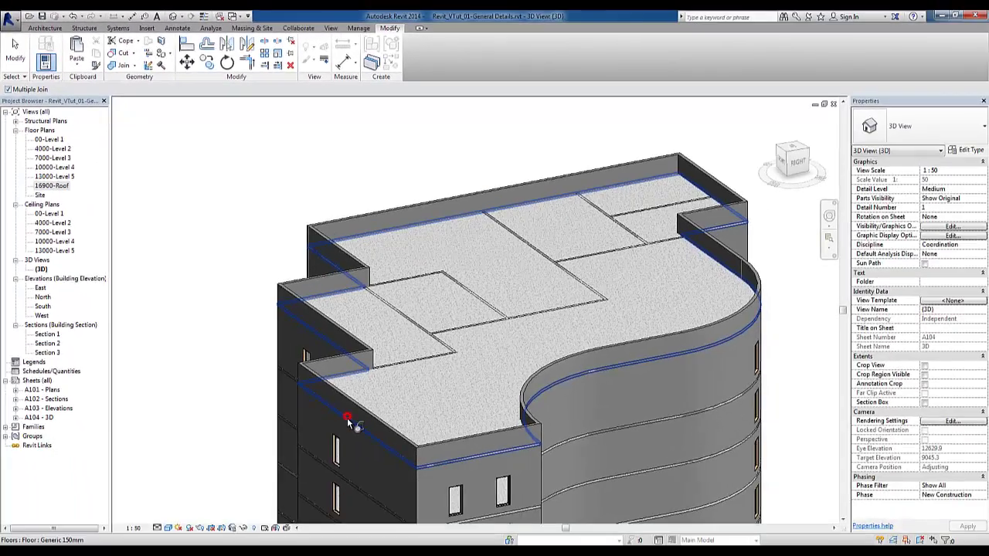
pyautogui.click(347, 418)
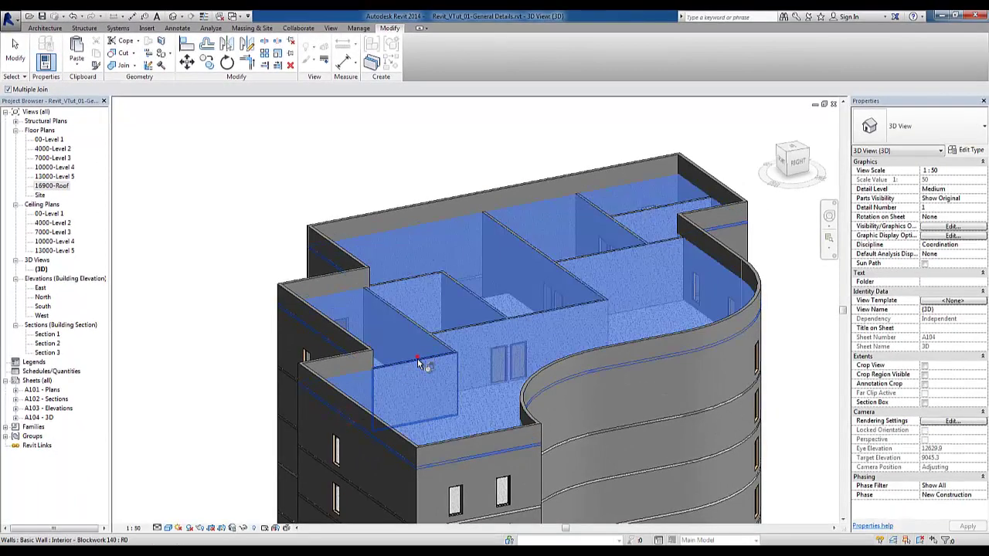
pyautogui.click(425, 332)
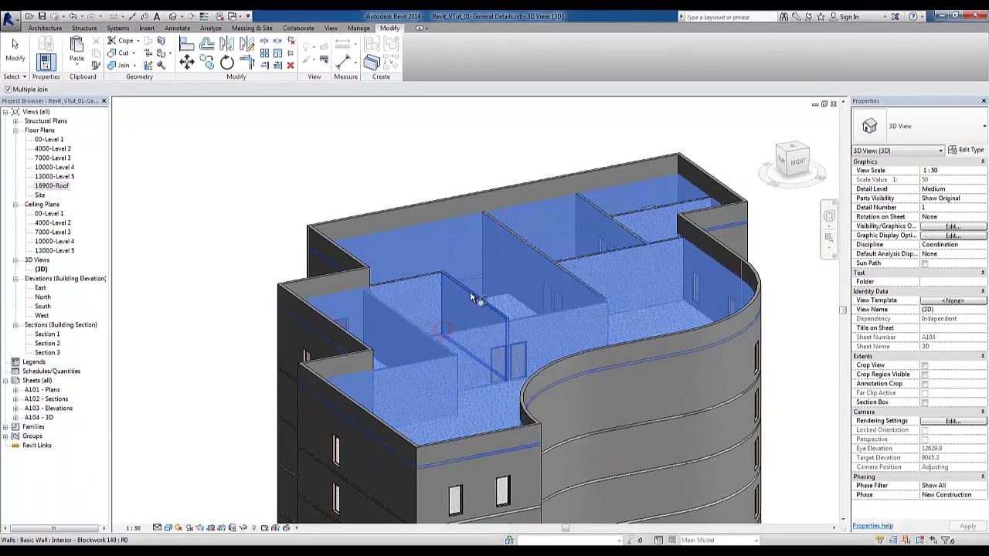
pyautogui.click(431, 270)
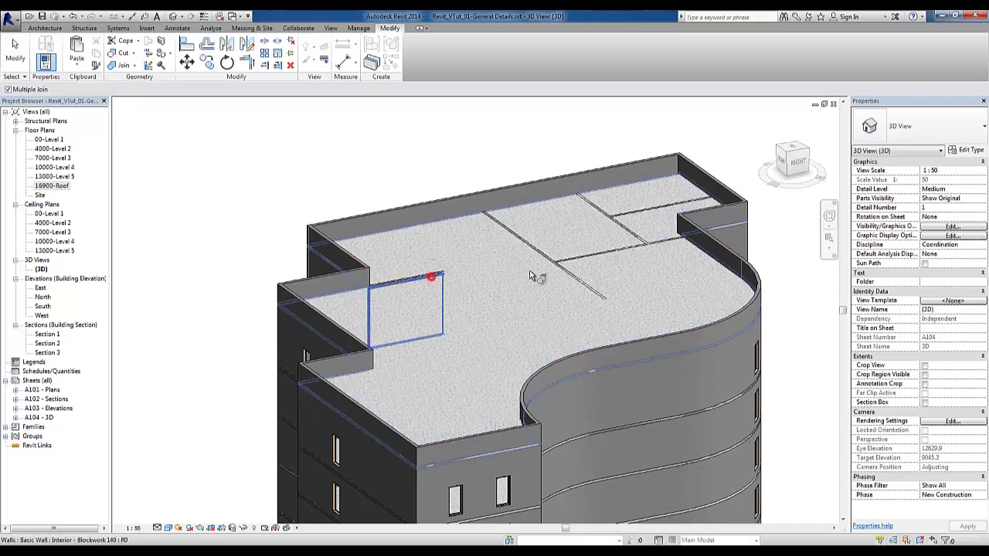
pyautogui.click(554, 264)
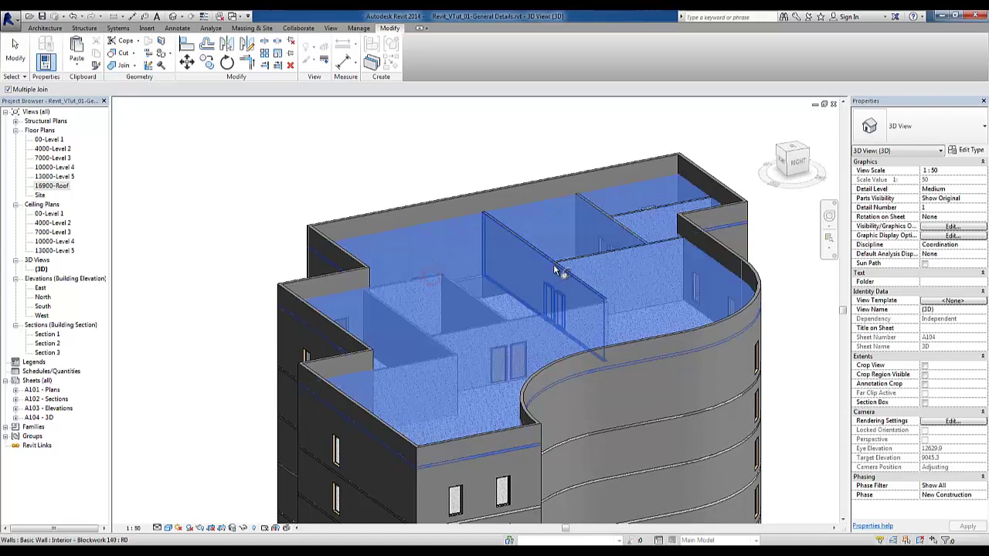
pyautogui.click(630, 213)
pyautogui.press('Escape')
pyautogui.moveTo(645, 340); pyautogui.dragTo(603, 284, button='middle')
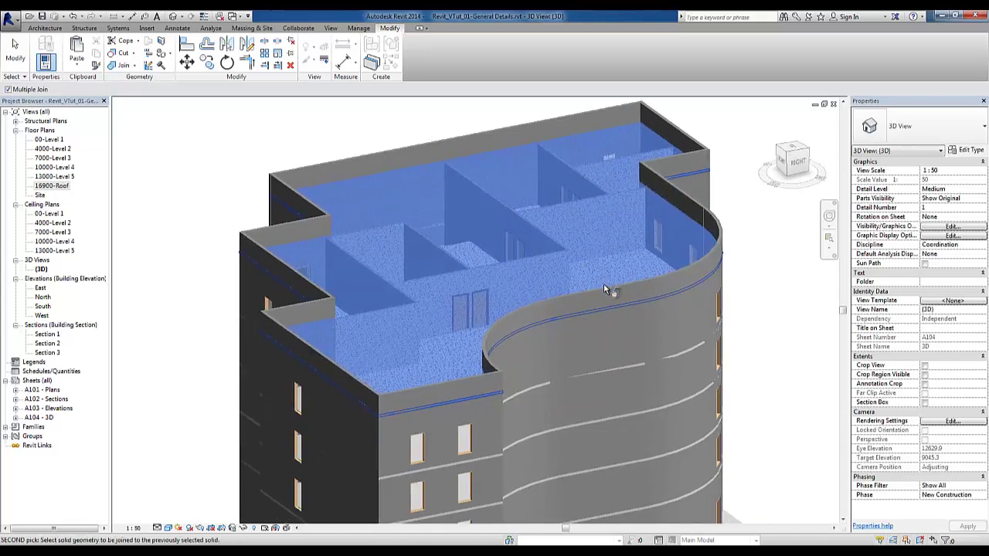
pyautogui.keyDown('shift'); pyautogui.moveTo(580, 379); pyautogui.dragTo(627, 361, button='middle'); pyautogui.keyUp('shift')
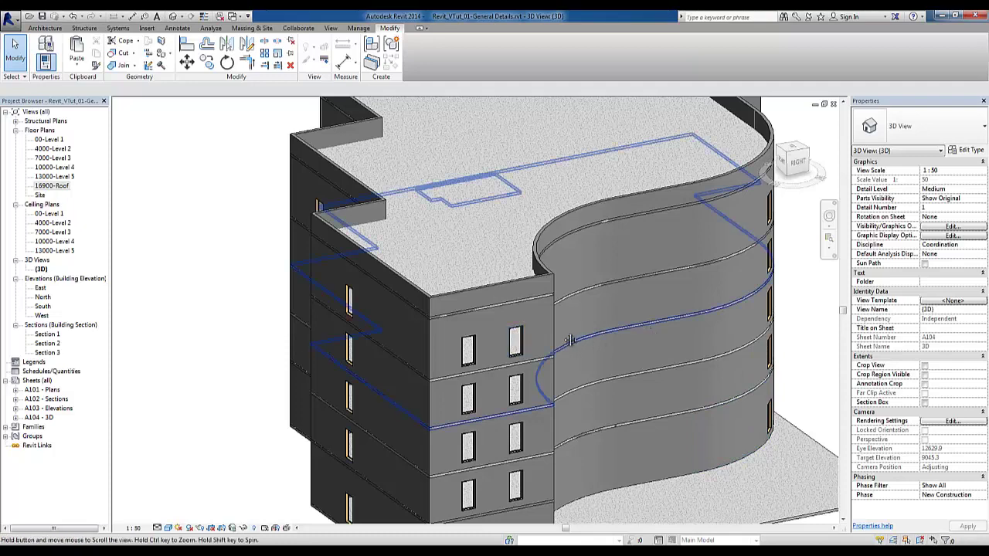
pyautogui.moveTo(596, 330)
pyautogui.keyDown('shift'); pyautogui.mouseDown(button='middle')
pyautogui.moveTo(536, 338)
pyautogui.moveTo(543, 329)
pyautogui.mouseUp(button='middle'); pyautogui.keyUp('shift')
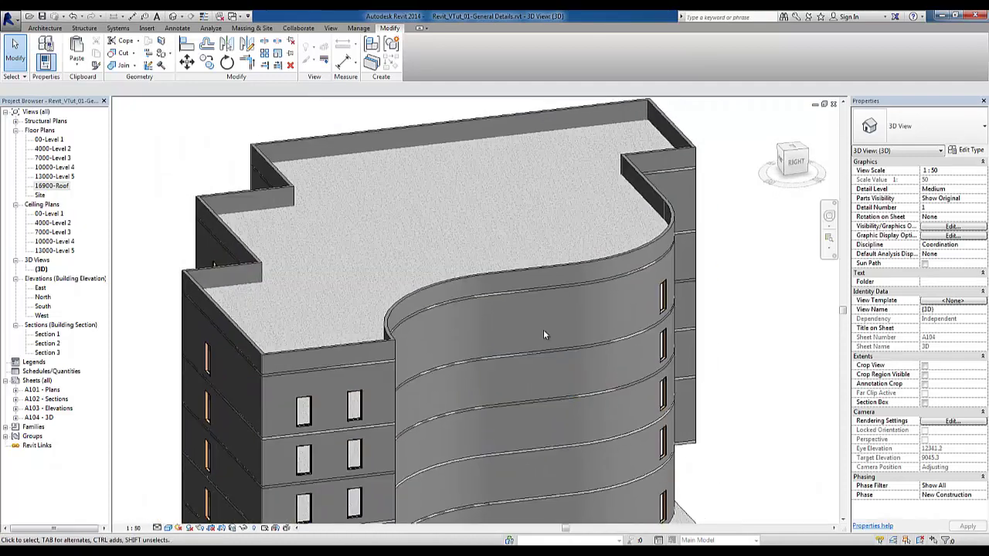
# Start editing the roof floor boundary with straight lines in the 16900-Roof plan
pyautogui.click(537, 291)
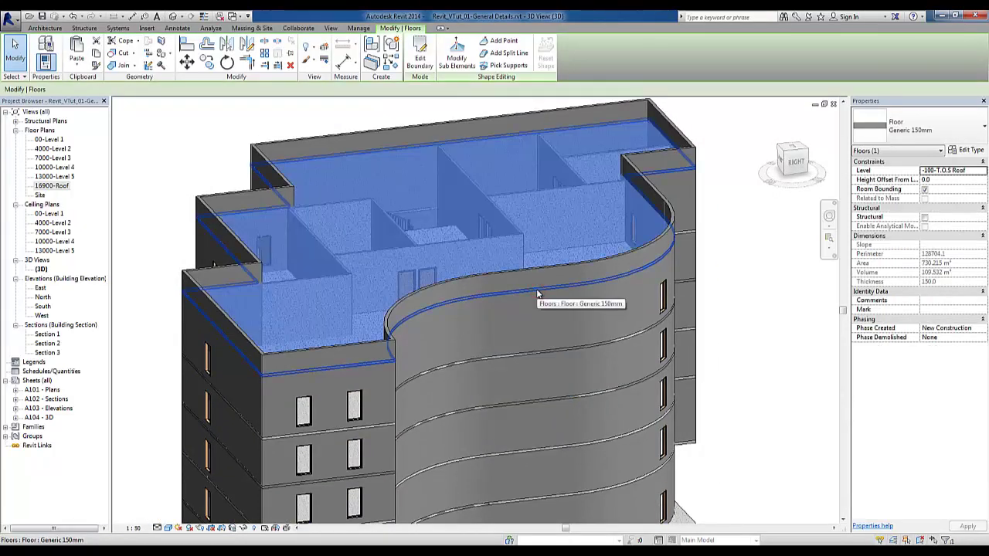
pyautogui.moveTo(539, 294)
pyautogui.keyDown('shift'); pyautogui.mouseDown(button='middle')
pyautogui.moveTo(567, 335)
pyautogui.moveTo(501, 332)
pyautogui.moveTo(581, 318)
pyautogui.moveTo(528, 291)
pyautogui.mouseUp(button='middle'); pyautogui.keyUp('shift')
pyautogui.scroll(2, 501, 332)
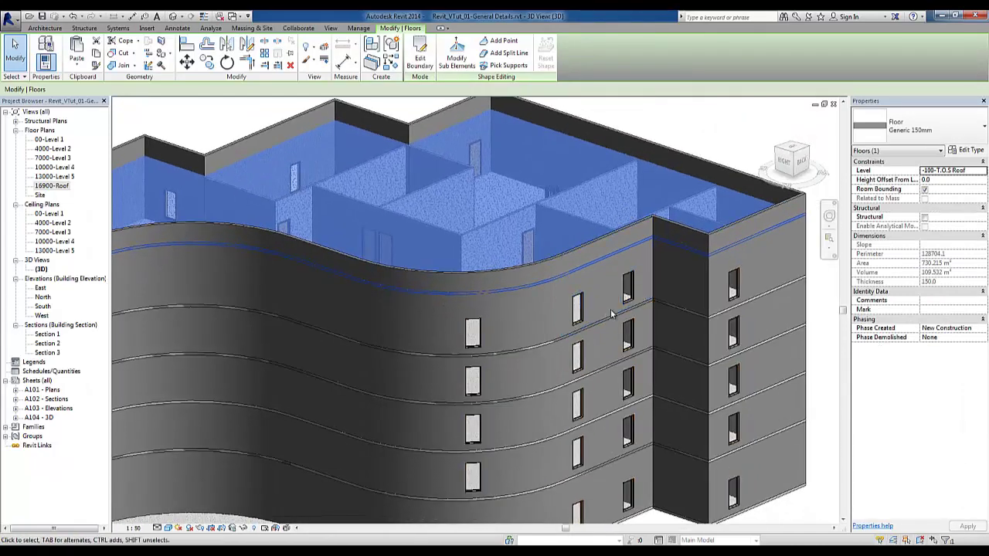
pyautogui.click(419, 55)
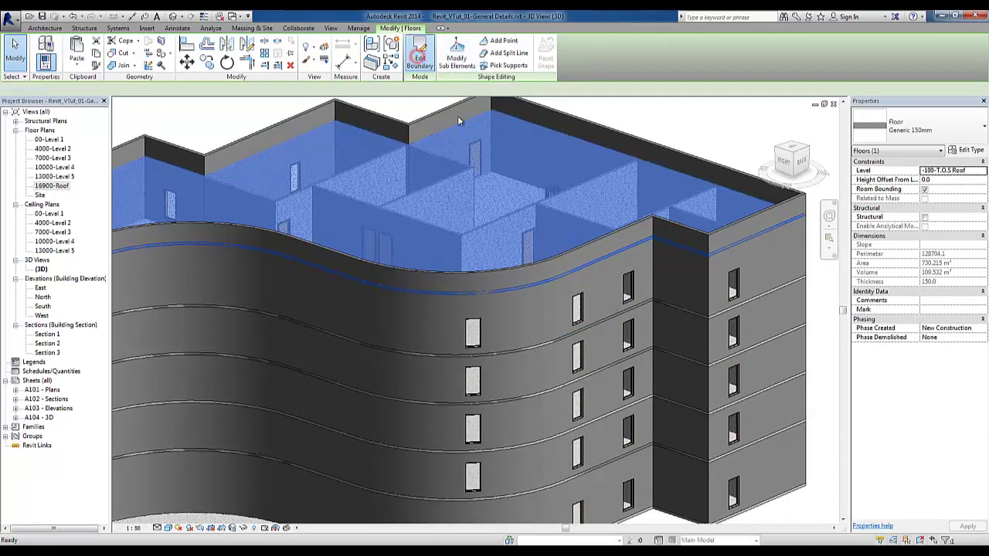
pyautogui.keyDown('shift'); pyautogui.moveTo(605, 346); pyautogui.dragTo(588, 239, button='middle'); pyautogui.keyUp('shift')
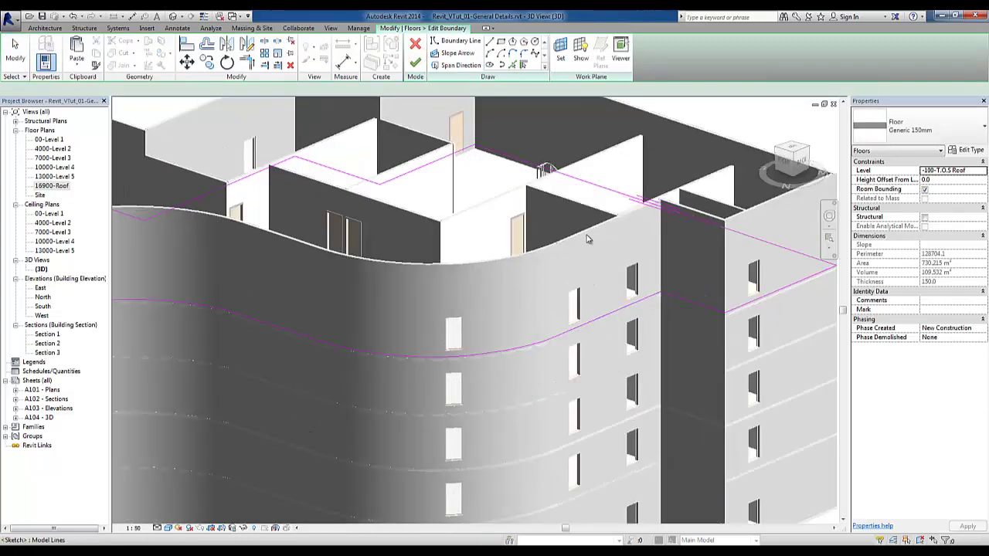
pyautogui.click(512, 66)
pyautogui.doubleClick(51, 186)
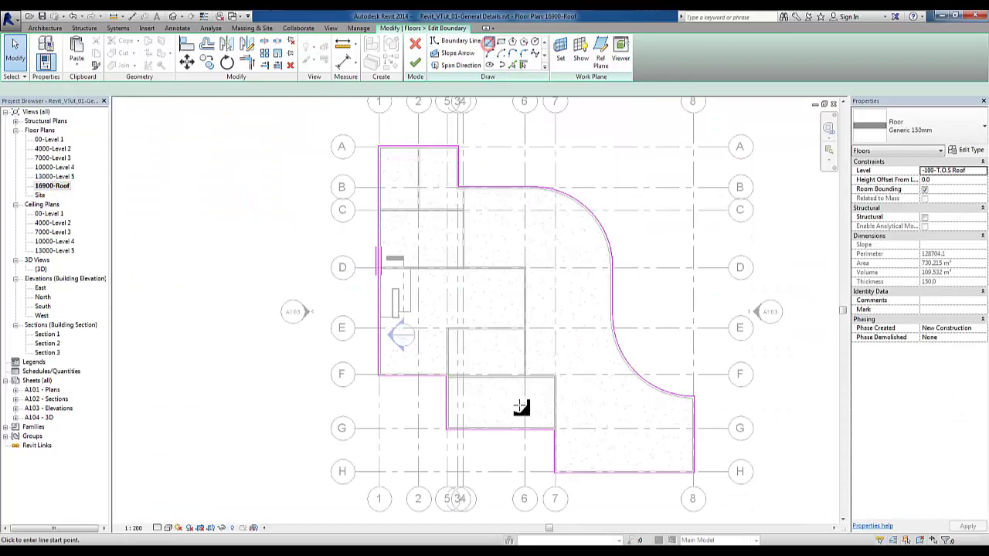
pyautogui.scroll(2, 521, 408)
pyautogui.scroll(1, 600, 336)
pyautogui.scroll(1, 530, 371)
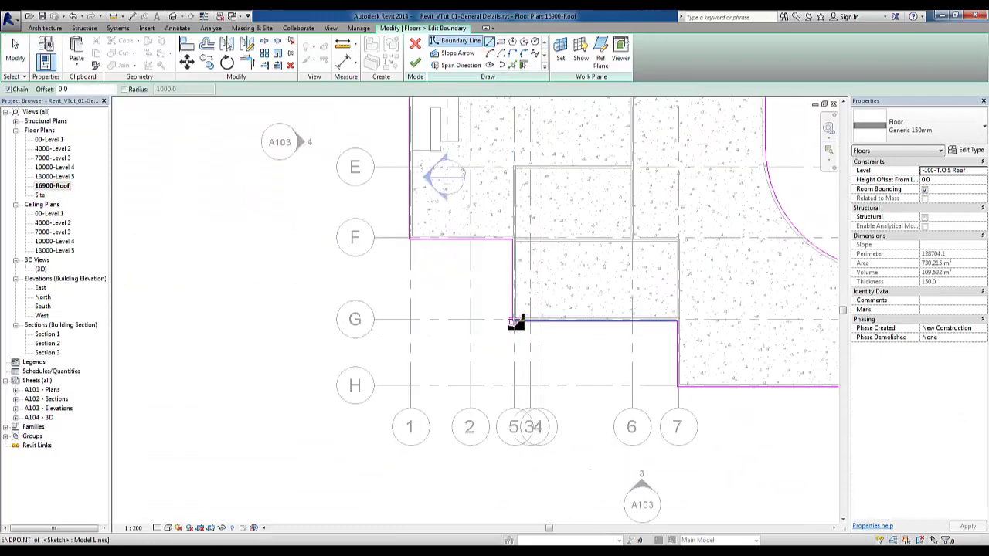
pyautogui.scroll(-1, 515, 323)
pyautogui.scroll(-1, 567, 463)
pyautogui.scroll(1, 545, 331)
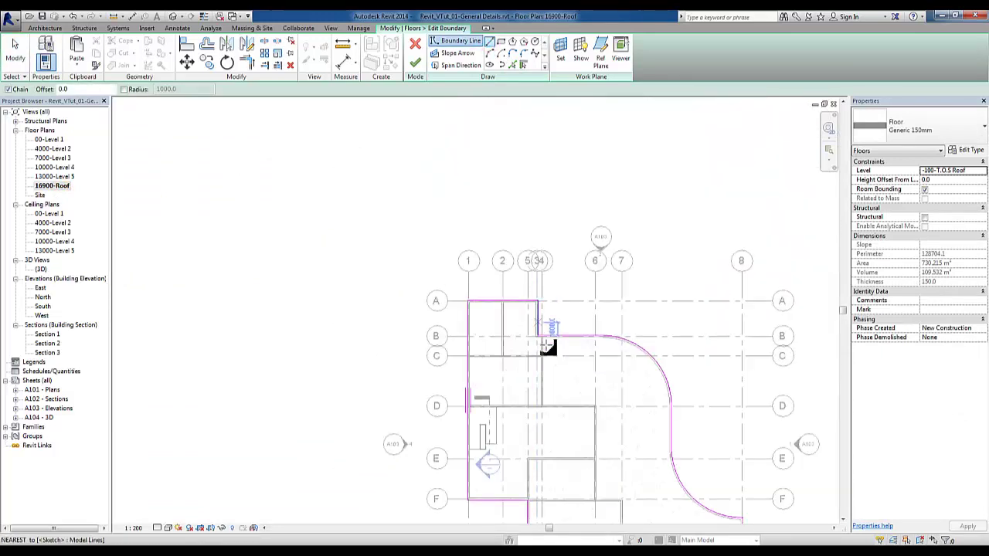
pyautogui.scroll(1, 548, 311)
pyautogui.scroll(2, 549, 311)
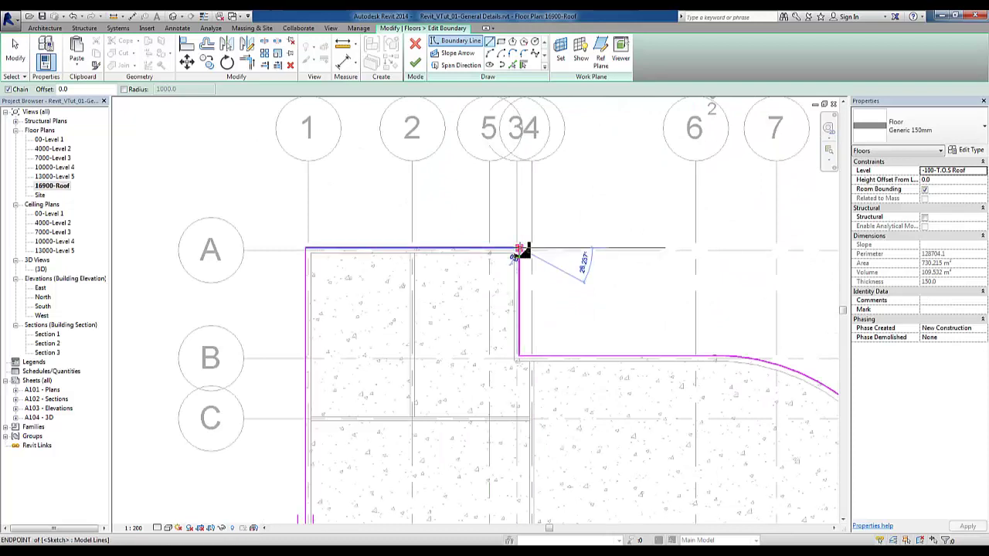
# Draw the boundary from A/34 to grid 6, trim the corner, and delete the leftover grid-34 line
pyautogui.click(522, 249)
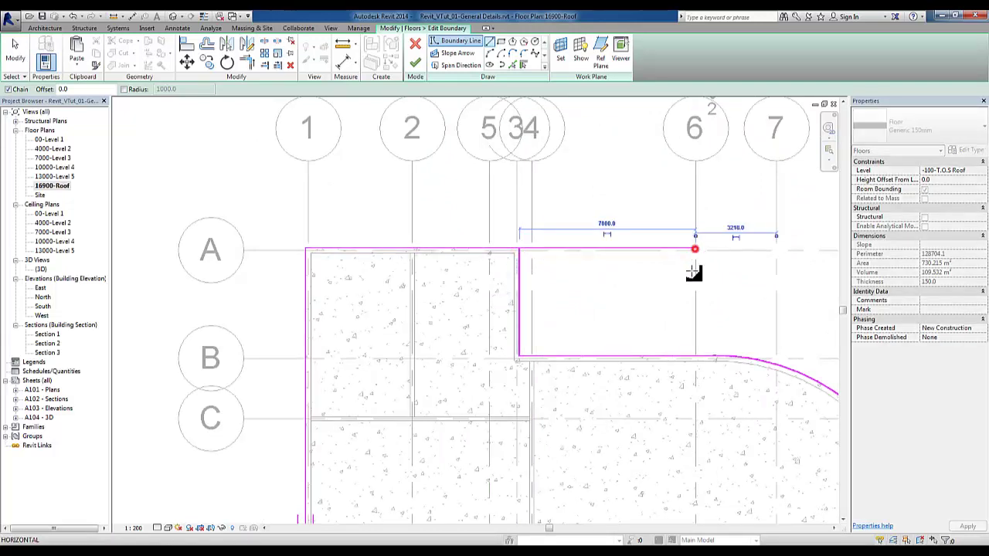
pyautogui.click(695, 357)
pyautogui.press('t')
pyautogui.press('r')
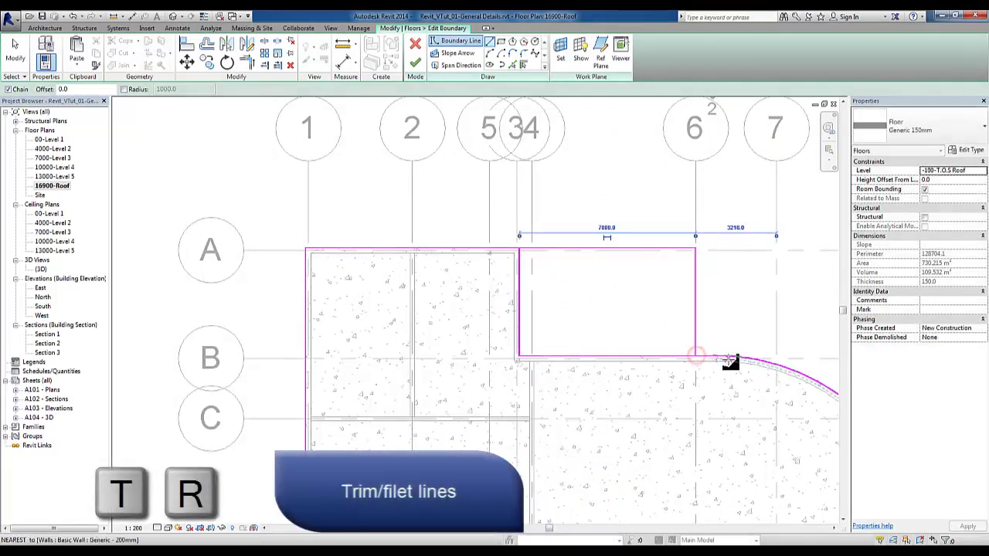
pyautogui.click(702, 356)
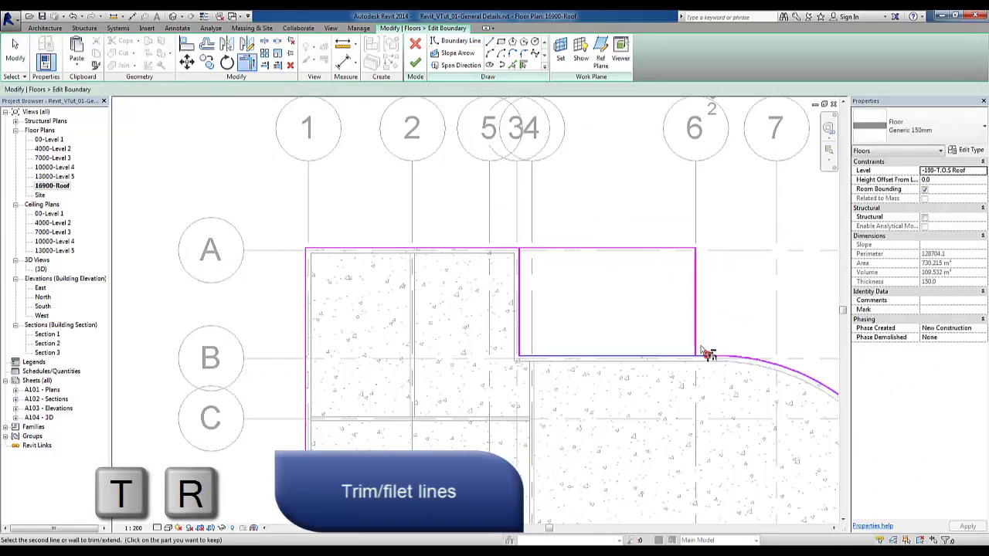
pyautogui.press('Escape')
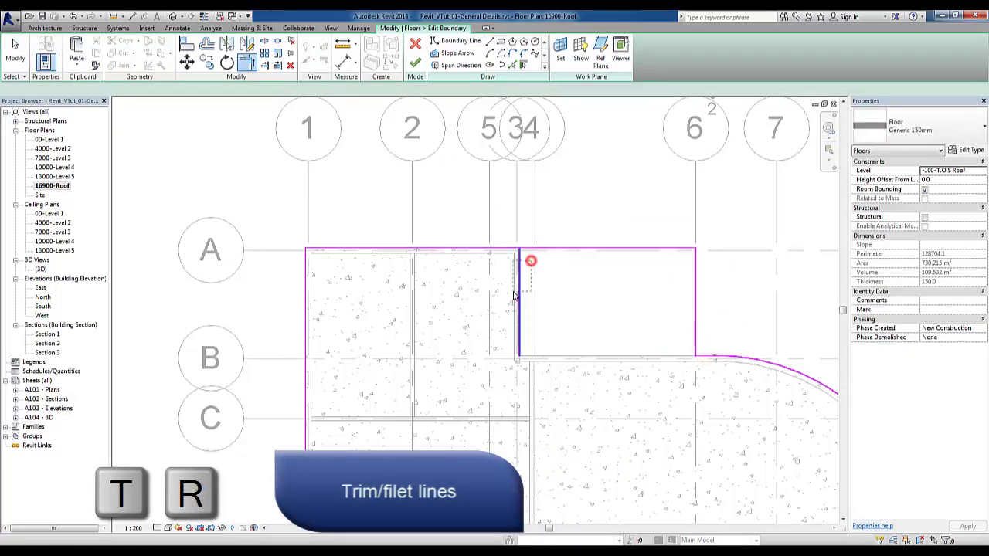
pyautogui.click(518, 297)
pyautogui.press('Delete')
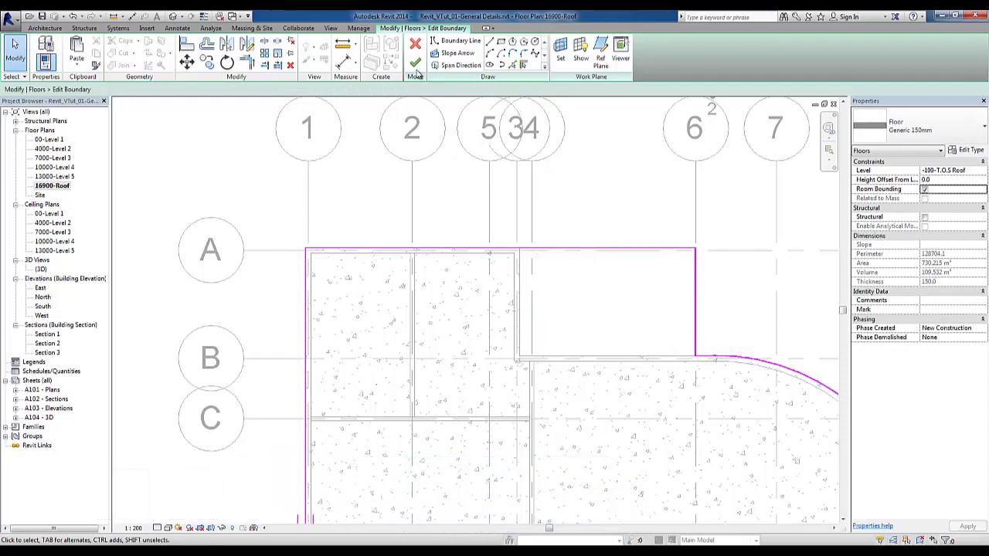
# Finish the boundary without attaching walls, cut the overlapping walls, and return to 3D
pyautogui.click(416, 65)
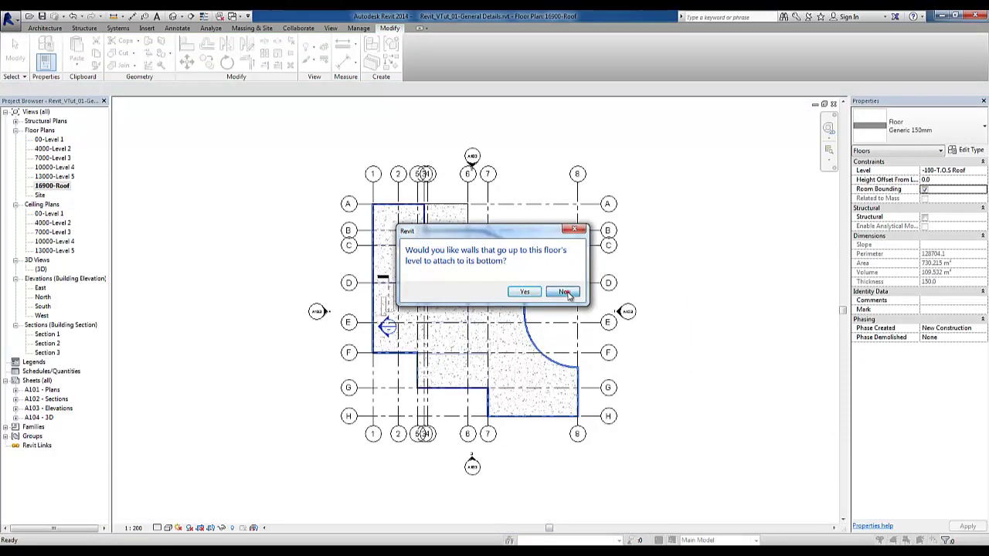
pyautogui.click(566, 292)
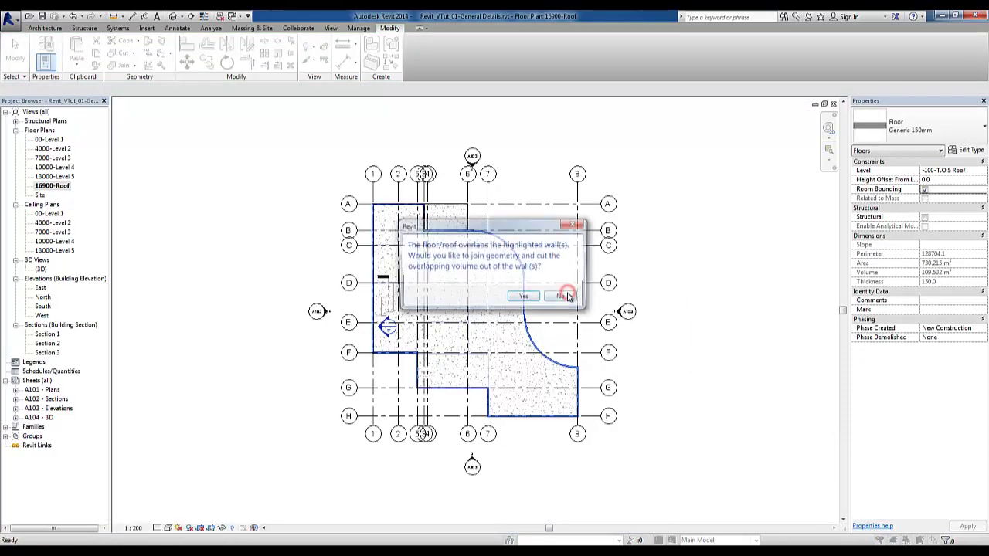
pyautogui.click(526, 298)
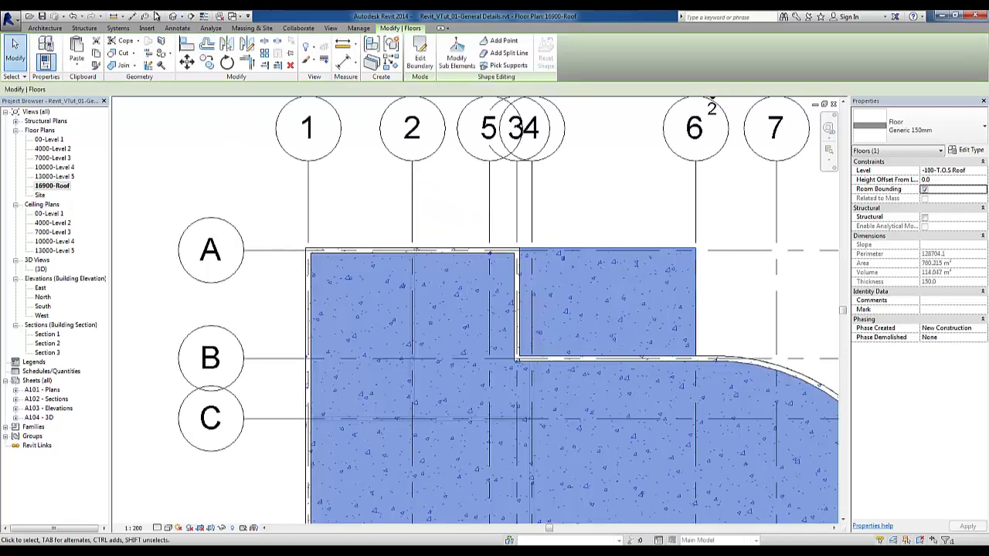
pyautogui.click(176, 17)
# Orbit and pan the model, then select the roof floor slab
pyautogui.moveTo(672, 349)
pyautogui.keyDown('shift'); pyautogui.mouseDown(button='middle')
pyautogui.moveTo(694, 342)
pyautogui.moveTo(623, 343)
pyautogui.moveTo(671, 322)
pyautogui.mouseUp(button='middle'); pyautogui.keyUp('shift')
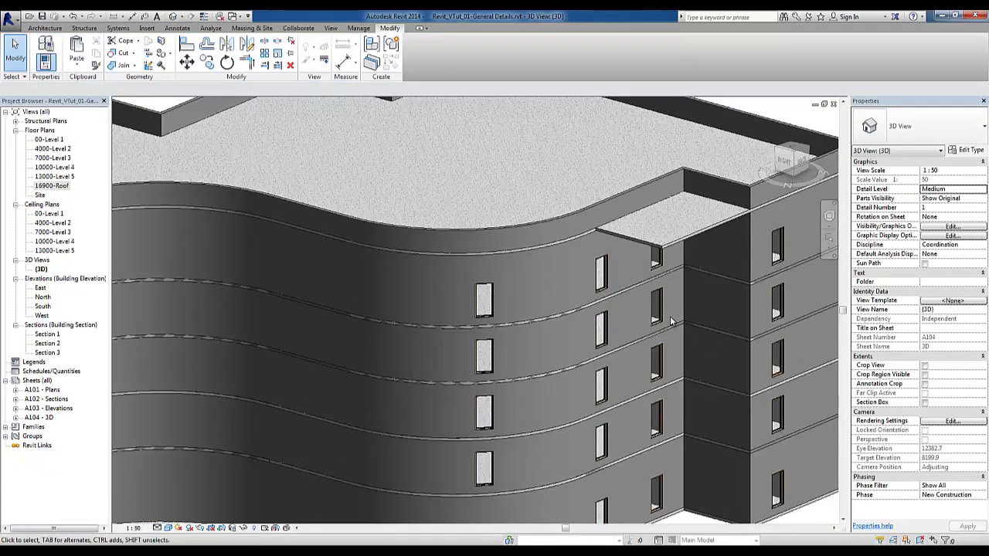
pyautogui.moveTo(672, 310); pyautogui.dragTo(661, 279, button='middle')
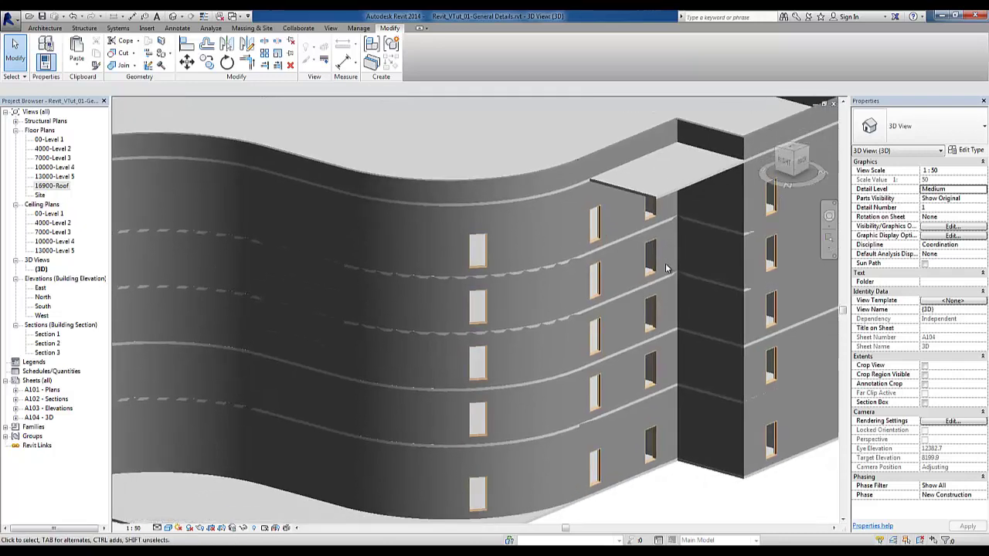
pyautogui.click(662, 280)
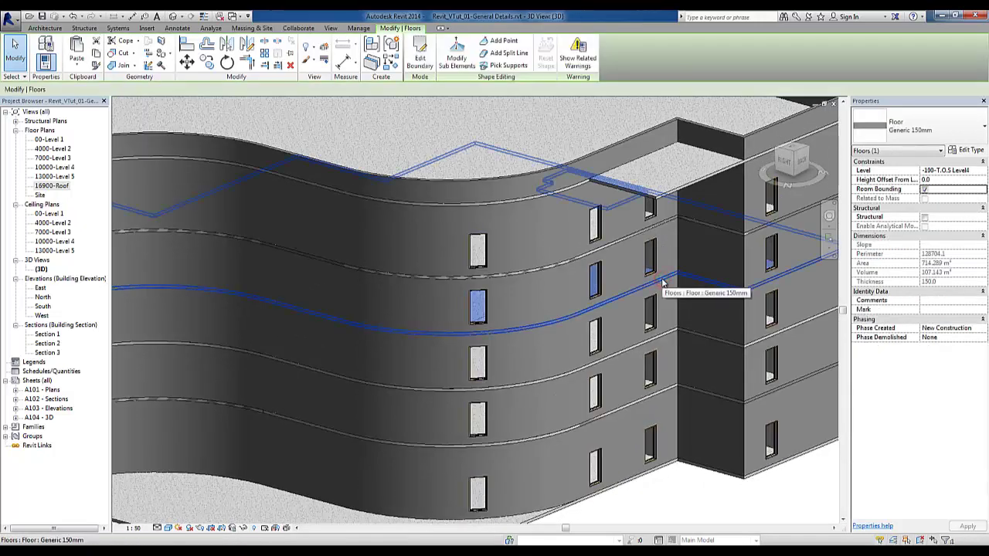
pyautogui.press('Escape')
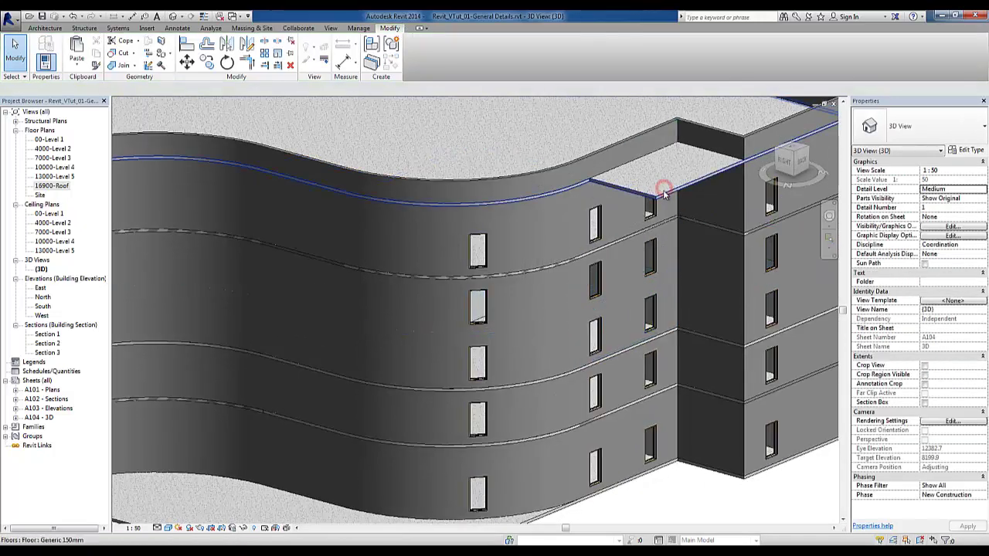
pyautogui.click(663, 191)
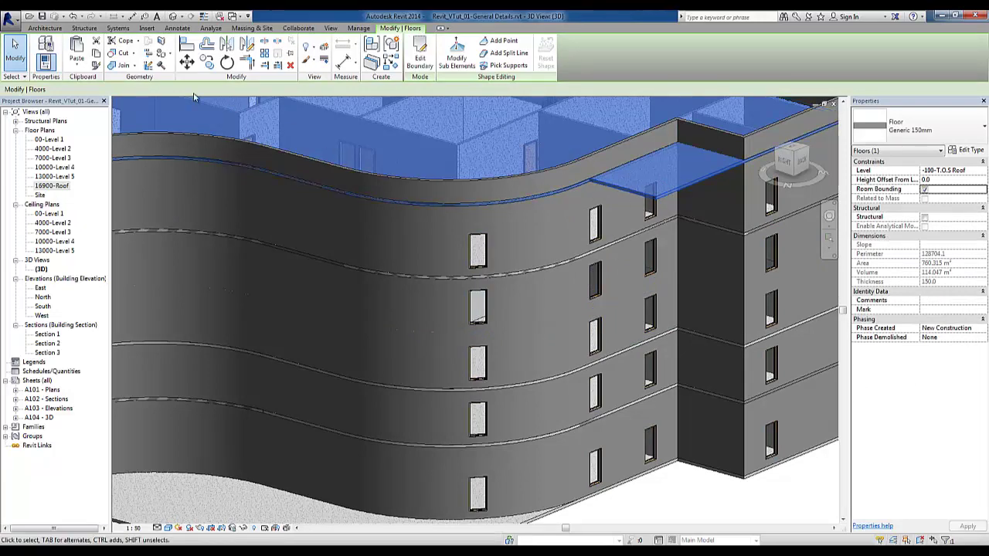
# Paste the roof floor aligned to the -100-T.O.S Level4 level
pyautogui.click(80, 66)
pyautogui.click(91, 105)
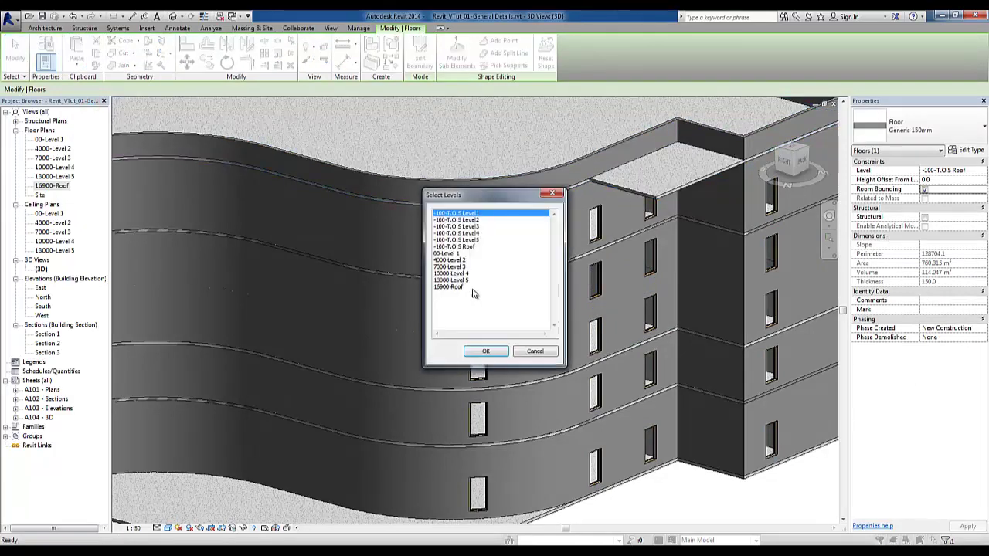
pyautogui.click(471, 234)
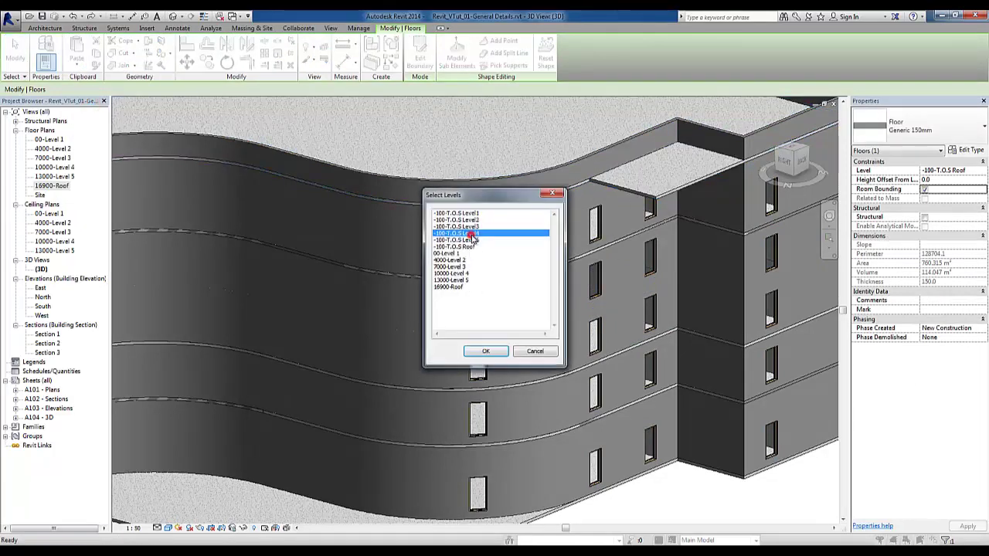
pyautogui.click(486, 352)
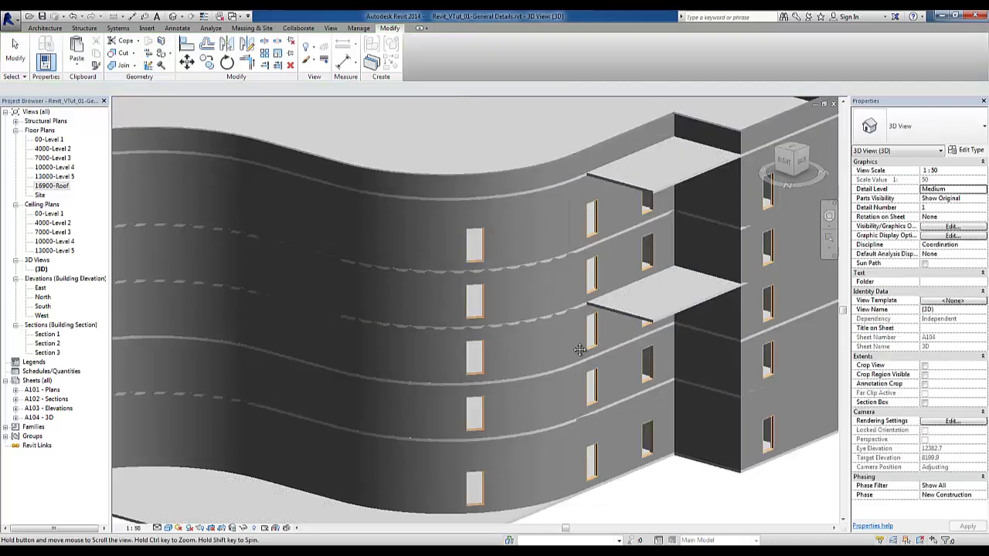
pyautogui.scroll(-2, 580, 350)
pyautogui.moveTo(559, 338)
pyautogui.keyDown('shift'); pyautogui.mouseDown(button='middle')
pyautogui.moveTo(564, 363)
pyautogui.moveTo(543, 350)
pyautogui.moveTo(541, 325)
pyautogui.mouseUp(button='middle'); pyautogui.keyUp('shift')
# Start the Architecture Railing tool and dismiss the work plane warning
pyautogui.scroll(3, 563, 245)
pyautogui.scroll(2, 570, 256)
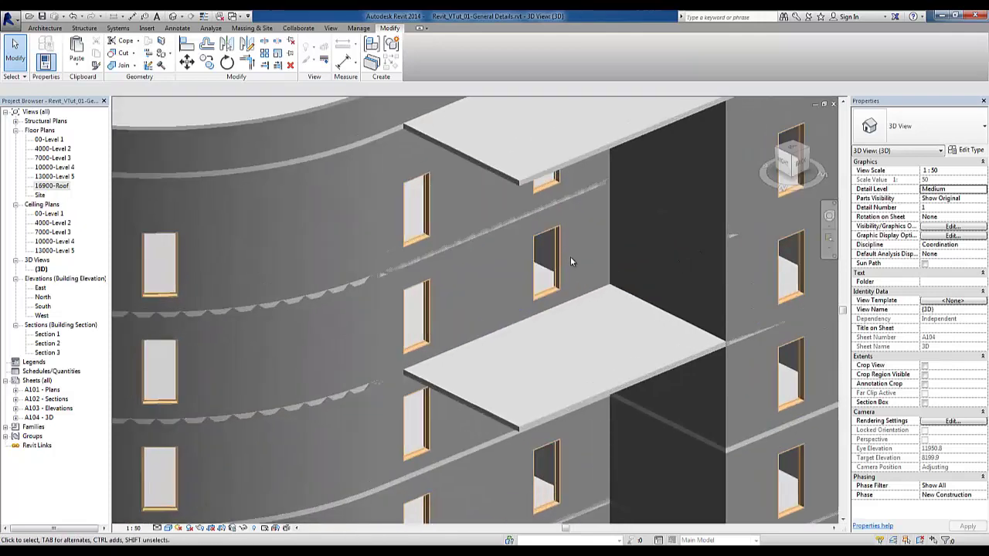
pyautogui.click(46, 29)
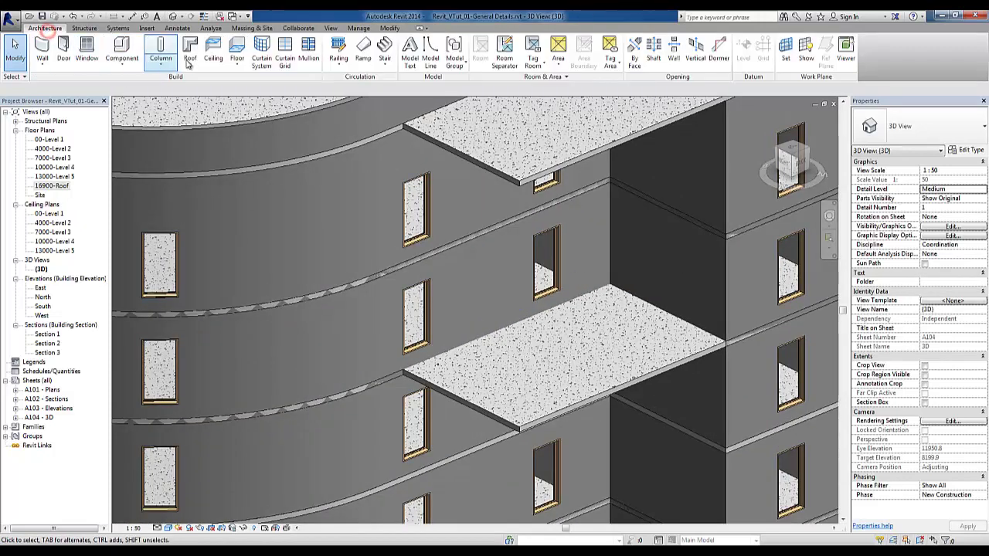
pyautogui.click(339, 51)
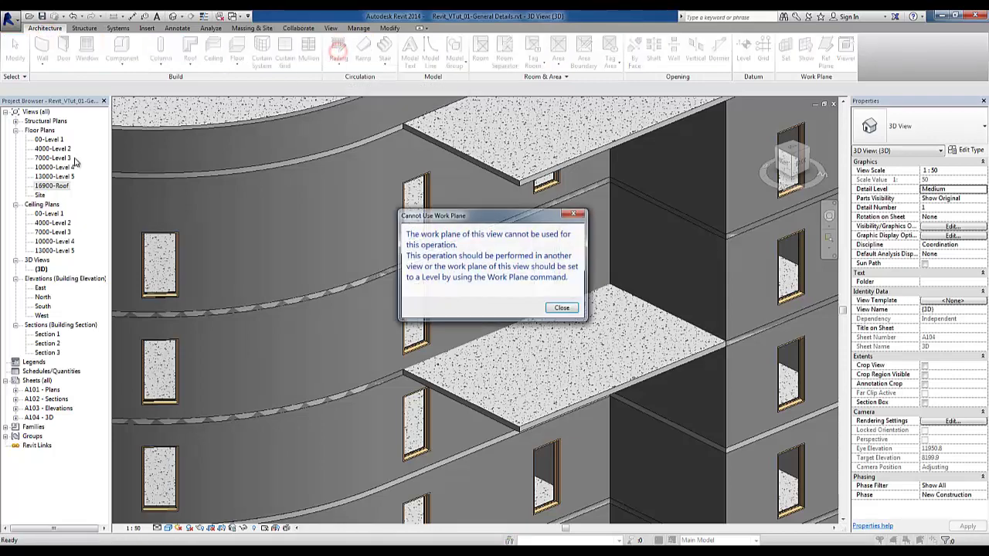
pyautogui.click(559, 311)
# In the 10000-Level 4 plan, pick the balcony's right and top edges as the railing path and finish
pyautogui.doubleClick(54, 241)
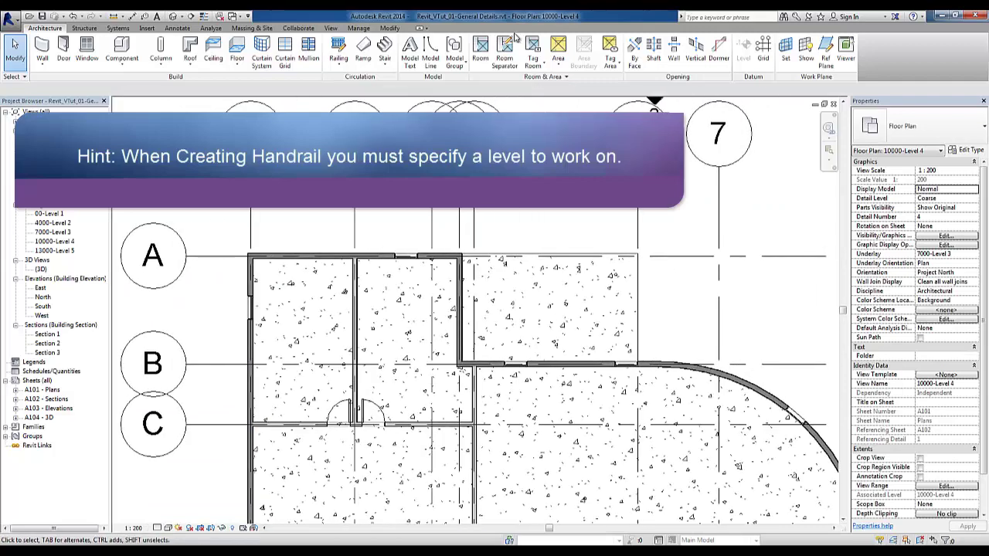
pyautogui.click(338, 48)
pyautogui.click(480, 54)
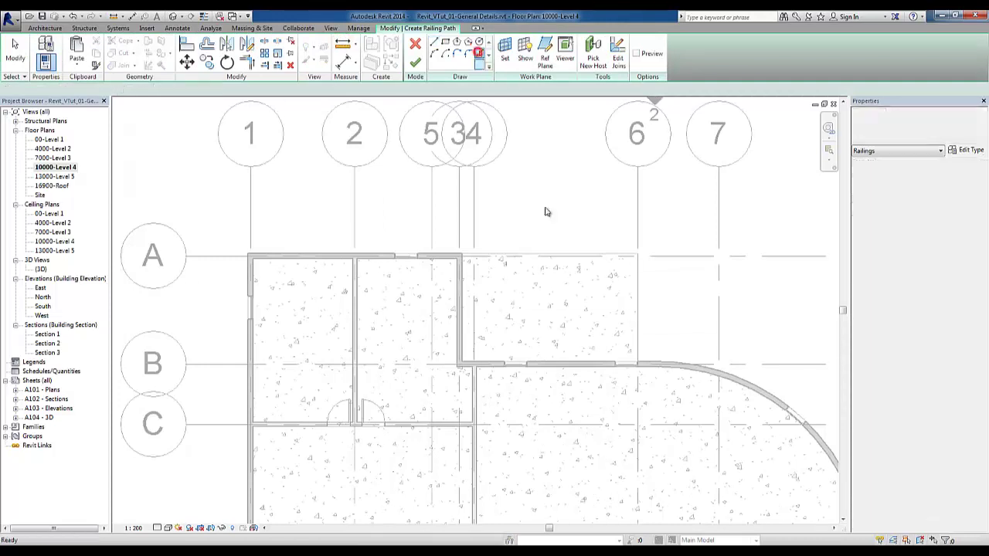
pyautogui.click(637, 296)
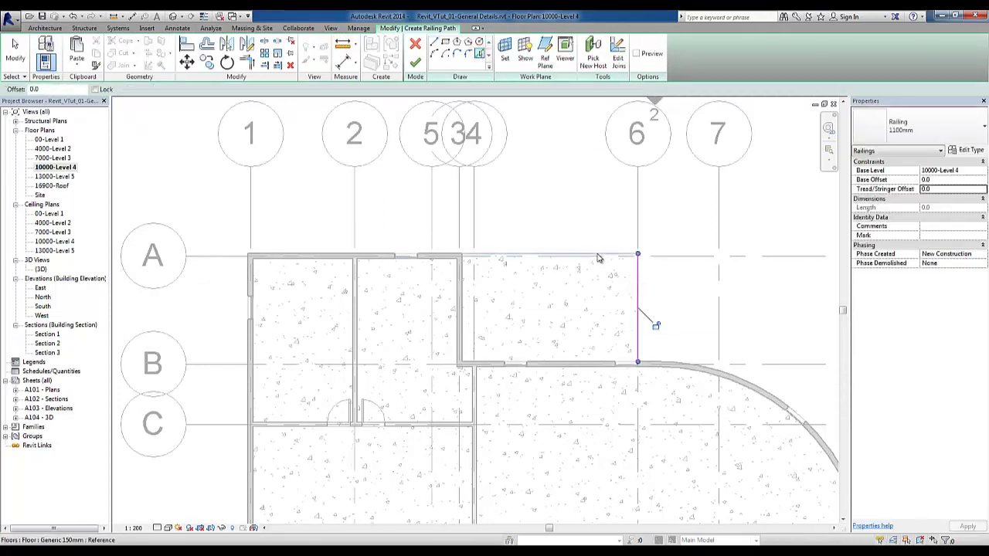
pyautogui.click(598, 256)
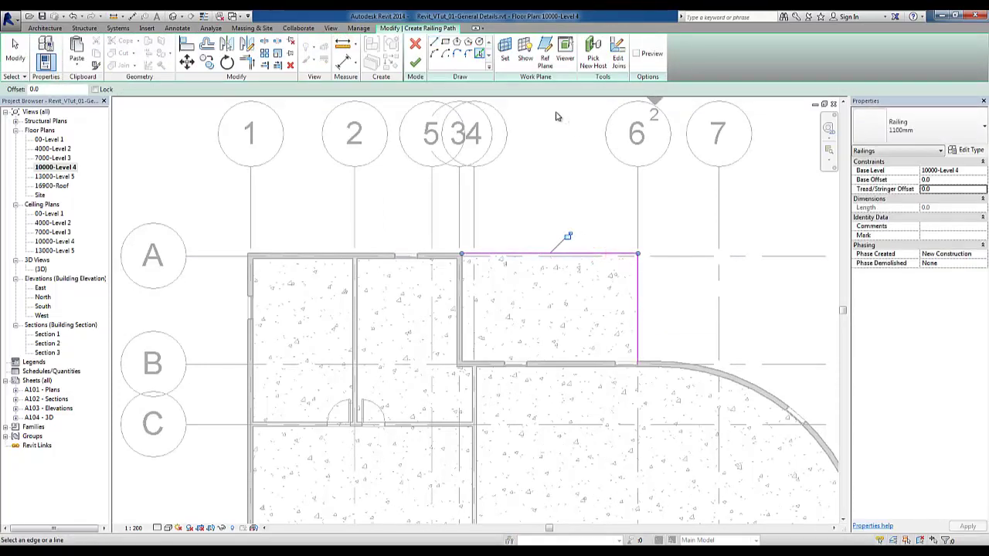
pyautogui.click(414, 63)
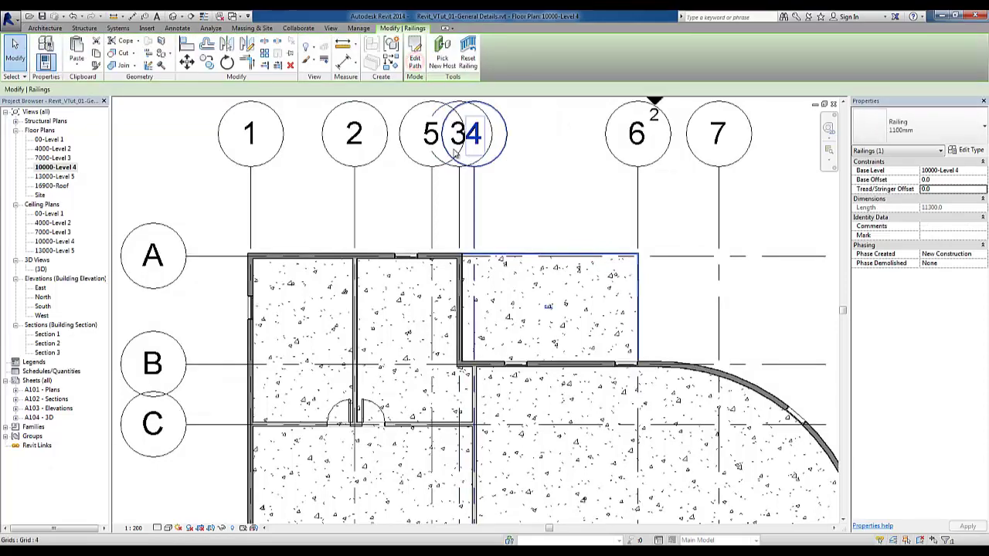
pyautogui.click(173, 17)
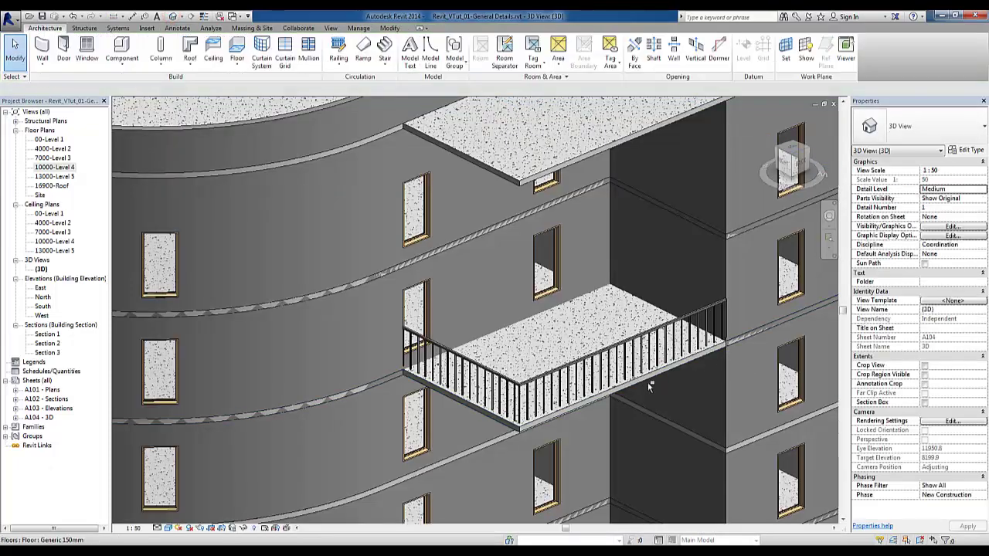
# Select the new balcony railing and paste it aligned to the -100-T.O.S Roof level
pyautogui.scroll(2, 664, 371)
pyautogui.scroll(3, 612, 370)
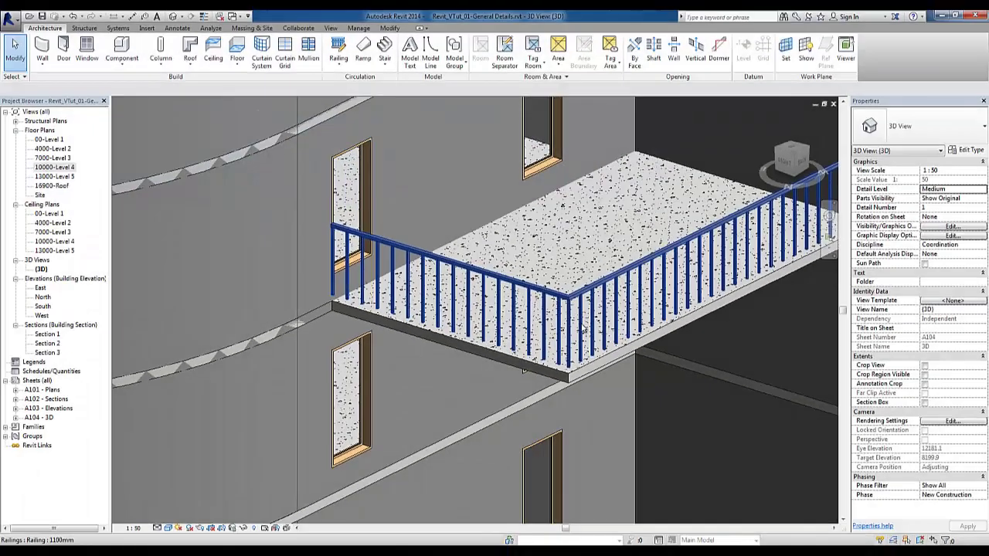
pyautogui.moveTo(587, 325)
pyautogui.keyDown('shift'); pyautogui.mouseDown(button='middle')
pyautogui.moveTo(589, 335)
pyautogui.moveTo(541, 370)
pyautogui.mouseUp(button='middle'); pyautogui.keyUp('shift')
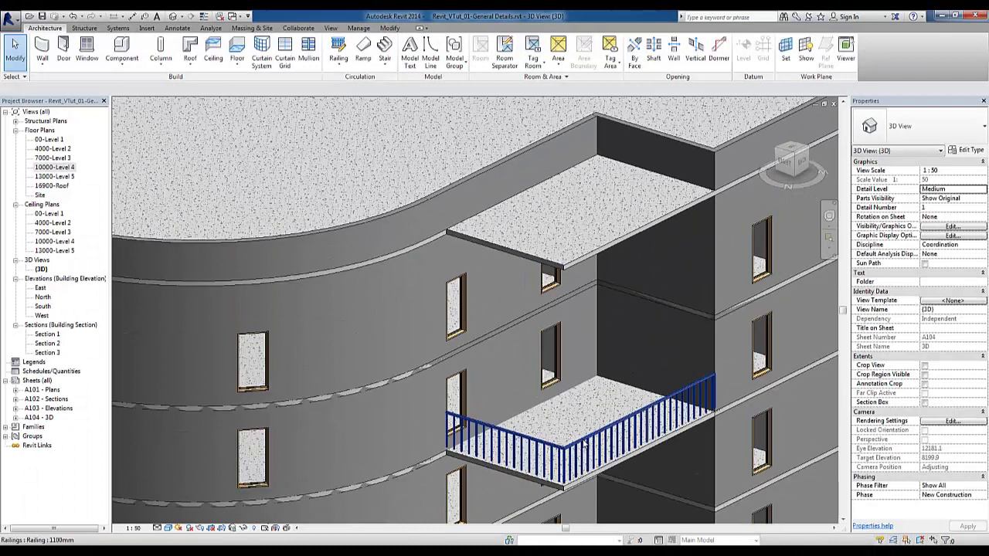
pyautogui.click(503, 436)
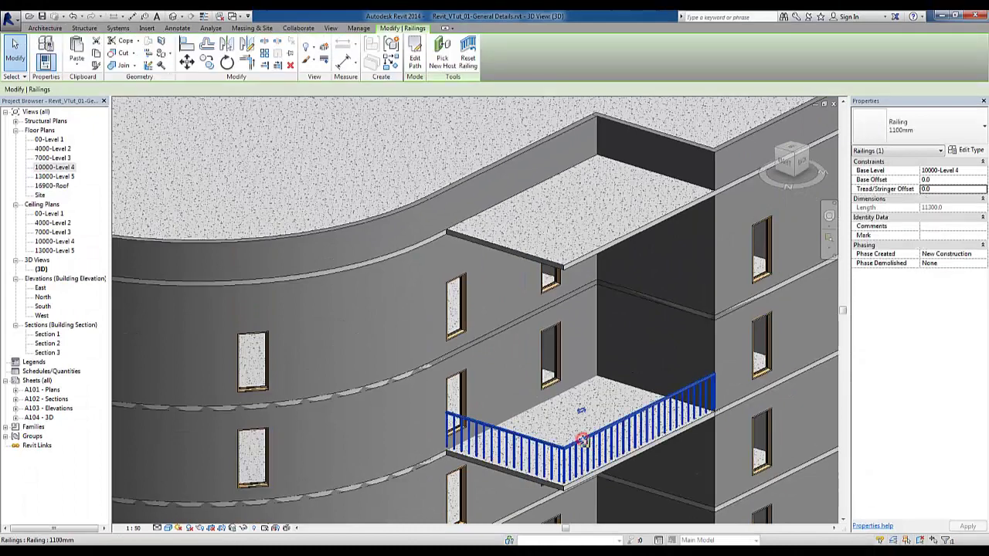
pyautogui.click(77, 62)
pyautogui.click(119, 103)
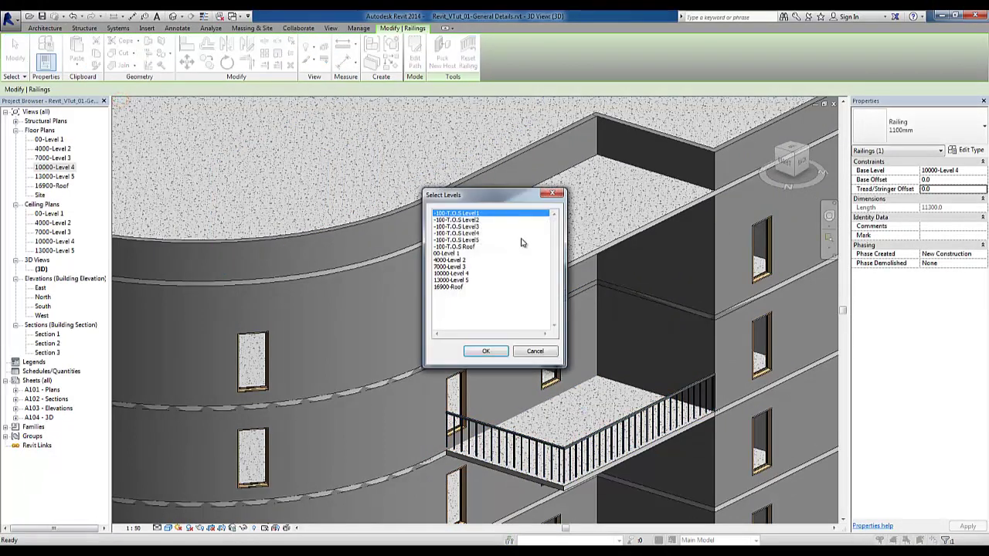
pyautogui.click(475, 240)
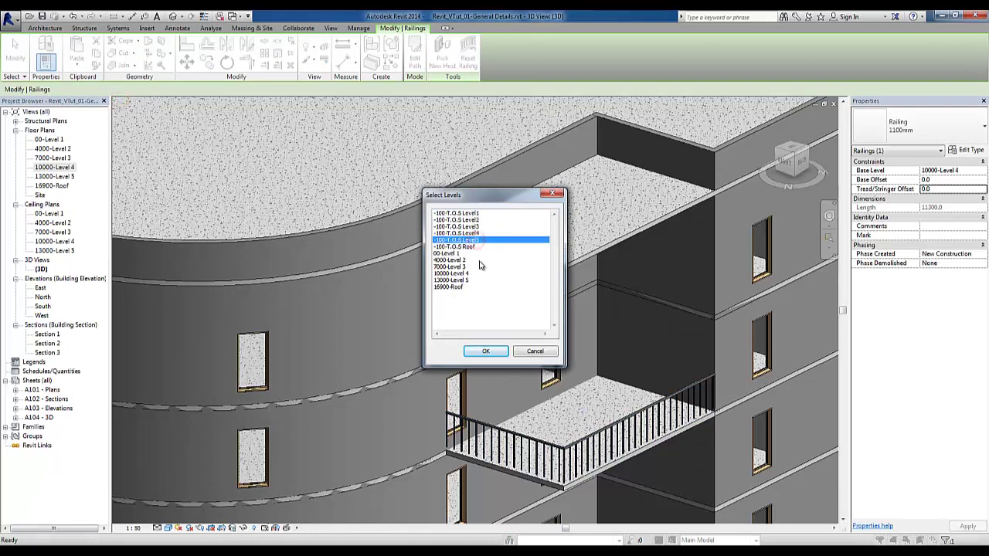
pyautogui.click(485, 352)
pyautogui.moveTo(374, 280); pyautogui.dragTo(652, 254, button='middle')
pyautogui.scroll(-5, 520, 272)
# Give the three curved top-storey walls a Top Offset of 0.0, then open the 16900-Roof plan
pyautogui.scroll(4, 609, 261)
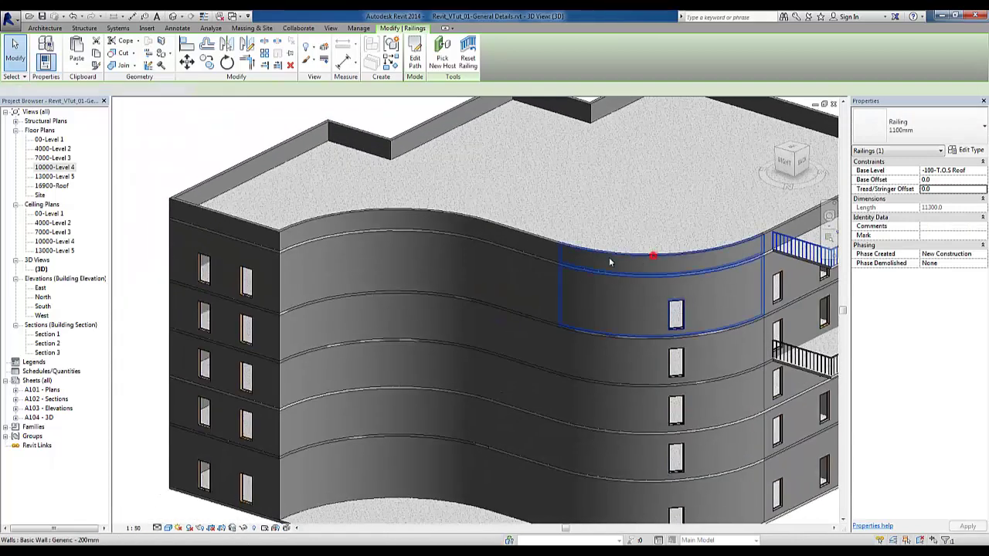
pyautogui.click(609, 257)
pyautogui.keyDown('ctrl'); pyautogui.click(522, 232); pyautogui.keyUp('ctrl')
pyautogui.keyDown('ctrl'); pyautogui.click(427, 212); pyautogui.keyUp('ctrl')
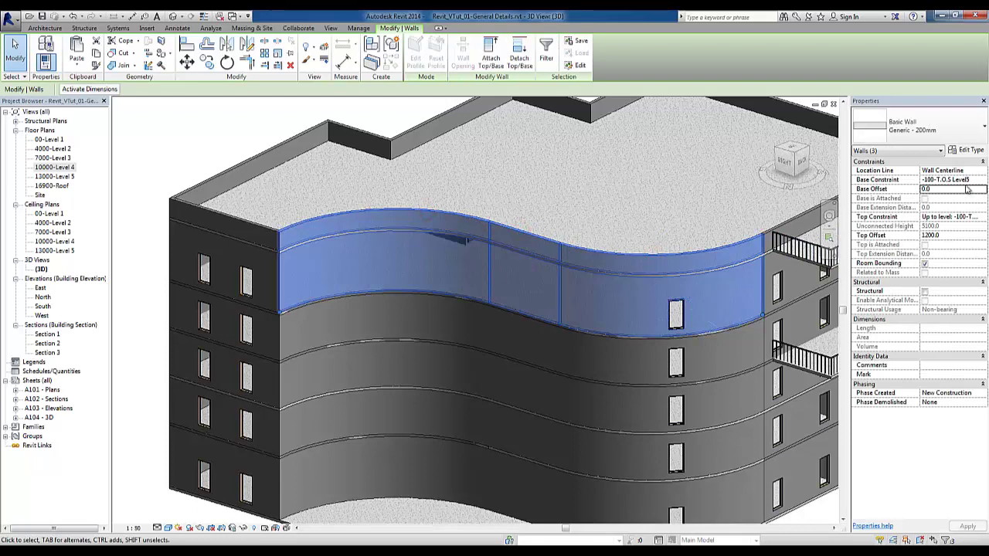
pyautogui.click(971, 237)
pyautogui.write('0')
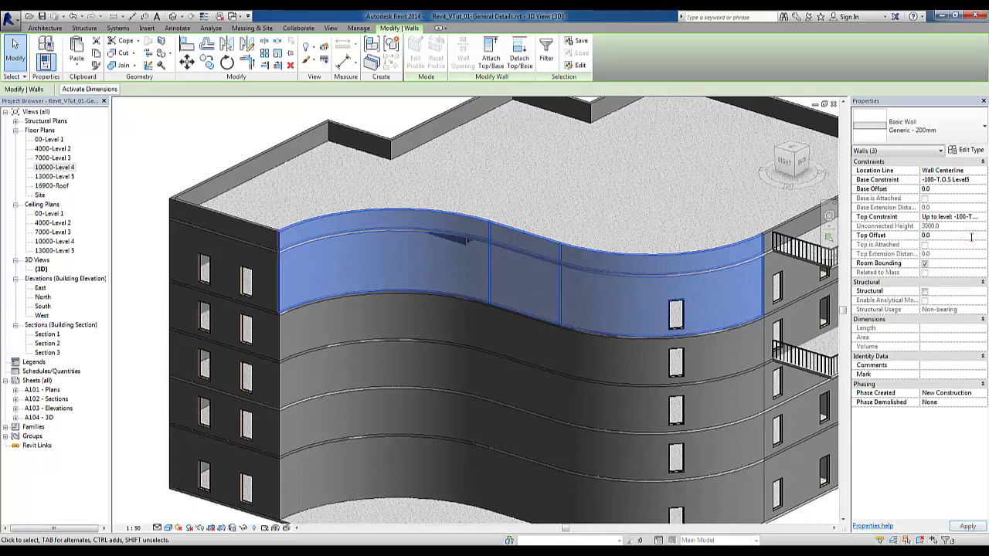
pyautogui.press('Return')
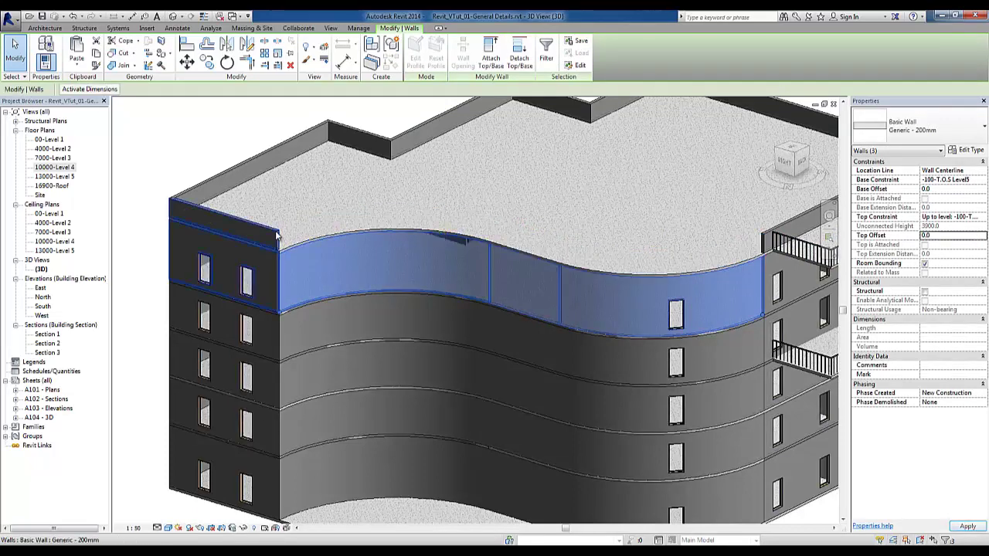
pyautogui.press('Escape')
pyautogui.doubleClick(52, 185)
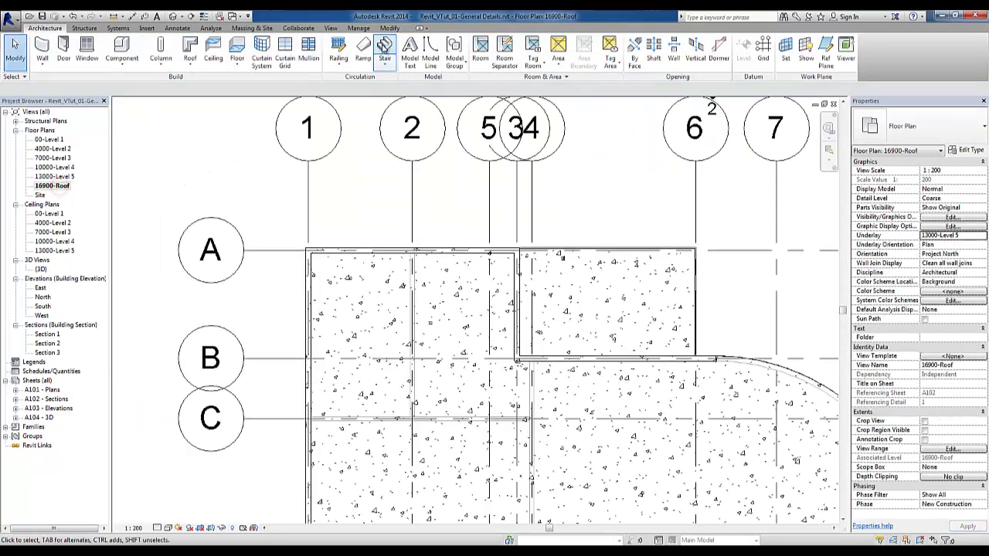
# Sketch an 1100mm railing by picking the curved roof edge, and finish the sketch
pyautogui.click(339, 48)
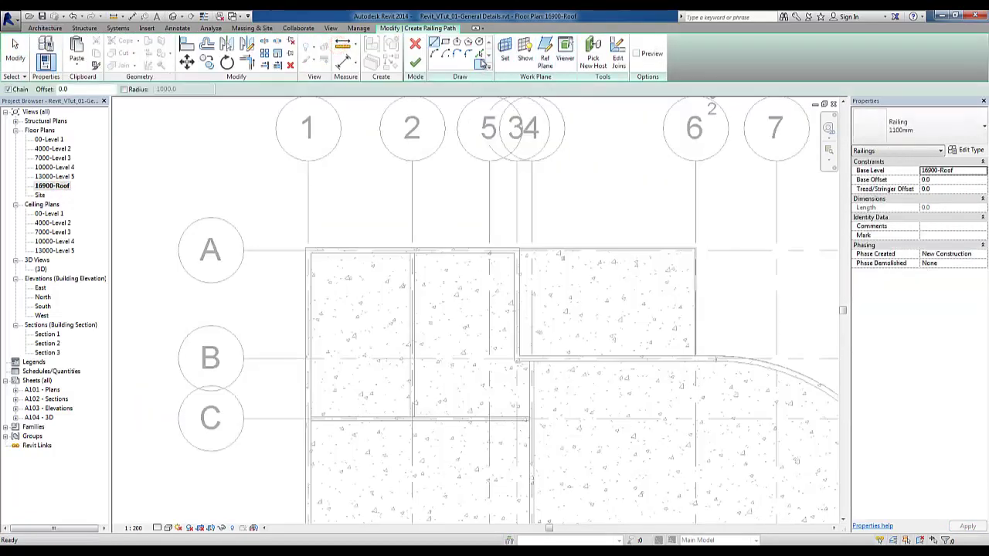
pyautogui.click(479, 54)
pyautogui.scroll(3, 654, 247)
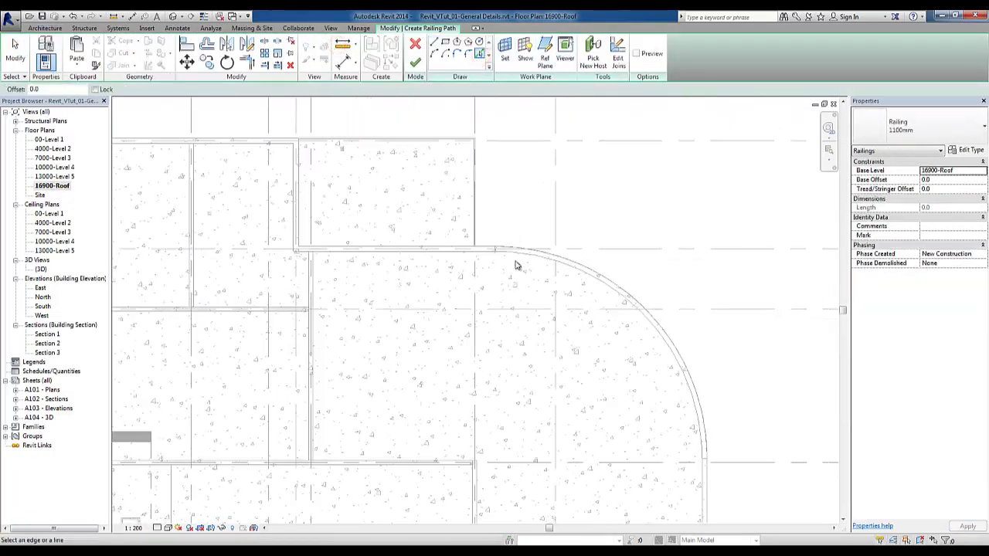
pyautogui.click(539, 265)
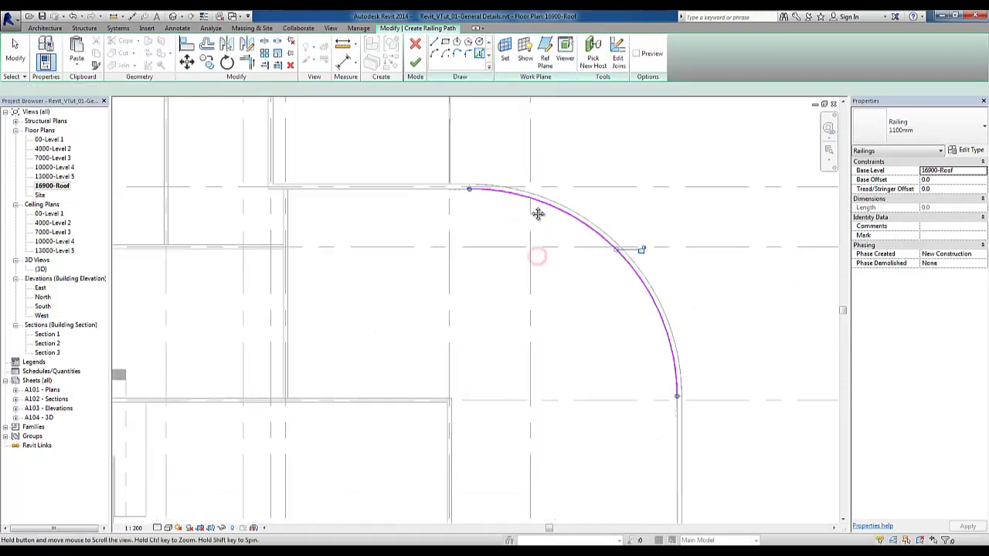
pyautogui.scroll(3, 609, 302)
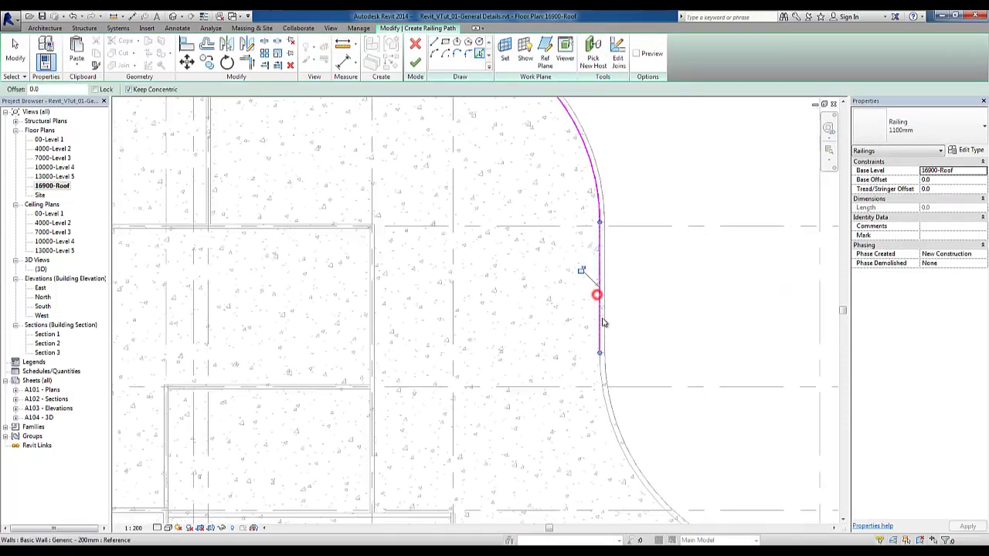
pyautogui.moveTo(604, 323)
pyautogui.mouseDown(button='middle')
pyautogui.moveTo(537, 181)
pyautogui.moveTo(561, 249)
pyautogui.mouseUp(button='middle')
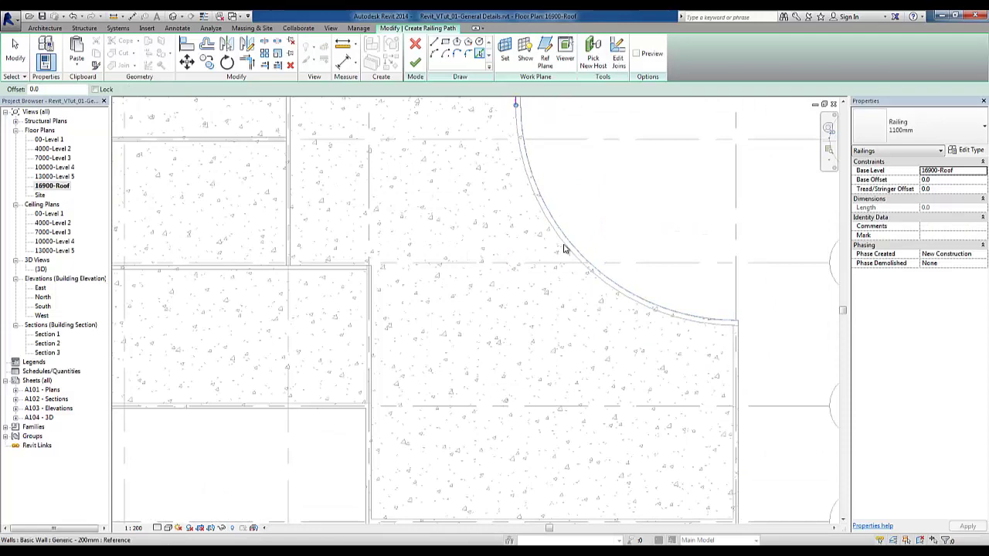
pyautogui.click(415, 61)
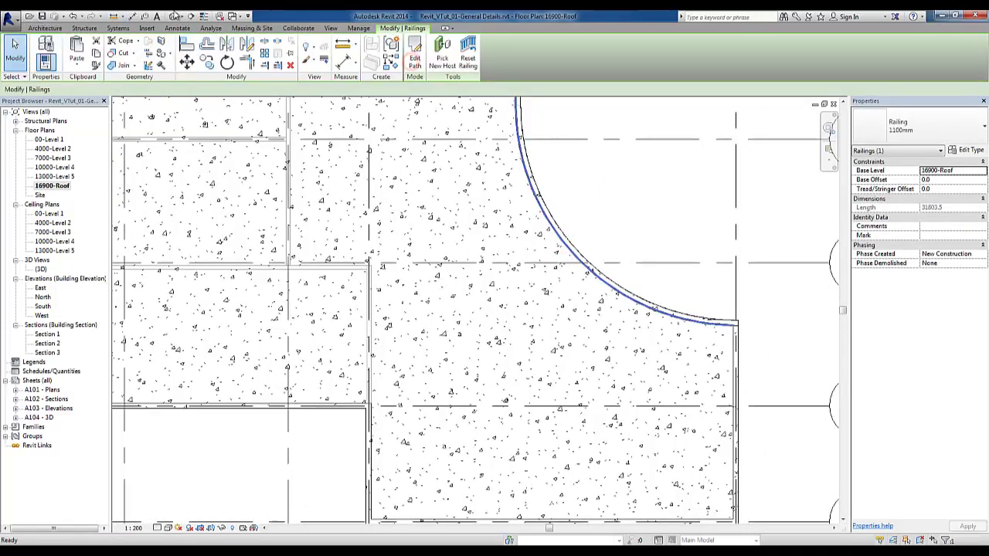
# Inspect the new roof railing in the 3D view and select the roof floor
pyautogui.click(171, 16)
pyautogui.scroll(4, 680, 313)
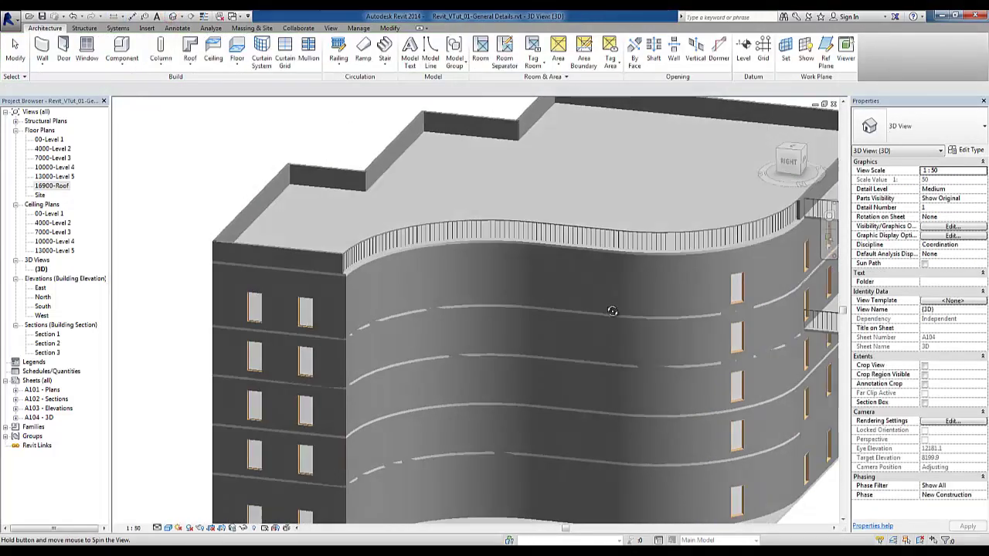
pyautogui.keyDown('shift'); pyautogui.moveTo(680, 313); pyautogui.dragTo(597, 326, button='middle'); pyautogui.keyUp('shift')
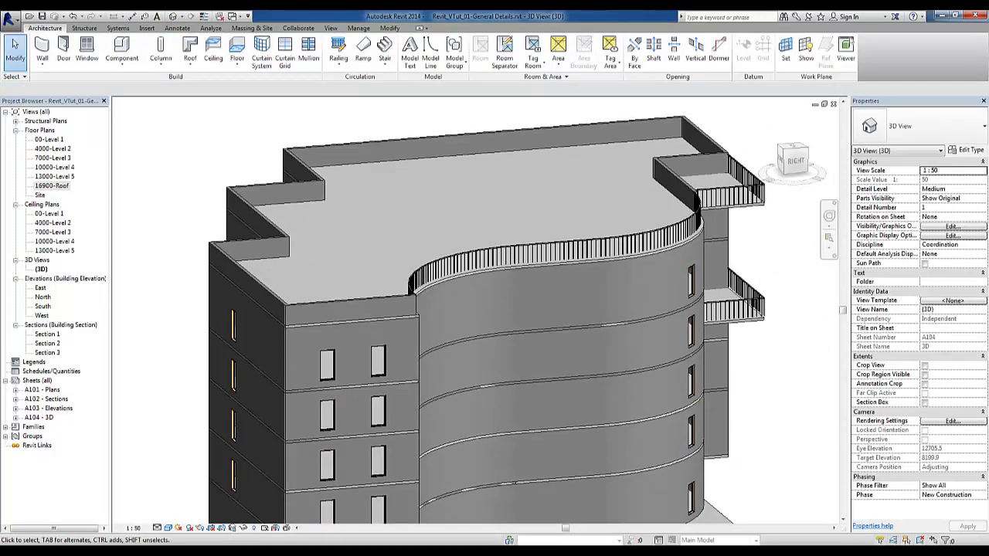
pyautogui.moveTo(667, 377); pyautogui.dragTo(678, 389, button='middle')
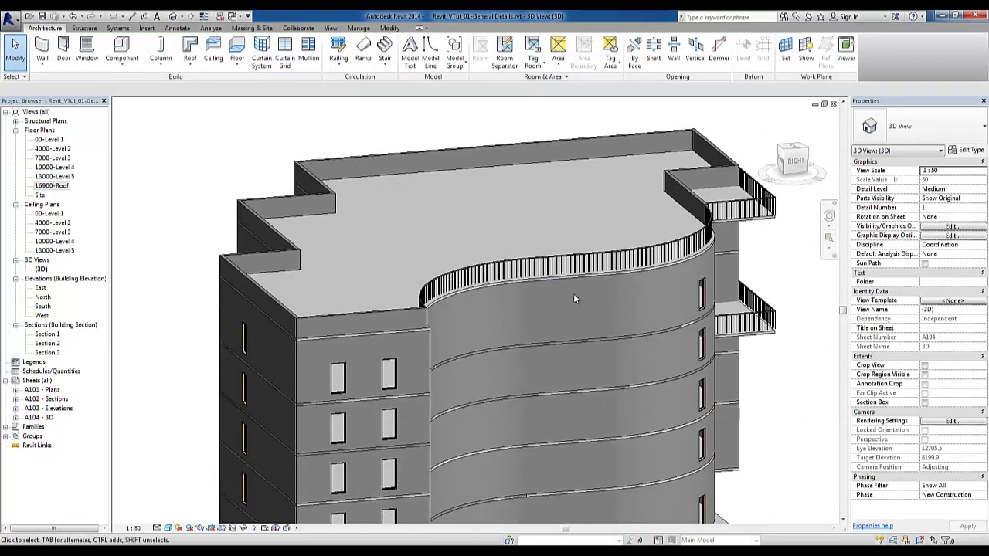
pyautogui.scroll(3, 579, 278)
pyautogui.click(649, 261)
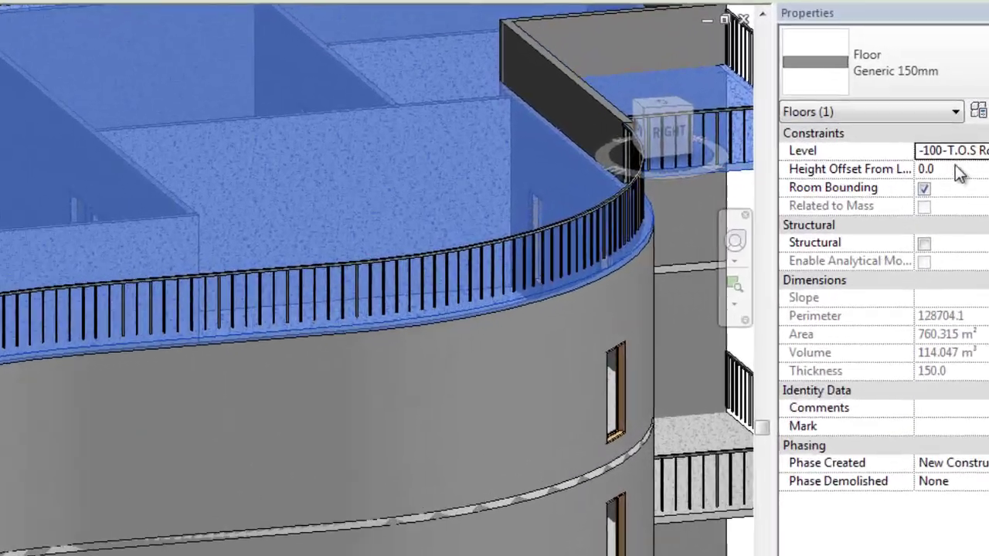
pyautogui.click(957, 169)
pyautogui.write('500')
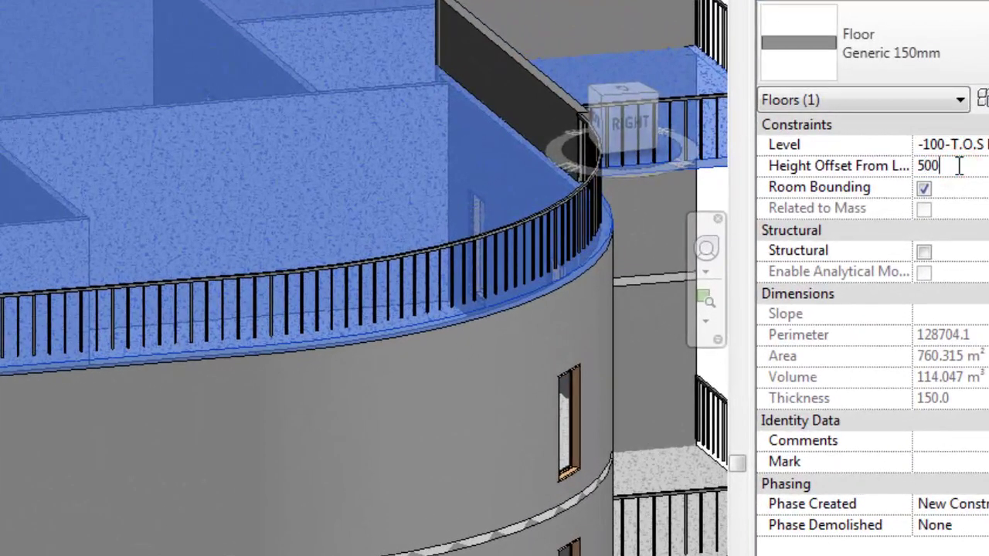
pyautogui.press('Return')
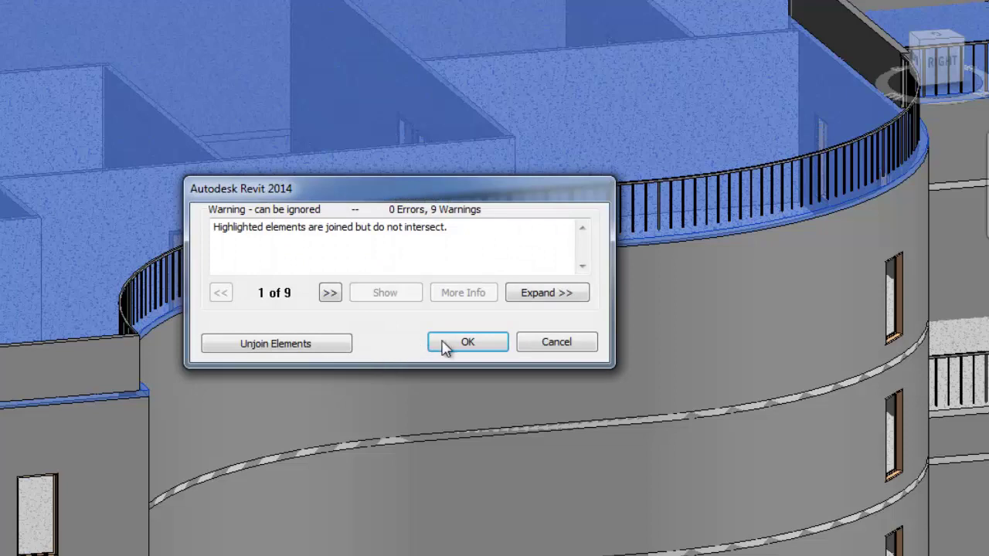
pyautogui.click(467, 344)
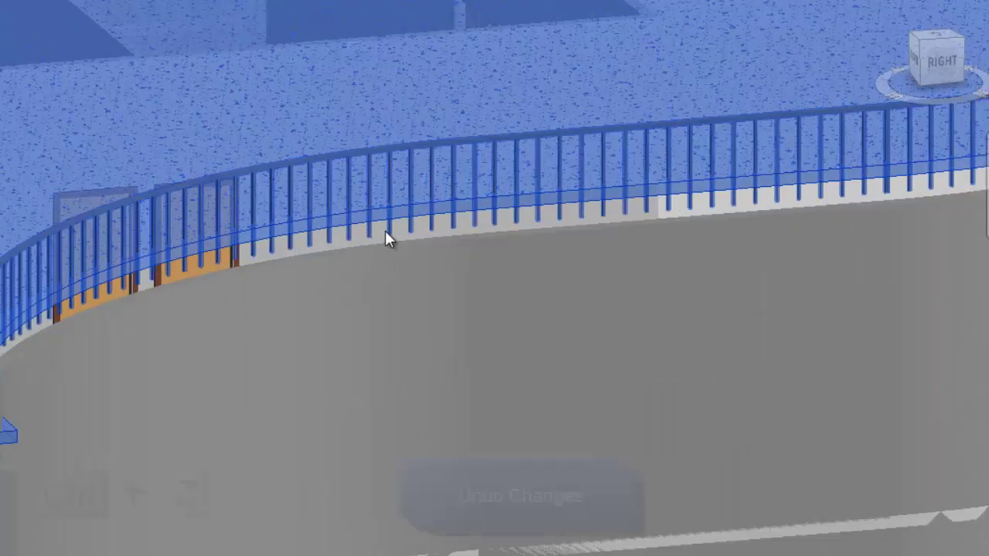
pyautogui.hotkey('ctrl', 'z')
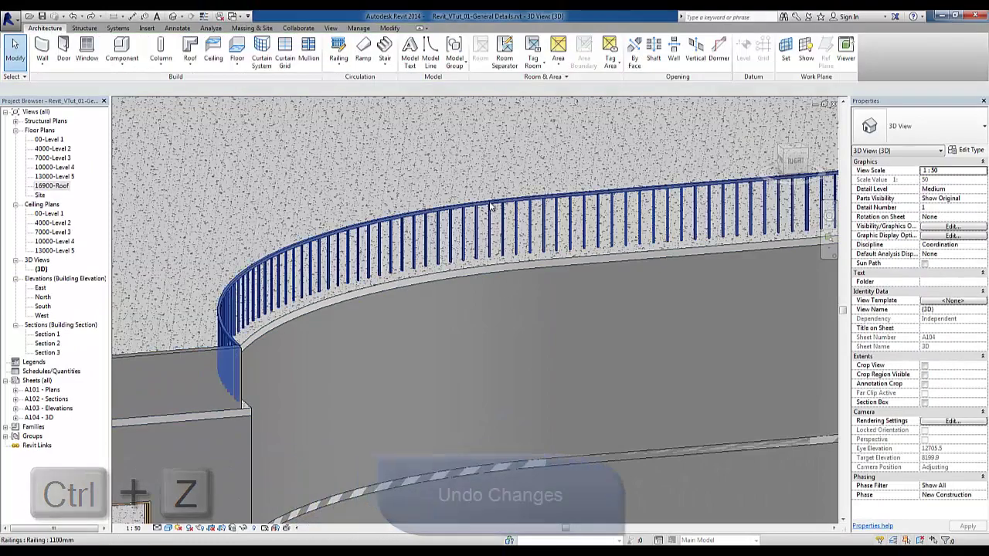
# Re-host the curved roof railing onto the roof floor
pyautogui.click(489, 206)
pyautogui.keyDown('shift'); pyautogui.moveTo(489, 206); pyautogui.dragTo(450, 275, button='middle'); pyautogui.keyUp('shift')
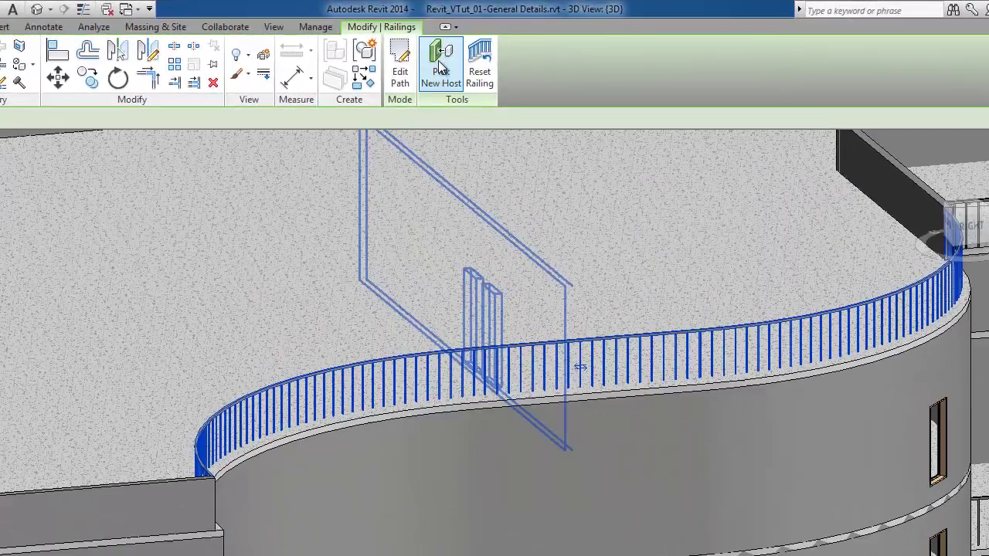
pyautogui.click(442, 55)
pyautogui.click(435, 406)
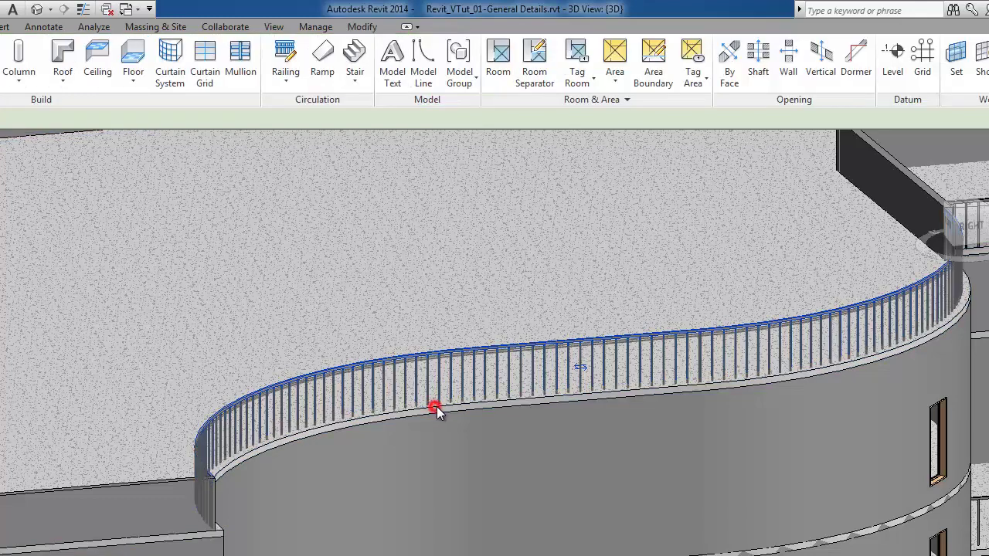
# Re-host the upper balcony railing onto the balcony floor
pyautogui.keyDown('shift'); pyautogui.moveTo(673, 475); pyautogui.dragTo(361, 377, button='middle'); pyautogui.keyUp('shift')
pyautogui.click(553, 238)
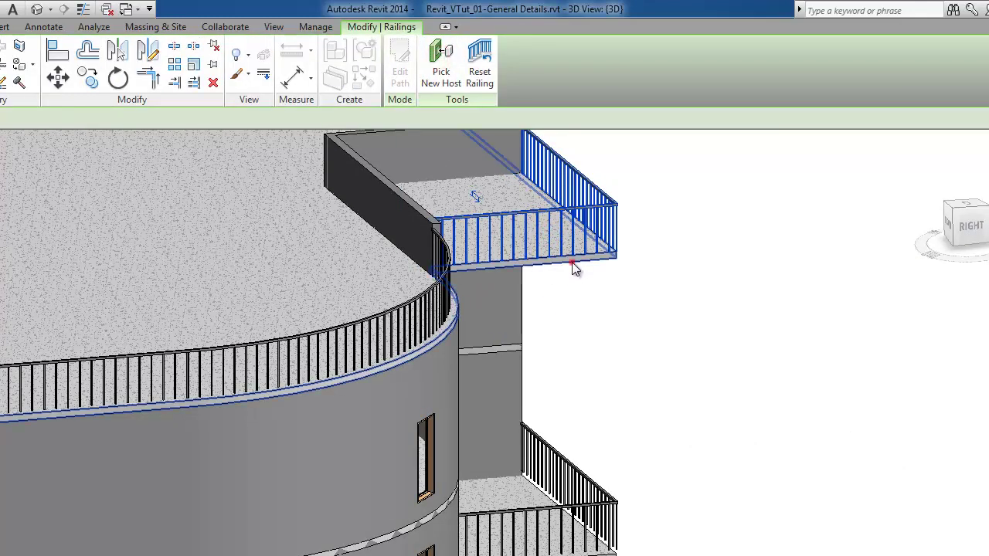
pyautogui.click(572, 262)
pyautogui.click(598, 525)
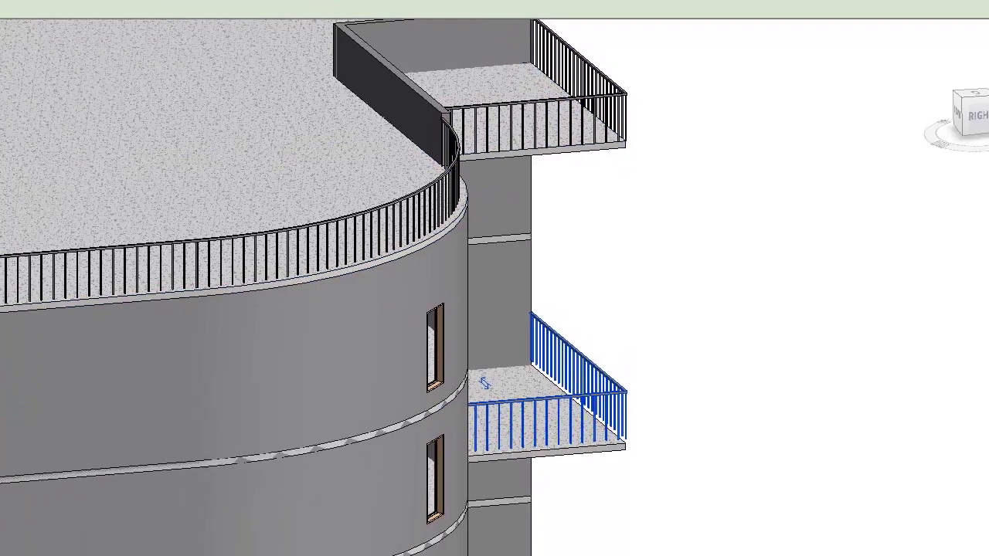
pyautogui.click(399, 71)
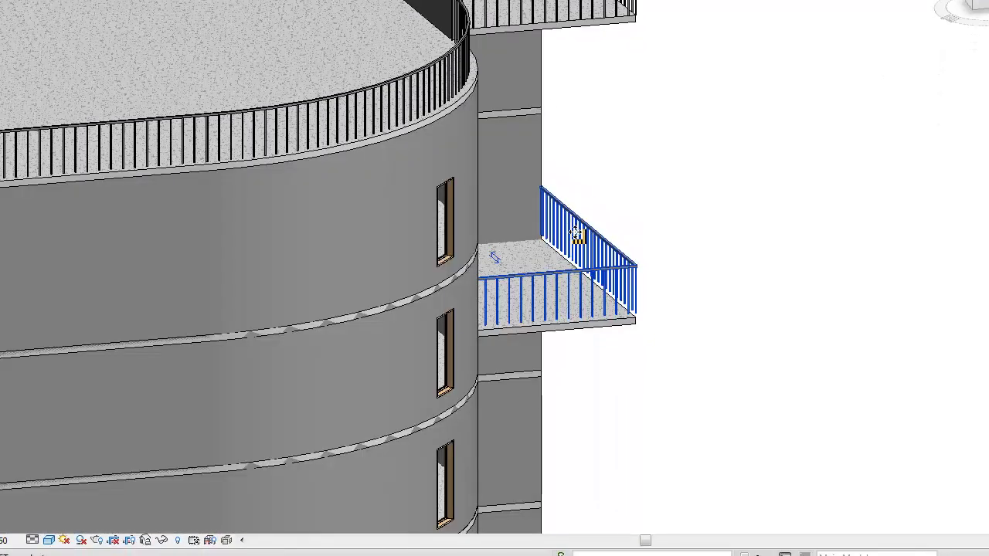
pyautogui.click(588, 328)
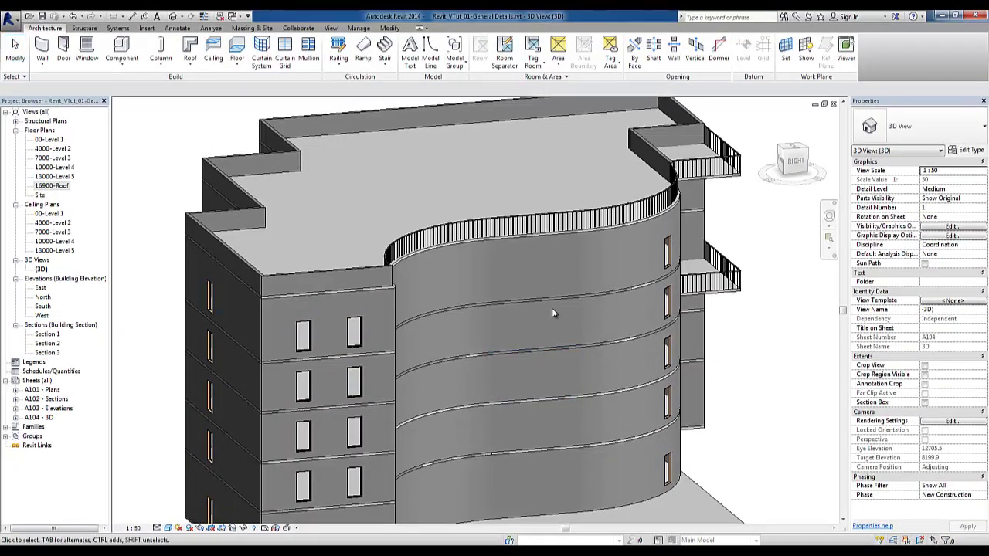
# Raise the roof floor to a 500 height offset and dismiss the joined-elements warning
pyautogui.keyDown('shift'); pyautogui.moveTo(576, 335); pyautogui.dragTo(614, 259, button='middle'); pyautogui.keyUp('shift')
pyautogui.scroll(5, 680, 204)
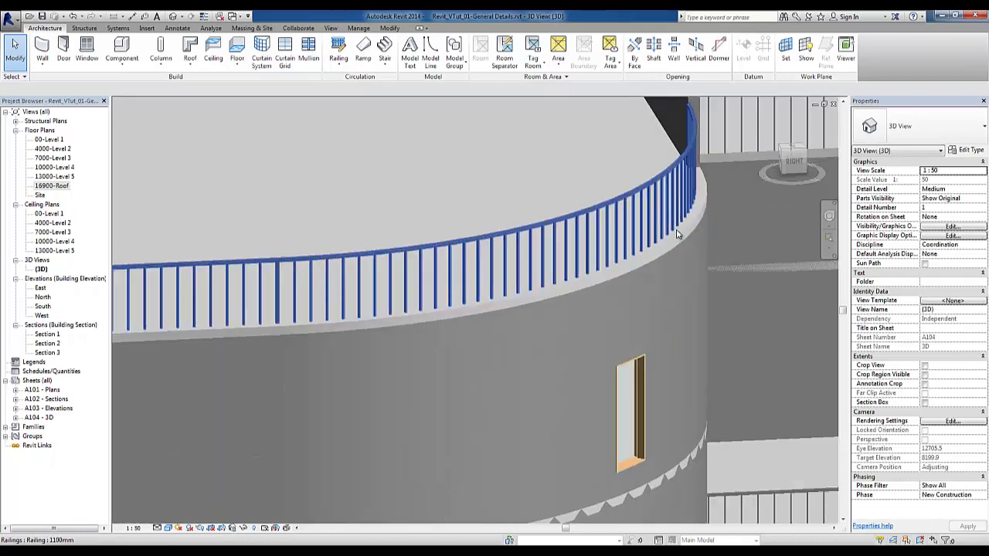
pyautogui.click(677, 246)
pyautogui.write('500')
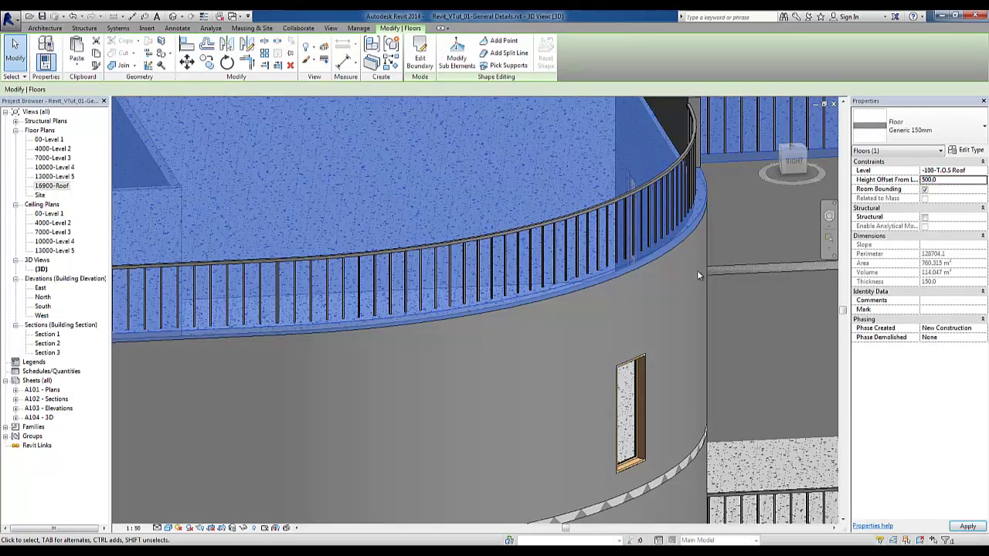
pyautogui.click(519, 317)
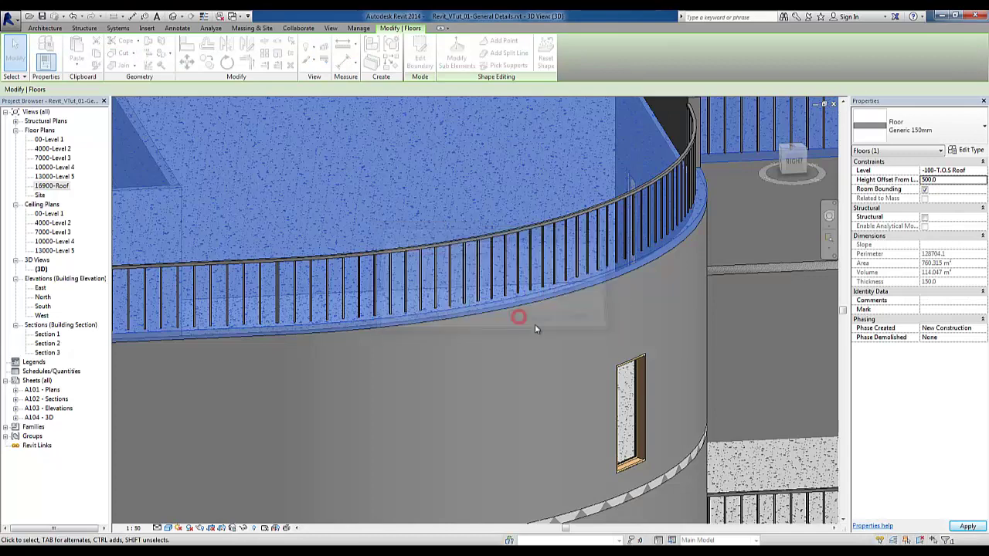
# Deselect the floor and orbit and zoom to view the whole building
pyautogui.press('Escape')
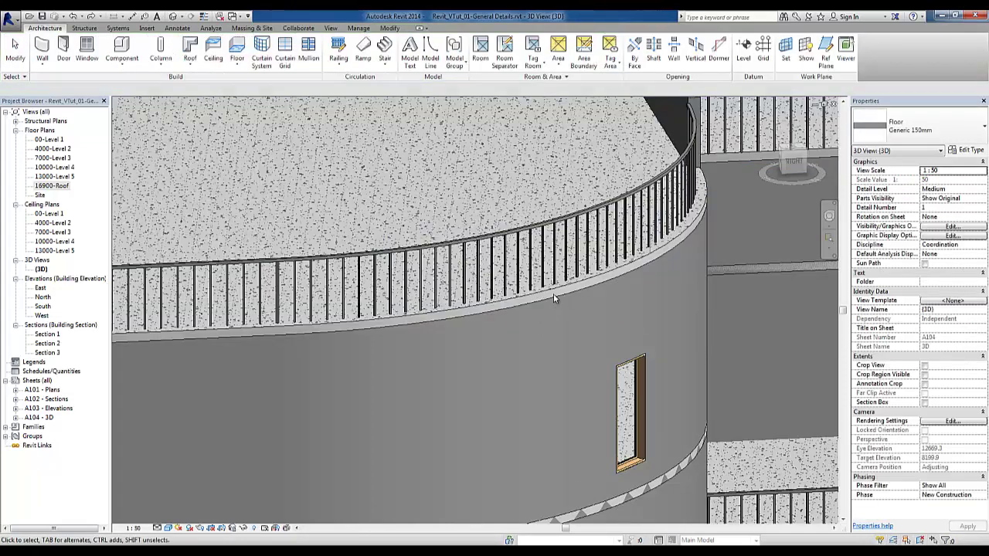
pyautogui.scroll(-5, 556, 301)
pyautogui.scroll(-3, 542, 355)
pyautogui.moveTo(542, 355)
pyautogui.keyDown('shift'); pyautogui.mouseDown(button='middle')
pyautogui.moveTo(601, 301)
pyautogui.moveTo(484, 346)
pyautogui.moveTo(411, 338)
pyautogui.moveTo(482, 274)
pyautogui.moveTo(575, 330)
pyautogui.moveTo(609, 335)
pyautogui.mouseUp(button='middle'); pyautogui.keyUp('shift')
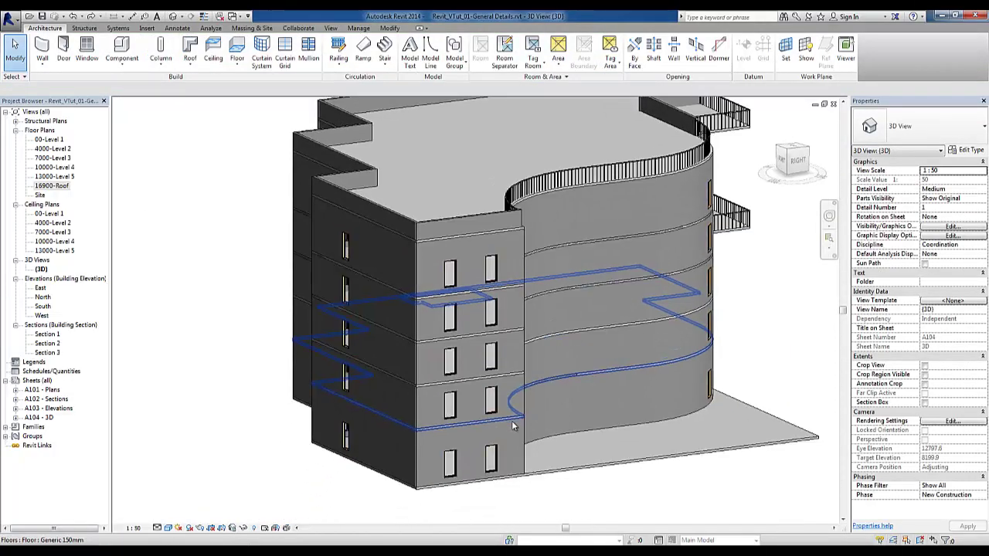
pyautogui.scroll(3, 470, 408)
pyautogui.scroll(3, 468, 400)
pyautogui.scroll(2, 468, 400)
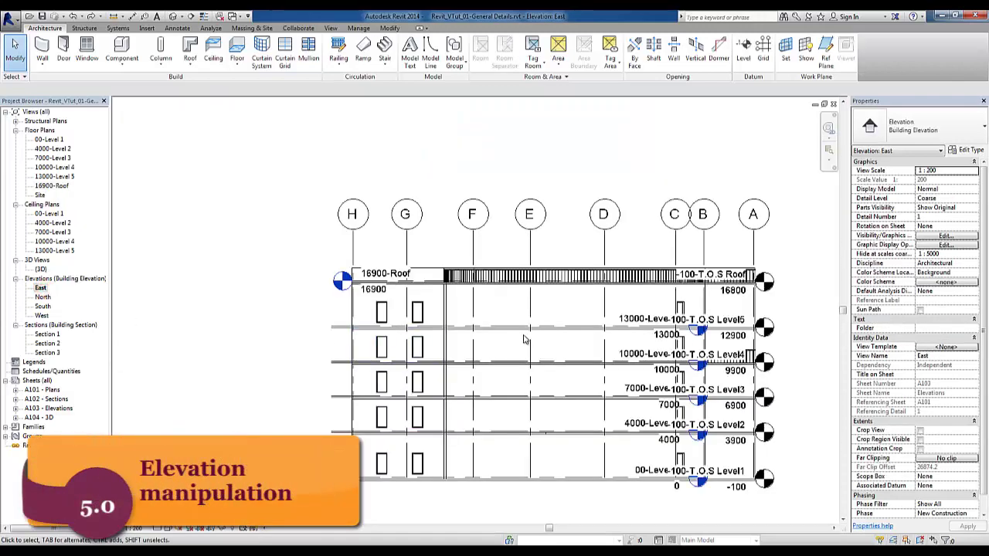
# Set the East elevation's view scale to 1:20 and zoom in on the upper windows
pyautogui.scroll(2, 658, 301)
pyautogui.scroll(1, 662, 407)
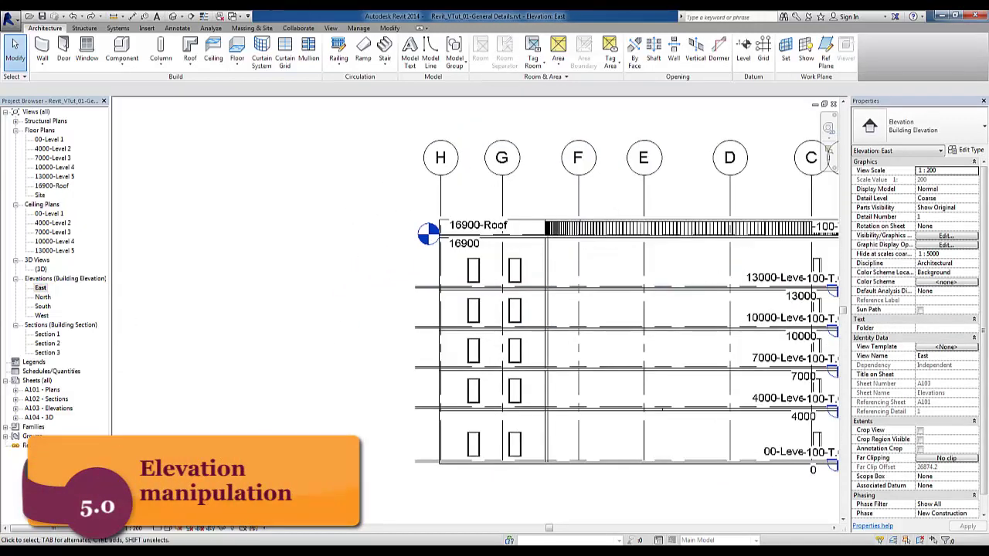
pyautogui.click(133, 528)
pyautogui.click(147, 436)
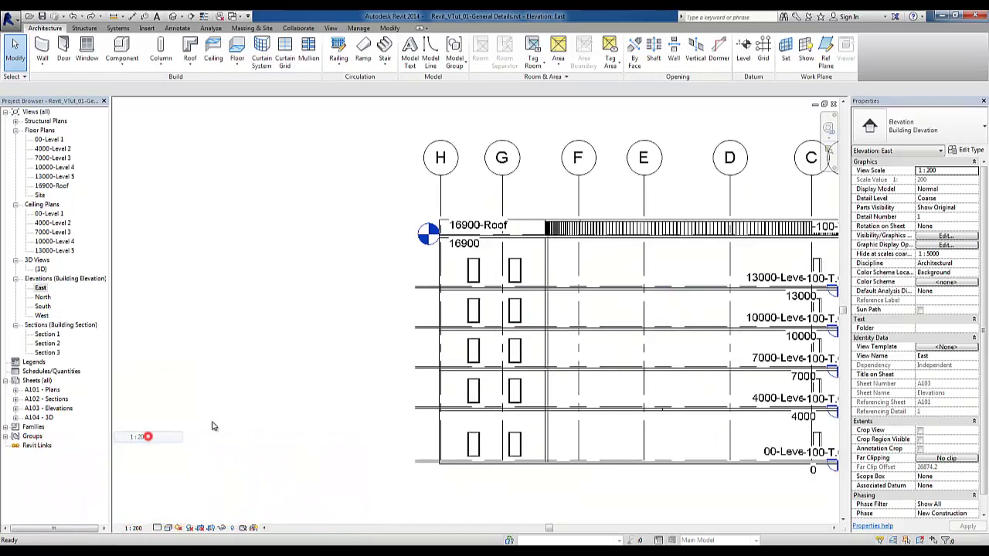
pyautogui.scroll(2, 554, 259)
pyautogui.scroll(2, 553, 258)
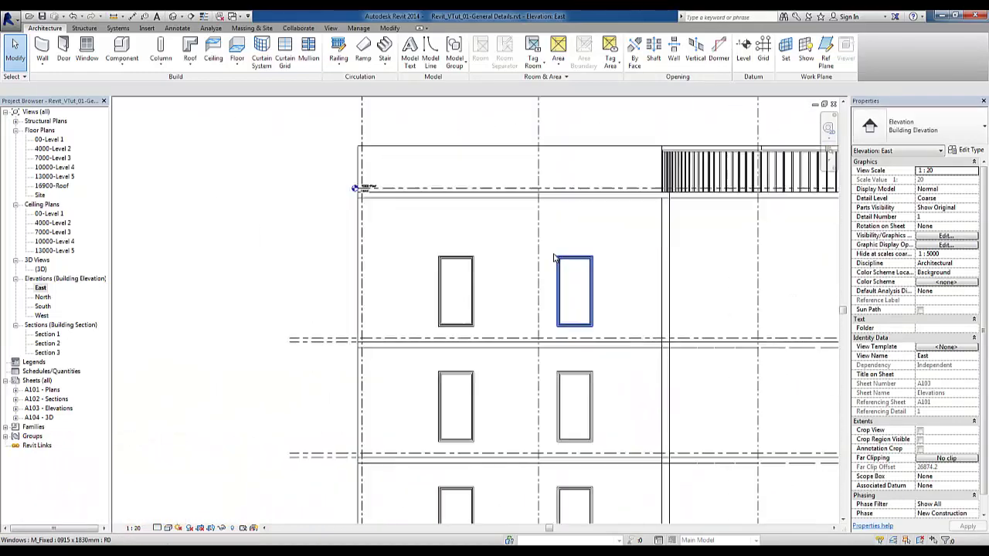
pyautogui.scroll(2, 553, 261)
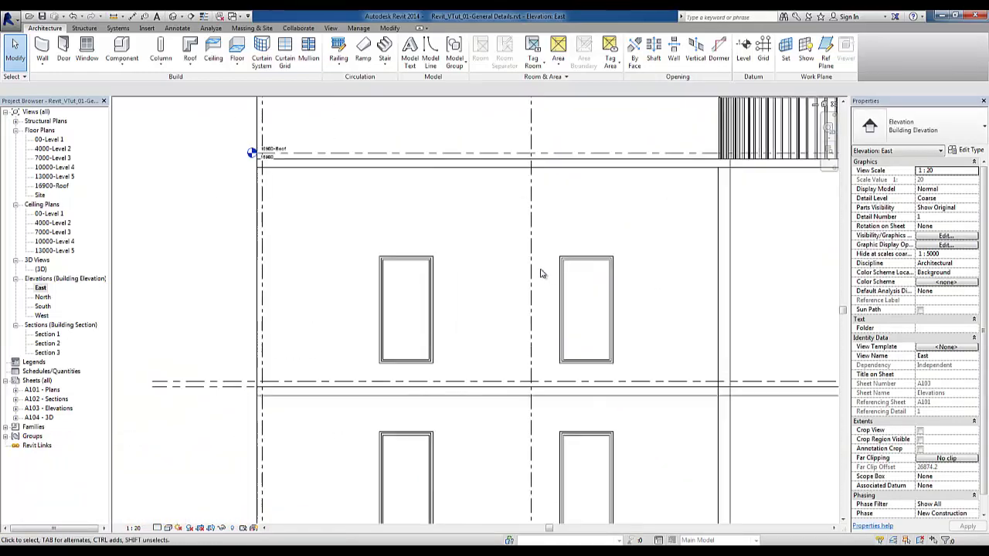
pyautogui.moveTo(553, 263); pyautogui.dragTo(585, 275, button='middle')
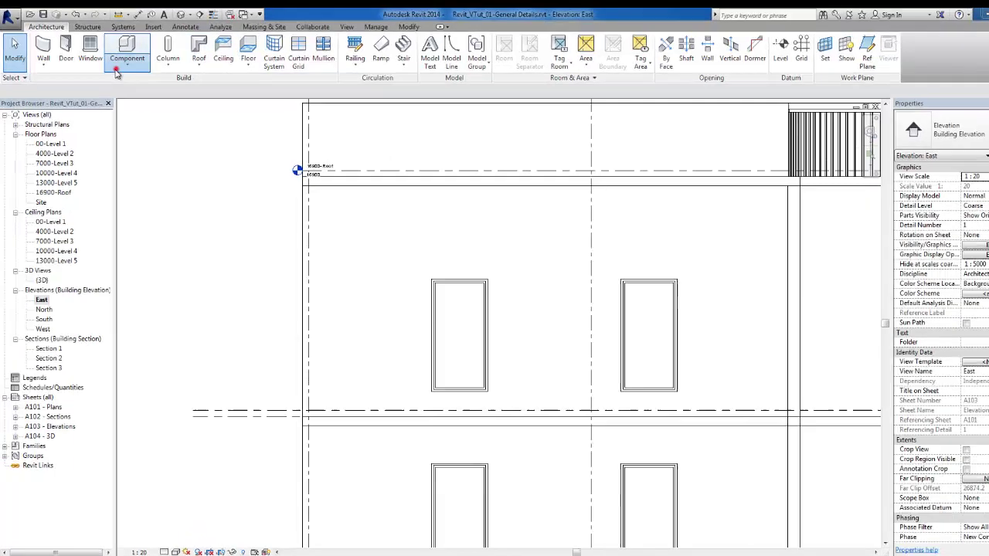
# Create an in-place model in the Walls category named Walls 1
pyautogui.click(121, 66)
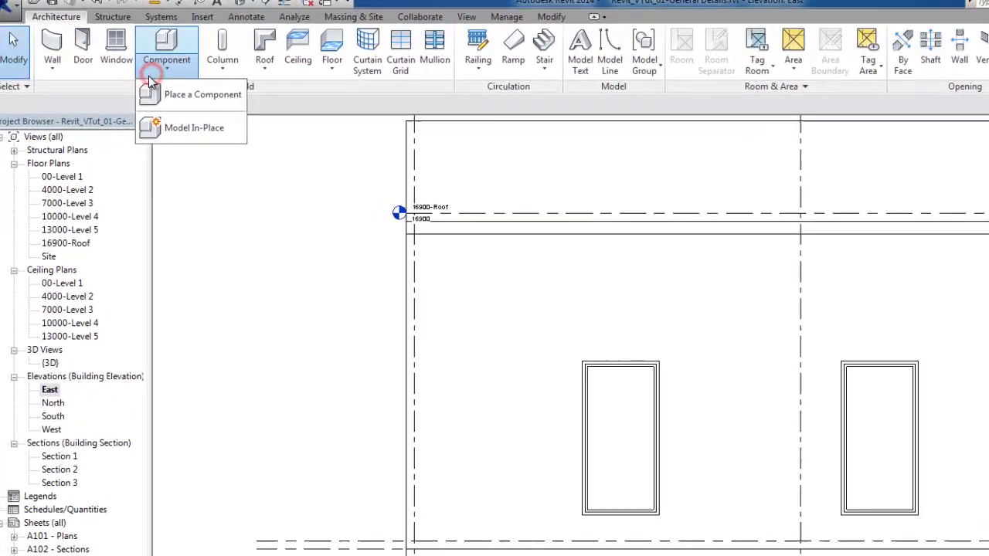
pyautogui.click(184, 129)
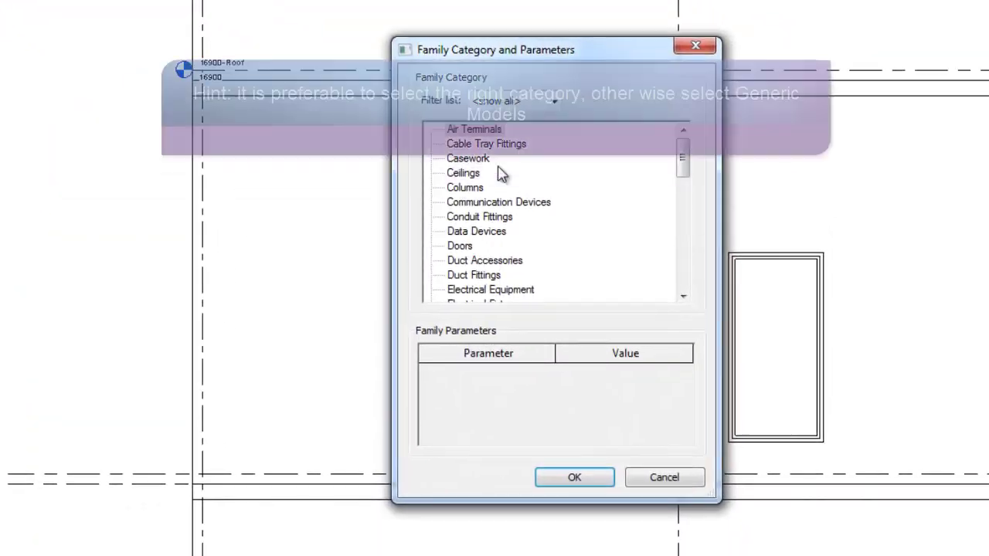
pyautogui.moveTo(683, 168); pyautogui.dragTo(669, 309)
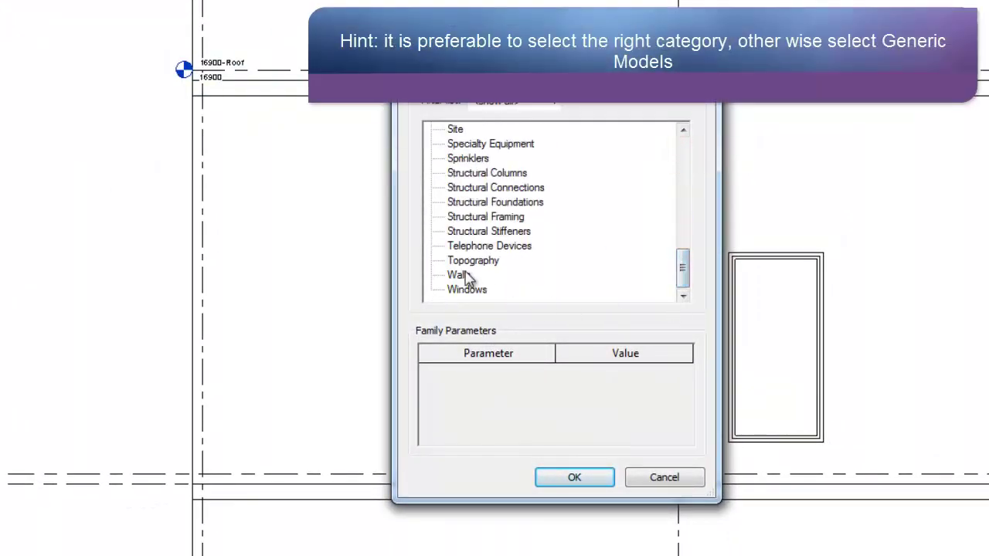
pyautogui.click(587, 479)
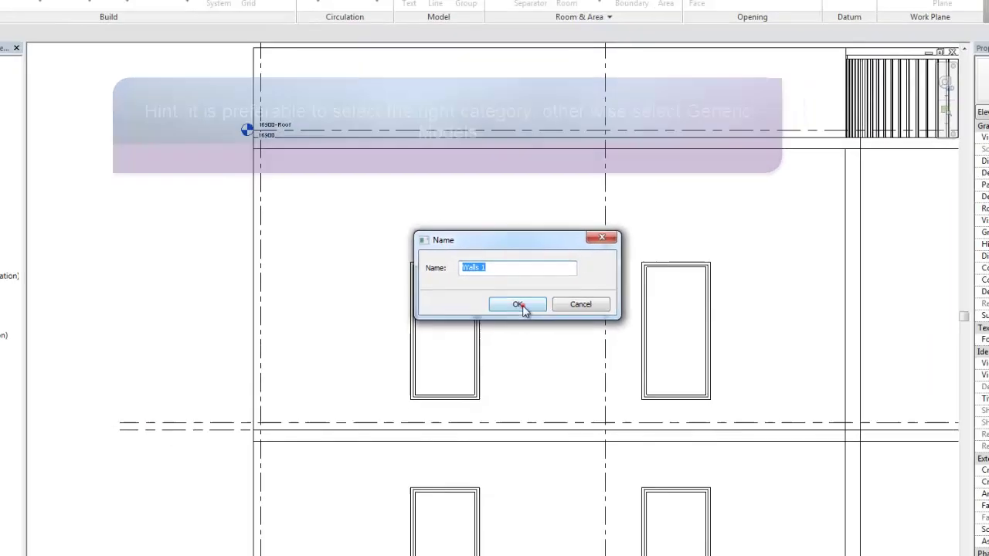
pyautogui.click(496, 305)
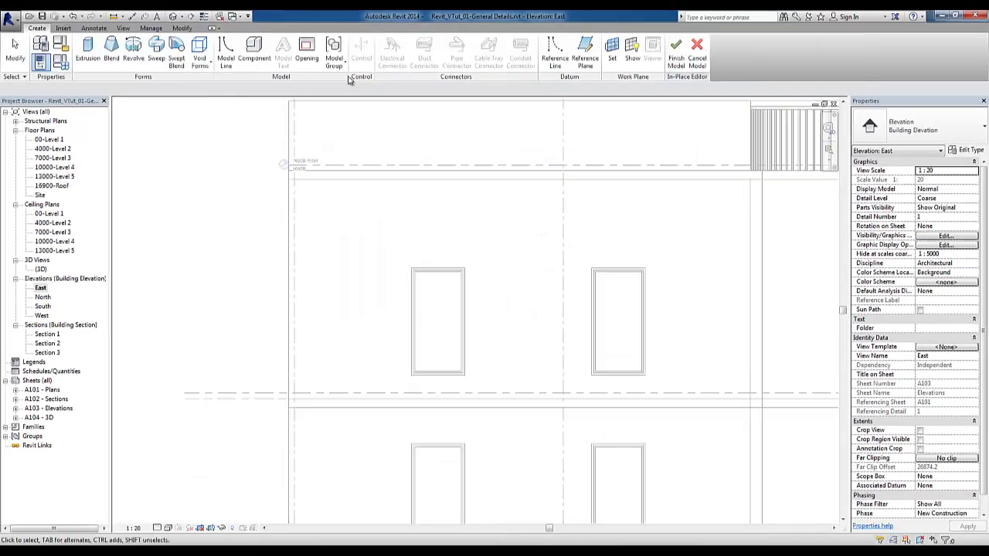
# Start a void extrusion, picking the wall face as its work plane
pyautogui.click(215, 82)
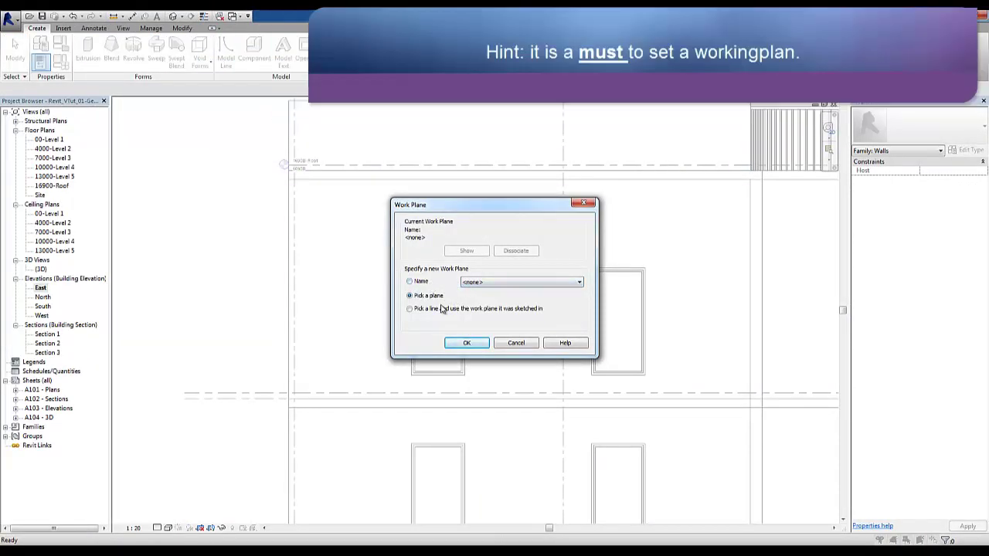
pyautogui.click(464, 343)
pyautogui.moveTo(433, 190); pyautogui.dragTo(413, 254, button='middle')
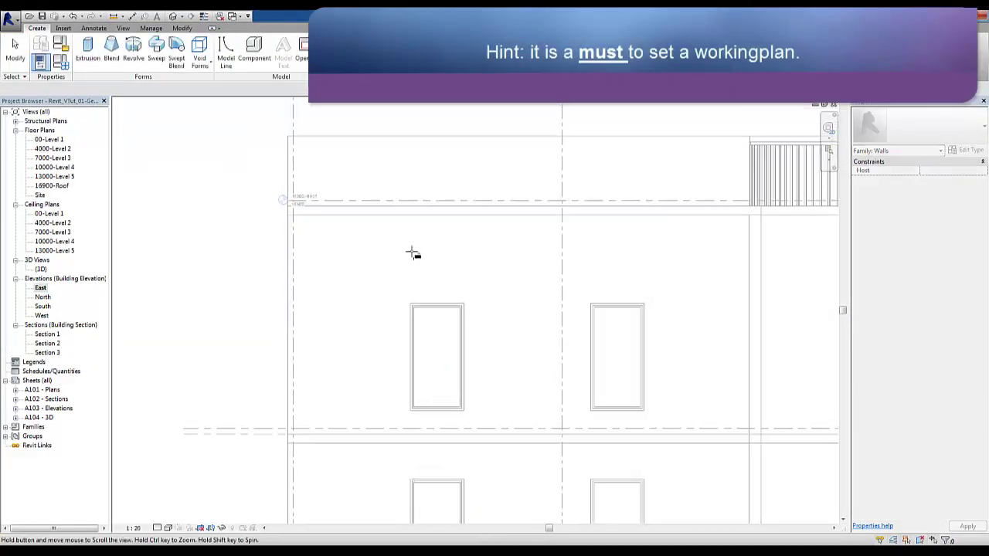
pyautogui.scroll(-1, 413, 255)
pyautogui.click(374, 152)
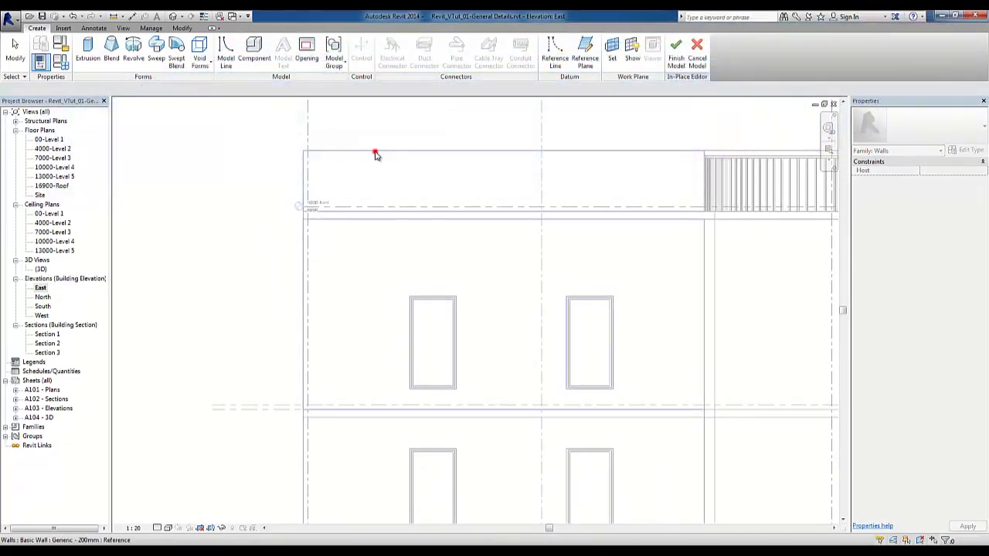
# Sketch an 800 × 1900 rectangular void, 50 deep, right of the upper windows, and finish it
pyautogui.click(466, 48)
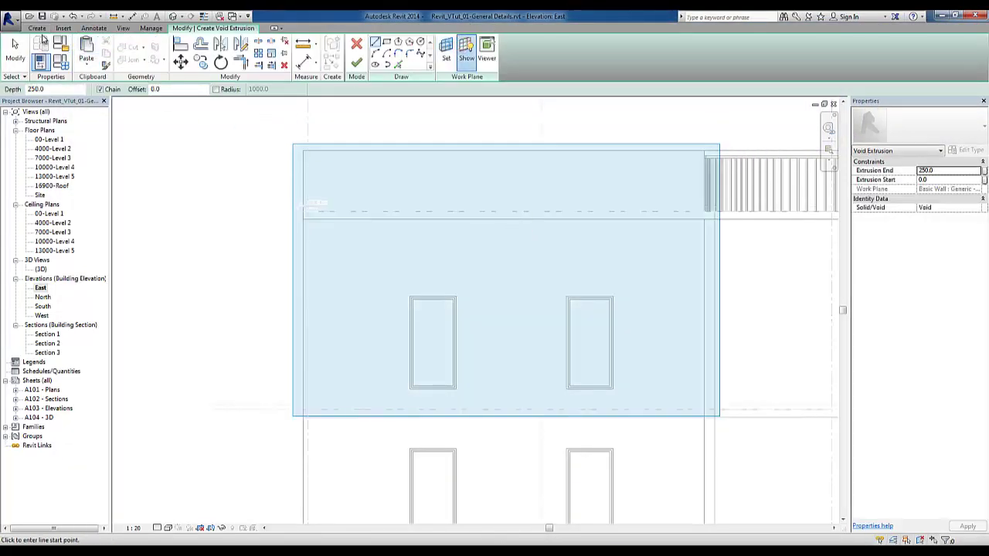
pyautogui.click(40, 28)
pyautogui.press('Escape')
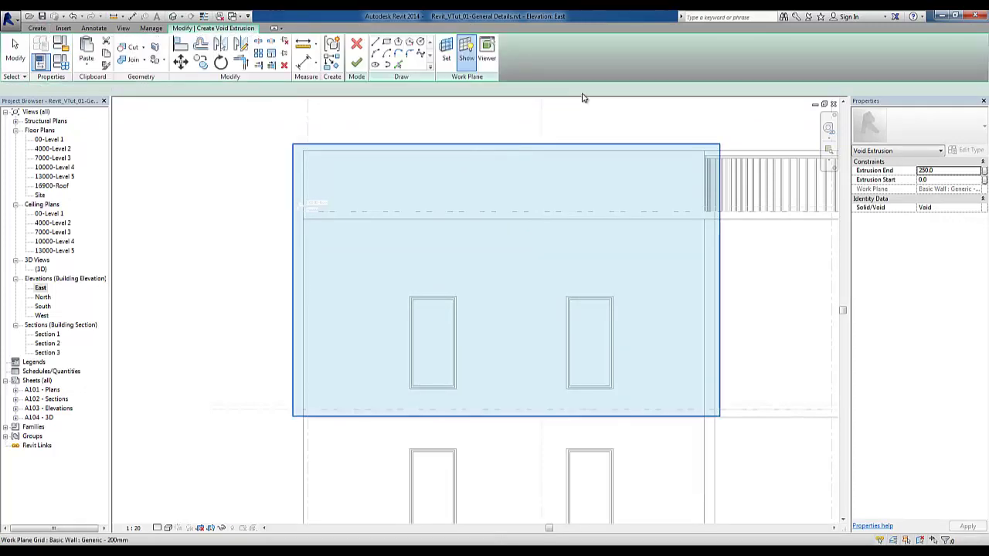
pyautogui.click(37, 28)
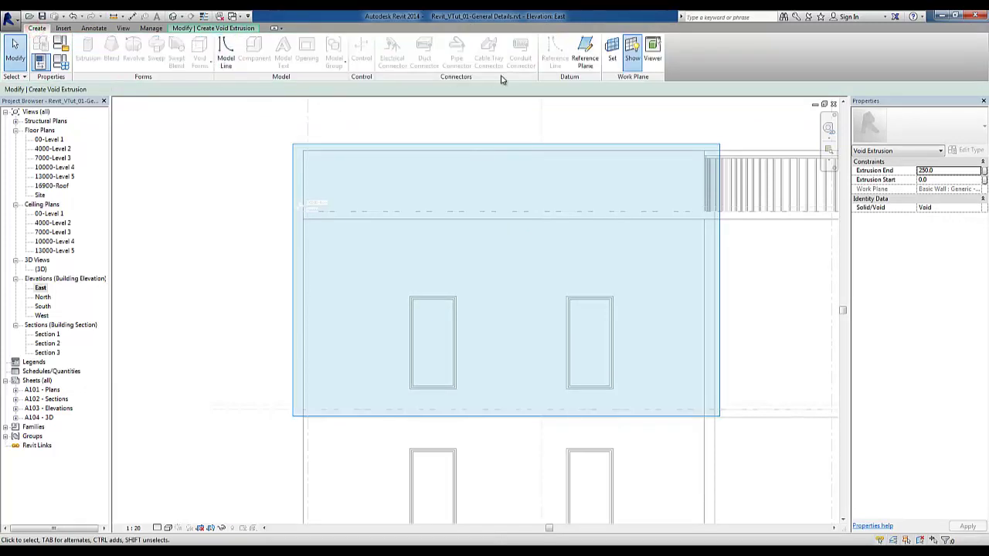
pyautogui.click(243, 28)
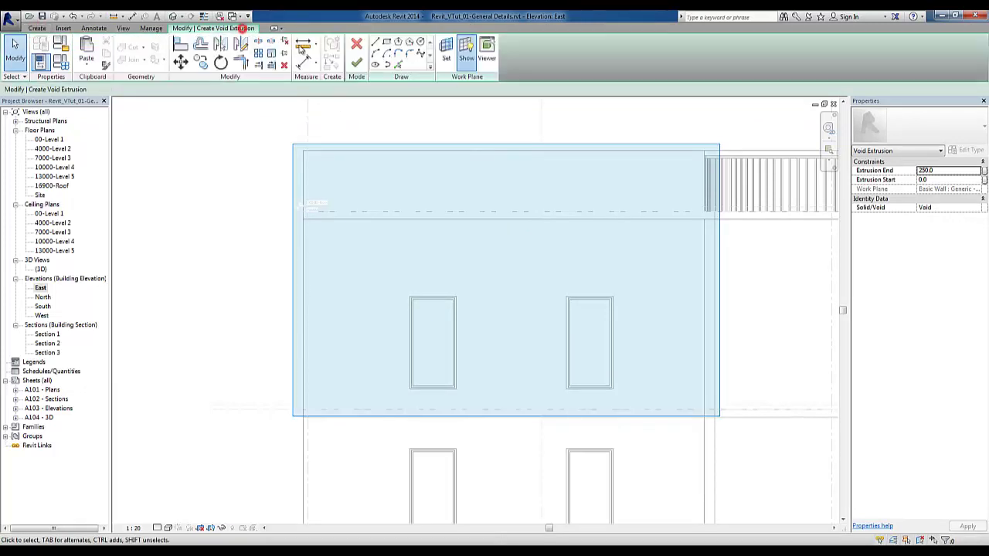
pyautogui.click(388, 44)
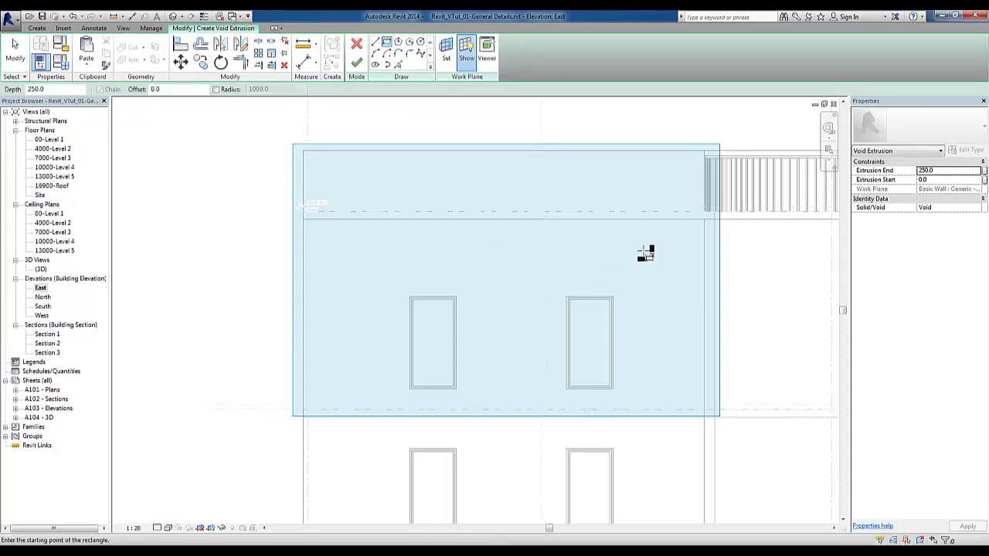
pyautogui.click(684, 346)
pyautogui.write('50')
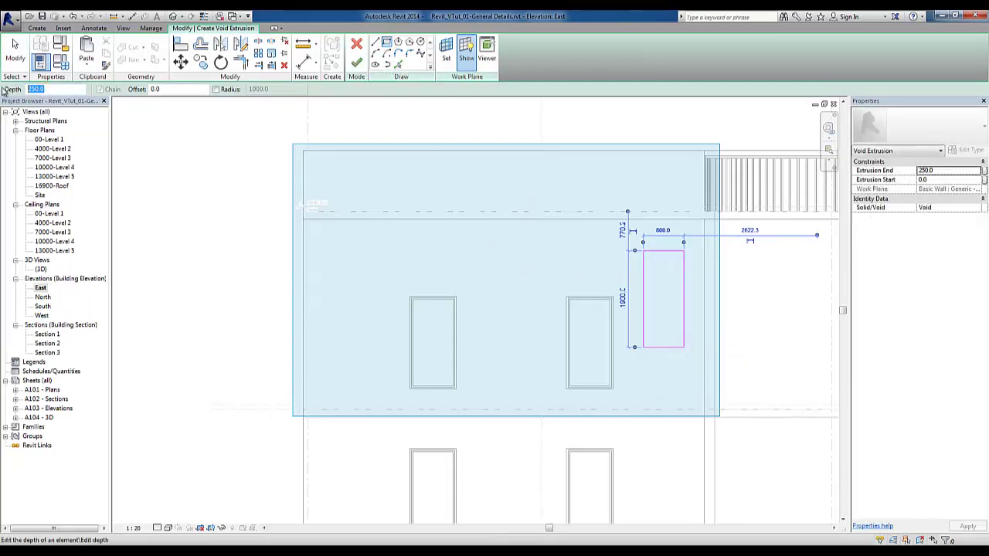
pyautogui.click(357, 62)
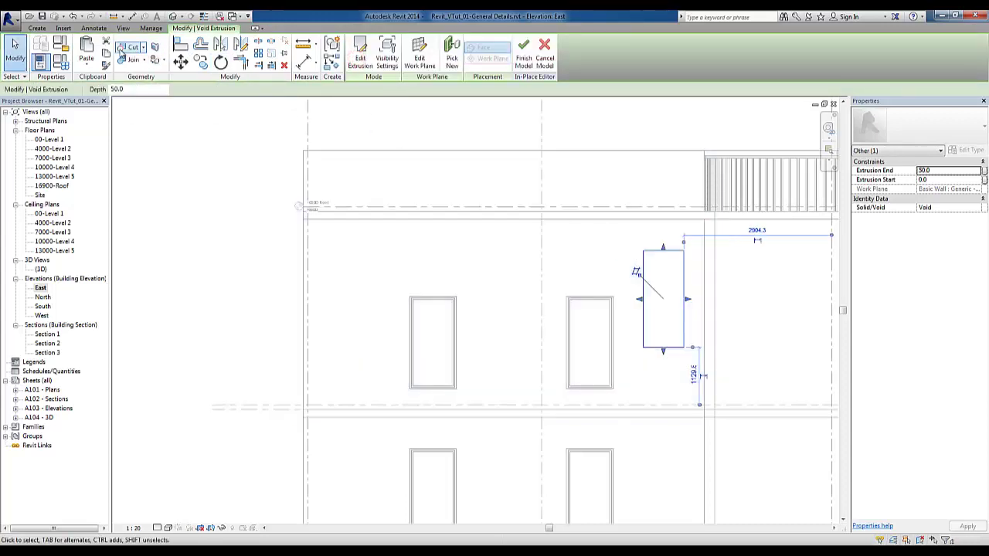
# Cut the wall with the void, finish the in-place model, and switch to 3D
pyautogui.click(121, 49)
pyautogui.click(653, 258)
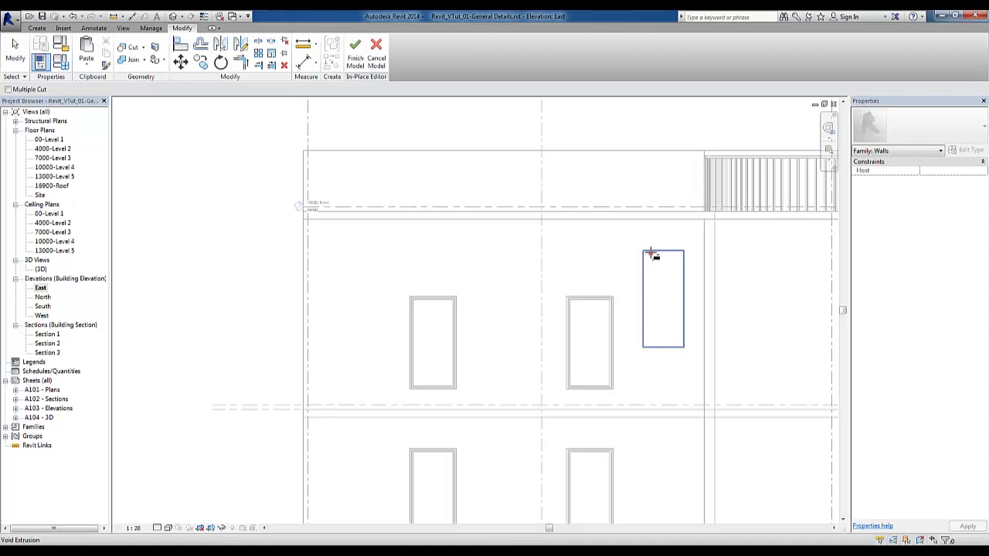
pyautogui.click(636, 153)
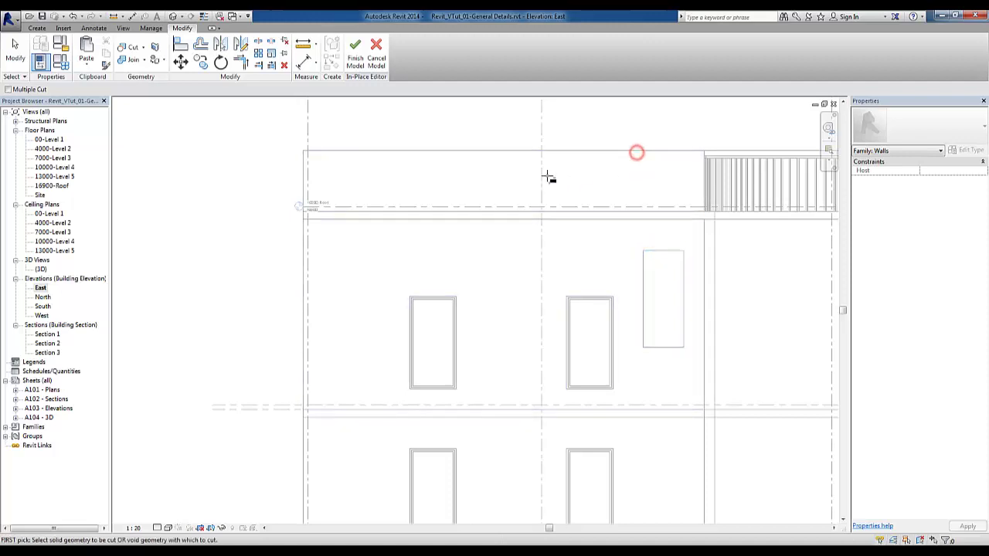
pyautogui.click(353, 61)
pyautogui.click(173, 16)
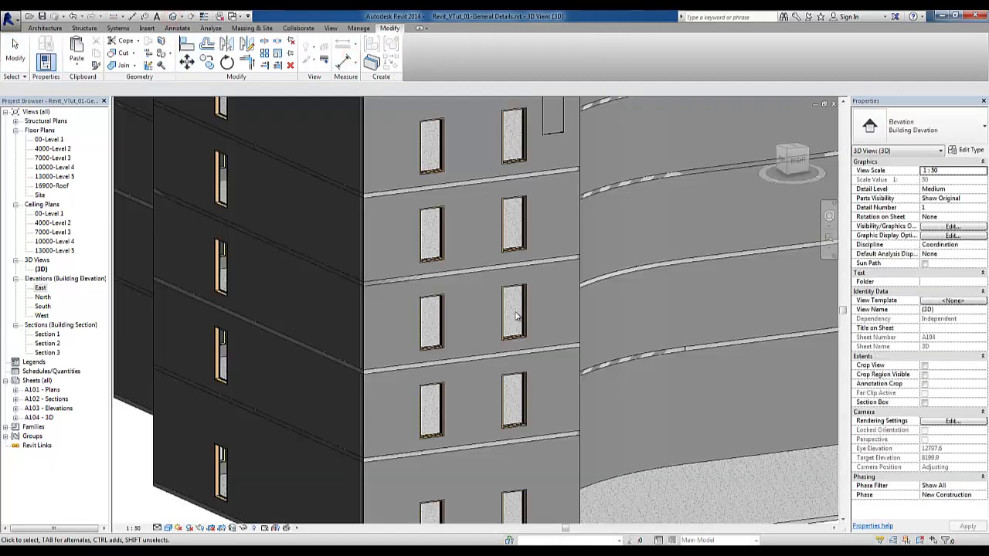
# Orbit close to the recessed façade and switch the 3D view to Hidden Line style
pyautogui.keyDown('shift'); pyautogui.moveTo(517, 315); pyautogui.dragTo(622, 188, button='middle'); pyautogui.keyUp('shift')
pyautogui.scroll(5, 618, 216)
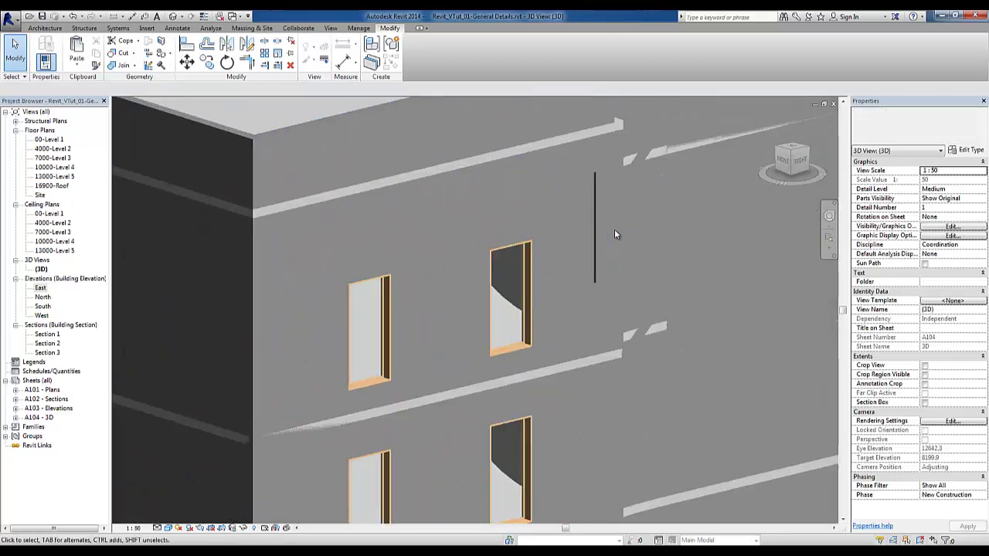
pyautogui.keyDown('shift'); pyautogui.moveTo(615, 234); pyautogui.dragTo(590, 320, button='middle'); pyautogui.keyUp('shift')
pyautogui.click(572, 325)
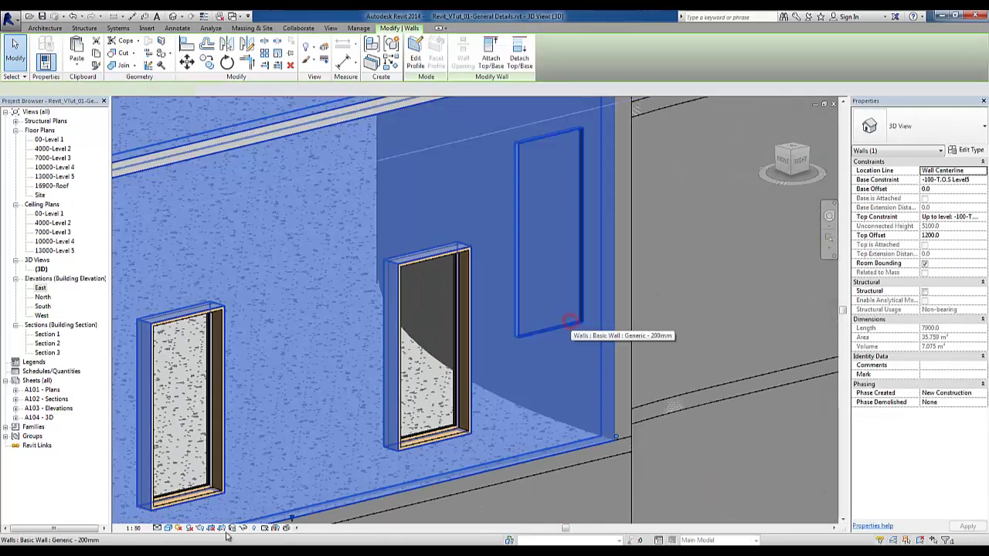
pyautogui.press('Escape')
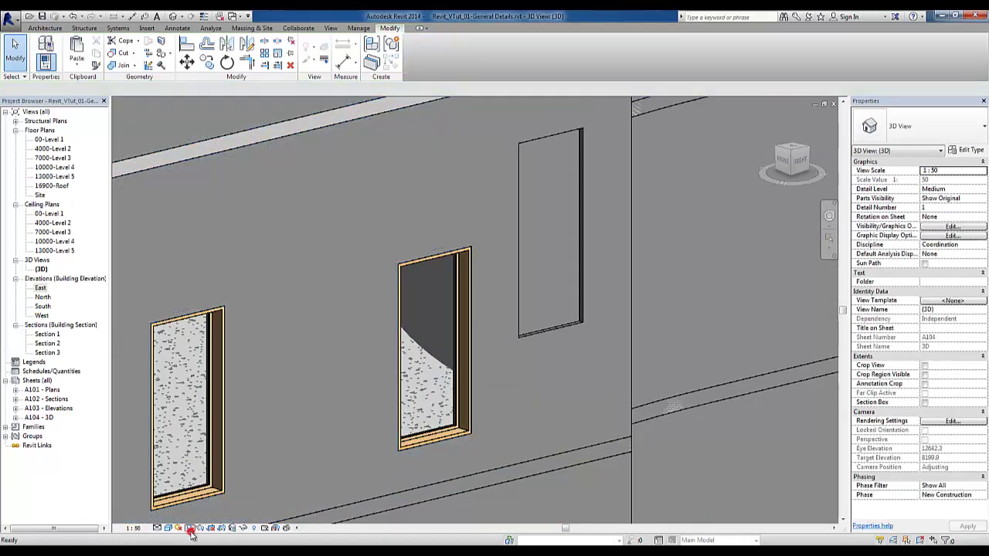
pyautogui.click(190, 529)
pyautogui.click(189, 530)
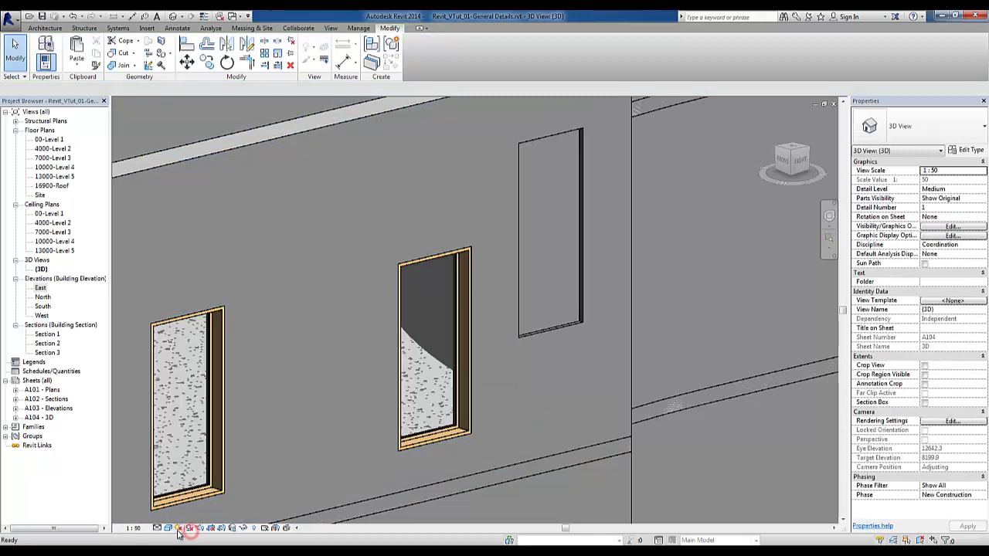
pyautogui.click(168, 529)
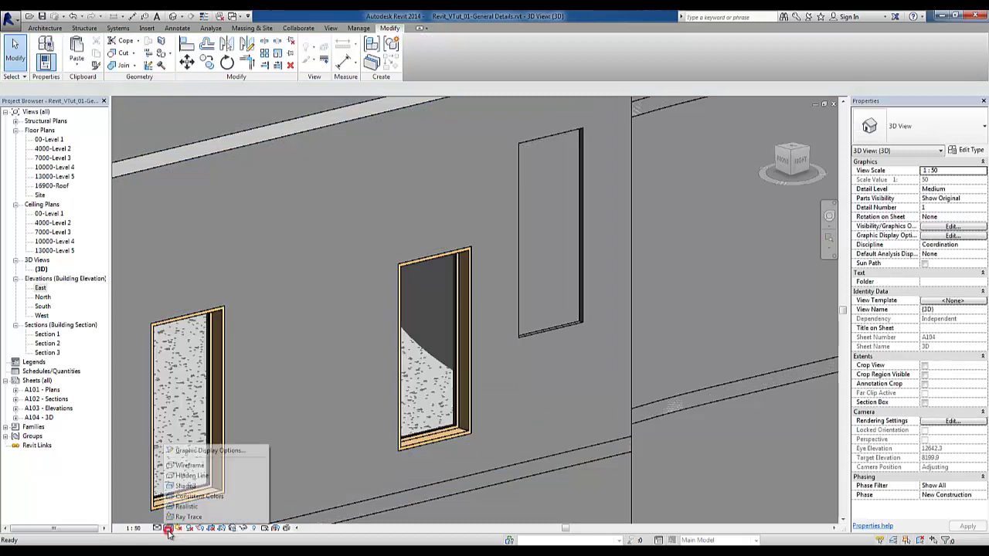
pyautogui.click(185, 476)
# Try copying the recess with Ctrl+C, dismiss the refusal, then reopen it with Edit In-Place
pyautogui.scroll(-1, 533, 370)
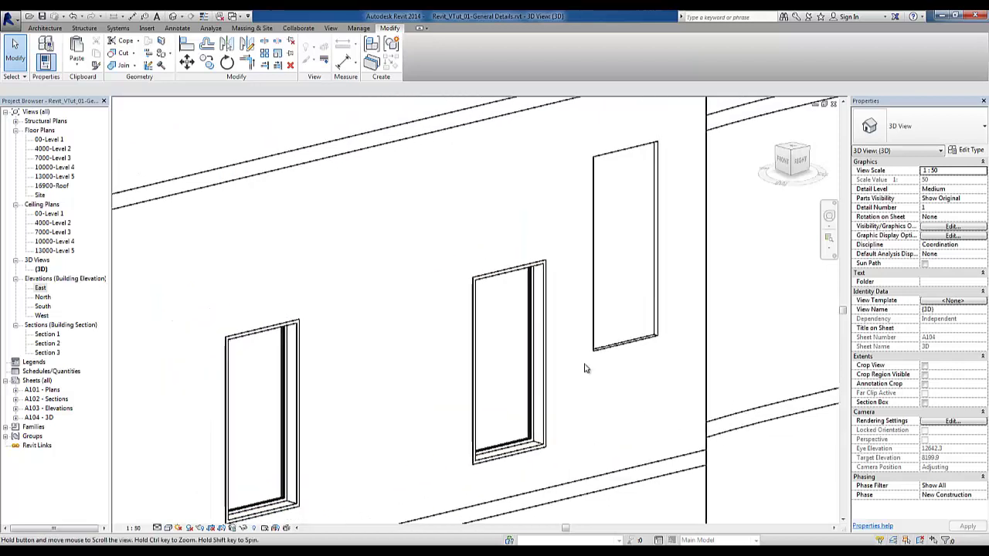
pyautogui.scroll(-1, 585, 371)
pyautogui.scroll(-1, 585, 382)
pyautogui.moveTo(589, 398); pyautogui.dragTo(592, 381, button='middle')
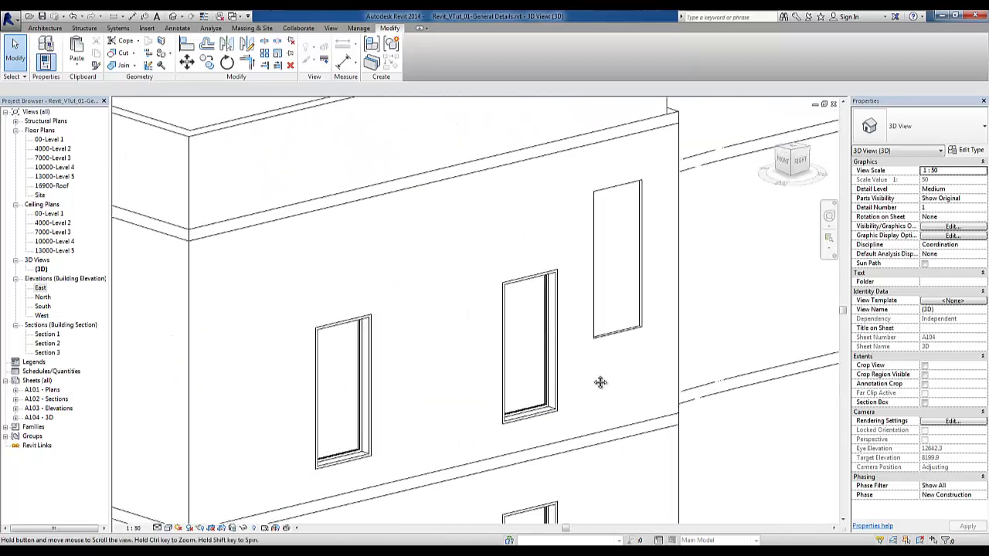
pyautogui.click(624, 336)
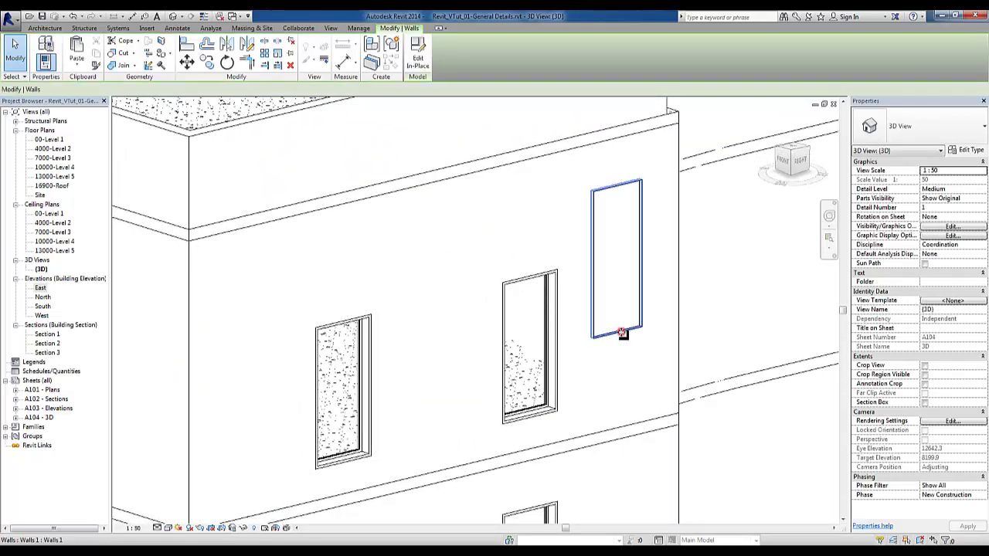
pyautogui.hotkey('ctrl', 'c')
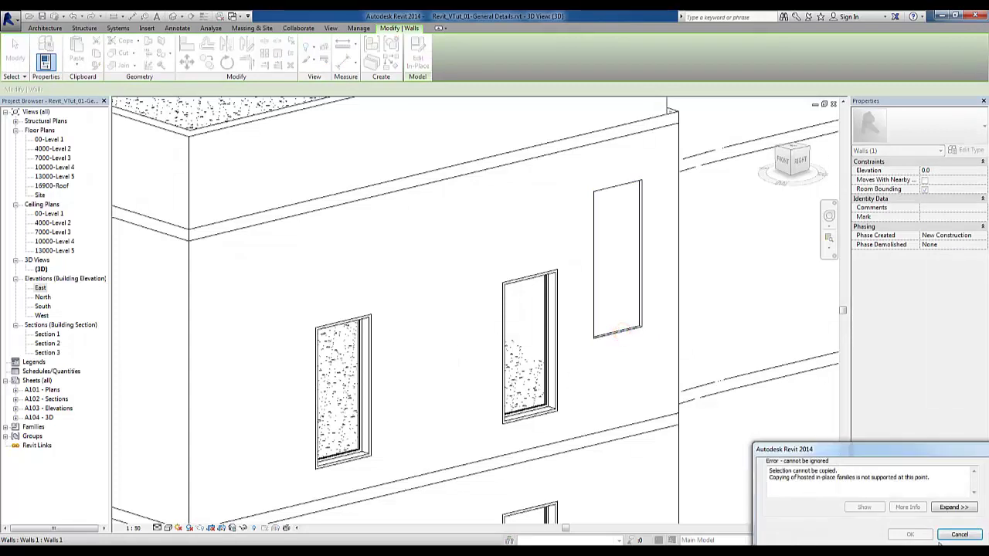
pyautogui.click(958, 535)
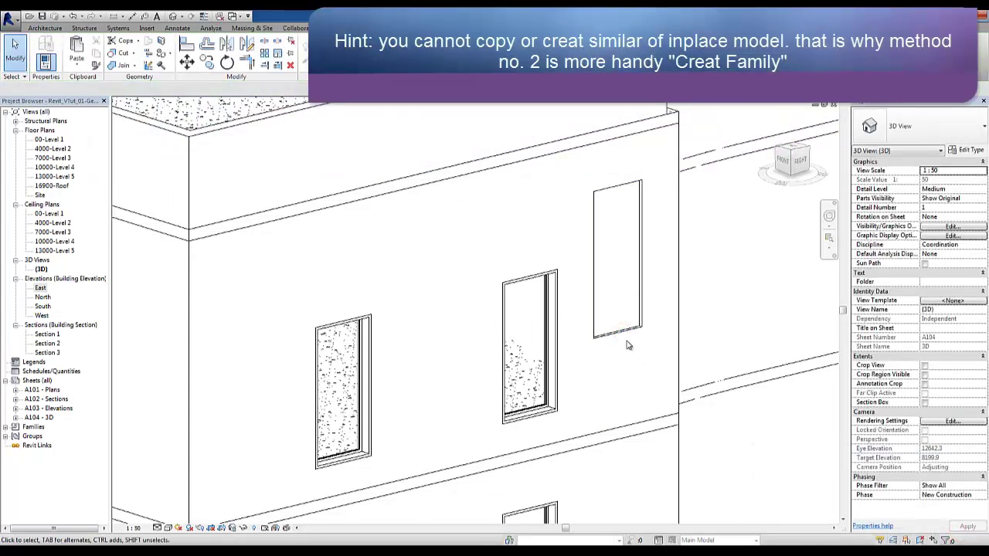
pyautogui.click(623, 335)
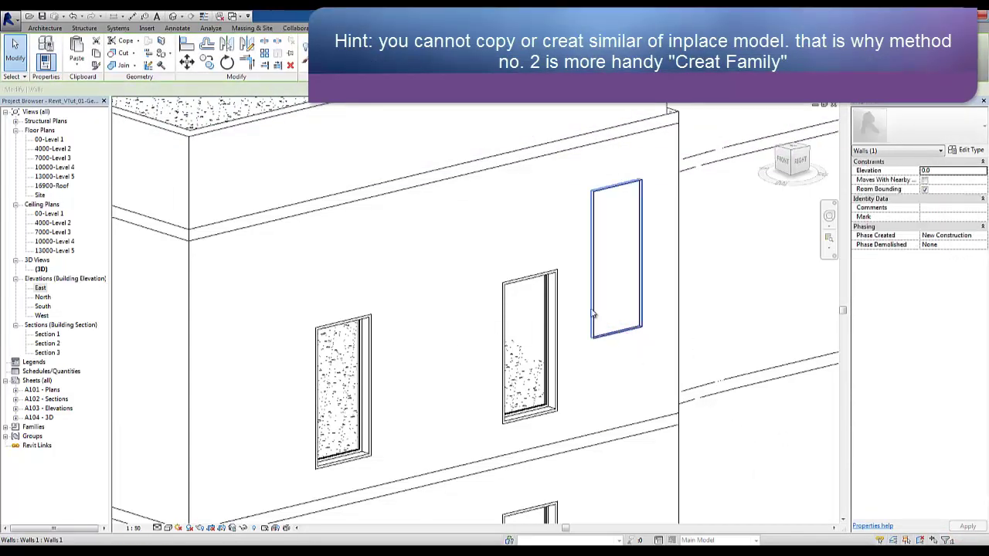
pyautogui.click(419, 59)
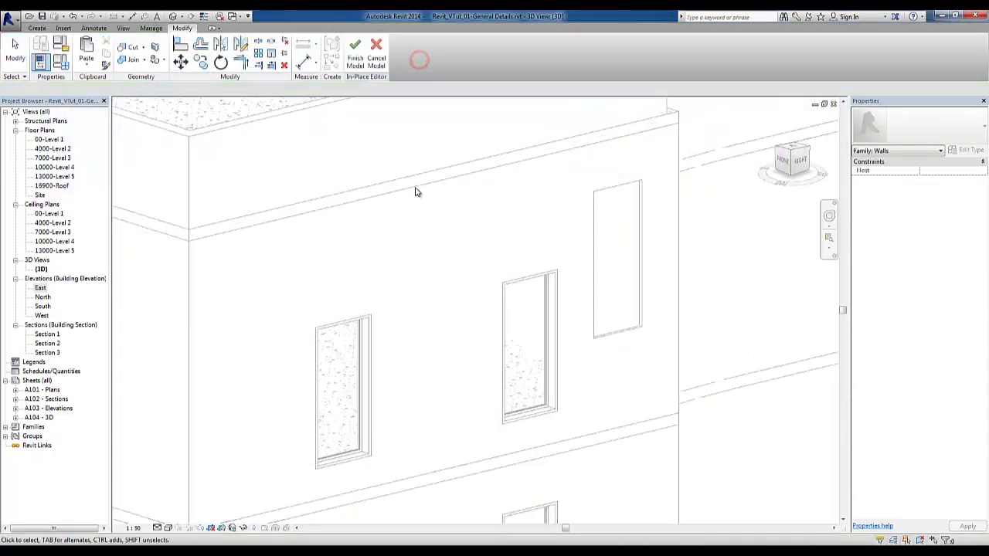
# In the East elevation, edit the void sketch and dimension the rectangle's width and height
pyautogui.doubleClick(41, 288)
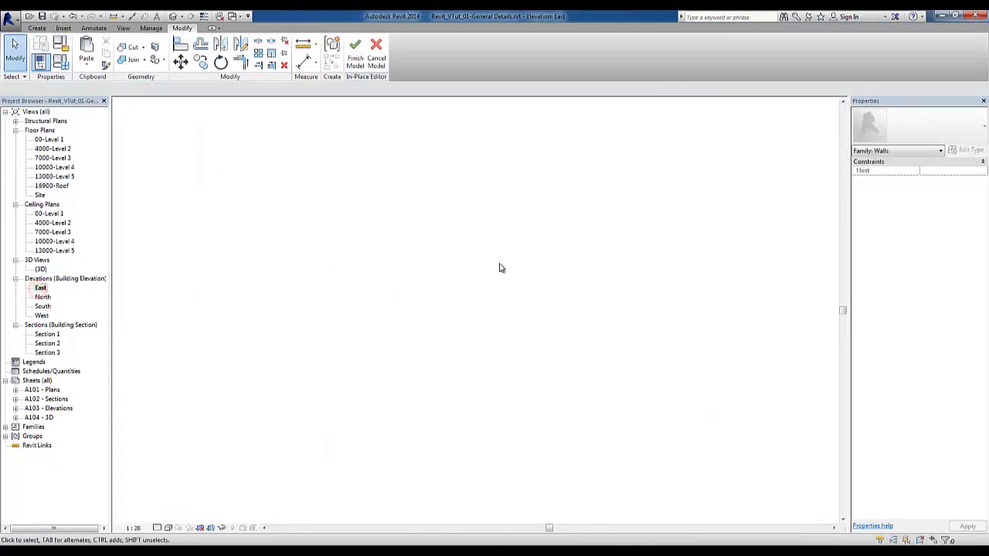
pyautogui.doubleClick(666, 256)
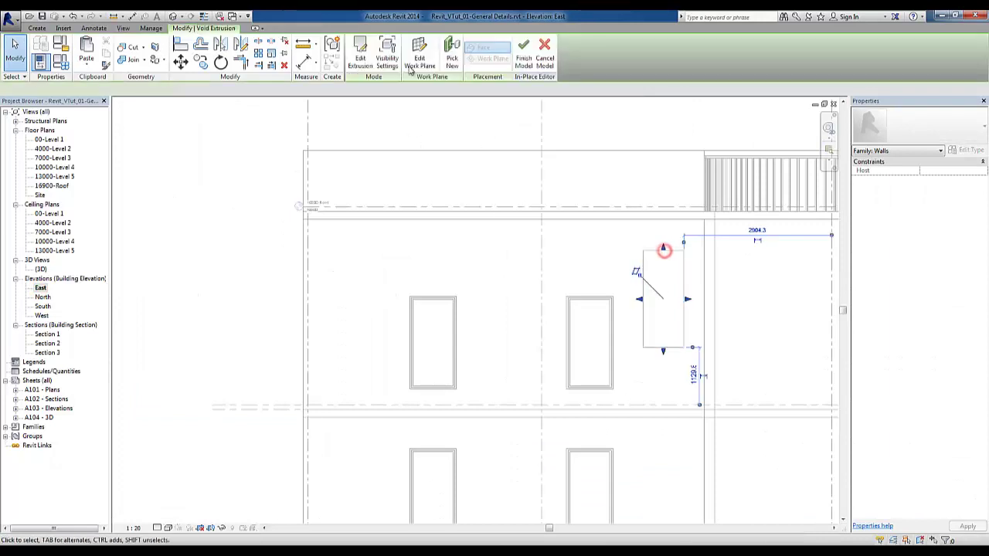
pyautogui.scroll(2, 663, 303)
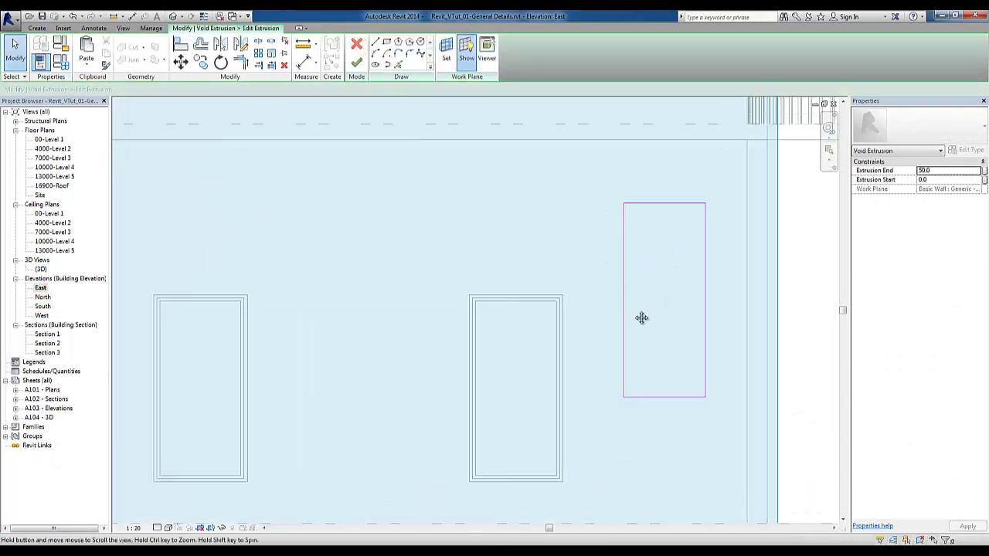
pyautogui.press('d')
pyautogui.press('i')
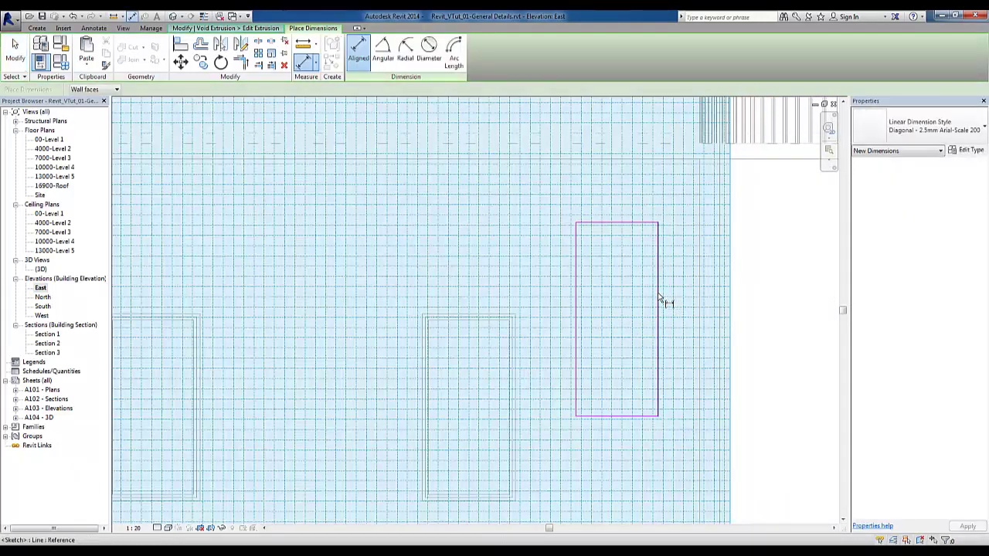
pyautogui.click(657, 292)
pyautogui.click(575, 276)
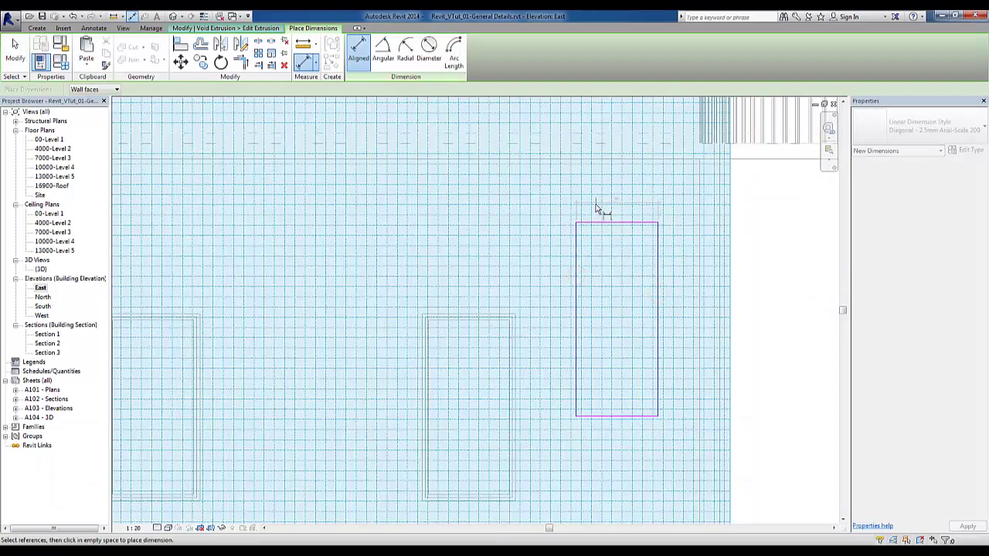
pyautogui.click(594, 205)
pyautogui.click(598, 223)
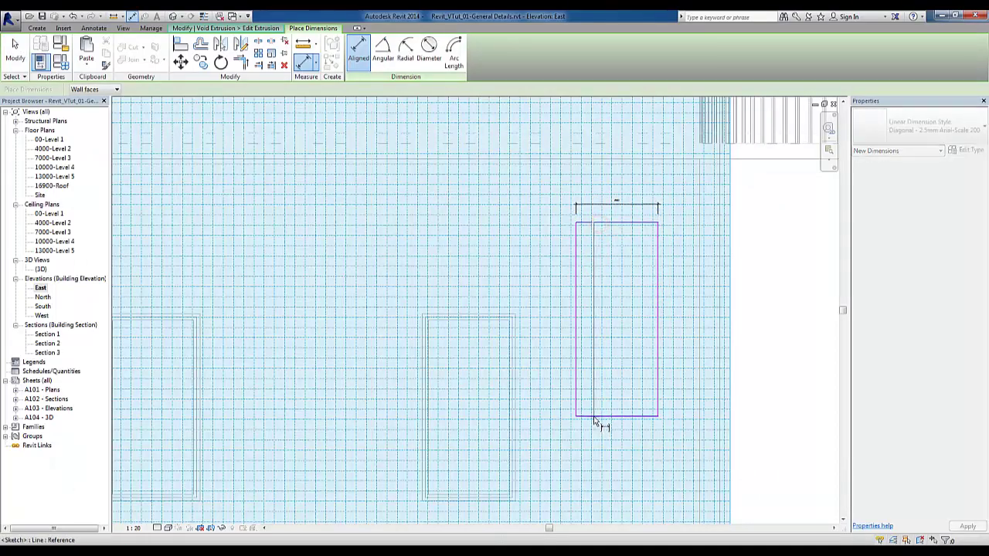
pyautogui.click(593, 416)
pyautogui.click(555, 399)
pyautogui.press('Escape')
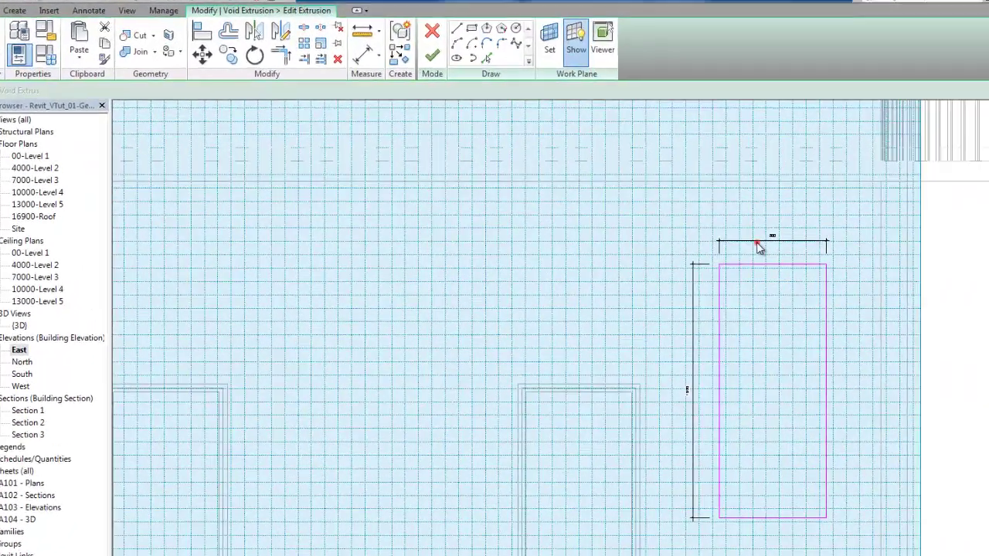
# Label the width dimension with a new instance parameter named Width
pyautogui.click(761, 245)
pyautogui.click(342, 94)
pyautogui.click(349, 131)
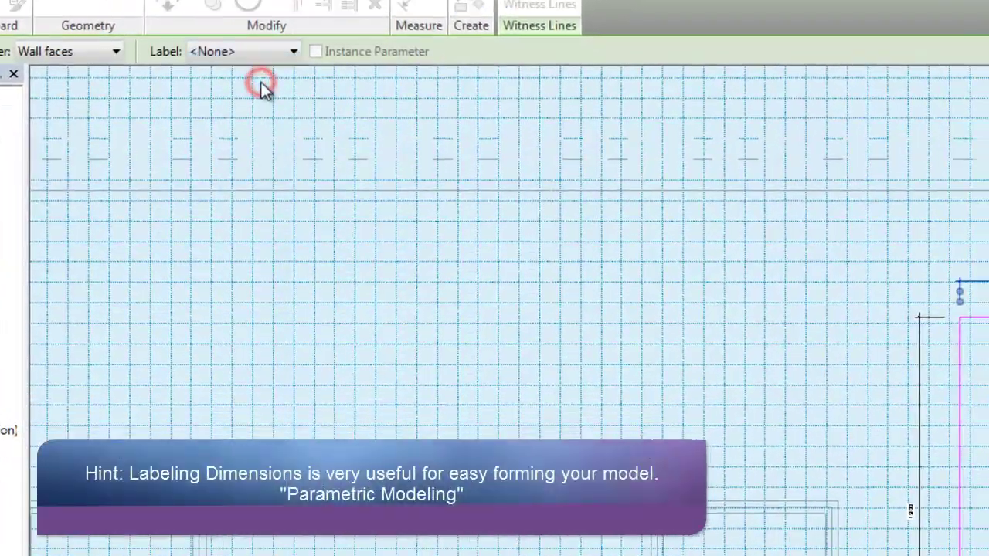
pyautogui.write('Width')
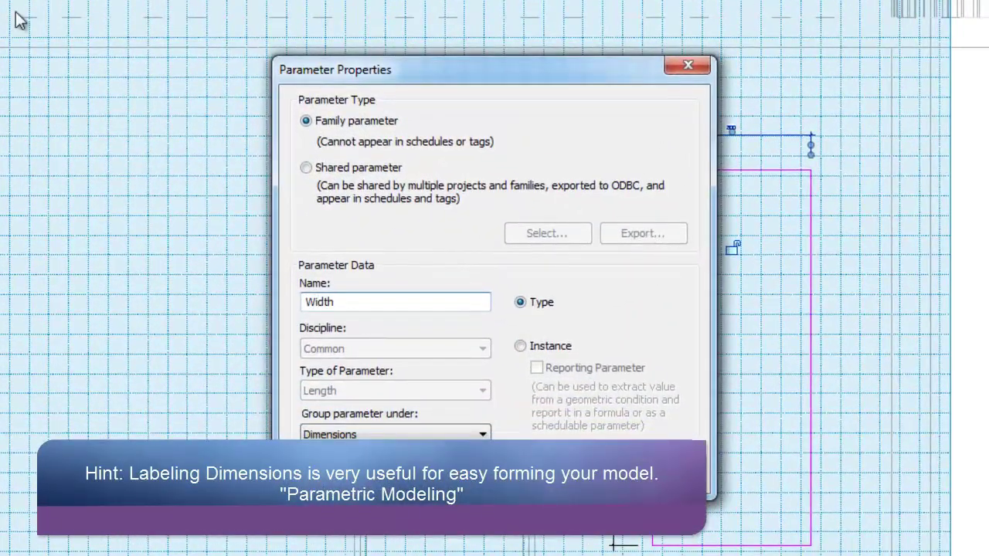
pyautogui.click(520, 346)
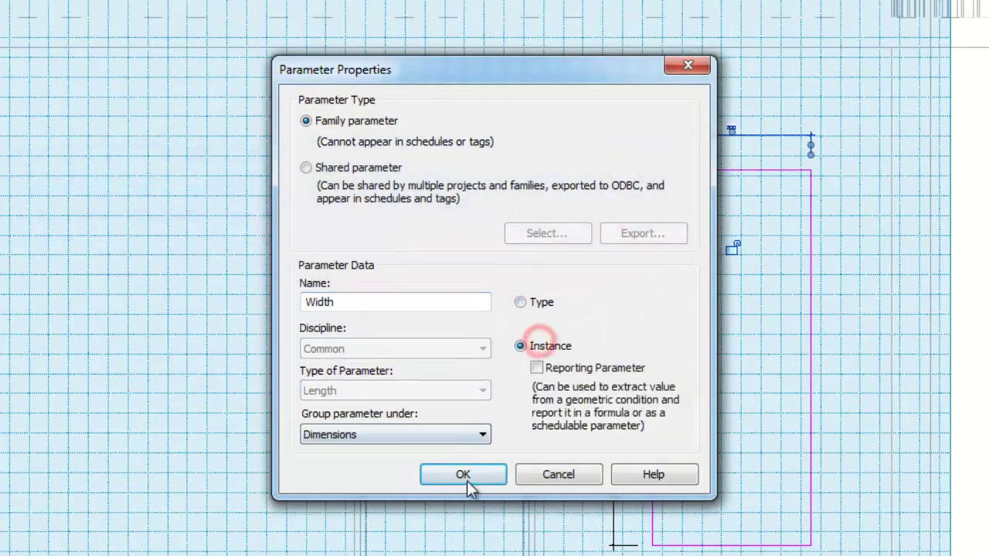
pyautogui.click(466, 476)
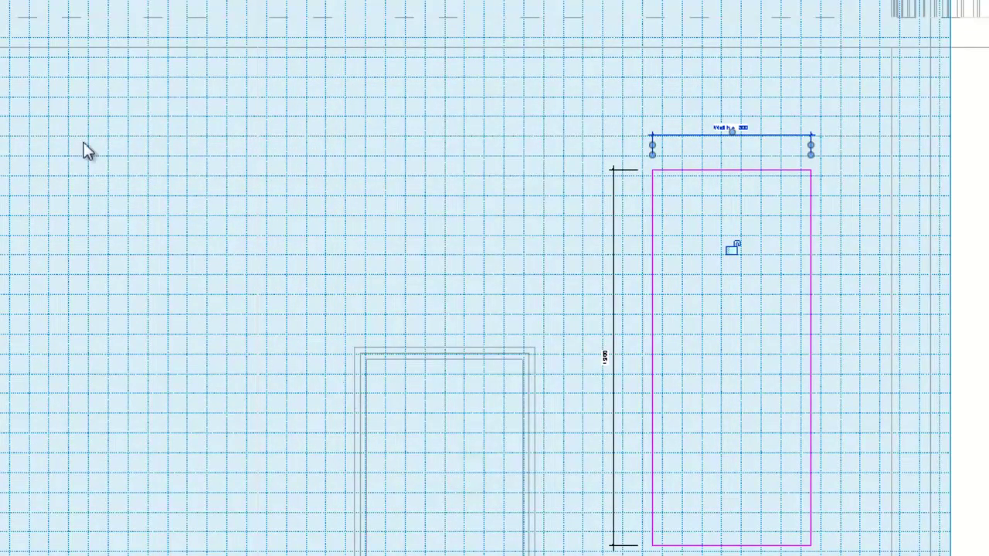
# Label the height dimension with a new instance parameter named Length
pyautogui.click(614, 232)
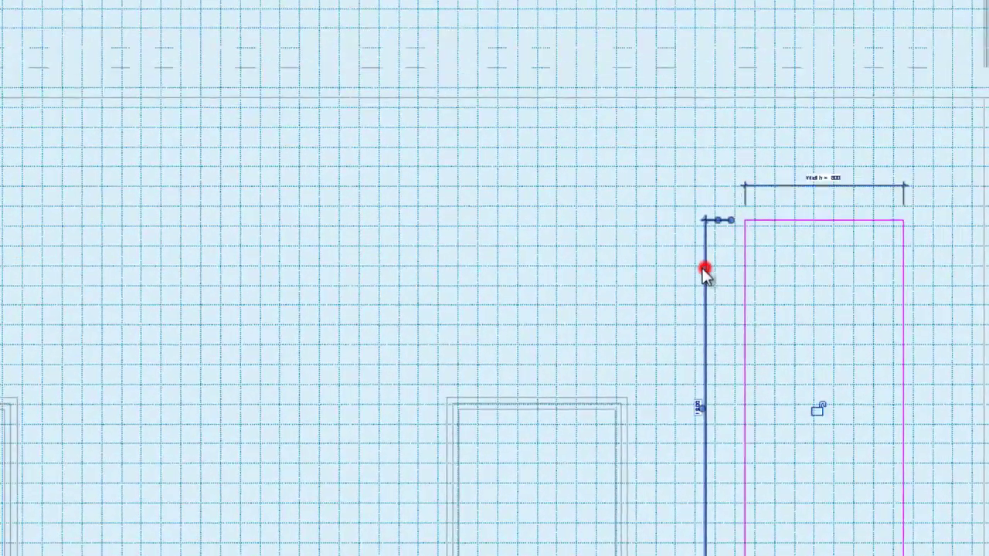
pyautogui.click(282, 83)
pyautogui.click(276, 117)
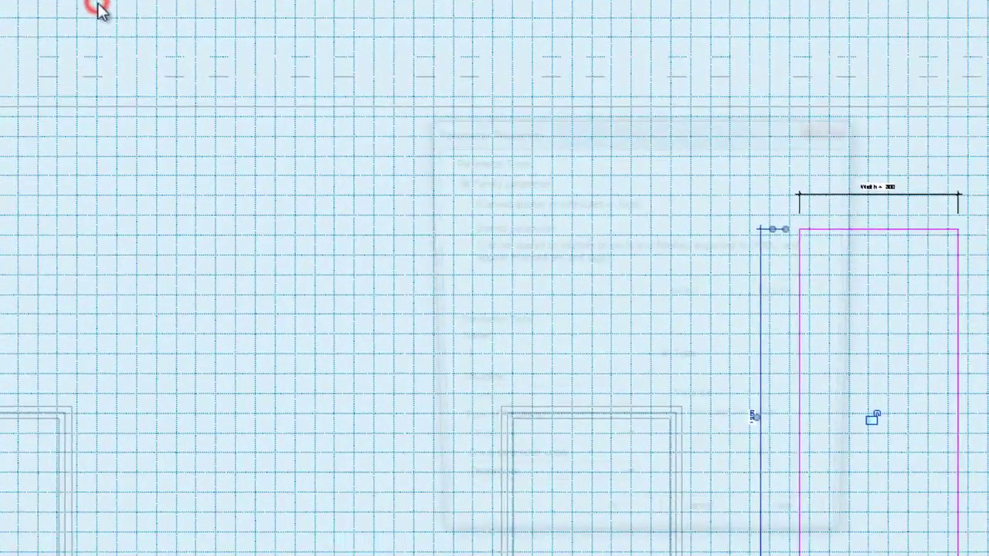
pyautogui.write('Length')
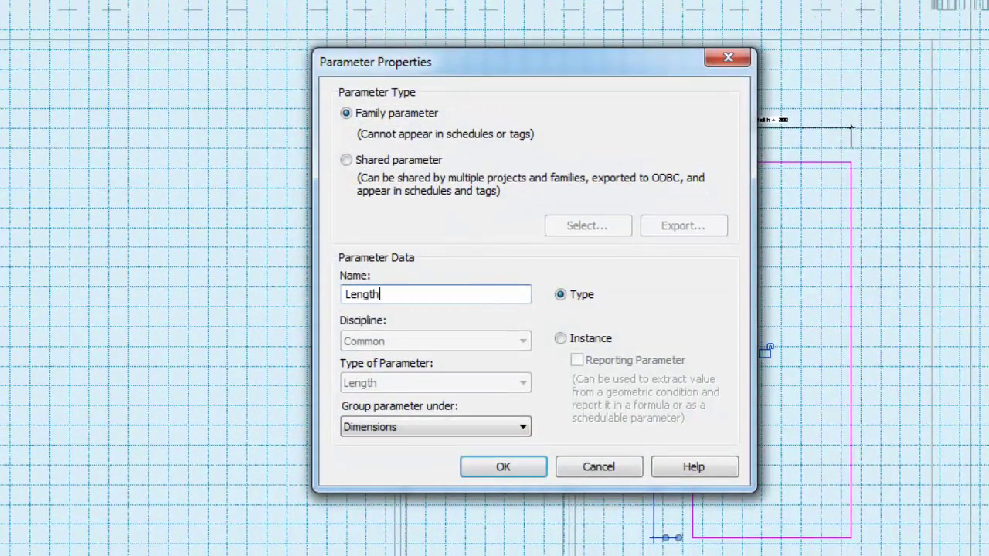
pyautogui.click(568, 348)
pyautogui.click(503, 469)
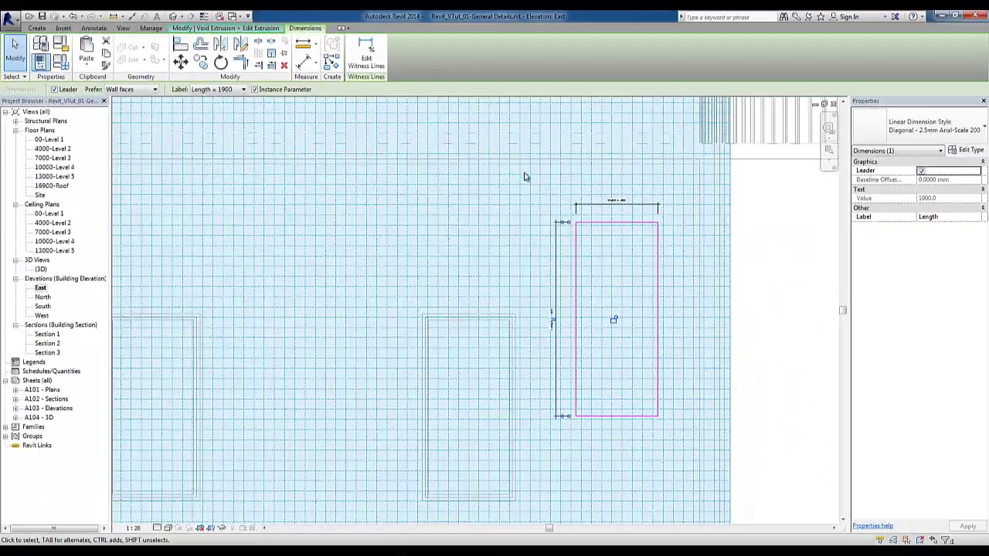
pyautogui.click(525, 172)
# Finish the sketch and link the void's Extrusion End to a new instance parameter, Depth
pyautogui.click(354, 66)
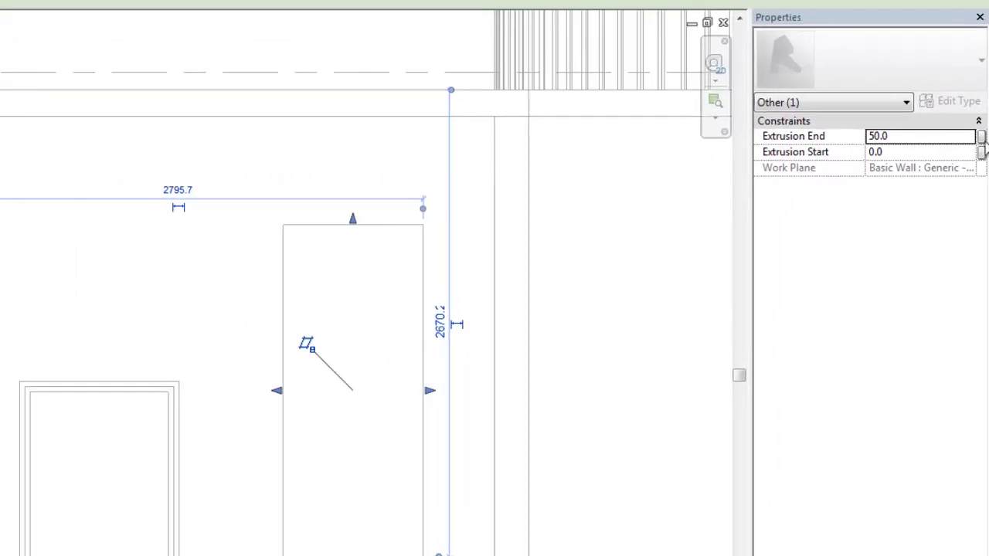
pyautogui.click(982, 139)
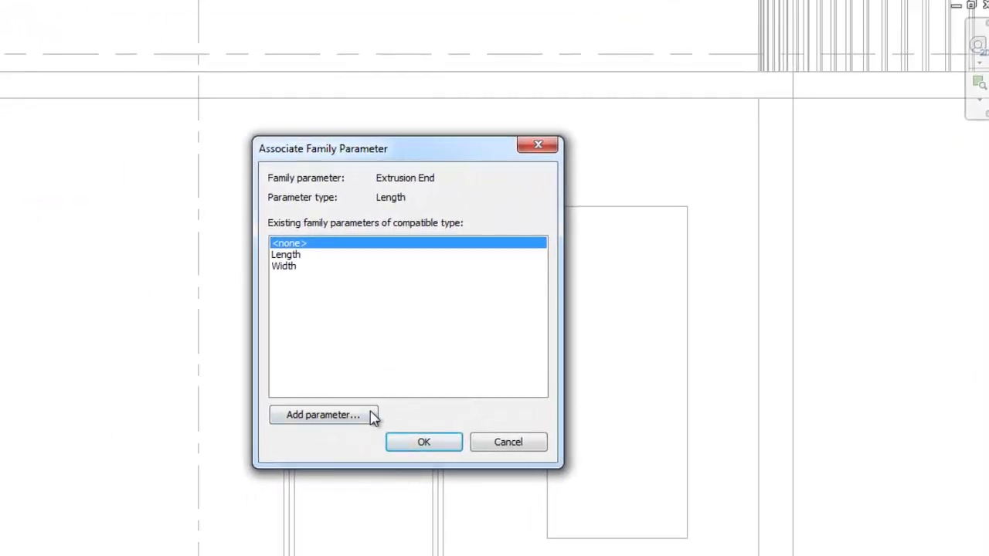
pyautogui.click(371, 416)
pyautogui.write('Depth')
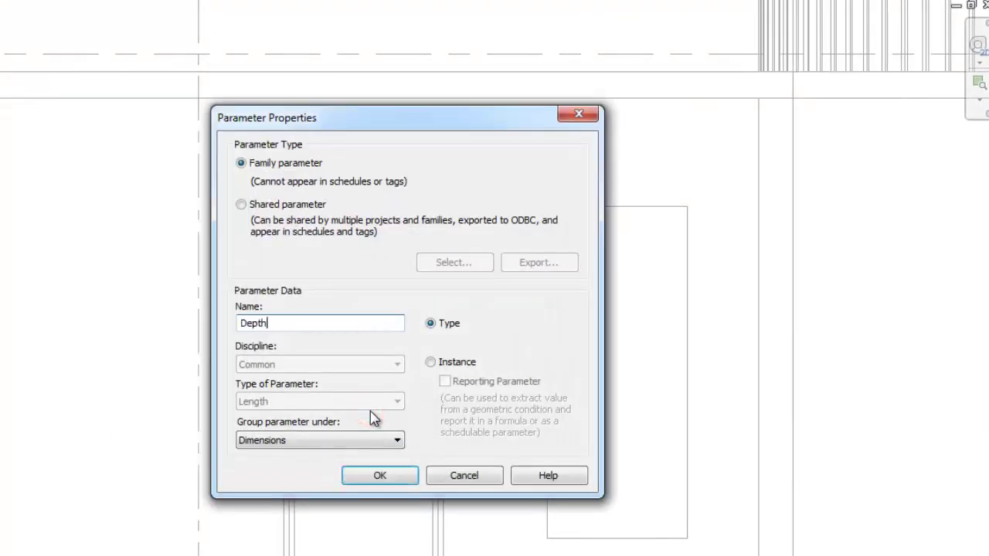
pyautogui.click(468, 366)
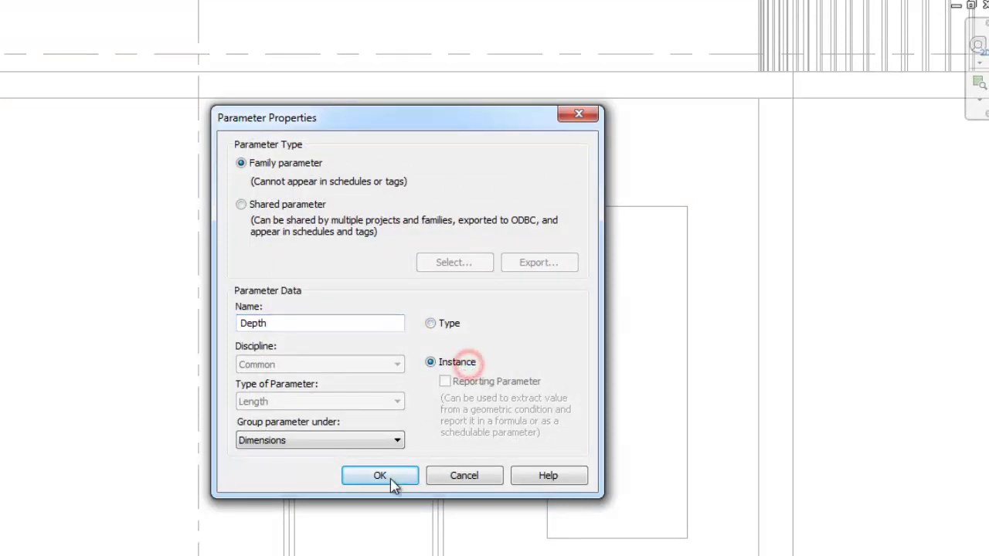
pyautogui.click(383, 475)
pyautogui.click(454, 396)
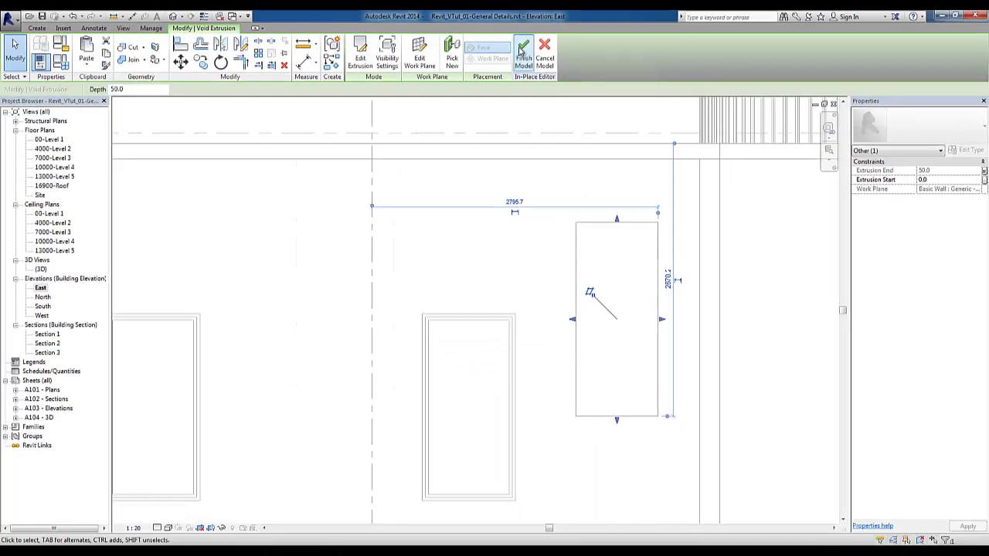
# Finish the in-place model and set the recess to Width 1200 and Length 1500
pyautogui.click(520, 51)
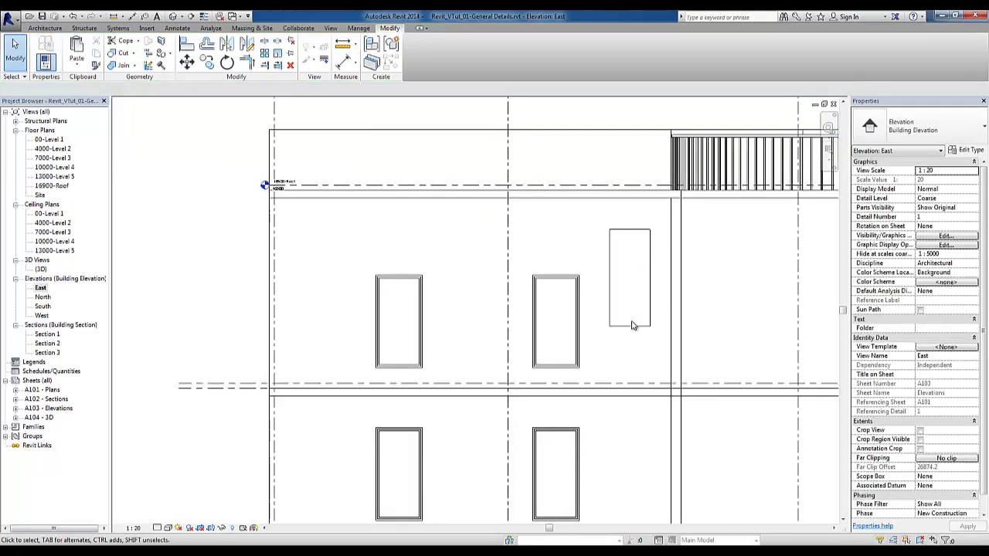
pyautogui.click(631, 328)
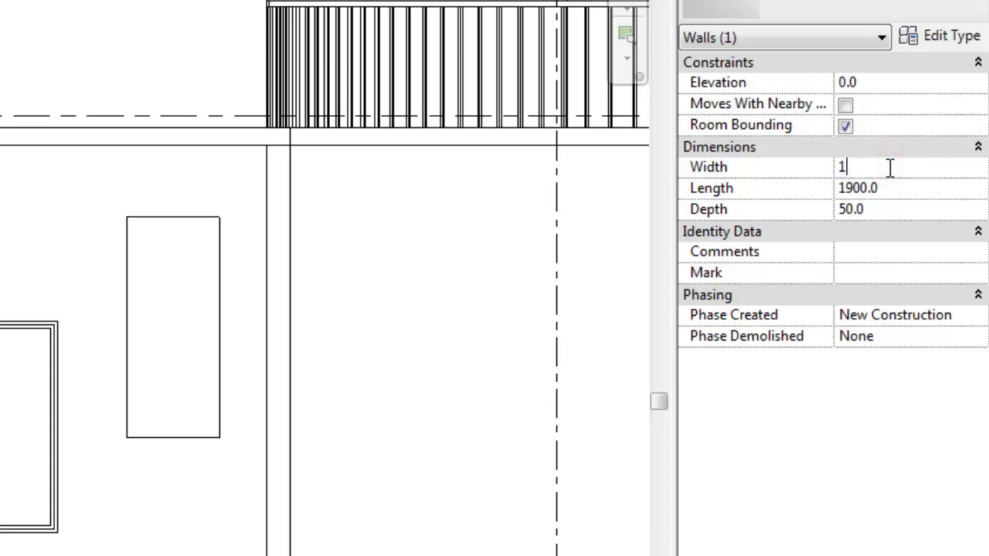
pyautogui.write('1')
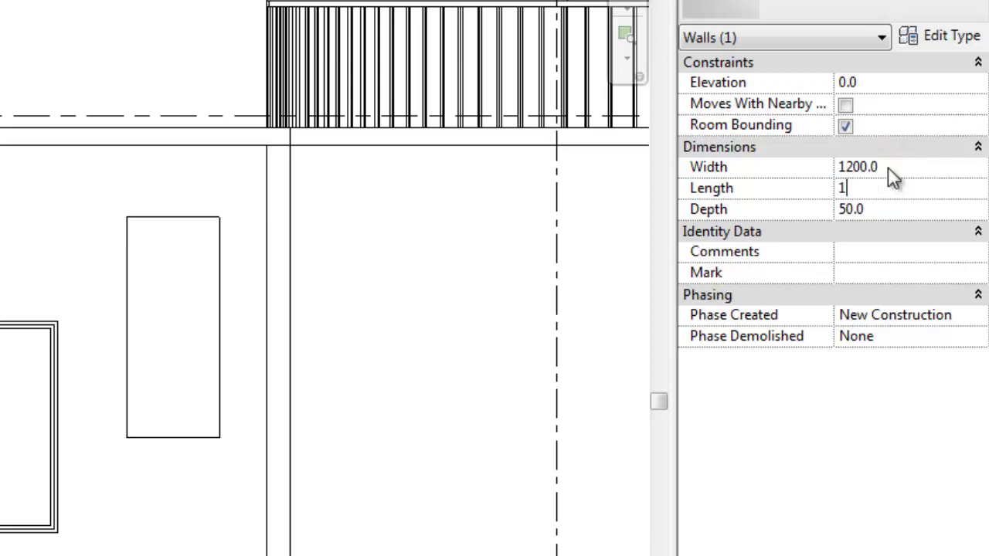
pyautogui.write('500')
pyautogui.click(890, 204)
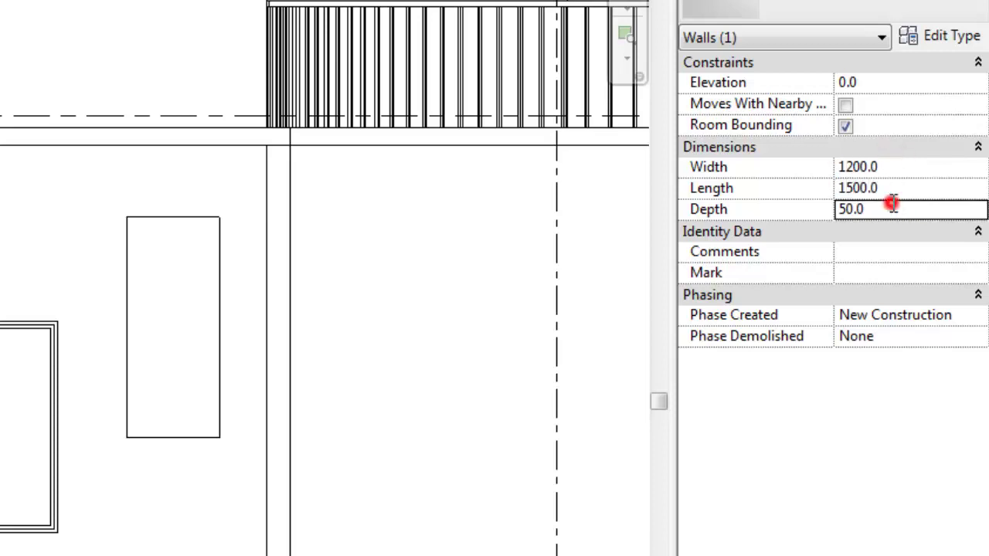
pyautogui.write('120')
pyautogui.click(162, 528)
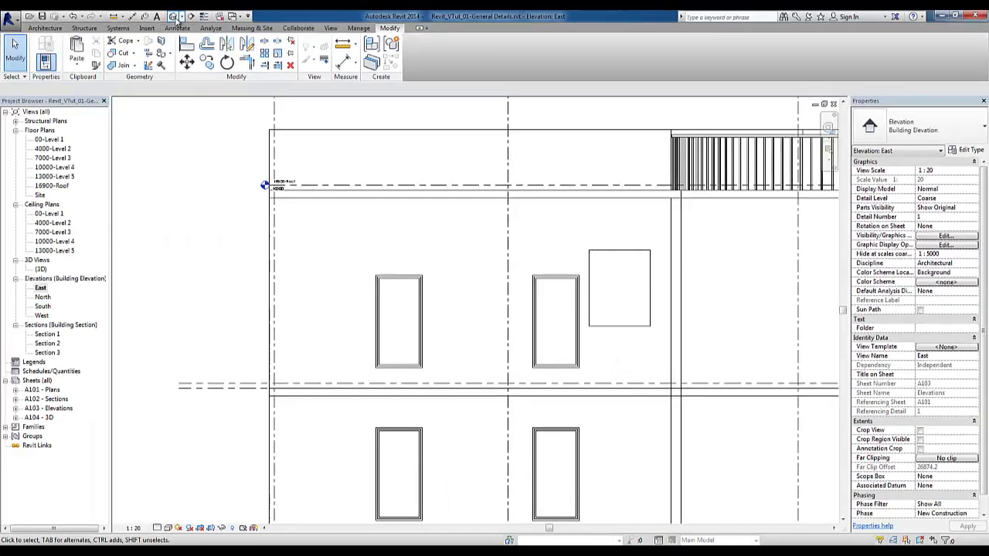
# Check the resized recess in the 3D view, then return to the East elevation
pyautogui.click(174, 16)
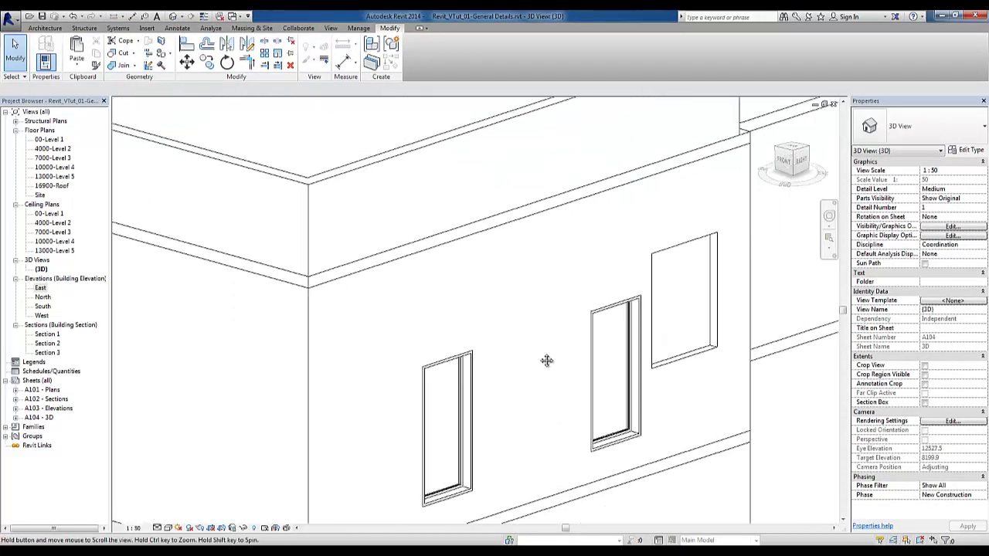
pyautogui.click(608, 342)
pyautogui.write('50')
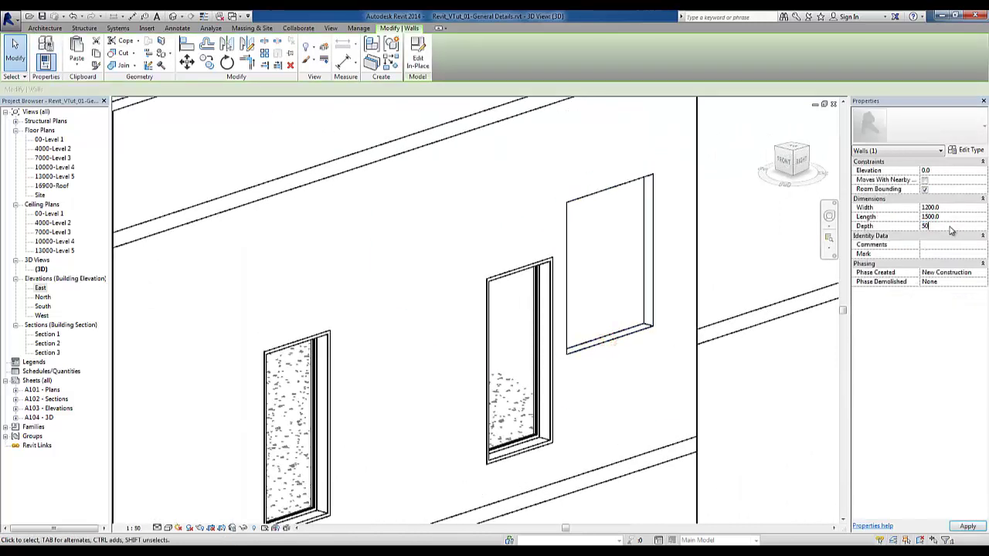
pyautogui.click(746, 265)
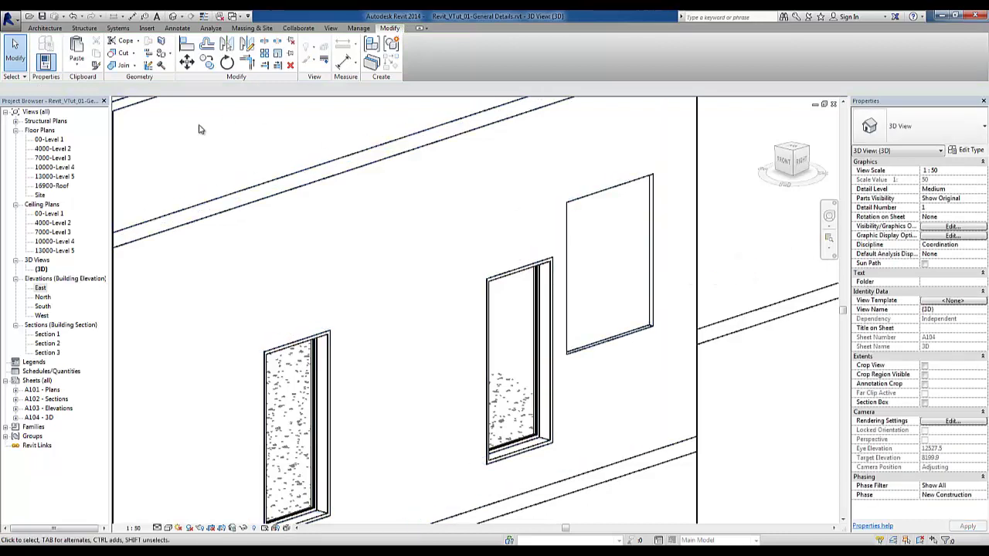
pyautogui.click(350, 261)
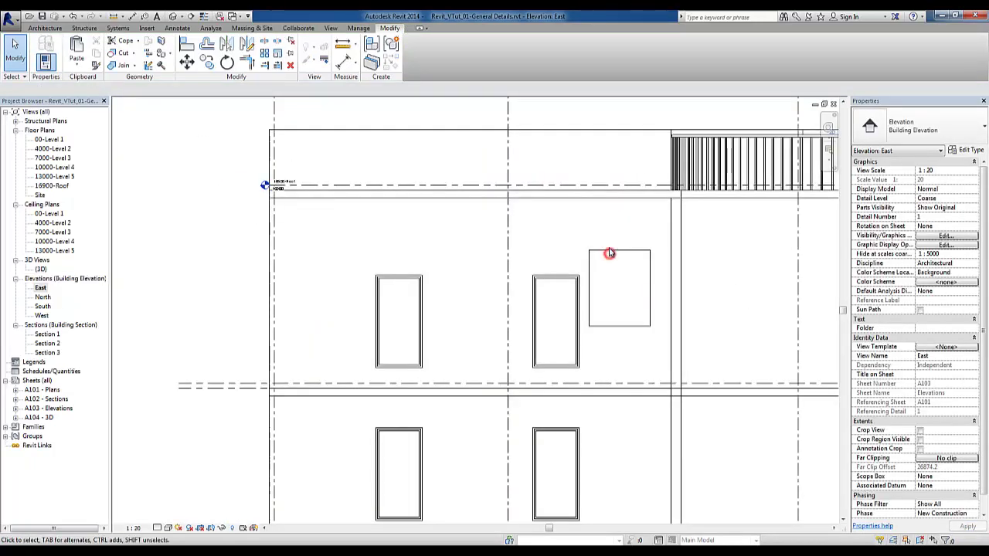
# Edit the recess model in place and copy the void to another spot on the wall
pyautogui.doubleClick(609, 253)
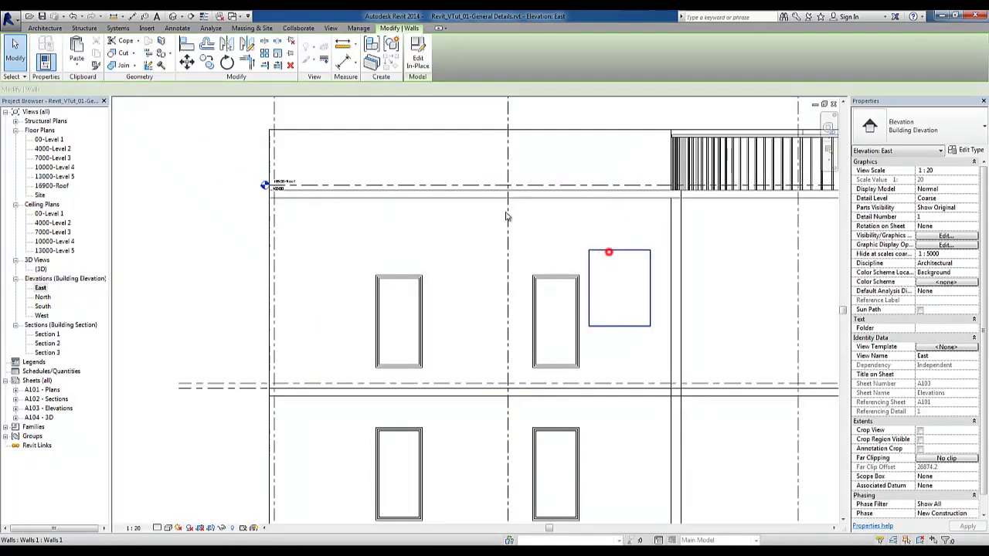
pyautogui.click(595, 255)
pyautogui.moveTo(600, 253)
pyautogui.mouseDown()
pyautogui.moveTo(460, 222)
pyautogui.moveTo(307, 276)
pyautogui.moveTo(292, 272)
pyautogui.mouseUp()
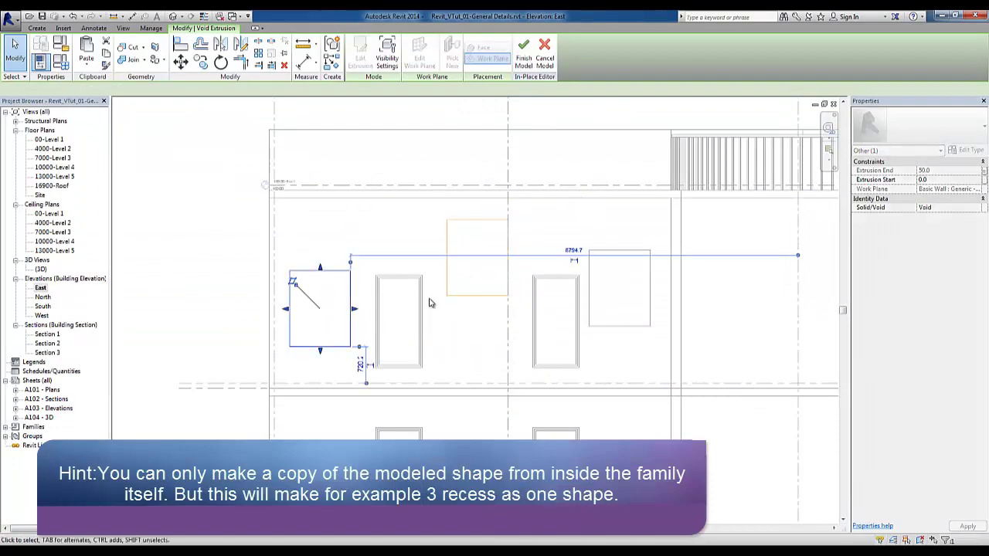
pyautogui.click(366, 159)
# Cut the wall with each copied void using Cut Geometry, then finish the model
pyautogui.click(143, 47)
pyautogui.click(152, 63)
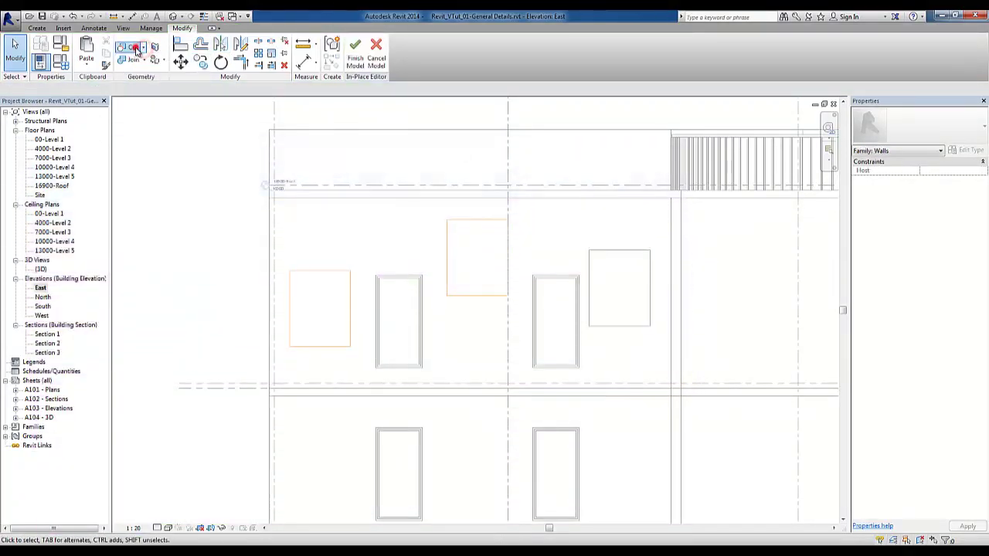
pyautogui.click(491, 220)
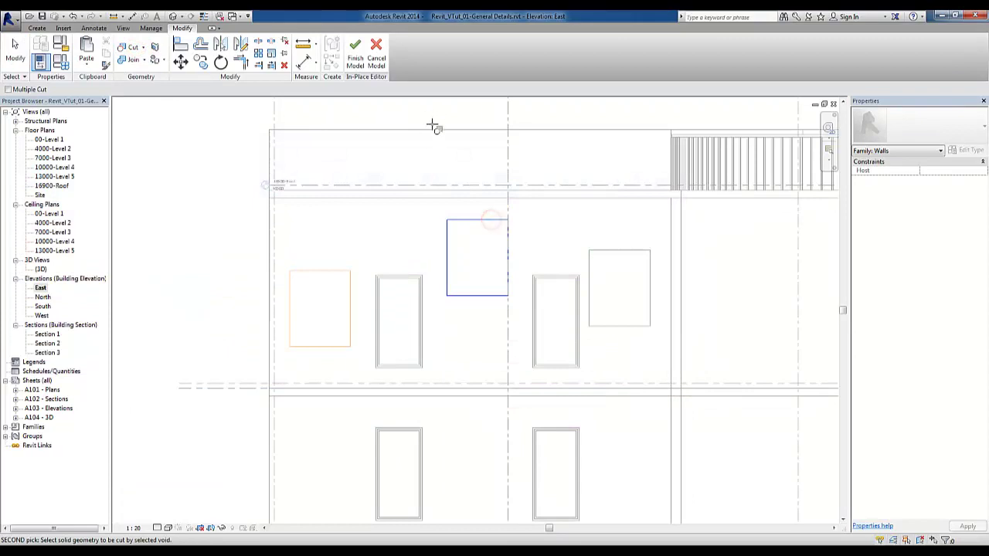
pyautogui.click(431, 132)
pyautogui.click(311, 274)
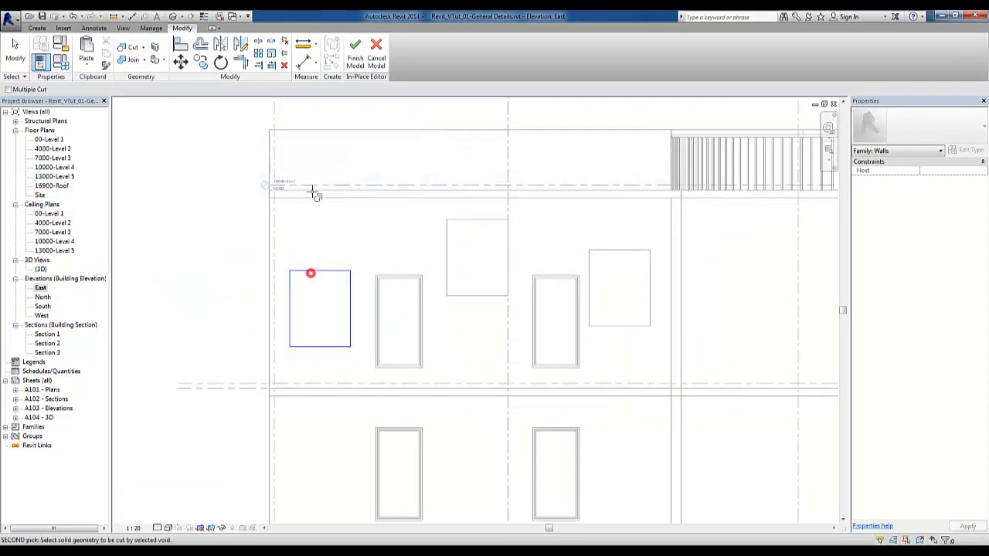
pyautogui.click(328, 130)
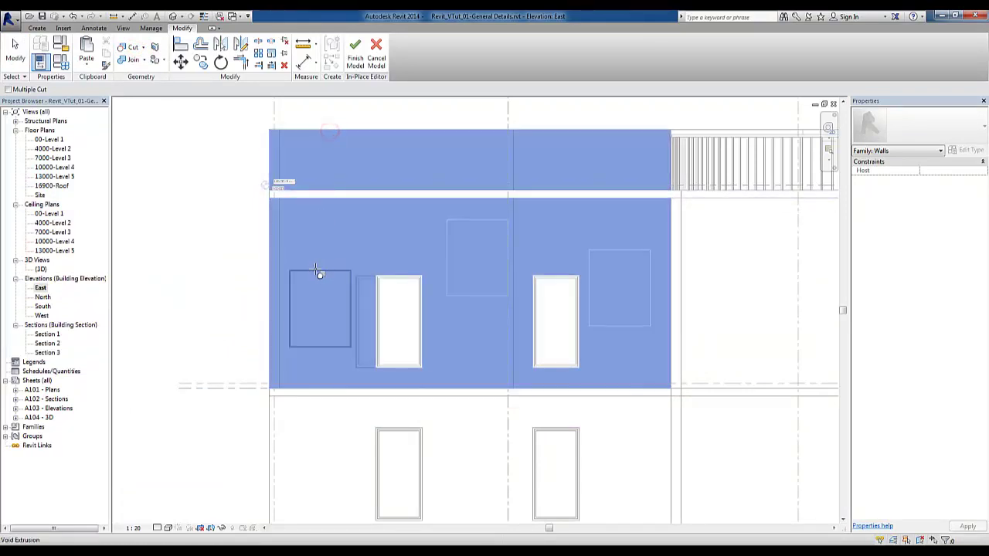
pyautogui.click(316, 274)
pyautogui.press('Escape')
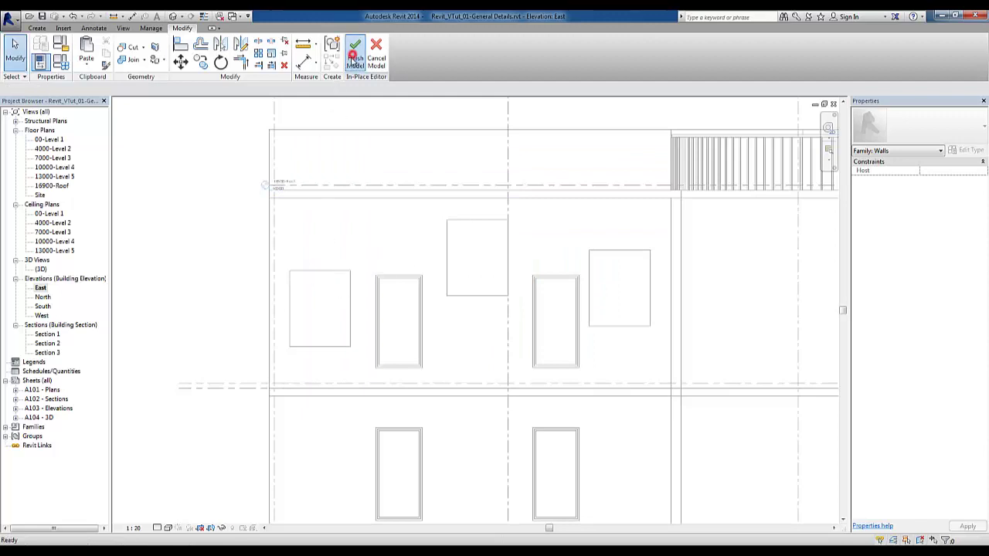
pyautogui.click(353, 58)
# In the 3D view, change the recesses' Length to 1200, keeping Width 1000
pyautogui.click(173, 16)
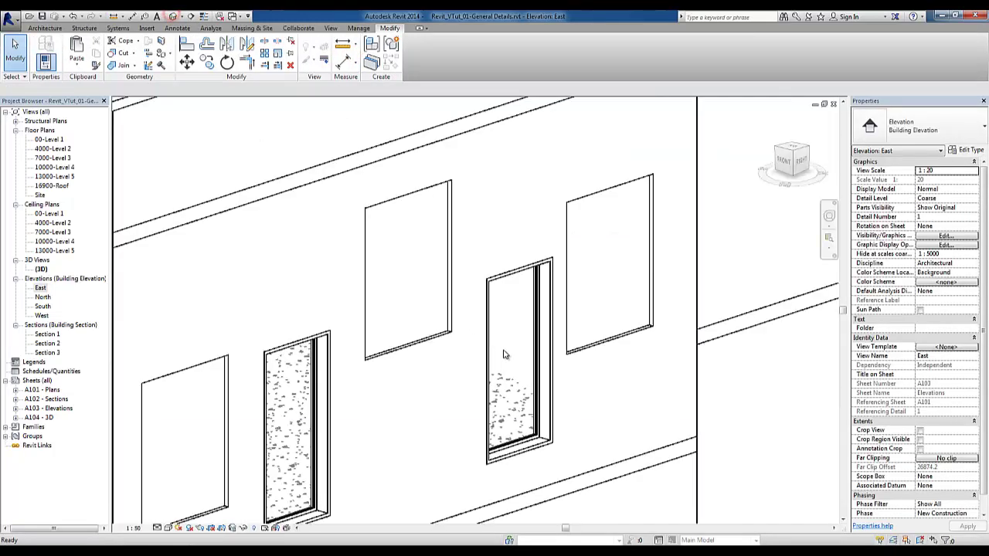
pyautogui.moveTo(504, 351); pyautogui.dragTo(531, 343, button='middle')
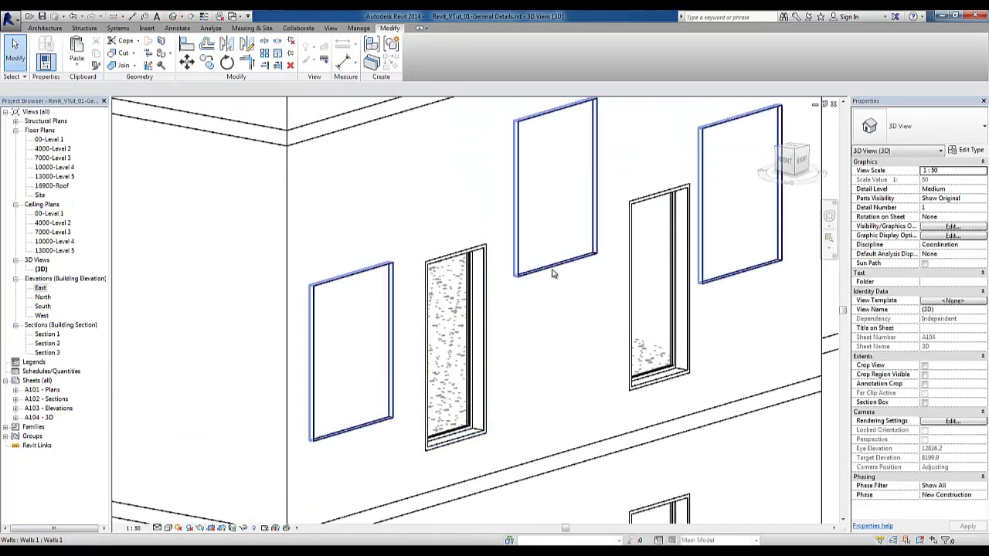
pyautogui.click(551, 269)
pyautogui.click(947, 209)
pyautogui.write('1200')
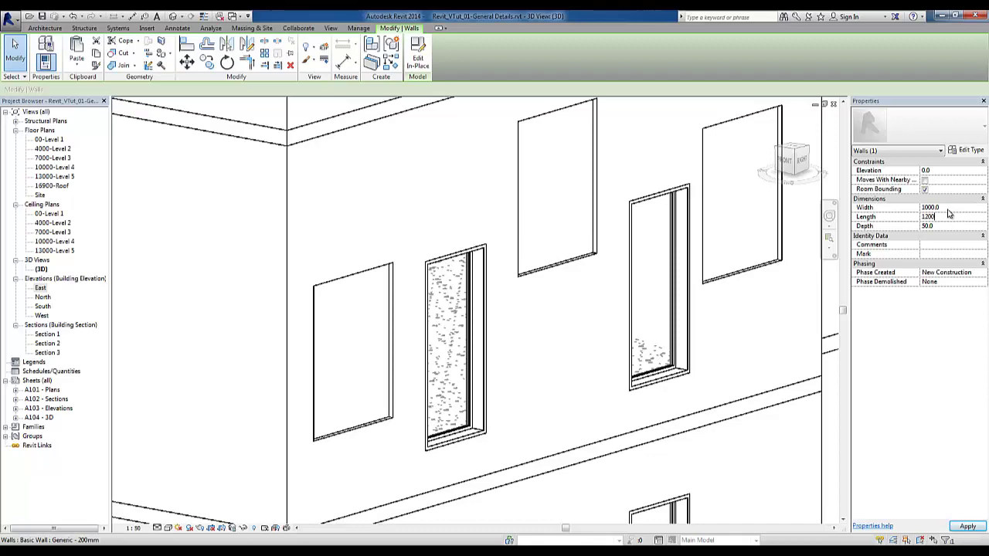
pyautogui.moveTo(582, 404); pyautogui.dragTo(559, 406, button='middle')
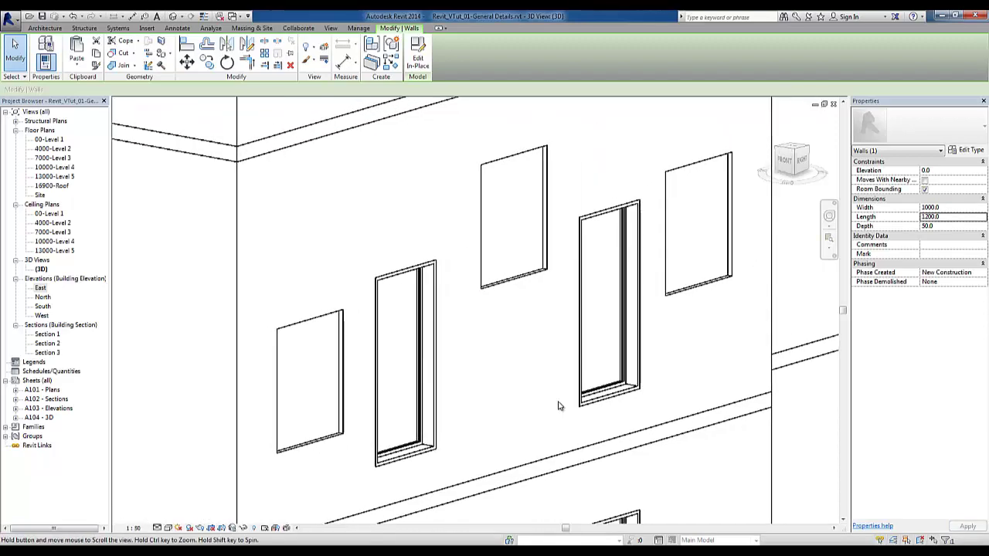
pyautogui.click(560, 406)
pyautogui.scroll(-3, 547, 393)
pyautogui.scroll(-3, 547, 393)
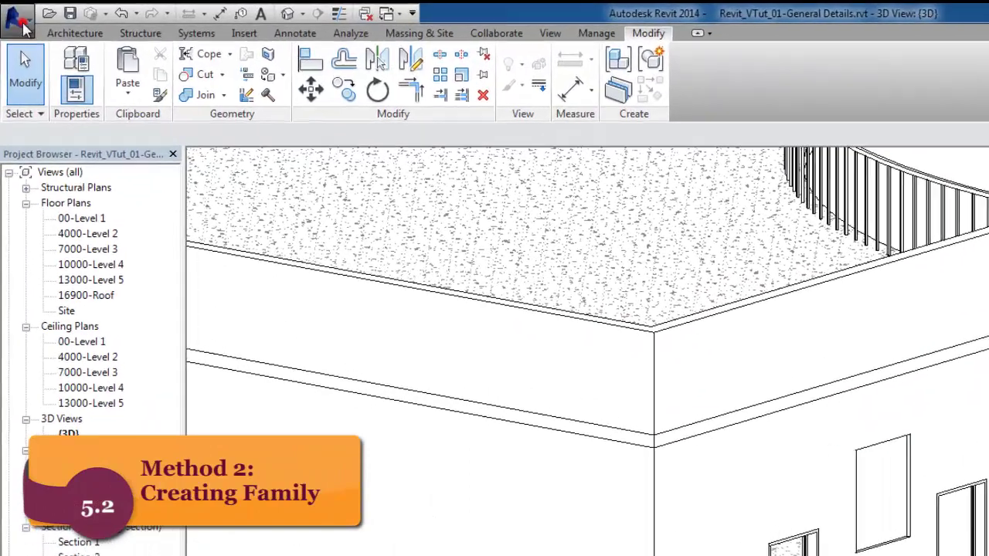
# Create a new family from the Metric Generic Model wall based.rft template
pyautogui.click(9, 17)
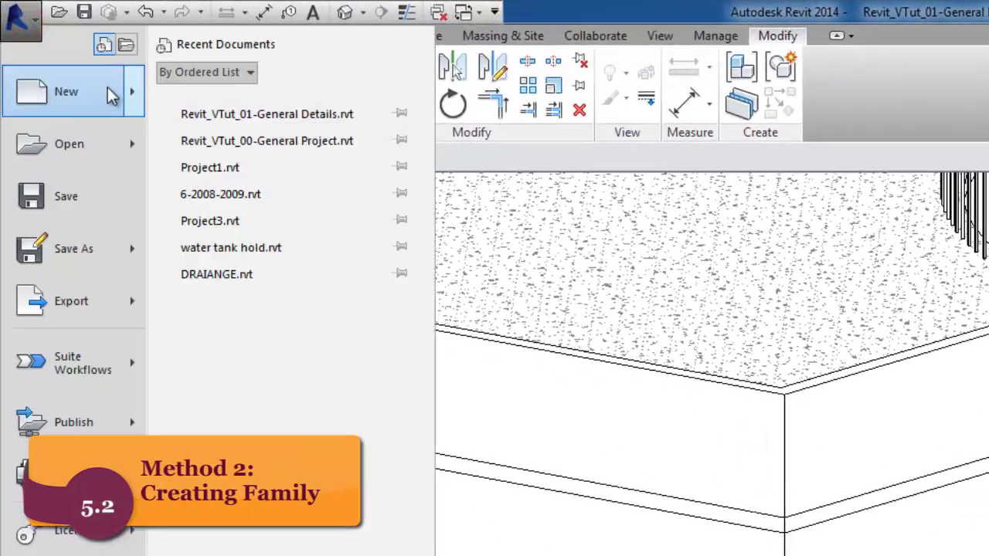
pyautogui.moveTo(74, 91)
pyautogui.click(288, 150)
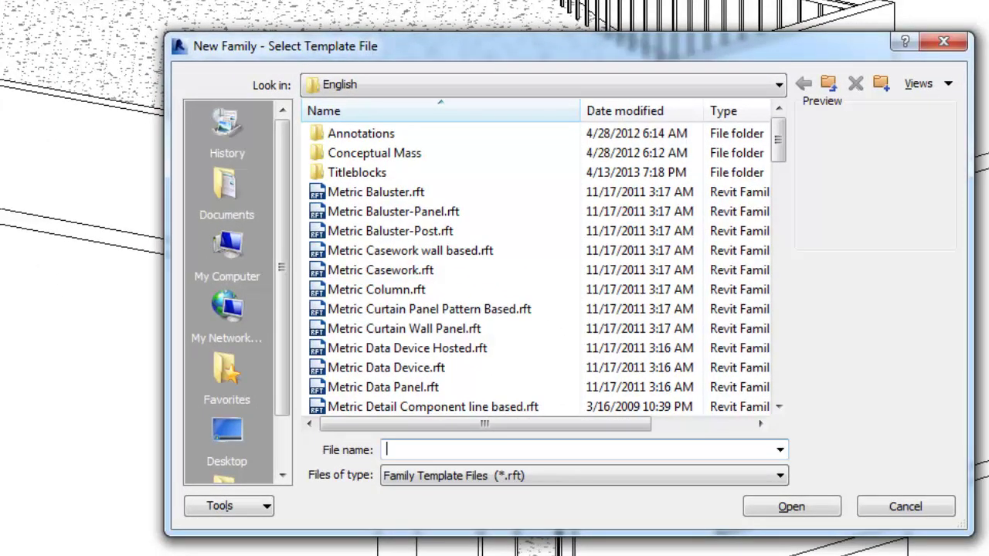
pyautogui.moveTo(781, 140); pyautogui.dragTo(789, 254)
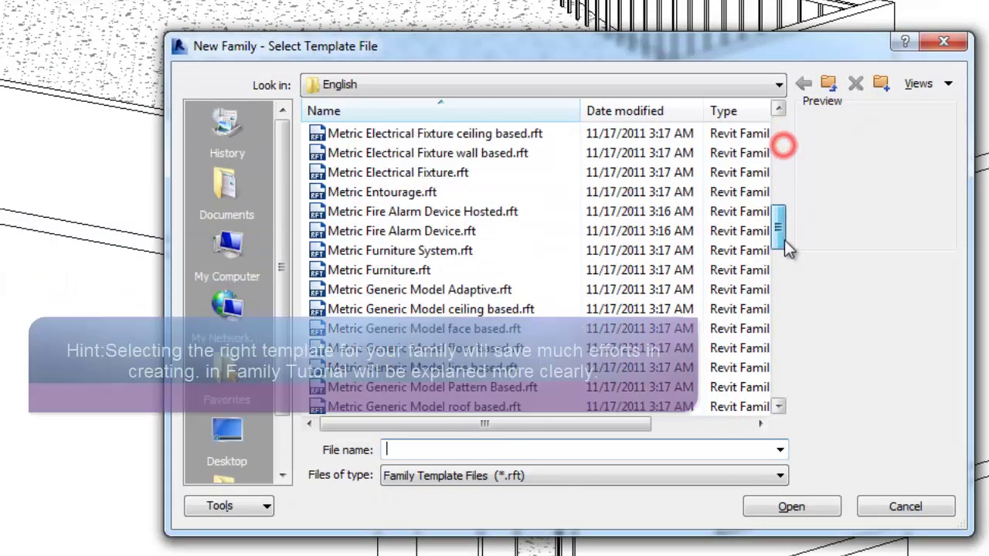
pyautogui.click(470, 371)
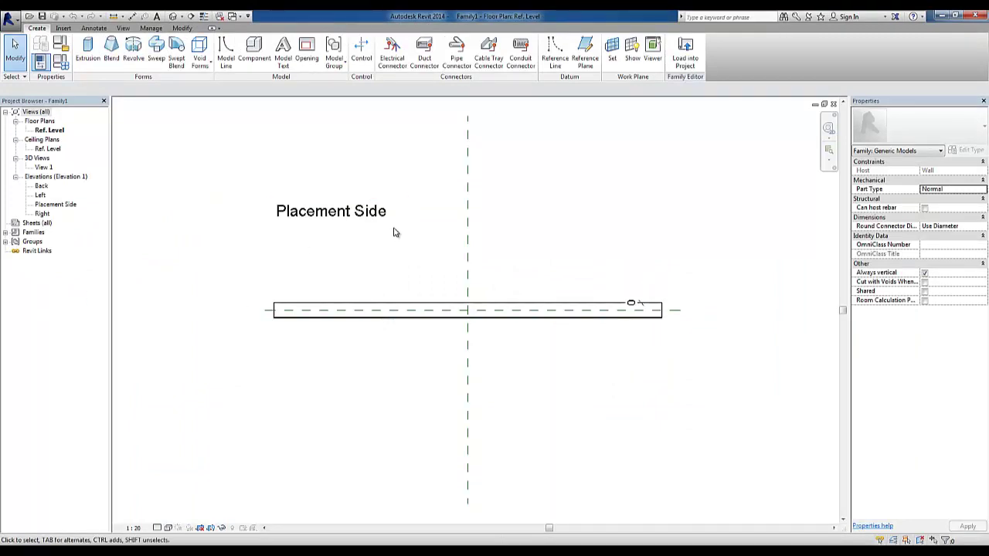
# In the Placement Side elevation, set the work plane by picking a plane
pyautogui.doubleClick(48, 206)
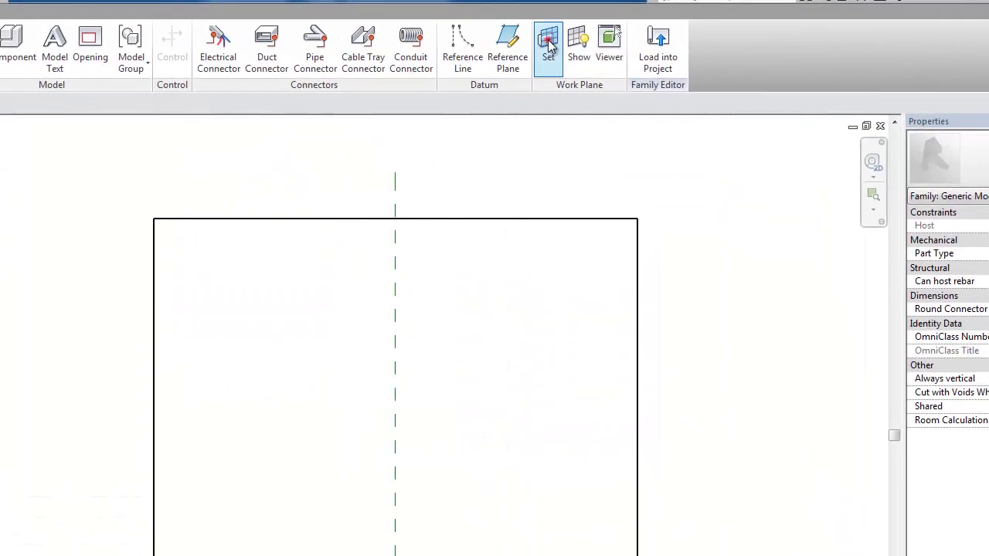
pyautogui.click(612, 49)
pyautogui.click(252, 410)
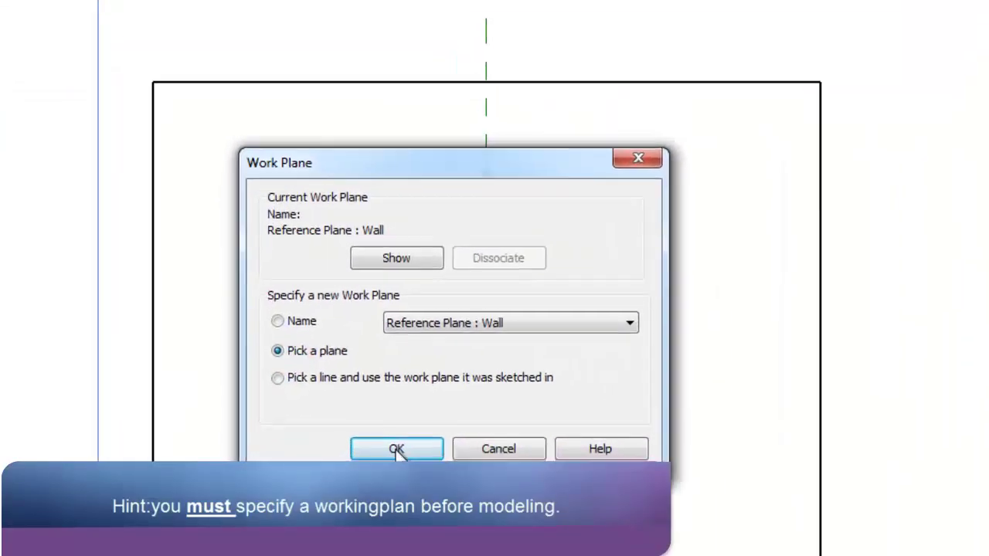
pyautogui.click(333, 475)
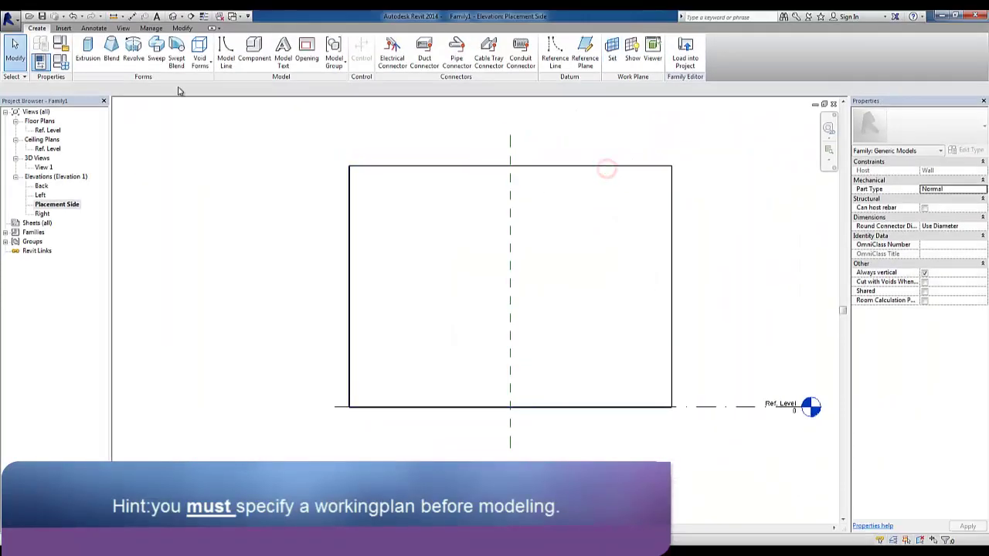
# Start a void extrusion and sketch a rectangle centred on the centre line with an EQ dimension
pyautogui.click(200, 52)
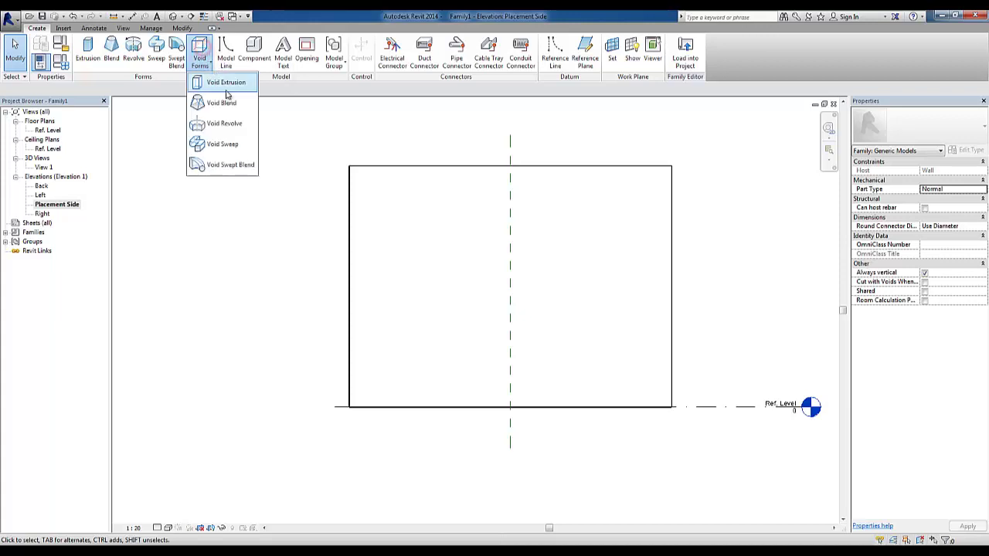
pyautogui.click(232, 80)
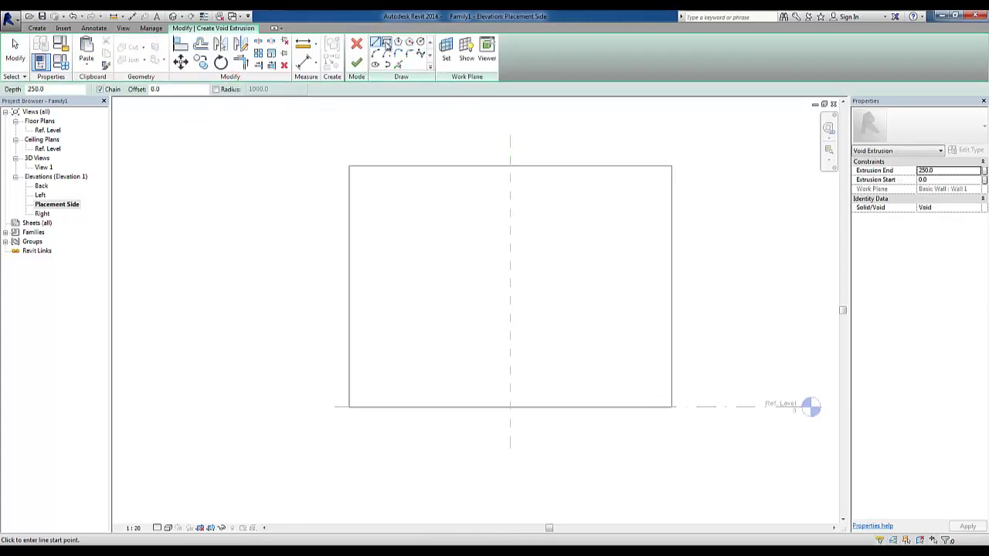
pyautogui.click(386, 42)
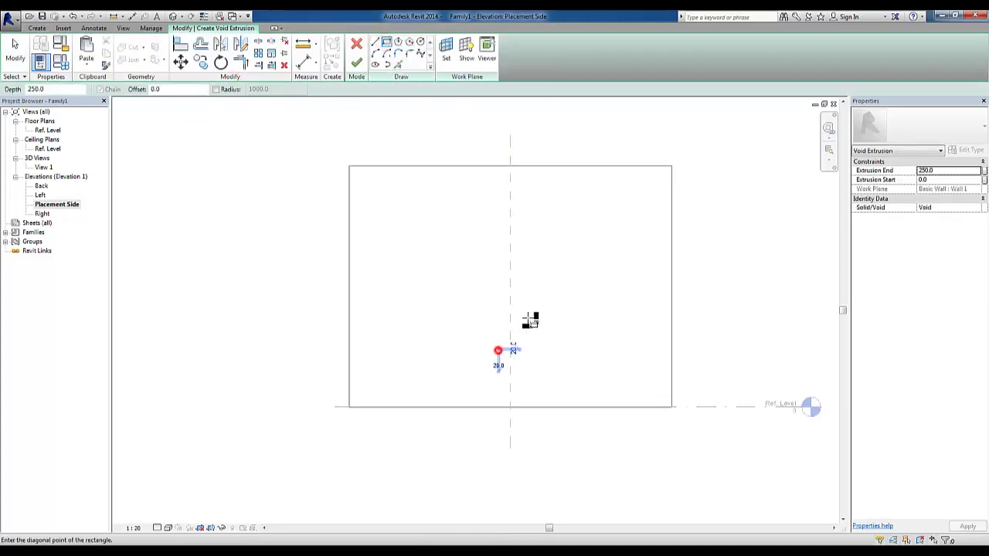
pyautogui.click(524, 278)
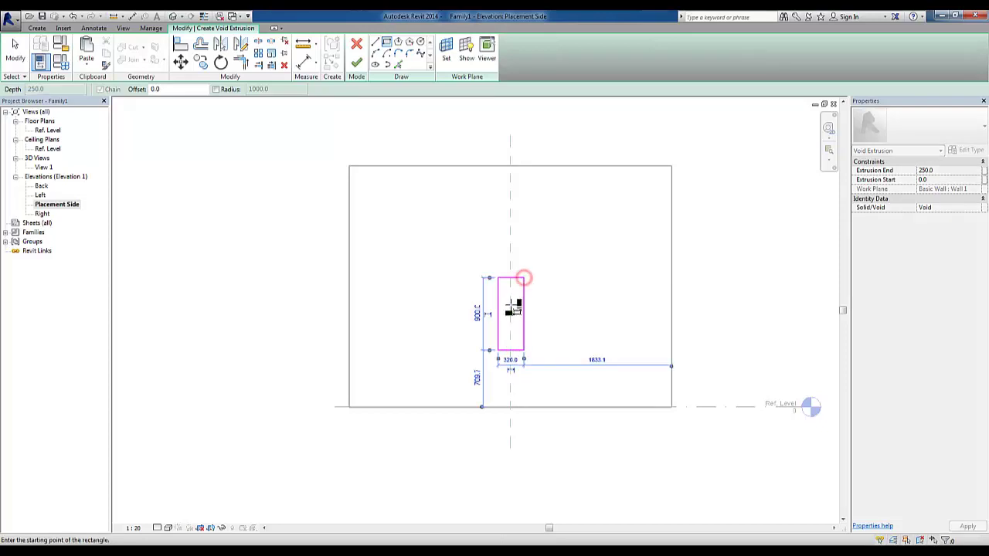
pyautogui.scroll(3, 512, 311)
pyautogui.press('d')
pyautogui.press('i')
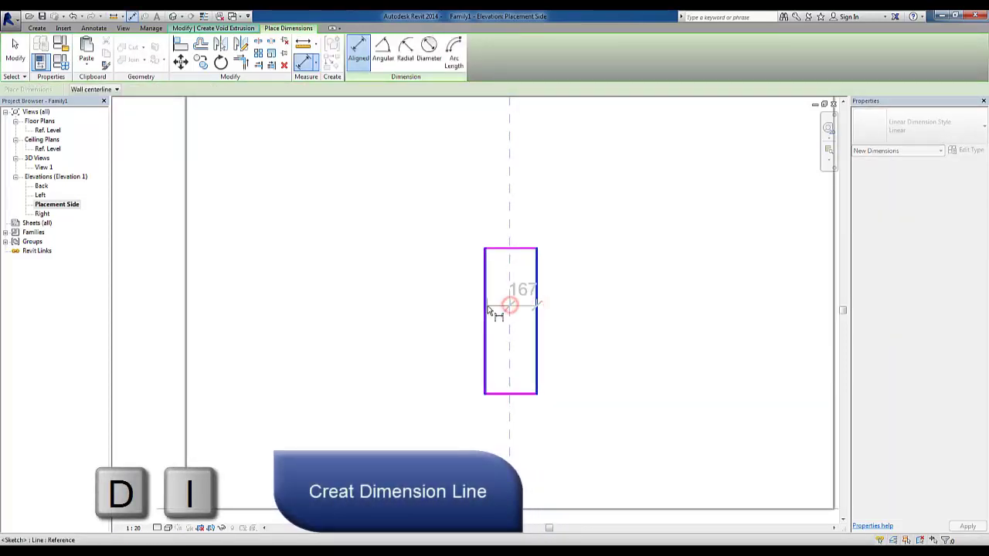
pyautogui.click(484, 306)
pyautogui.click(470, 431)
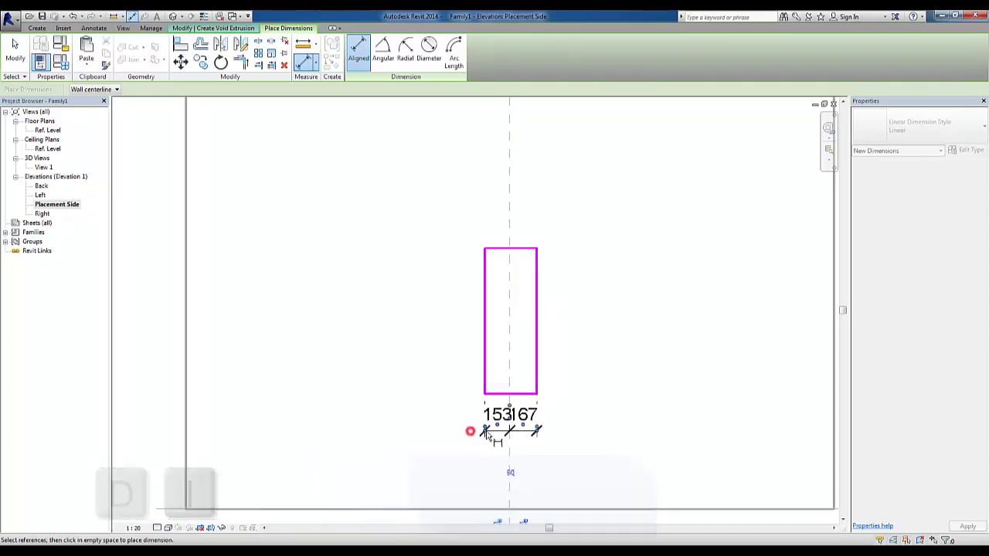
pyautogui.click(510, 471)
pyautogui.press('Escape')
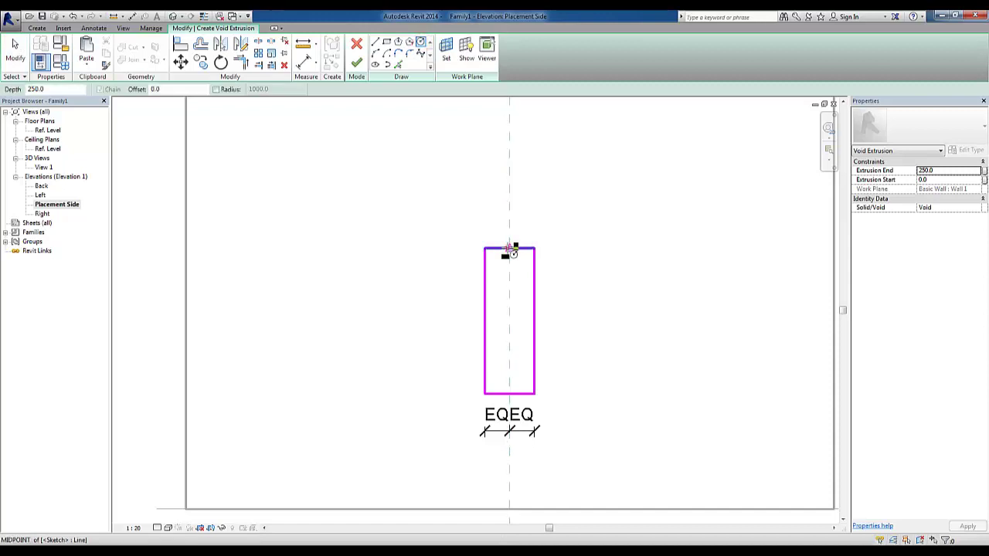
# Cap the rectangle with a circle, trim it to a semicircular arc, and delete the chord line
pyautogui.click(509, 248)
pyautogui.click(487, 250)
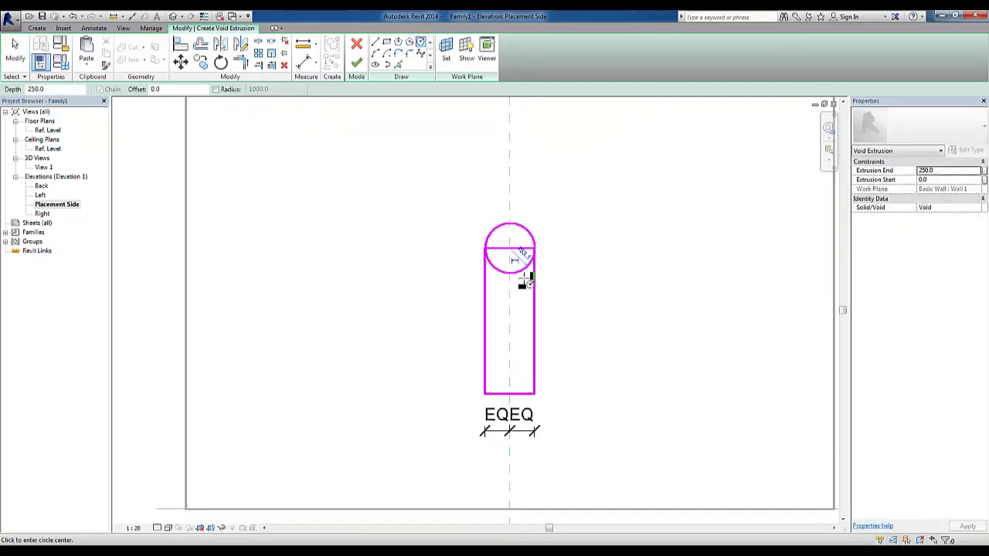
pyautogui.press('t')
pyautogui.press('r')
pyautogui.click(486, 236)
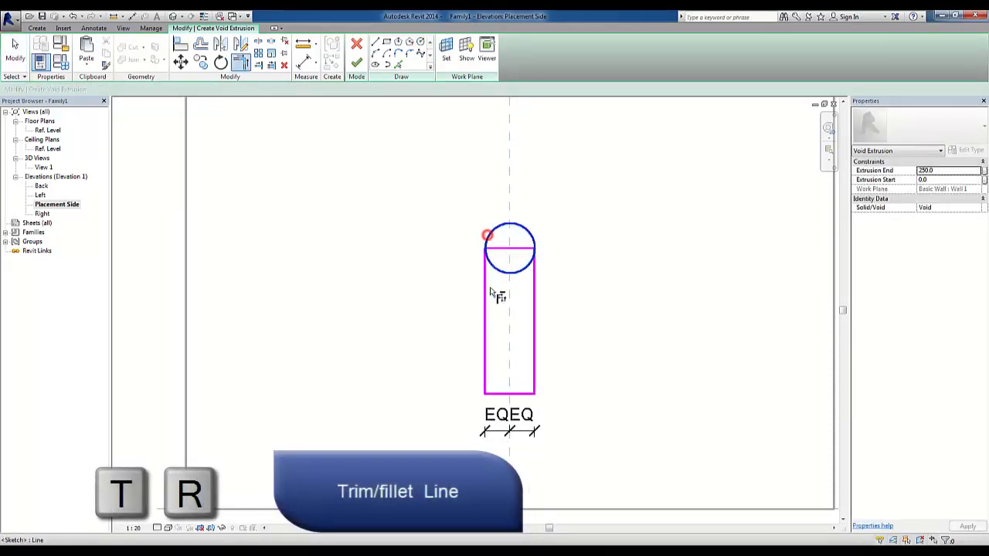
pyautogui.click(532, 235)
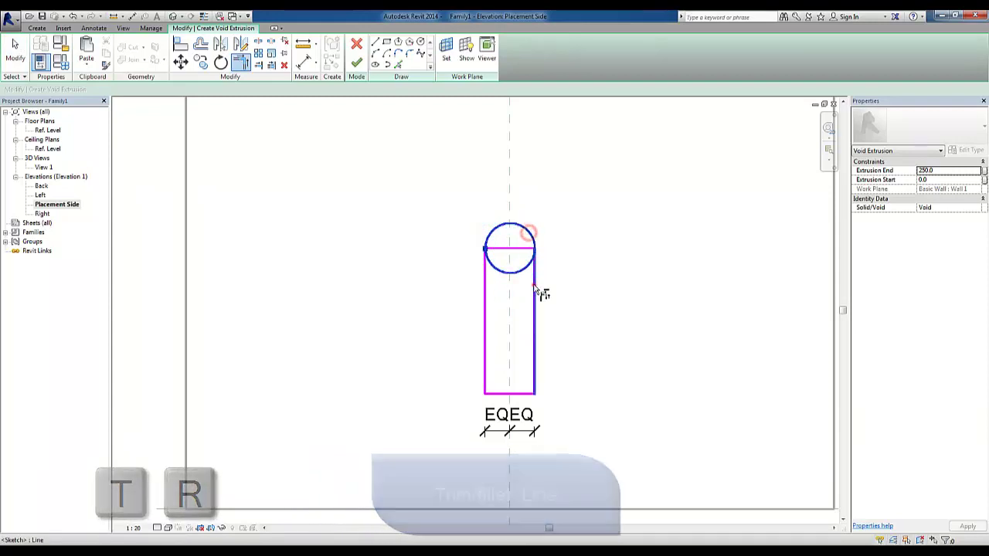
pyautogui.click(534, 285)
pyautogui.press('Escape')
pyautogui.click(526, 248)
pyautogui.press('Delete')
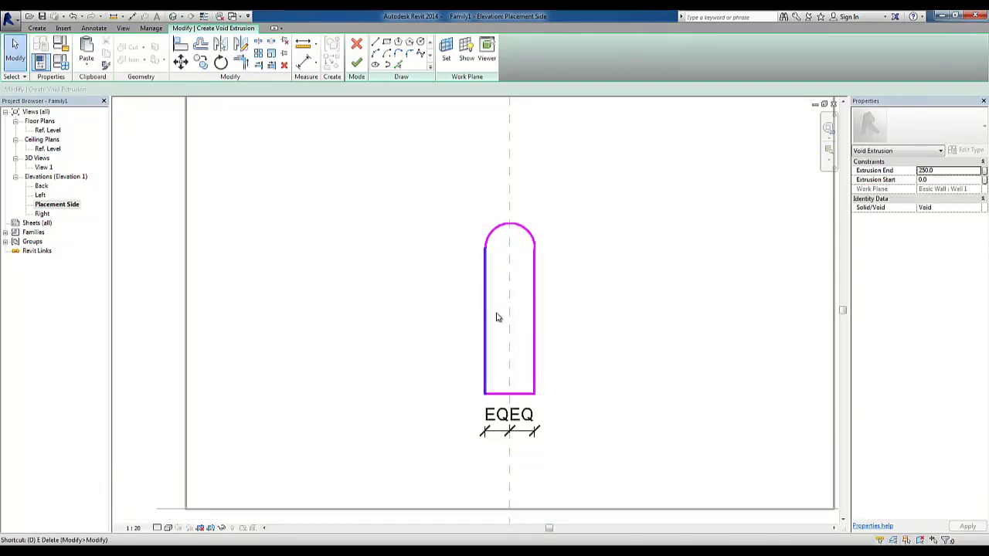
pyautogui.press('d')
pyautogui.press('i')
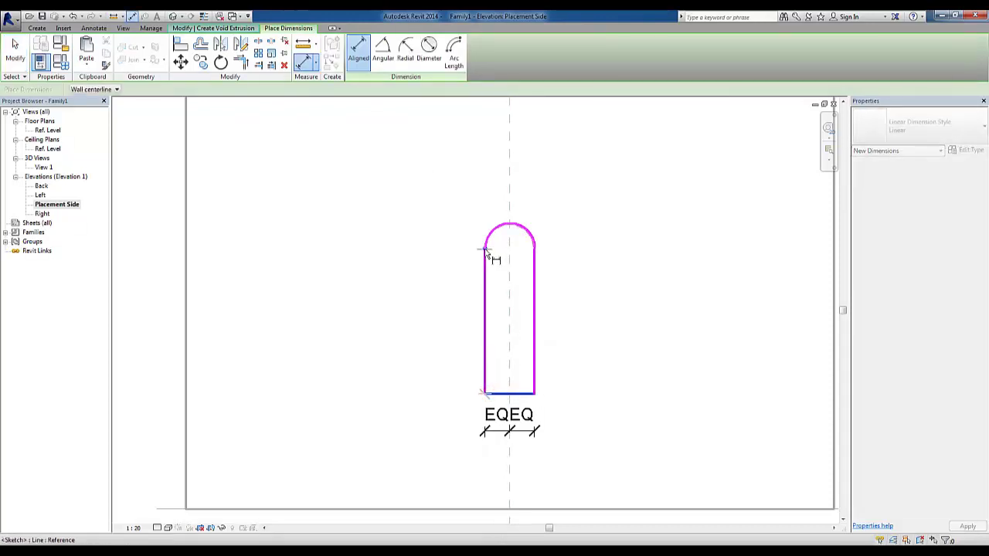
# Draw a horizontal reference plane at the arc's base, extending it past the shape's left side
pyautogui.press('Escape')
pyautogui.press('r')
pyautogui.press('p')
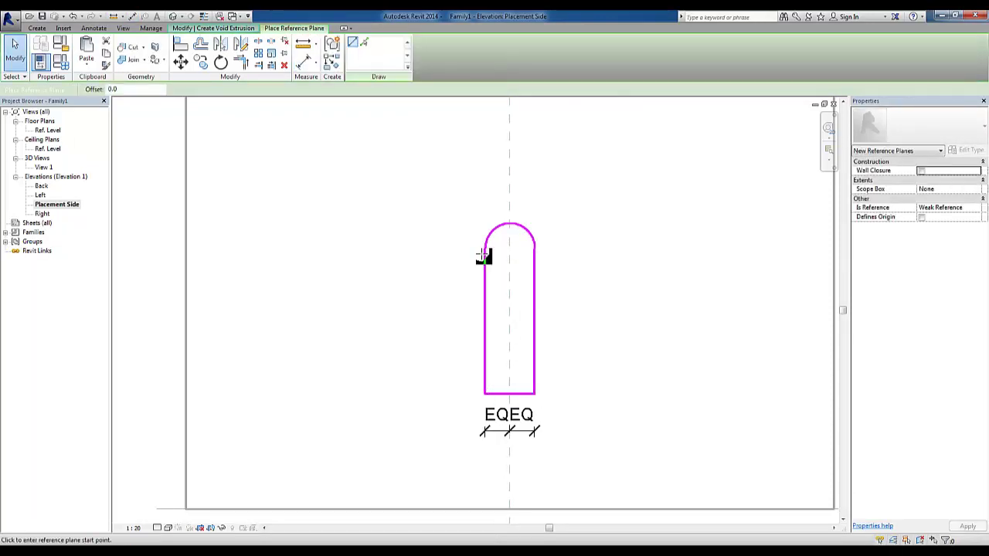
pyautogui.click(486, 248)
pyautogui.click(589, 248)
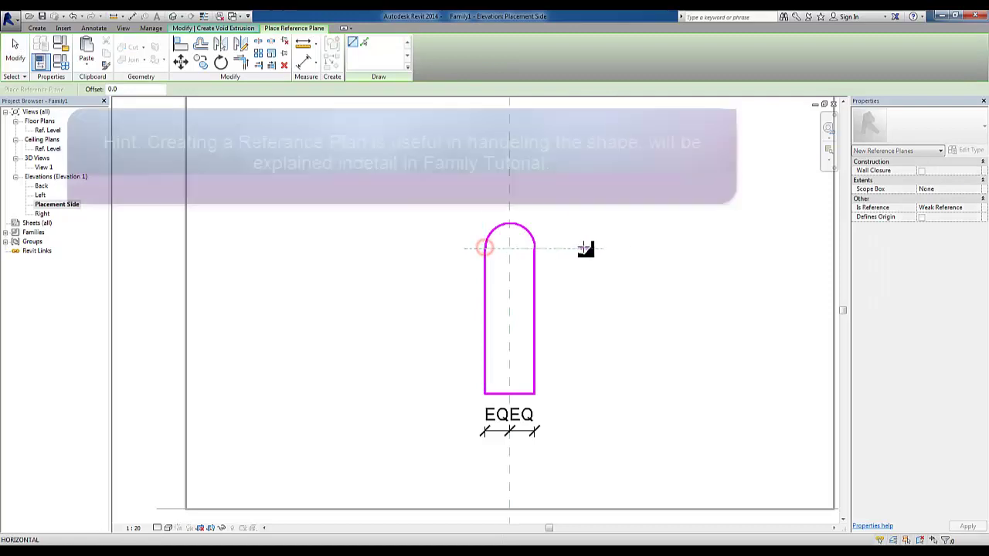
pyautogui.press('Escape')
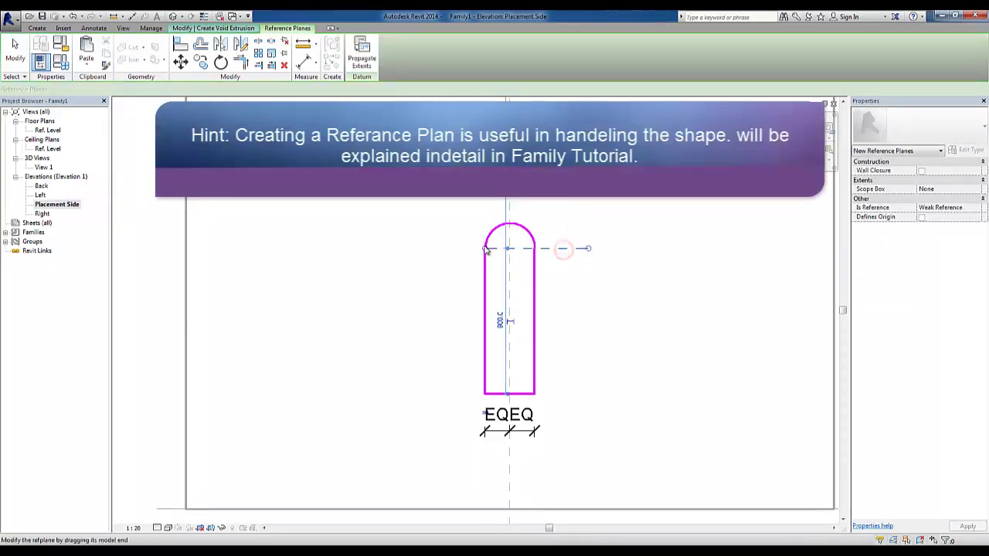
pyautogui.moveTo(486, 248); pyautogui.dragTo(456, 248)
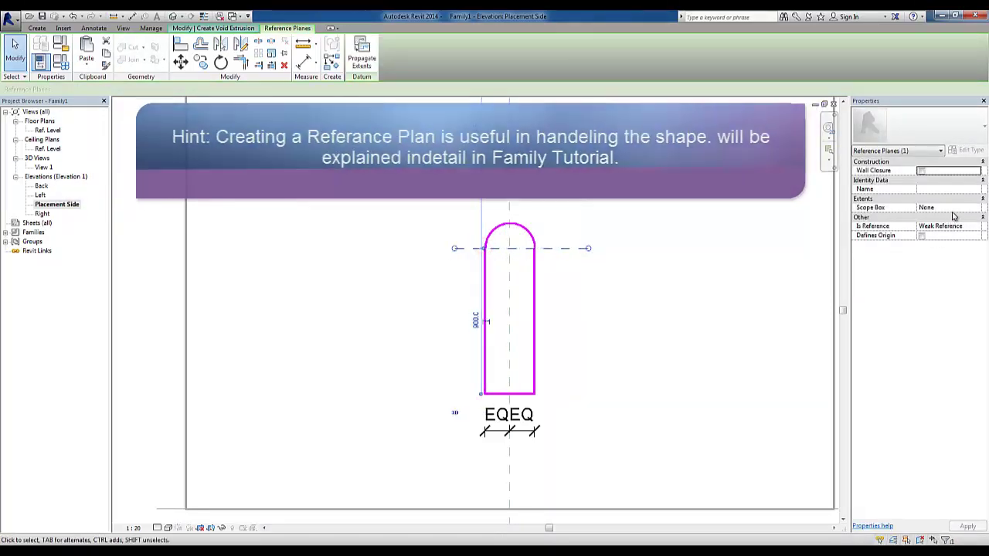
pyautogui.click(953, 208)
pyautogui.click(947, 188)
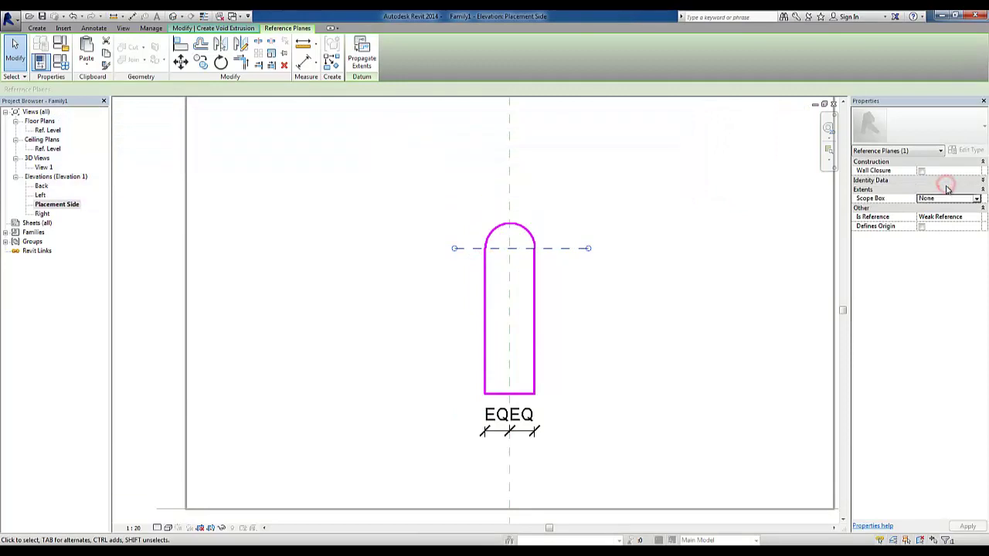
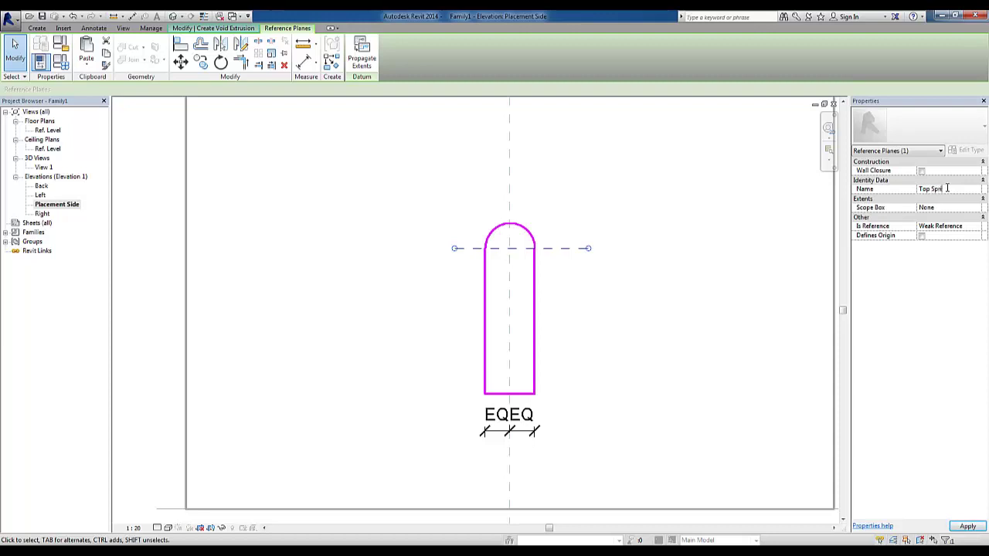
# Dimension from the spring-line reference plane down to the sketch bottom at 900
pyautogui.click(587, 297)
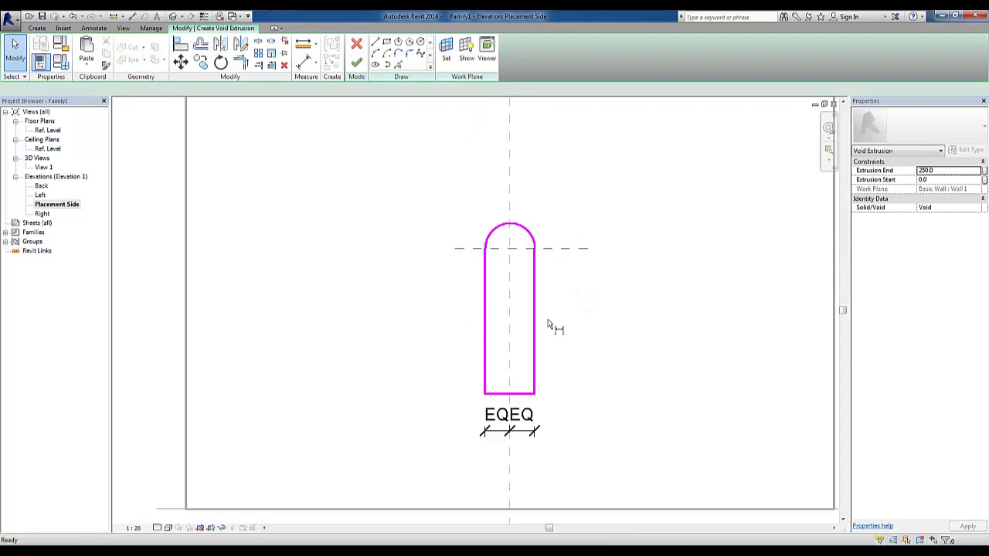
pyautogui.press('d')
pyautogui.press('i')
pyautogui.click(467, 248)
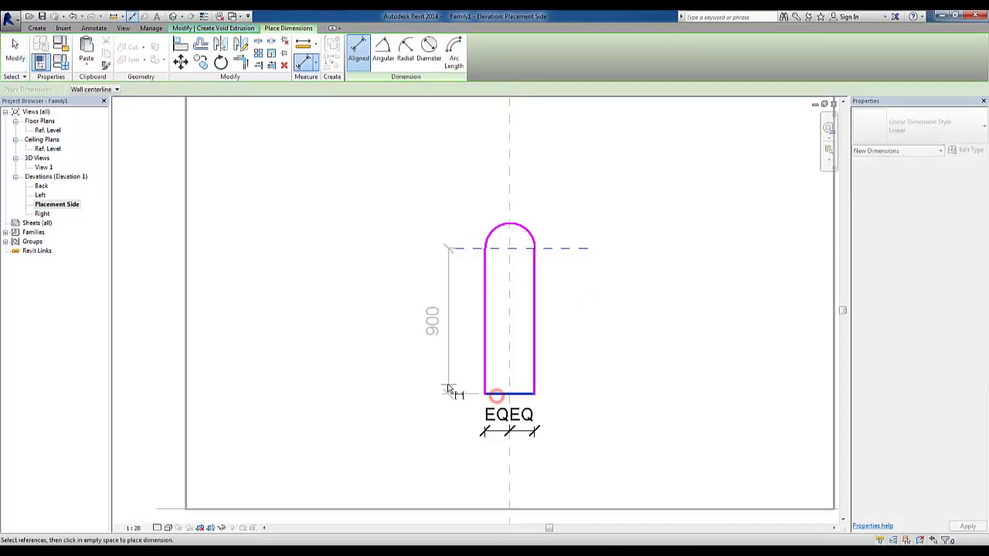
pyautogui.click(448, 388)
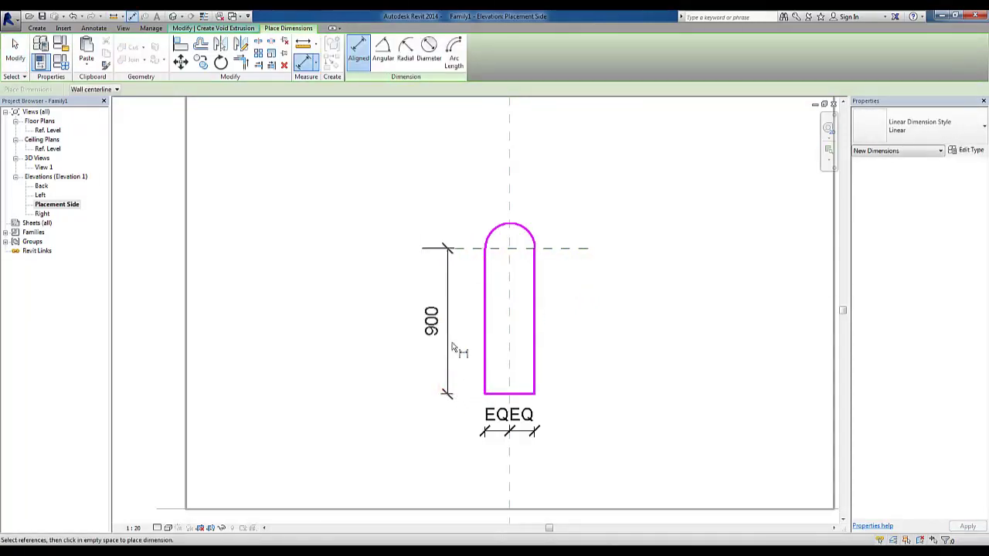
pyautogui.press('Escape')
# Dimension the arch sketch's width across its two sides as 306
pyautogui.press('i')
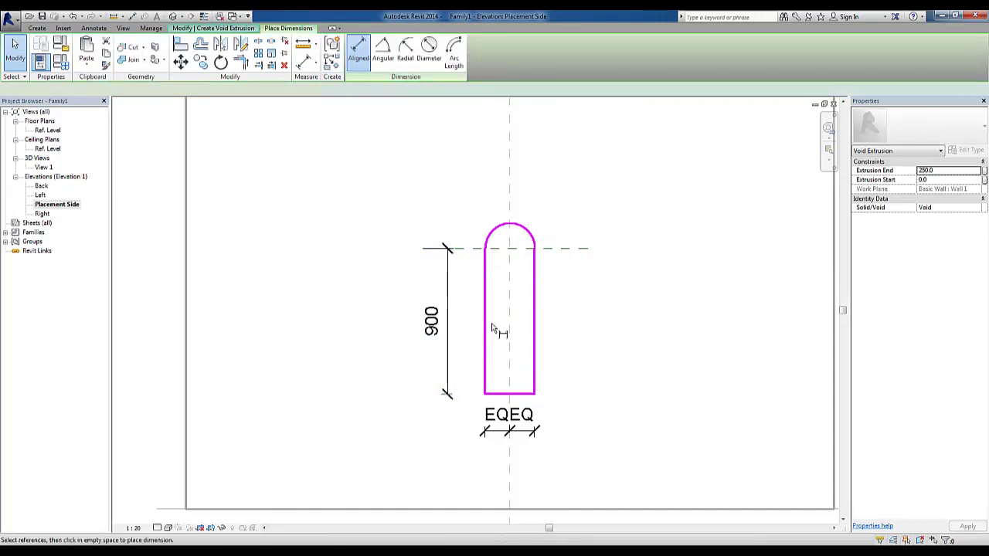
pyautogui.click(536, 317)
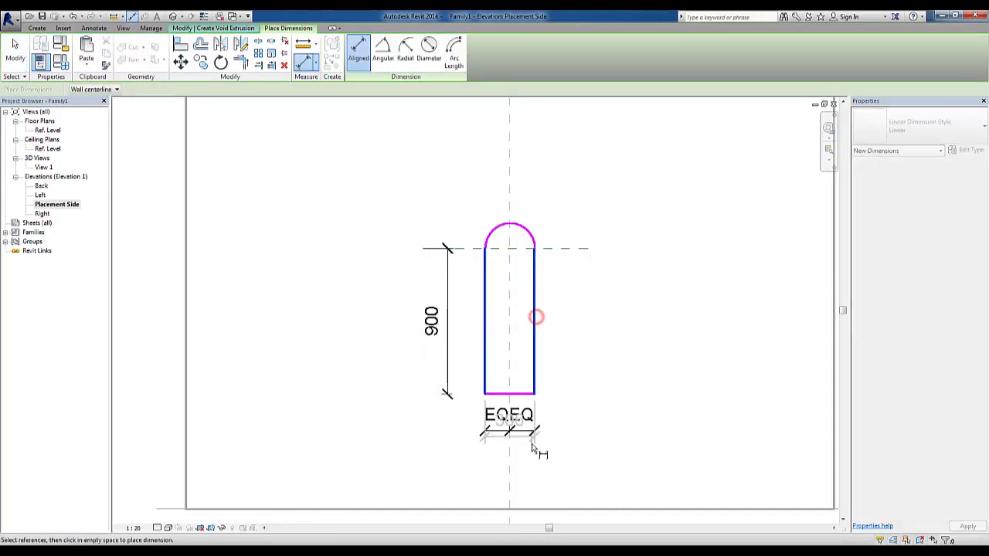
pyautogui.click(535, 477)
pyautogui.press('Escape')
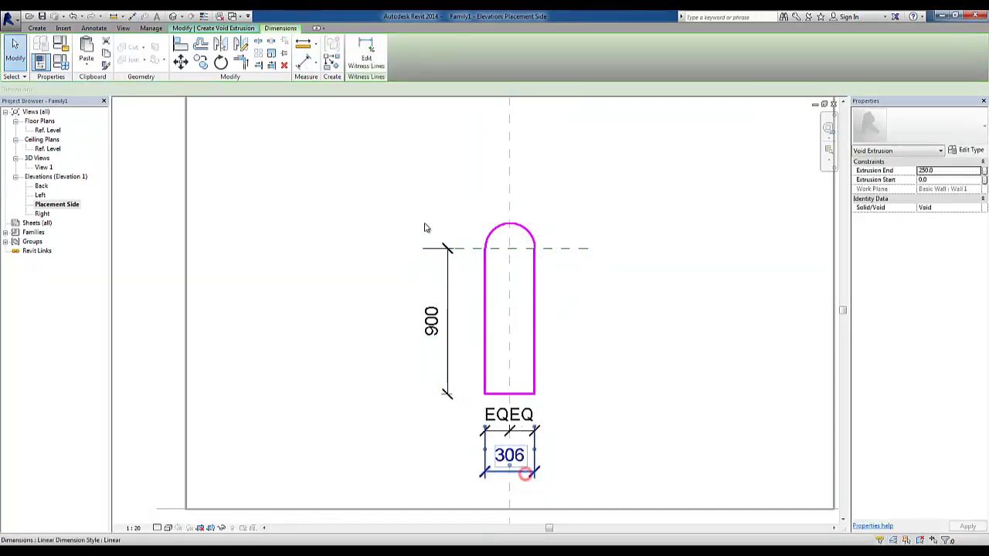
# Label the 306 width dimension with a new Width instance parameter
pyautogui.click(221, 89)
pyautogui.click(212, 106)
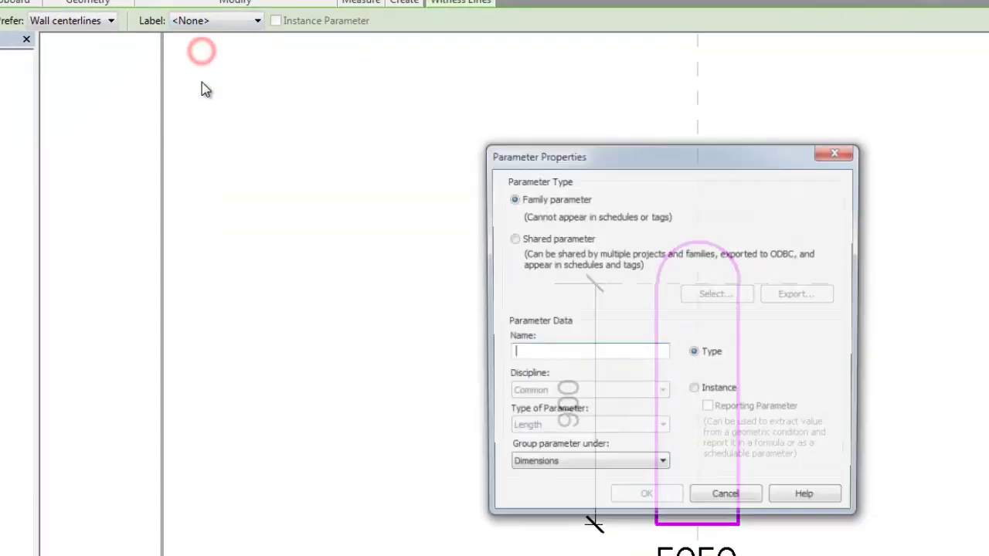
pyautogui.write('Width')
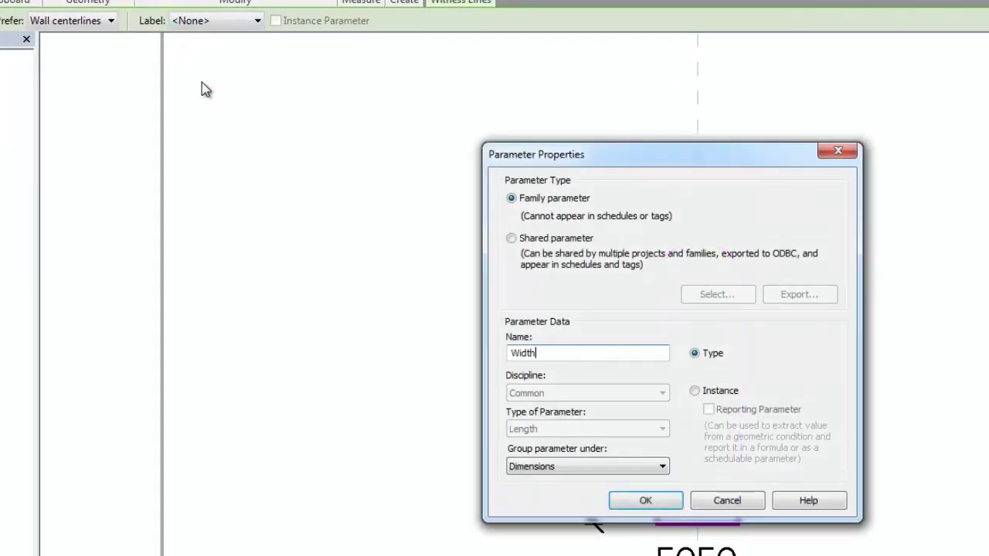
pyautogui.click(700, 390)
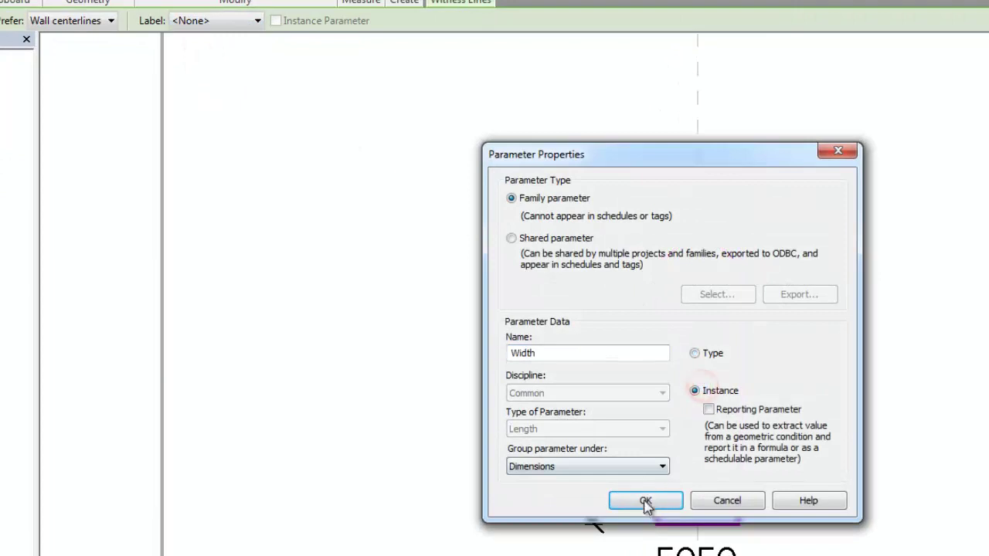
pyautogui.click(640, 501)
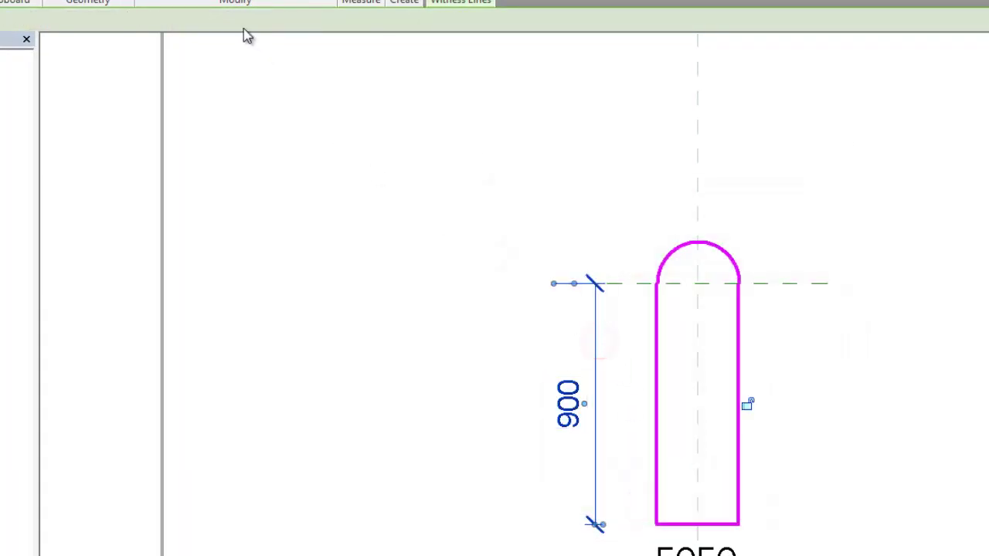
# Label the 900 height dimension with a new Height instance parameter
pyautogui.click(199, 20)
pyautogui.click(219, 50)
pyautogui.write('Height')
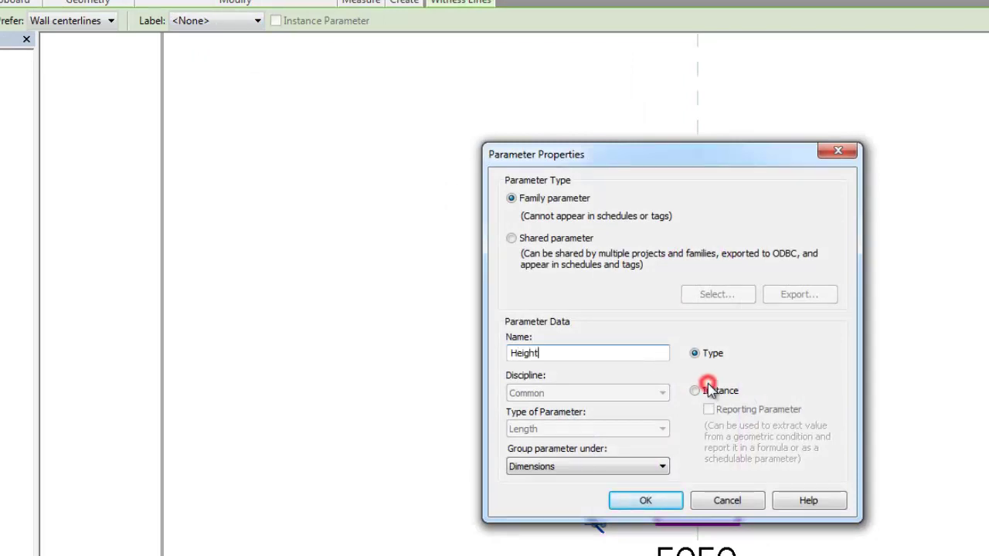
pyautogui.click(699, 390)
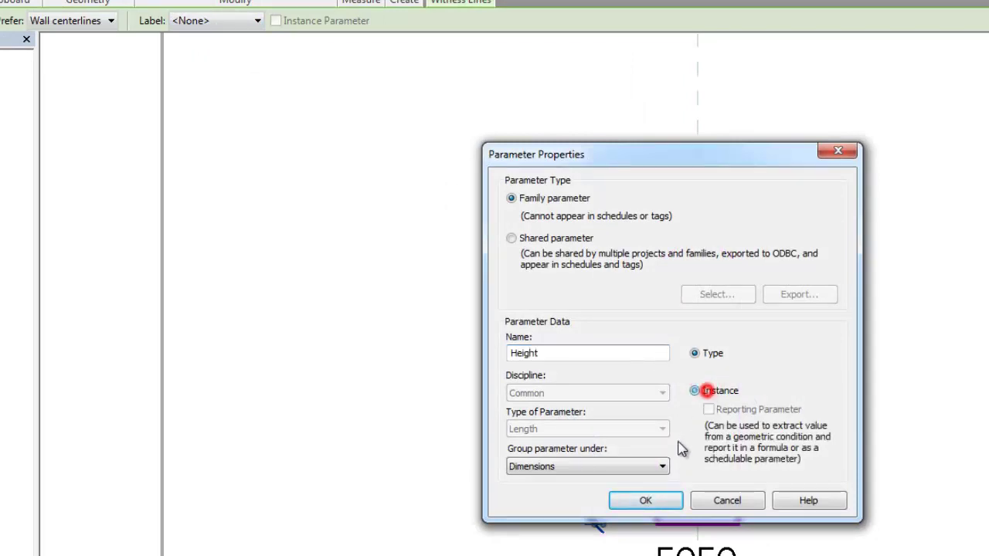
pyautogui.click(641, 501)
pyautogui.click(923, 345)
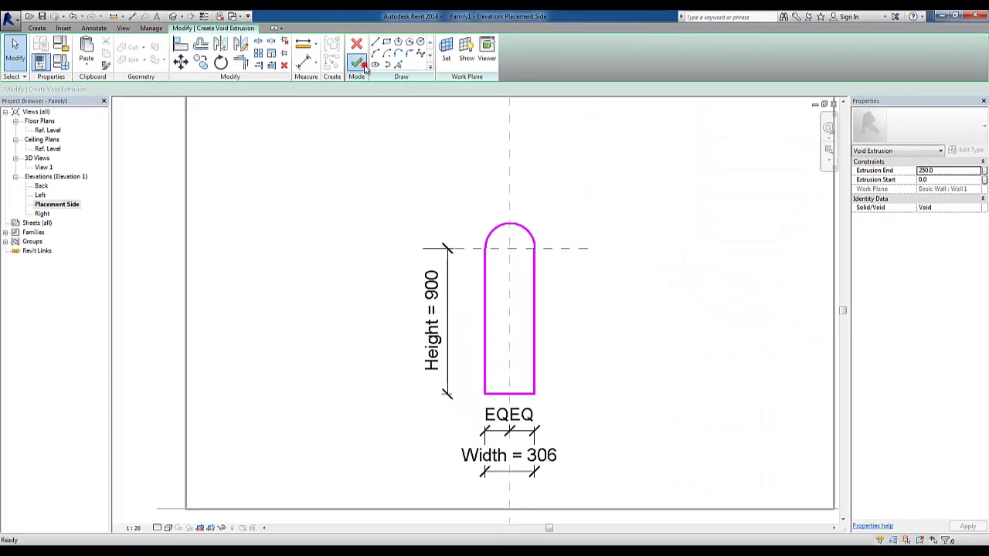
# Finish the void sketch and drive its Extrusion End with a new Depth instance parameter
pyautogui.click(365, 68)
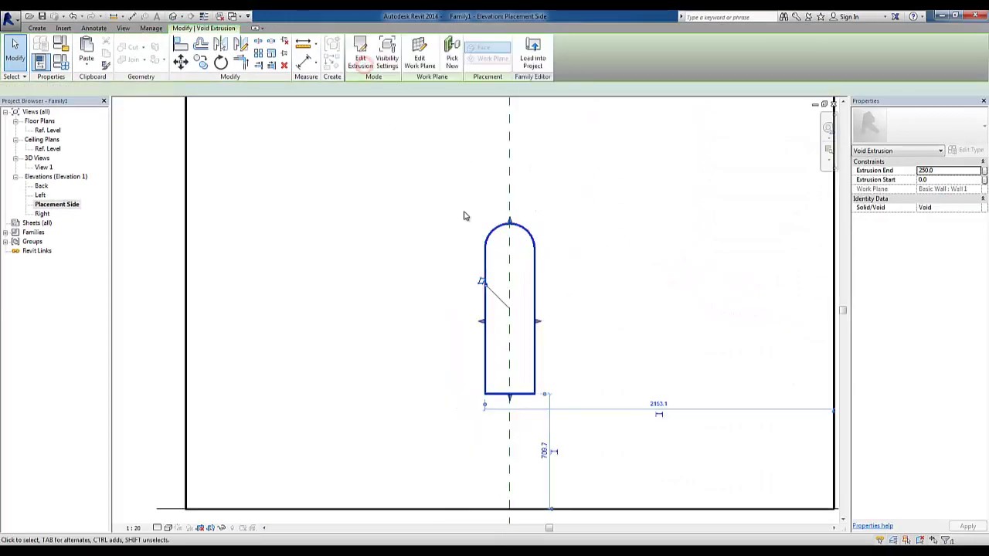
pyautogui.moveTo(405, 155); pyautogui.dragTo(410, 222, button='middle')
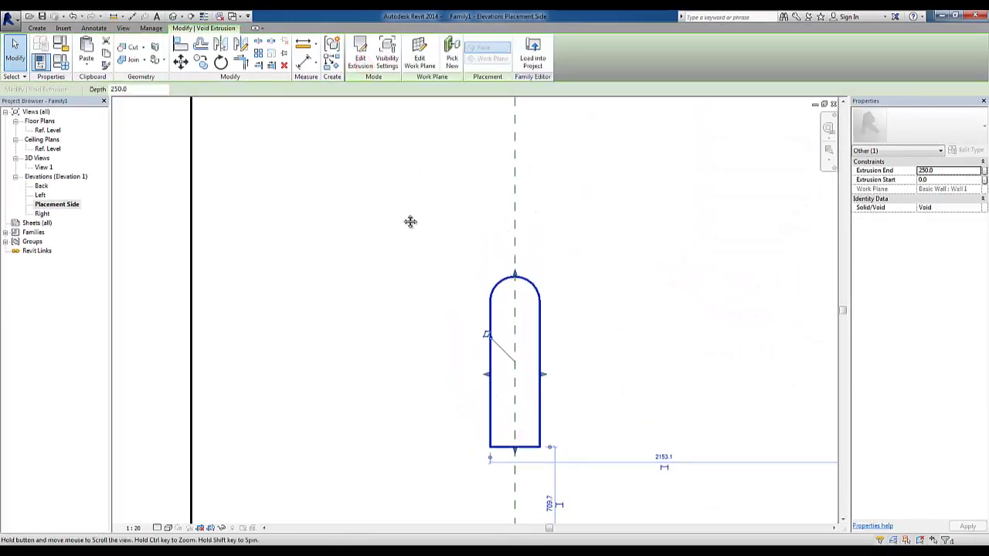
pyautogui.click(984, 171)
pyautogui.click(442, 345)
pyautogui.write('Depth')
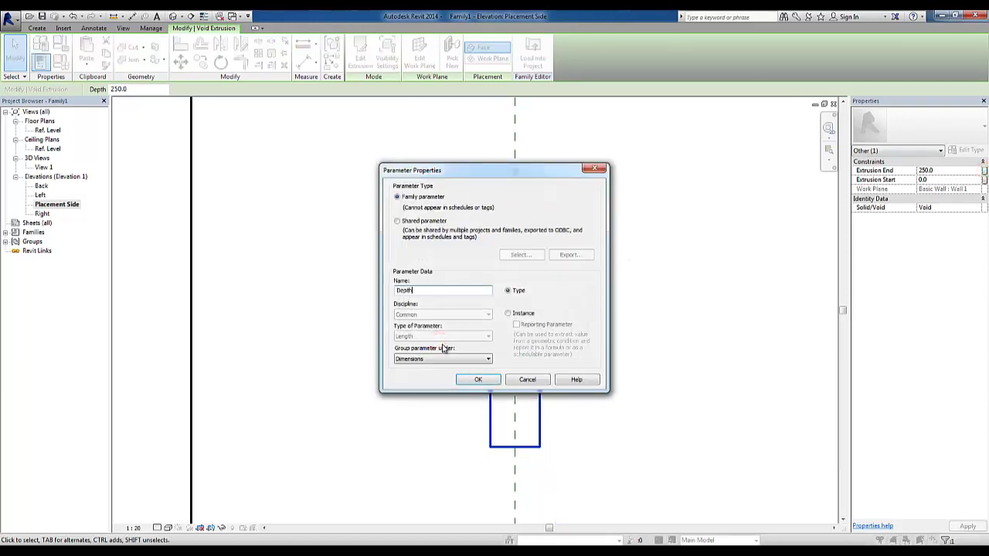
pyautogui.click(475, 378)
pyautogui.click(488, 361)
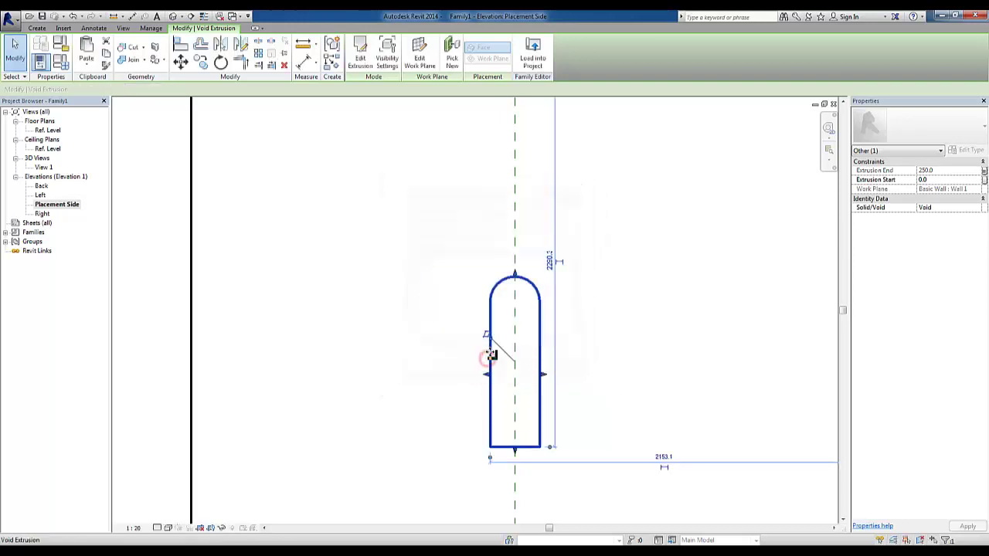
# Cut the wall with the arched void and orbit the 3D view to see the recess
pyautogui.click(135, 49)
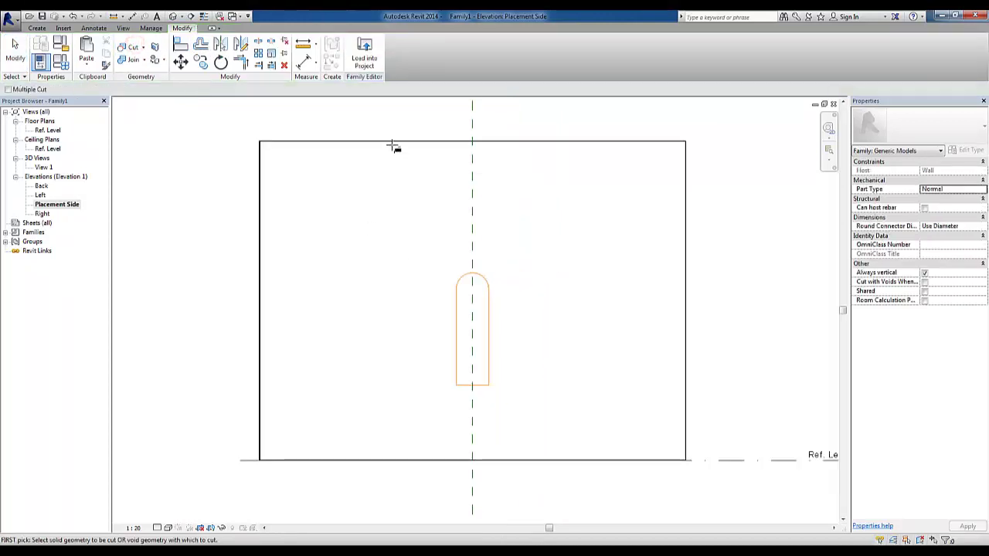
pyautogui.click(393, 145)
pyautogui.click(463, 278)
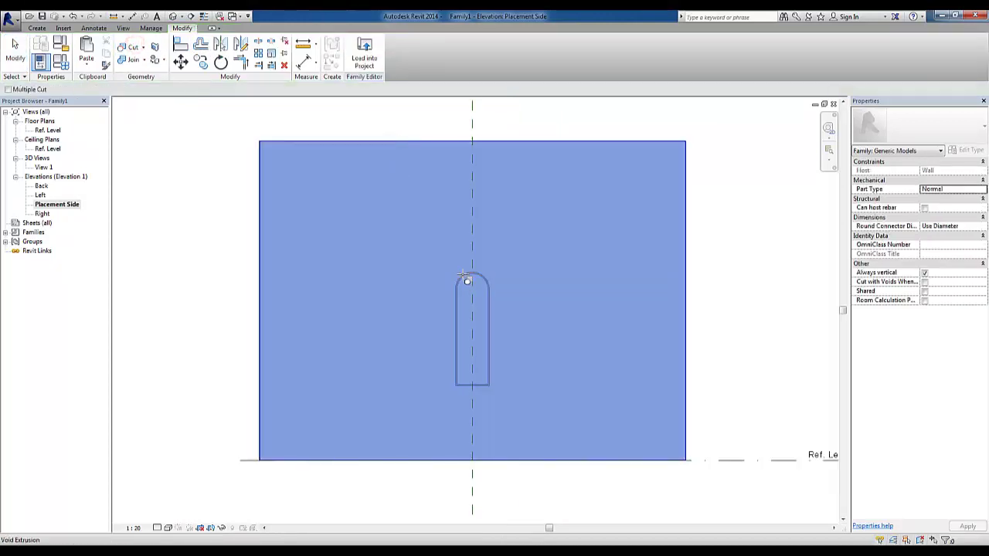
pyautogui.click(191, 17)
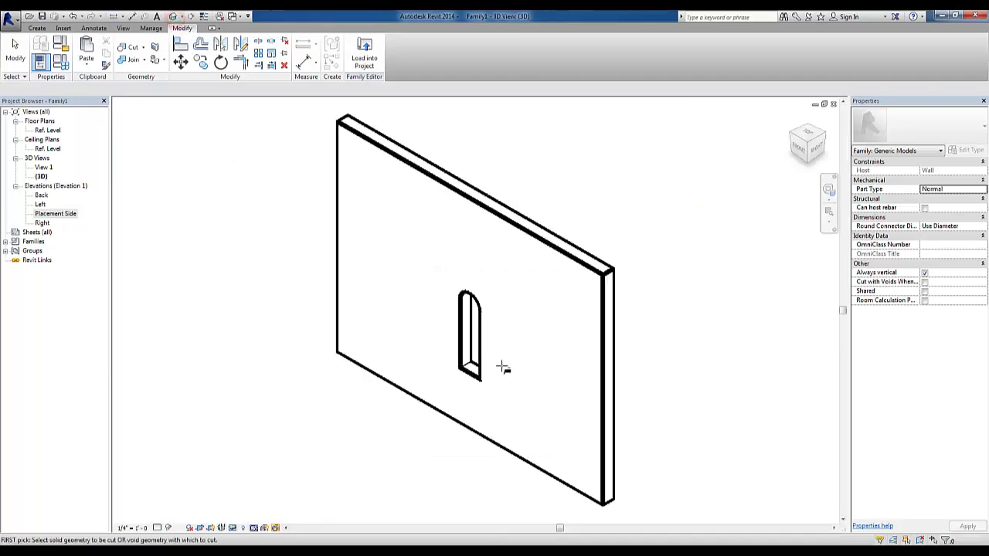
pyautogui.keyDown('shift'); pyautogui.moveTo(503, 364); pyautogui.dragTo(687, 347, button='middle'); pyautogui.keyUp('shift')
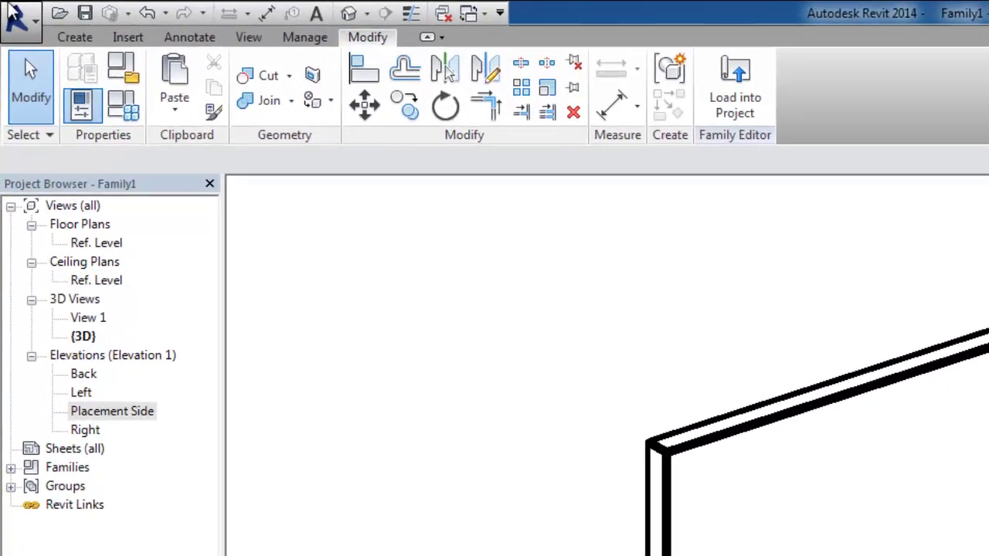
# Save the family file as Recessed_Arch.rfa
pyautogui.click(16, 17)
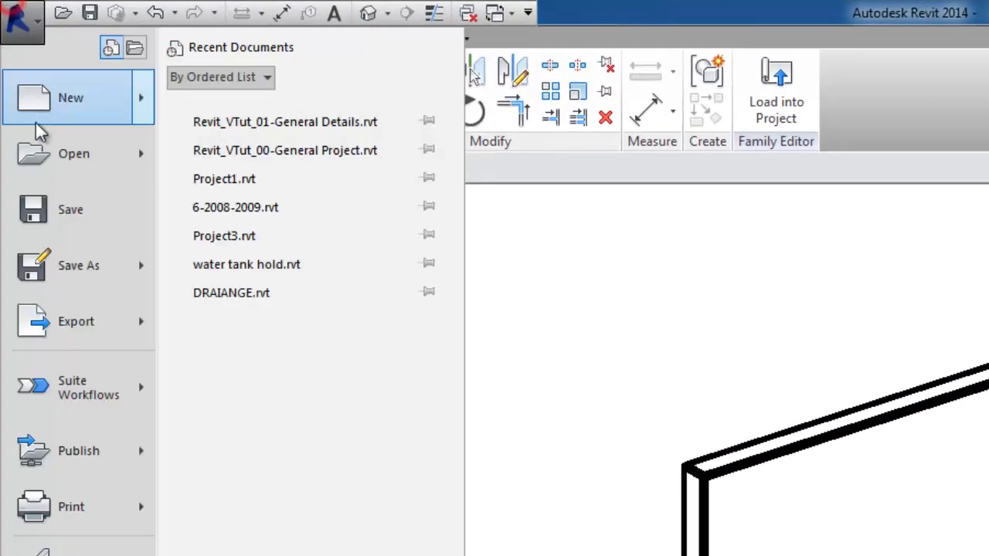
pyautogui.click(75, 272)
pyautogui.click(258, 189)
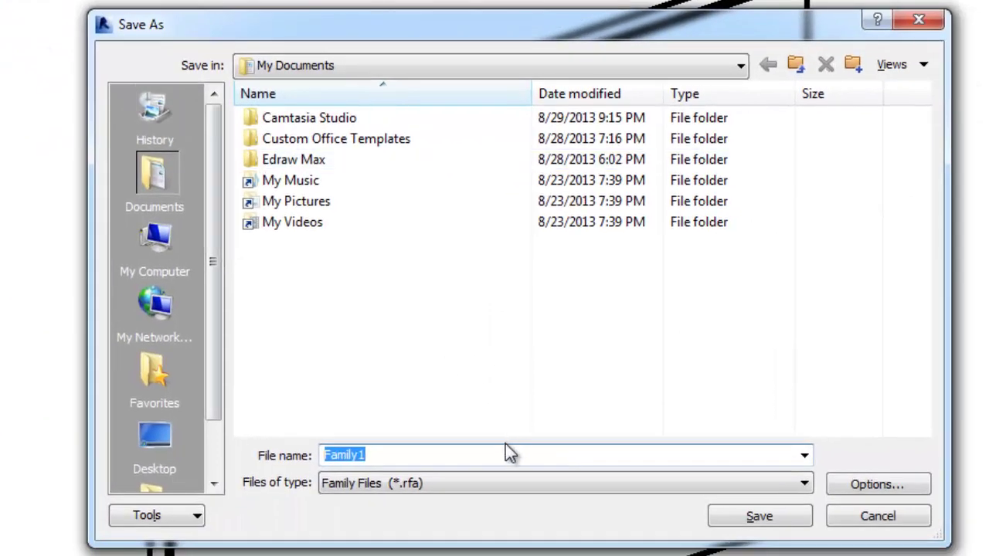
pyautogui.write('Recess')
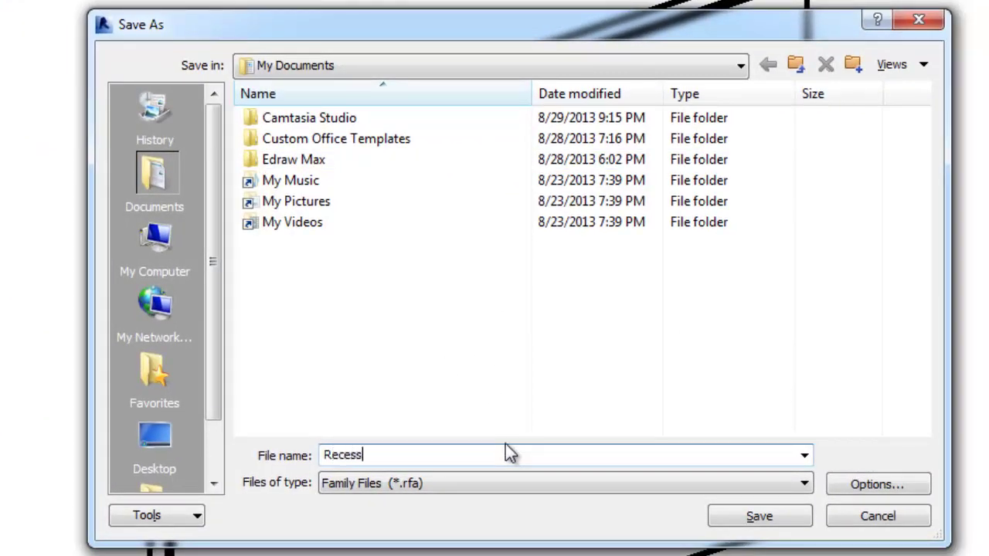
pyautogui.write('ed Arch')
pyautogui.press('Left')
pyautogui.press('Left')
pyautogui.press('Left')
pyautogui.press('BackSpace')
pyautogui.write('_')
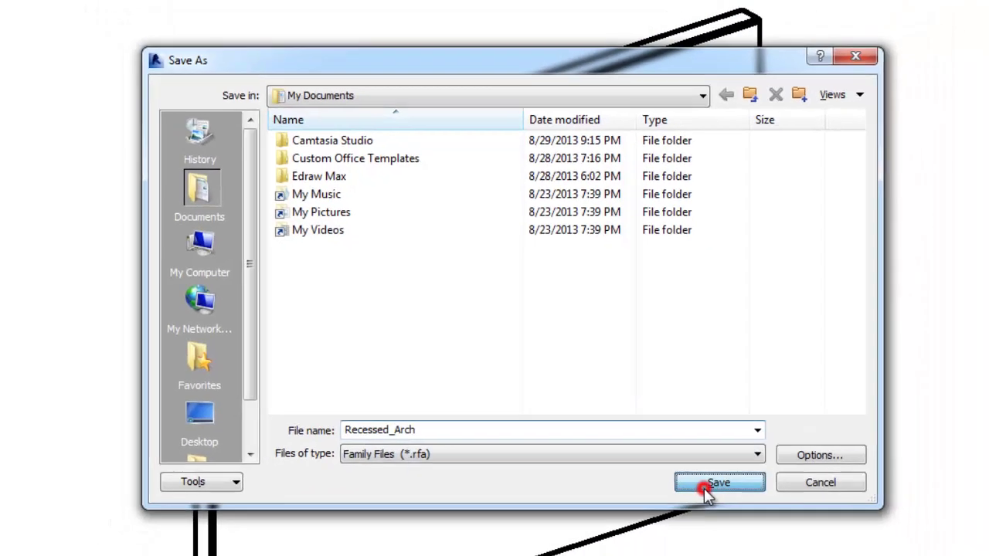
pyautogui.click(734, 519)
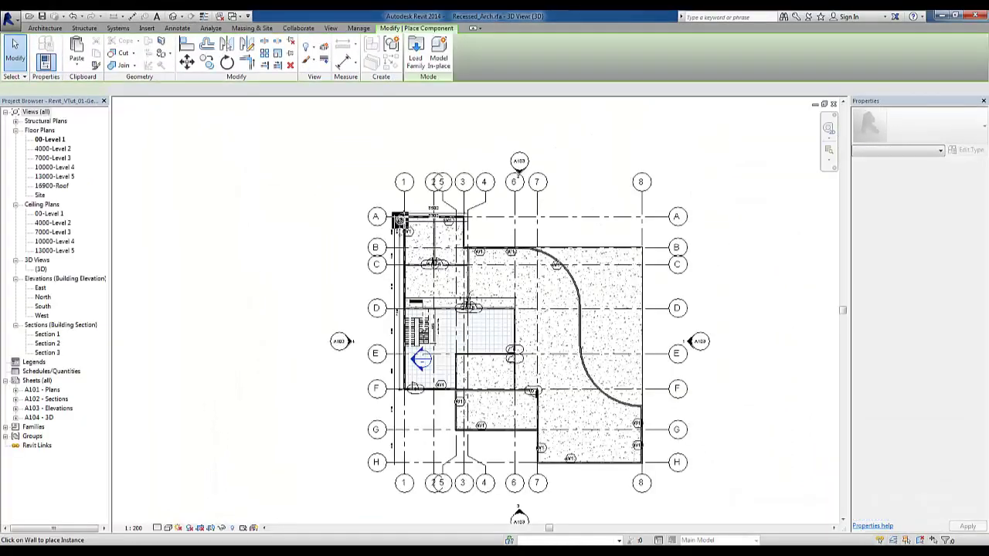
# Place a Recessed_Arch in the ground-floor wall in the floor plan
pyautogui.scroll(5, 599, 217)
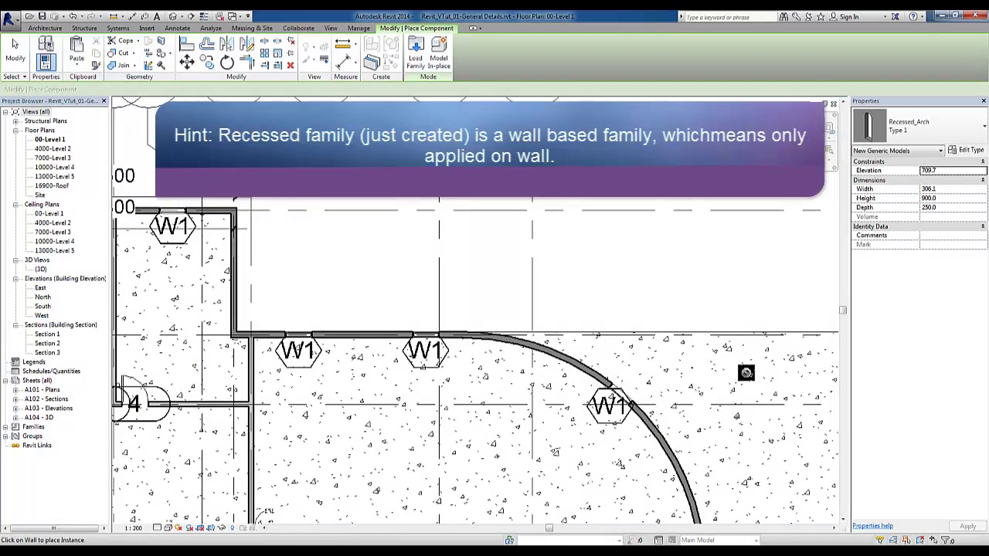
pyautogui.scroll(1, 495, 315)
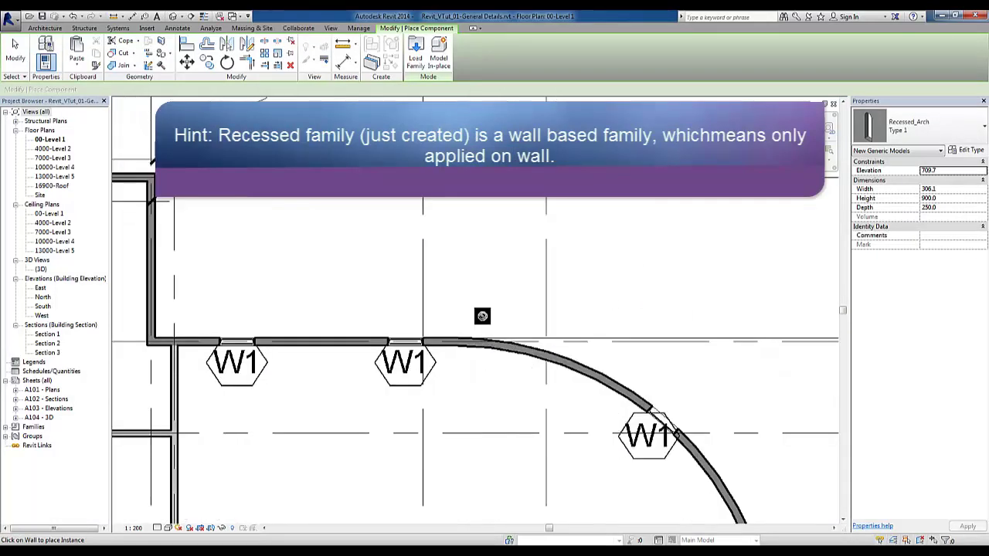
pyautogui.scroll(2, 456, 325)
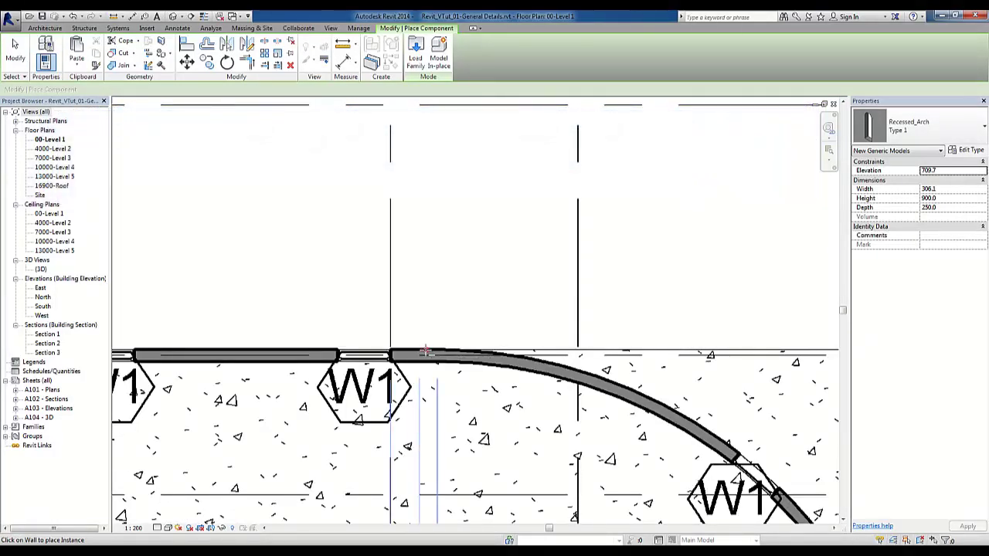
pyautogui.click(424, 352)
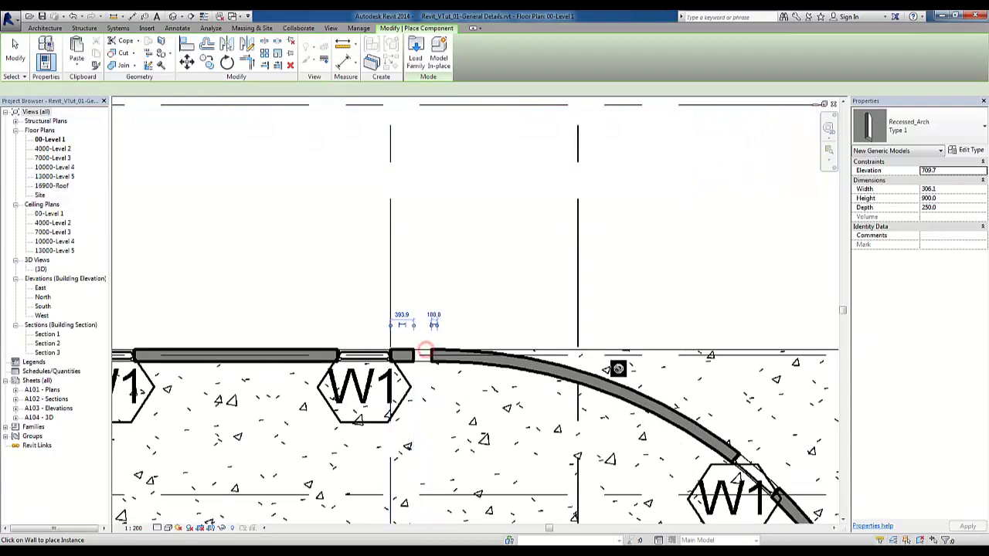
# In the 3D view, place a recessed arch in the ground-floor wall beside the window
pyautogui.click(177, 16)
pyautogui.moveTo(555, 332)
pyautogui.keyDown('shift'); pyautogui.mouseDown(button='middle')
pyautogui.moveTo(461, 329)
pyautogui.moveTo(558, 325)
pyautogui.moveTo(669, 337)
pyautogui.moveTo(698, 376)
pyautogui.moveTo(422, 289)
pyautogui.moveTo(500, 249)
pyautogui.mouseUp(button='middle'); pyautogui.keyUp('shift')
pyautogui.scroll(-3, 697, 375)
pyautogui.scroll(-3, 500, 250)
pyautogui.scroll(4, 510, 340)
pyautogui.scroll(3, 466, 335)
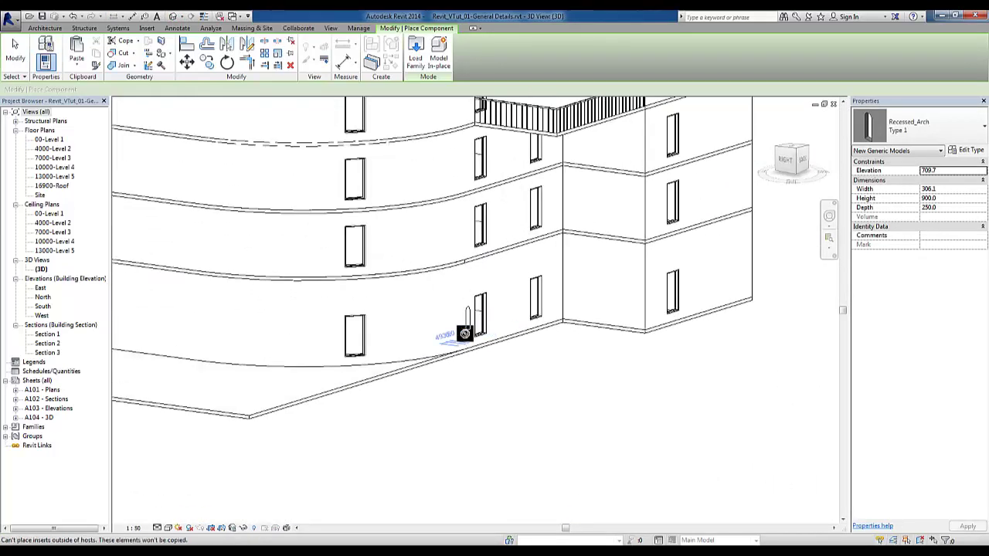
pyautogui.scroll(3, 468, 331)
pyautogui.scroll(3, 486, 336)
pyautogui.moveTo(486, 335)
pyautogui.keyDown('shift'); pyautogui.mouseDown(button='middle')
pyautogui.moveTo(448, 331)
pyautogui.moveTo(686, 349)
pyautogui.moveTo(645, 362)
pyautogui.mouseUp(button='middle'); pyautogui.keyUp('shift')
pyautogui.moveTo(510, 354)
pyautogui.mouseDown(button='middle')
pyautogui.moveTo(618, 334)
pyautogui.moveTo(730, 296)
pyautogui.mouseUp(button='middle')
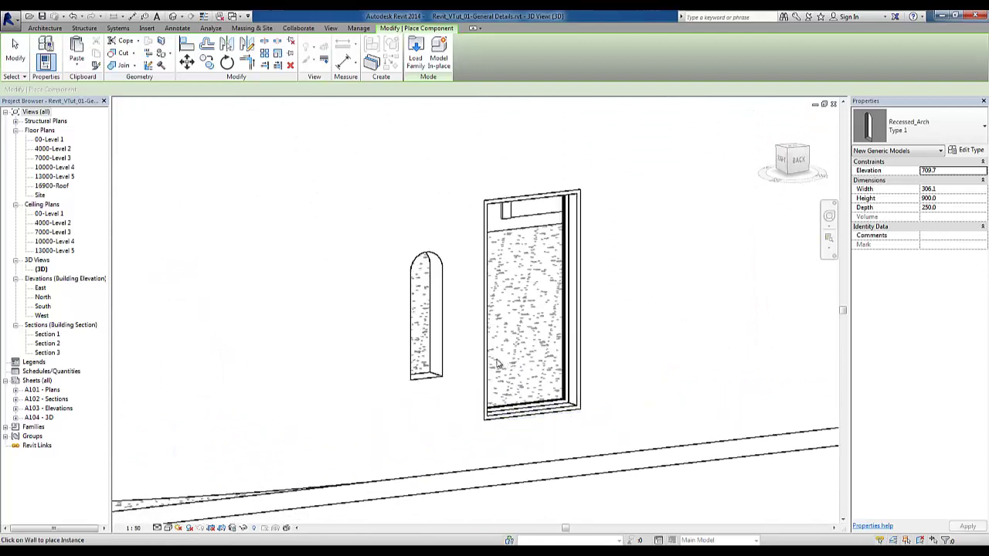
pyautogui.click(433, 373)
pyautogui.press('Escape')
pyautogui.press('Escape')
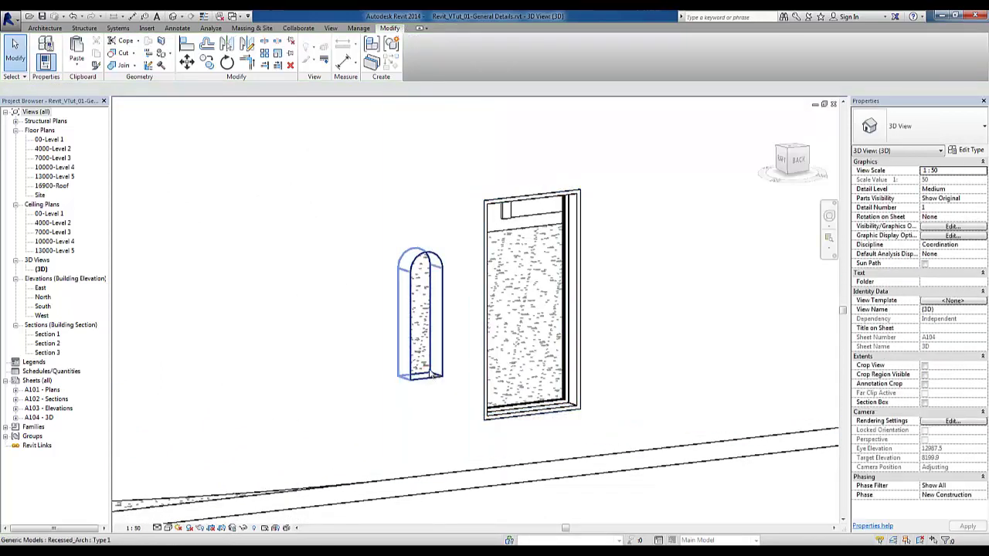
# Inspect the placed arch's properties, then zoom back out
pyautogui.click(429, 371)
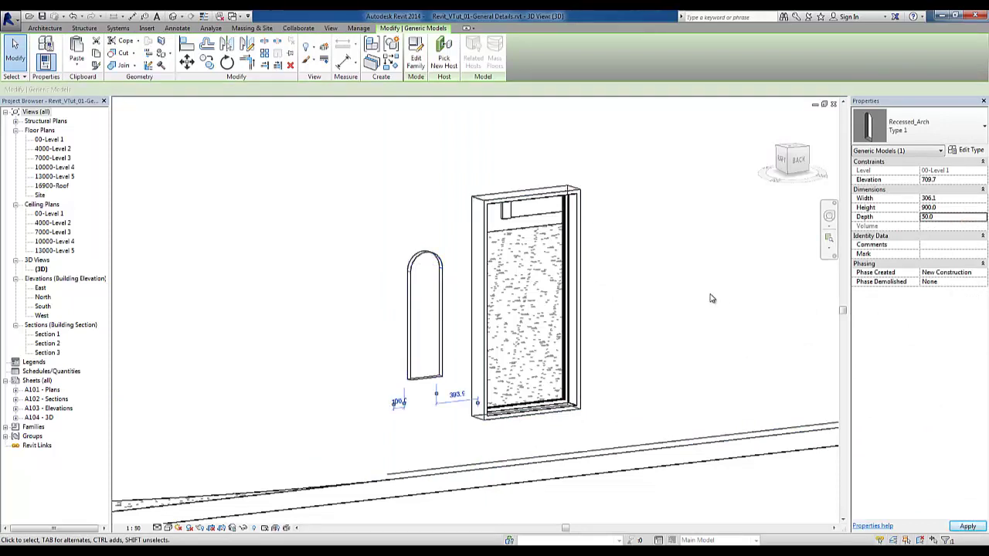
pyautogui.click(602, 375)
pyautogui.scroll(-1, 595, 391)
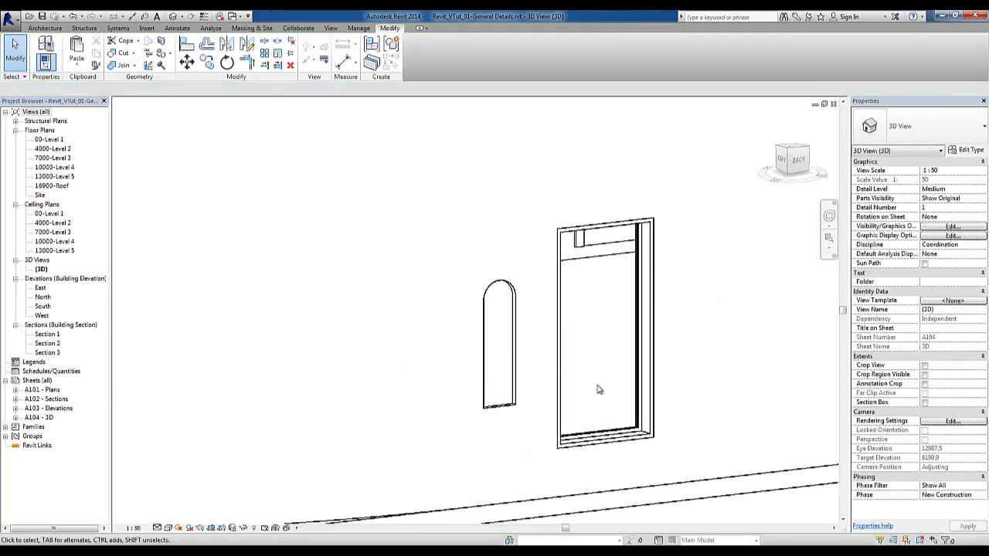
pyautogui.scroll(-2, 596, 390)
pyautogui.scroll(-2, 596, 391)
pyautogui.scroll(-1, 597, 396)
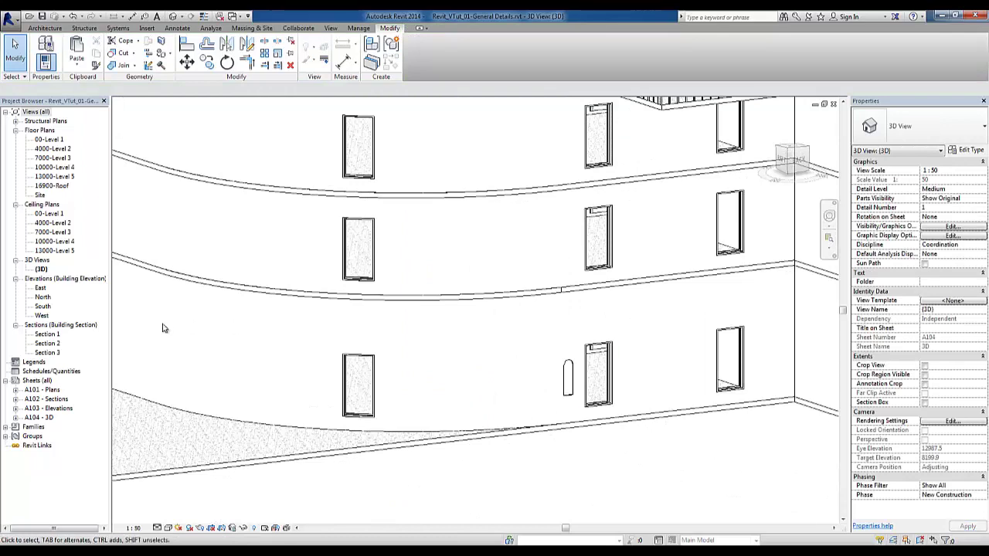
pyautogui.scroll(-2, 158, 349)
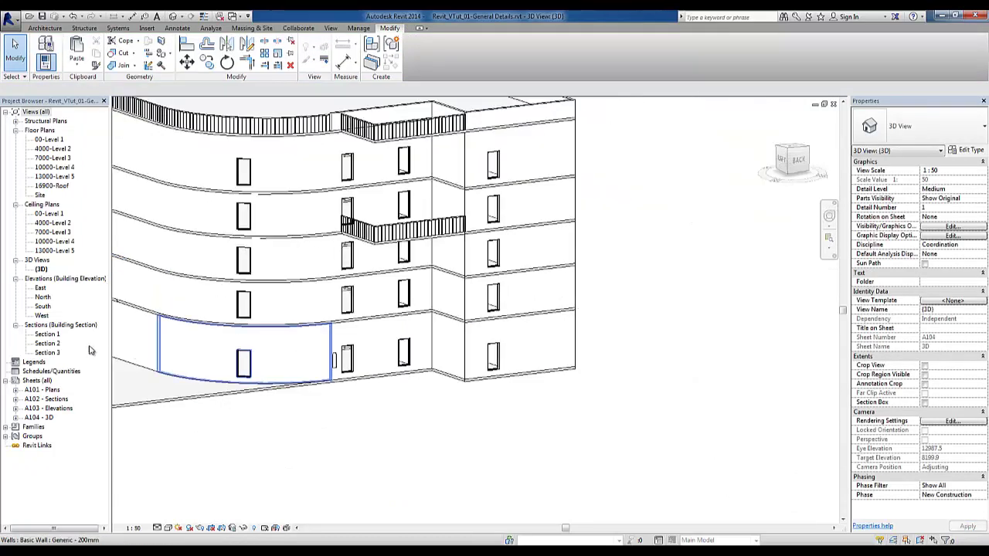
# Open the East elevation and bring the top storey into view
pyautogui.doubleClick(40, 288)
pyautogui.moveTo(421, 379); pyautogui.dragTo(422, 296, button='middle')
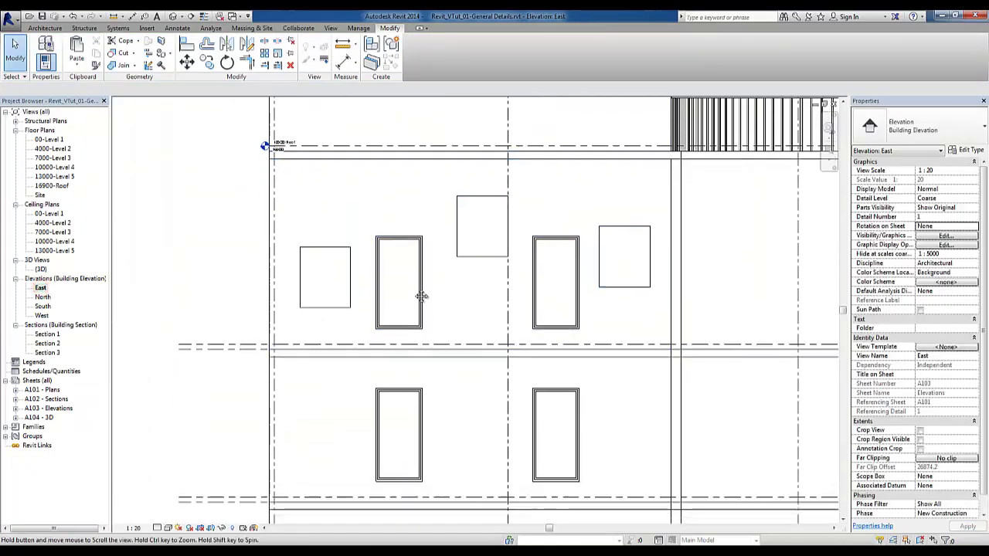
pyautogui.click(351, 267)
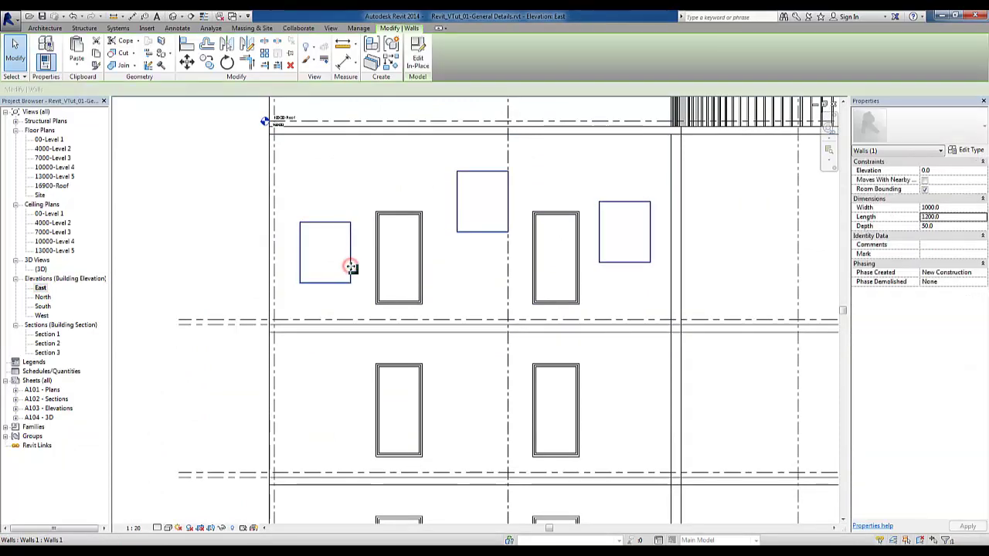
pyautogui.press('Escape')
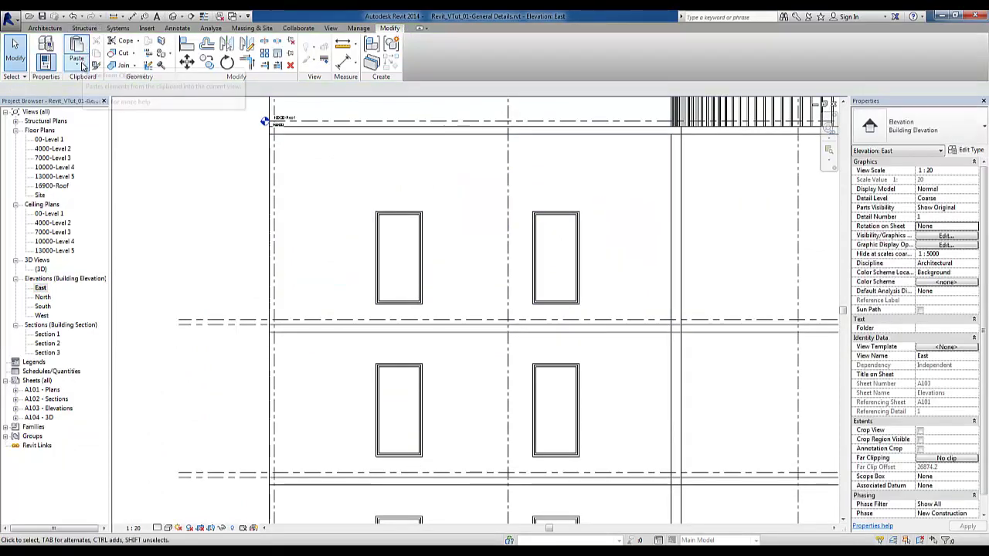
# Start placing a Recessed_Arch component with Depth 50 and Height 600
pyautogui.click(45, 29)
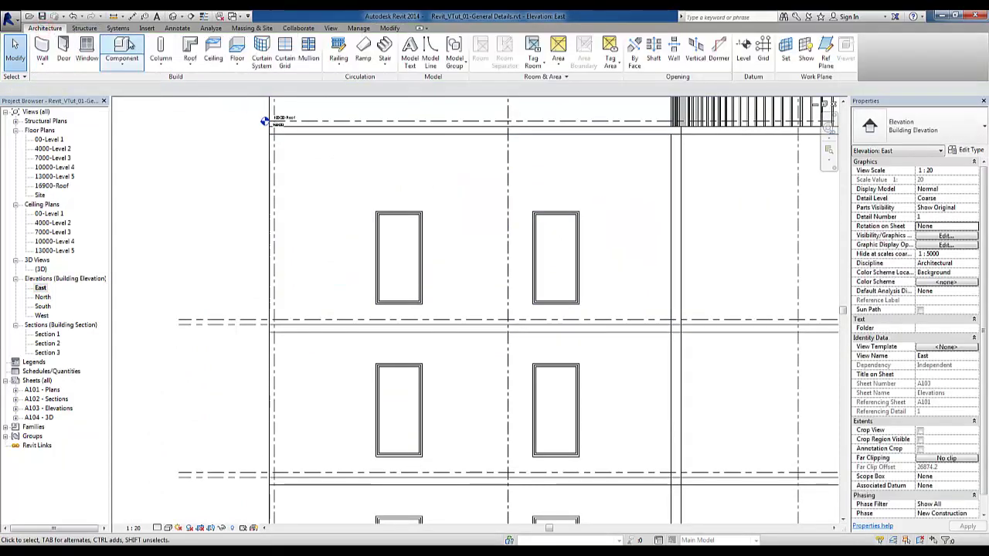
pyautogui.click(123, 46)
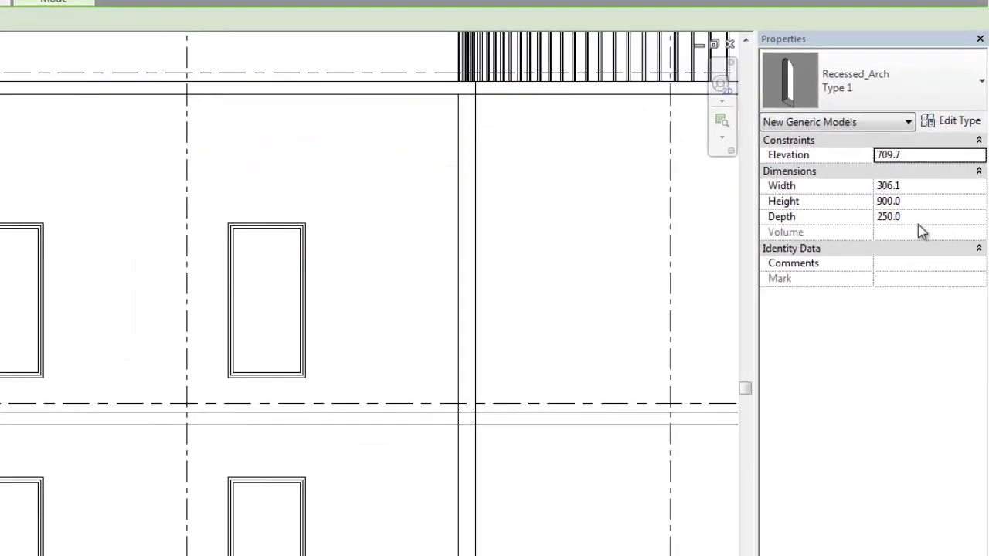
pyautogui.click(947, 207)
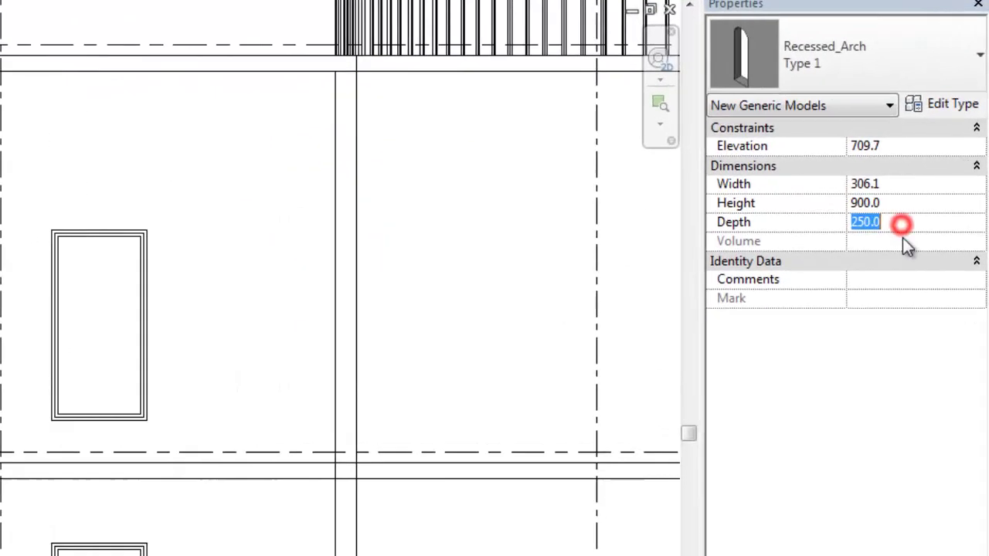
pyautogui.write('50')
pyautogui.click(922, 200)
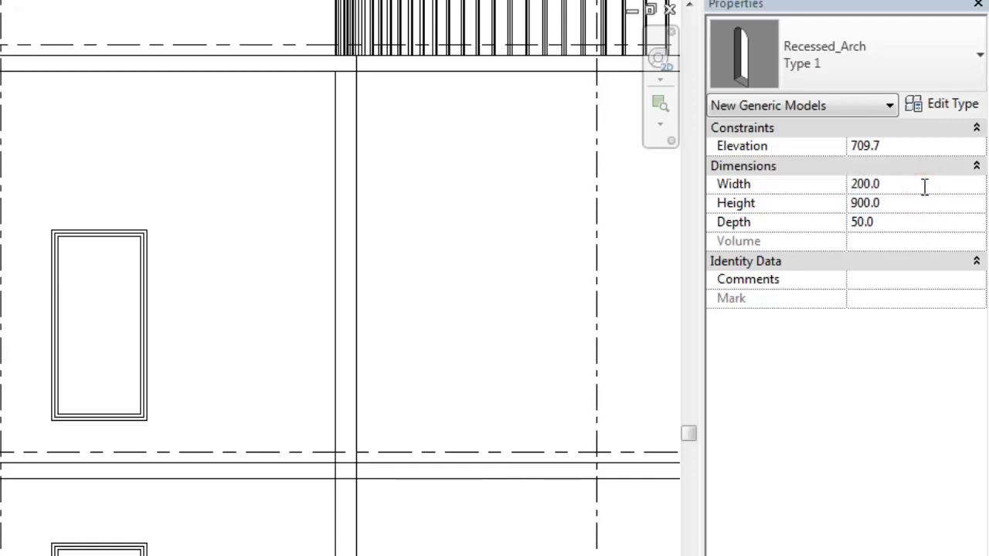
pyautogui.write('600')
pyautogui.press('Return')
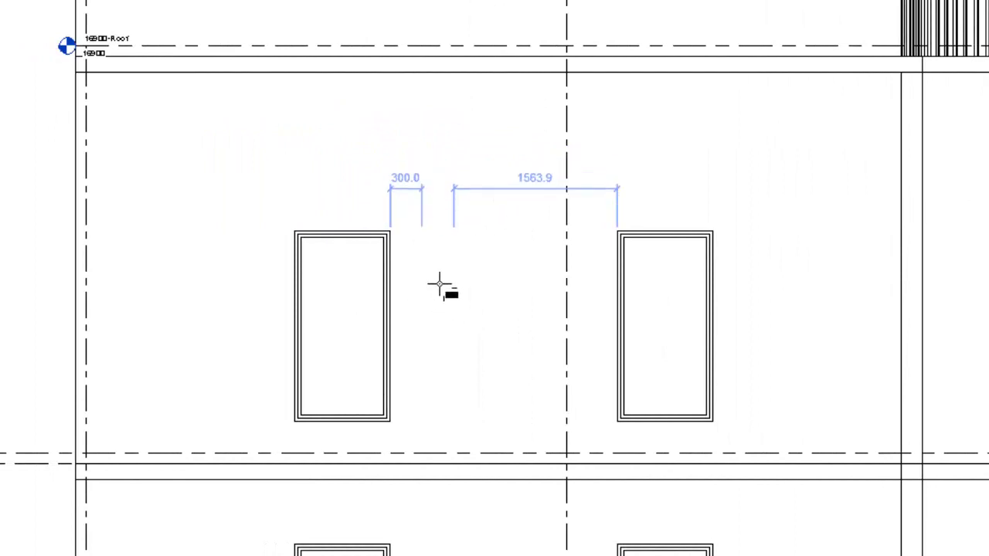
# Place three arches between the two top-floor windows
pyautogui.click(437, 282)
pyautogui.click(496, 333)
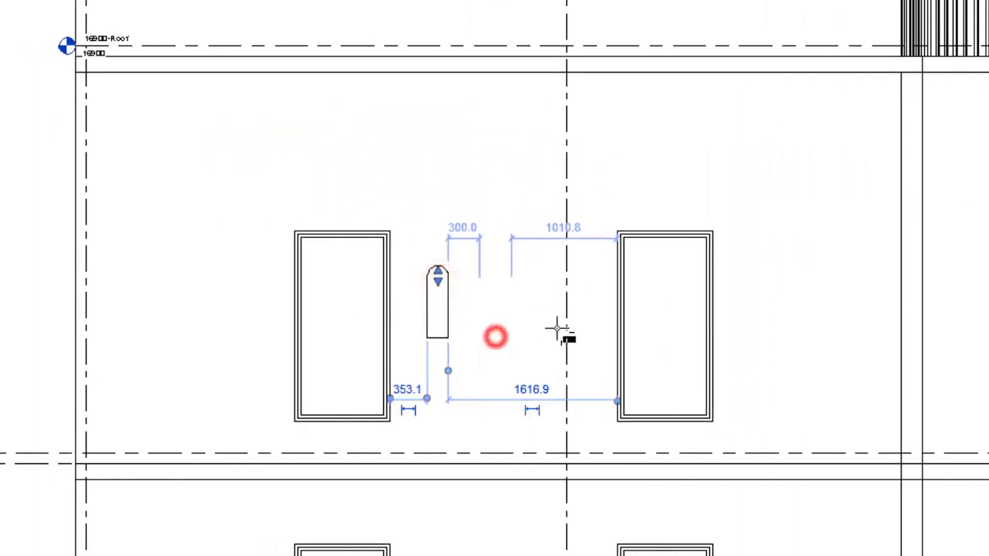
pyautogui.click(551, 288)
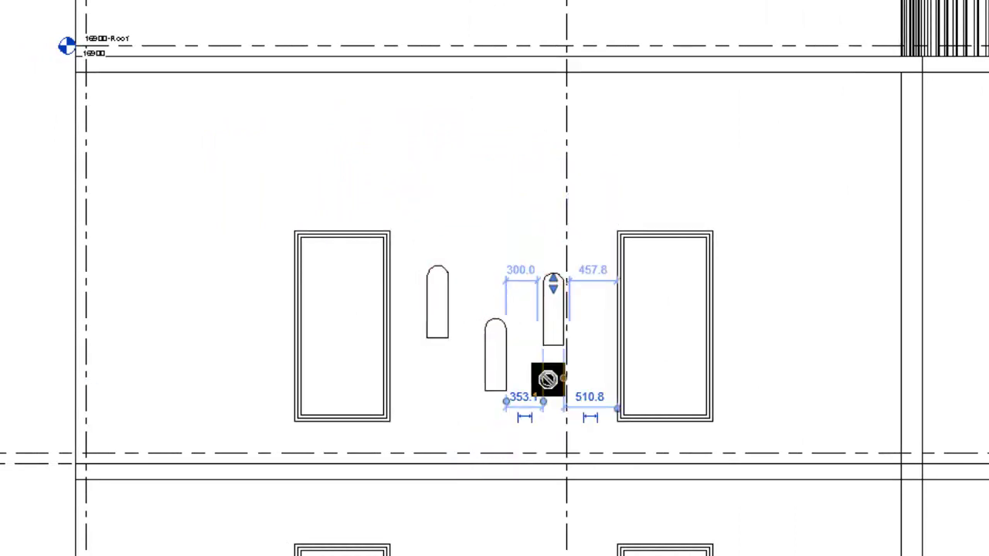
pyautogui.press('Escape')
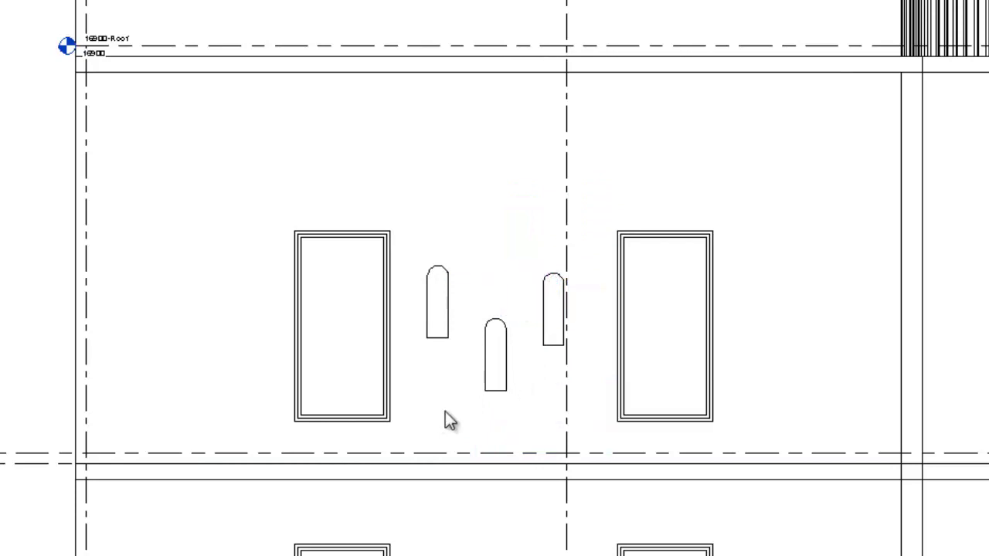
# Align the middle and right arch tops to the left arch's top with AL
pyautogui.press('a')
pyautogui.press('l')
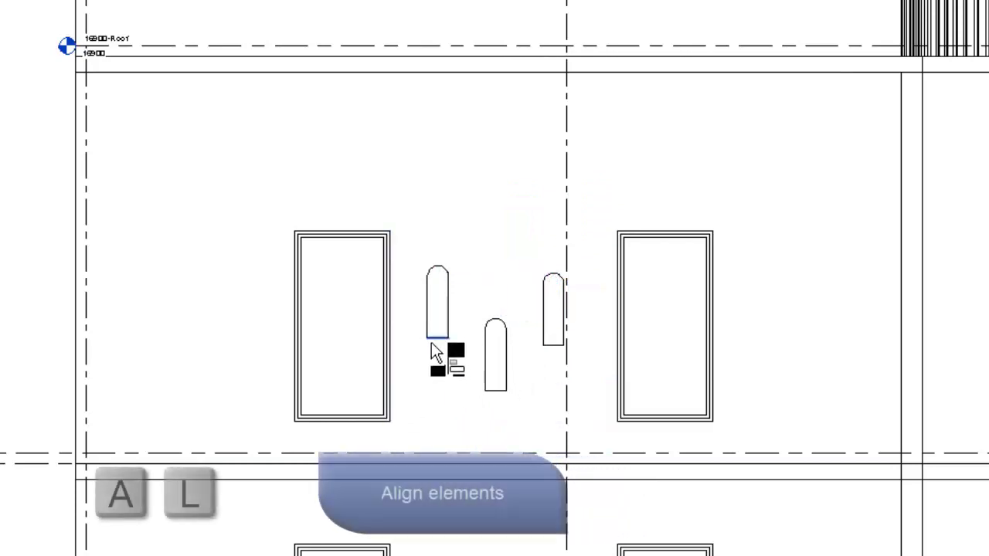
pyautogui.click(431, 340)
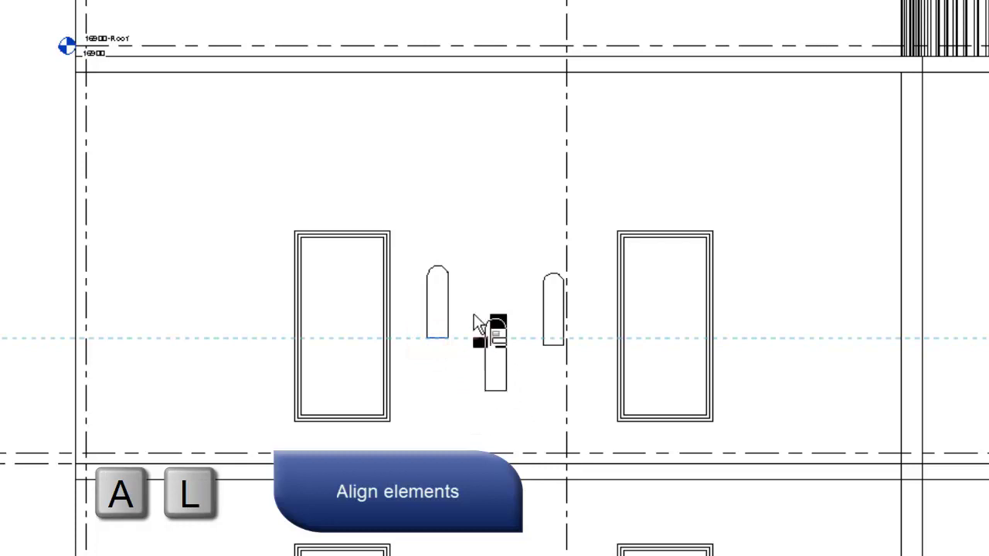
pyautogui.click(472, 275)
pyautogui.click(443, 276)
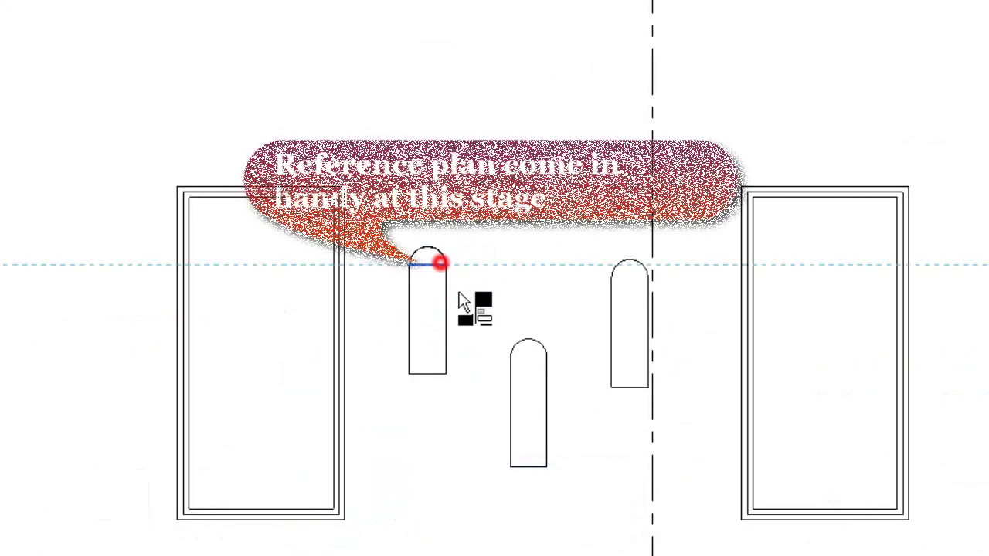
pyautogui.click(532, 356)
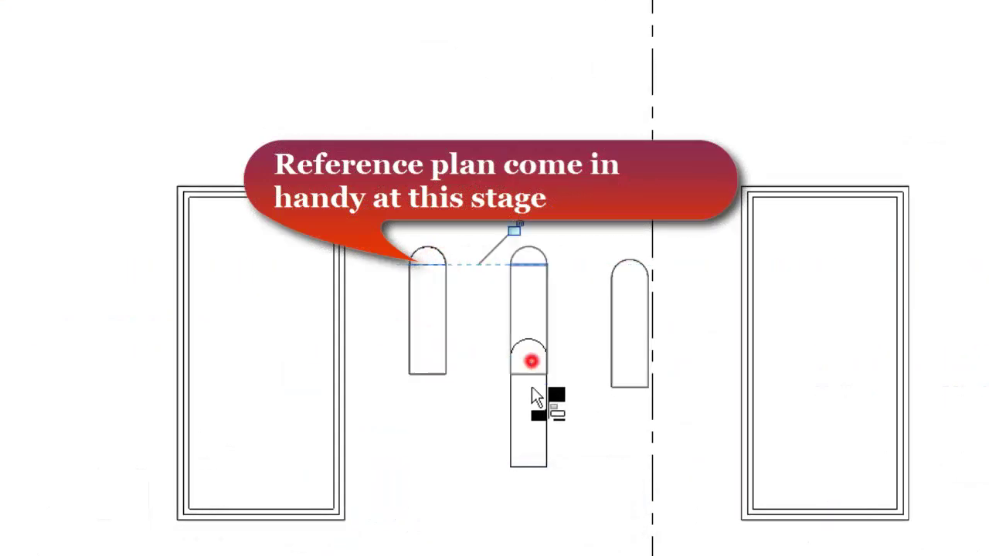
pyautogui.click(545, 266)
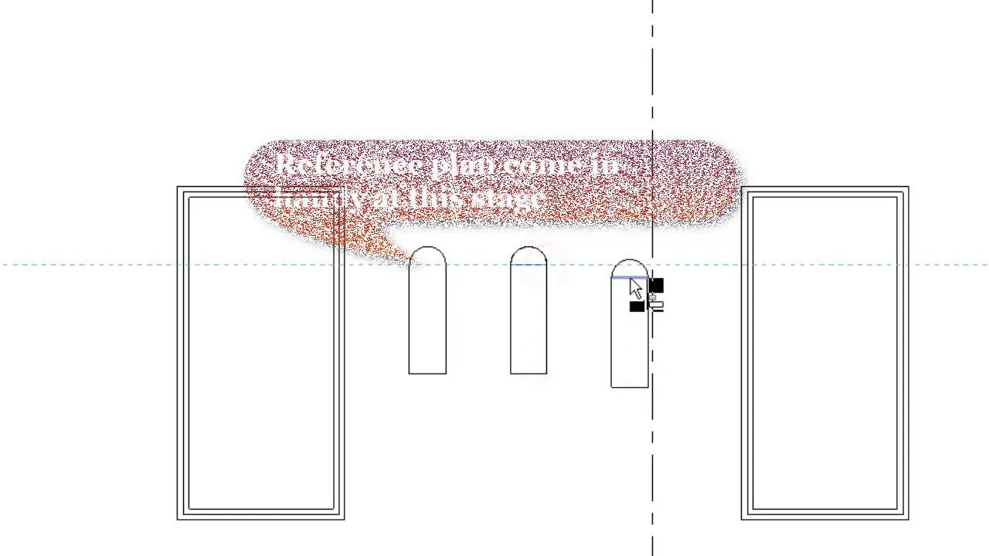
pyautogui.click(629, 277)
pyautogui.click(532, 260)
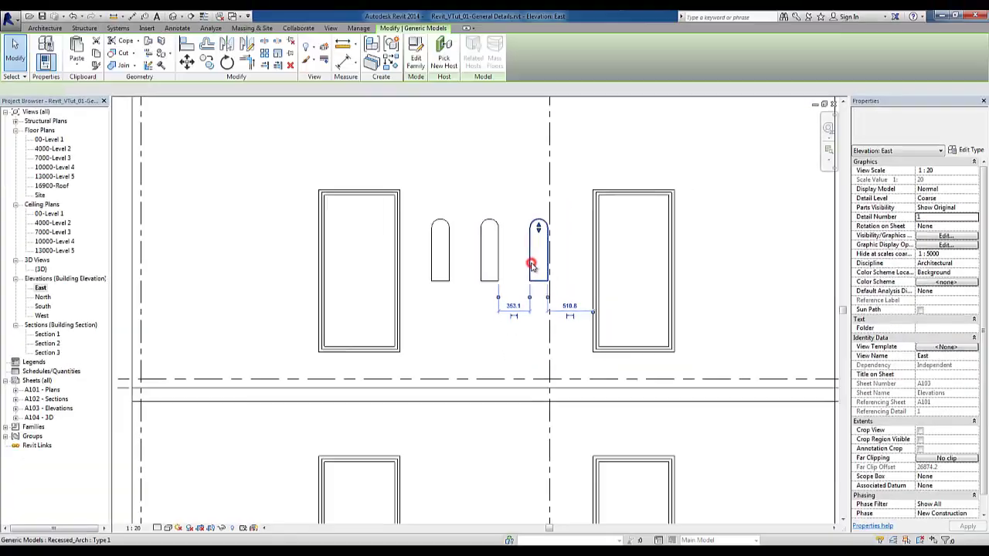
pyautogui.click(465, 215)
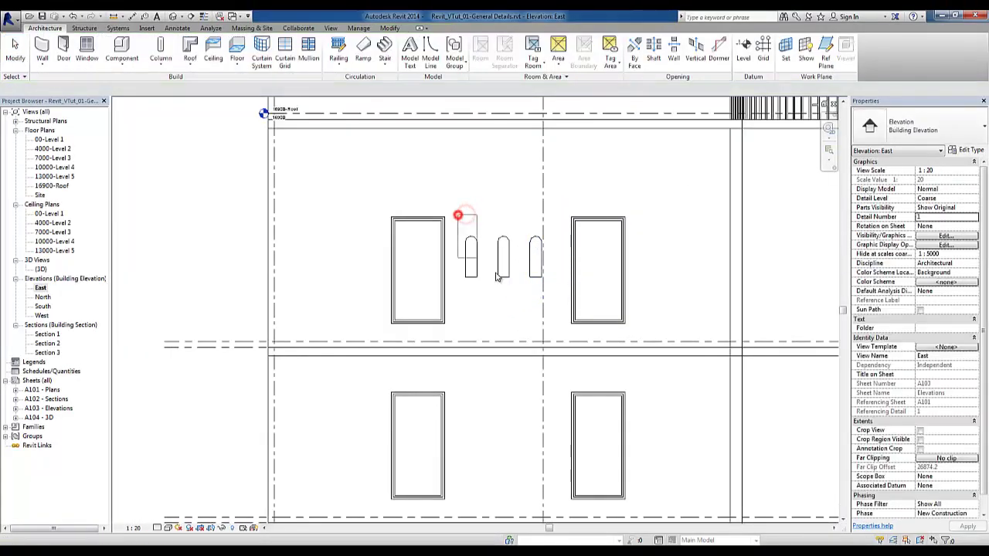
pyautogui.moveTo(463, 214); pyautogui.dragTo(557, 298)
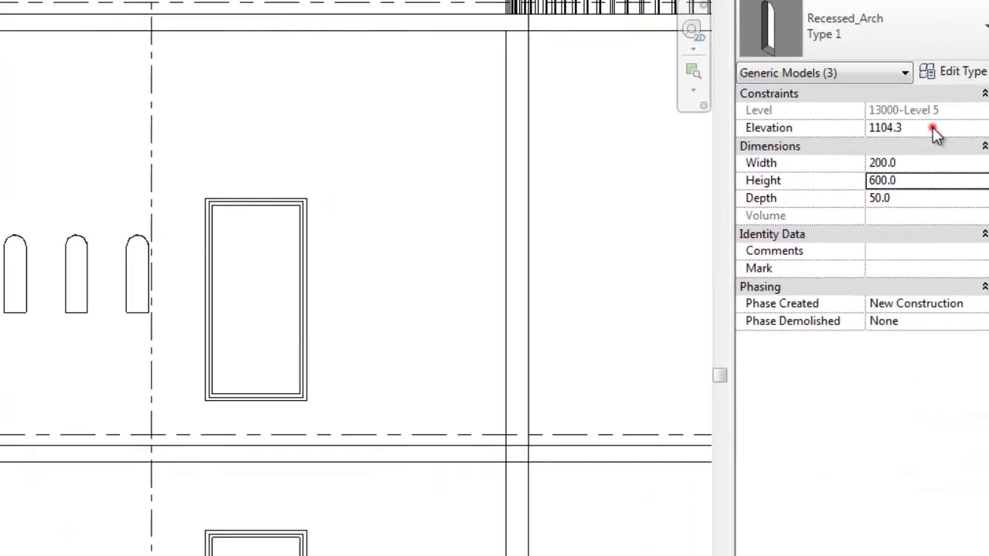
pyautogui.click(933, 121)
pyautogui.write('900')
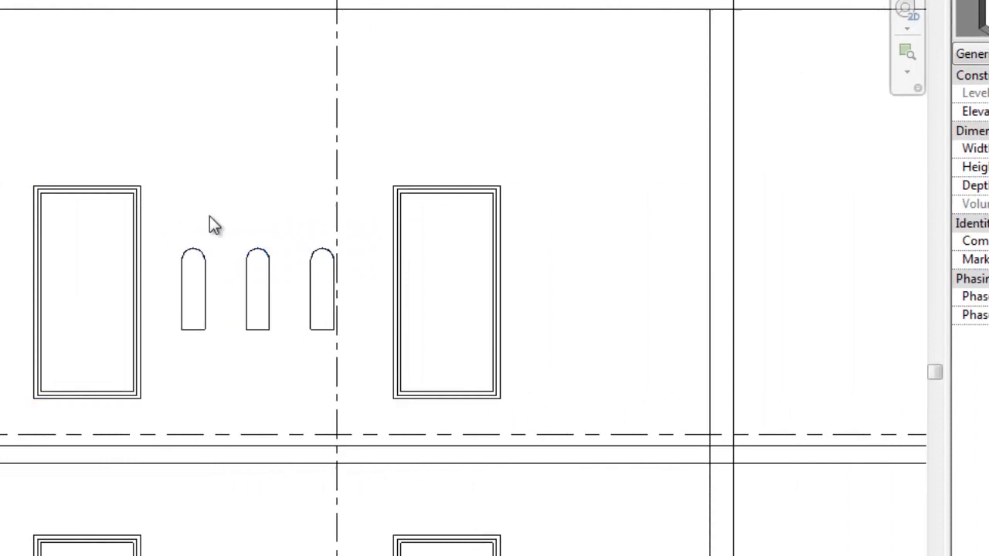
pyautogui.click(208, 216)
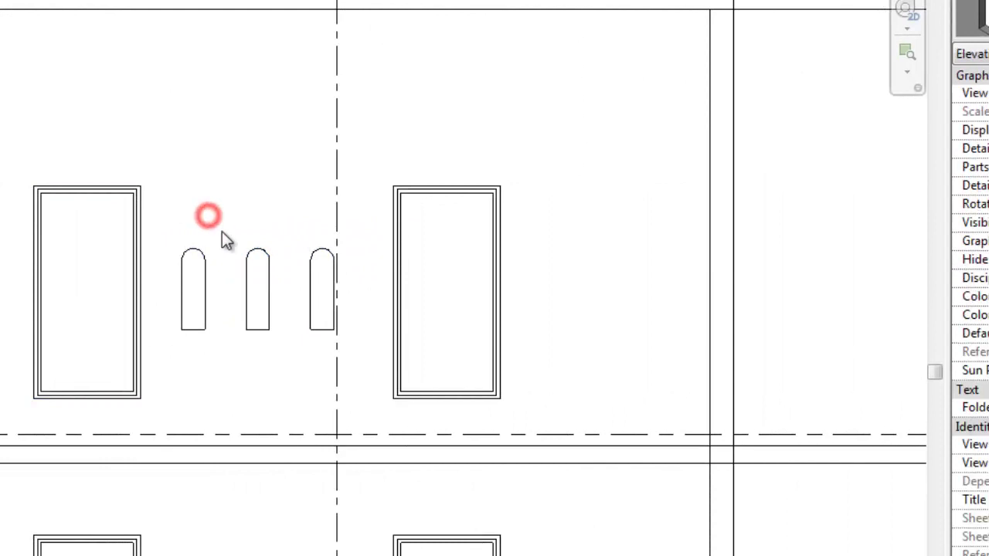
pyautogui.scroll(-2, 218, 236)
pyautogui.press('d')
pyautogui.press('i')
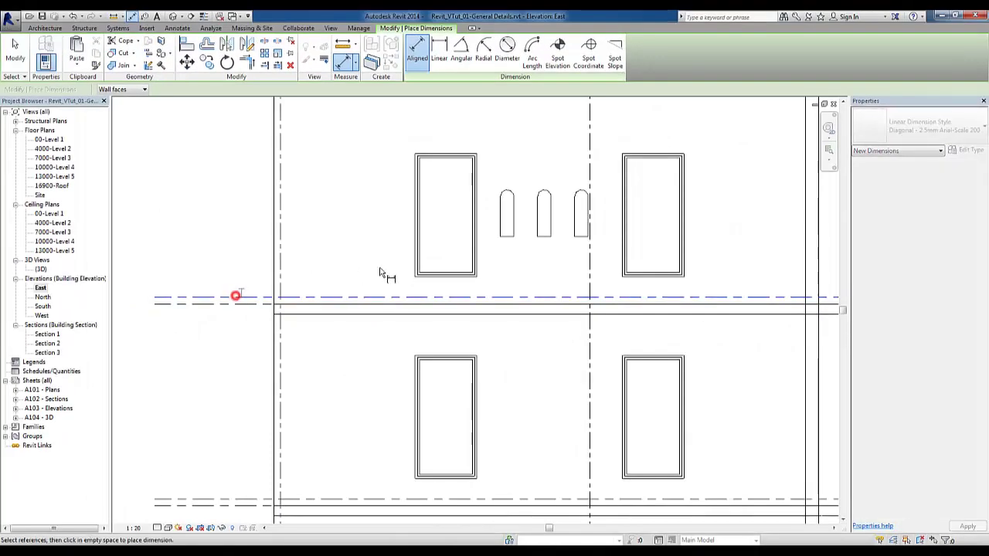
pyautogui.click(580, 238)
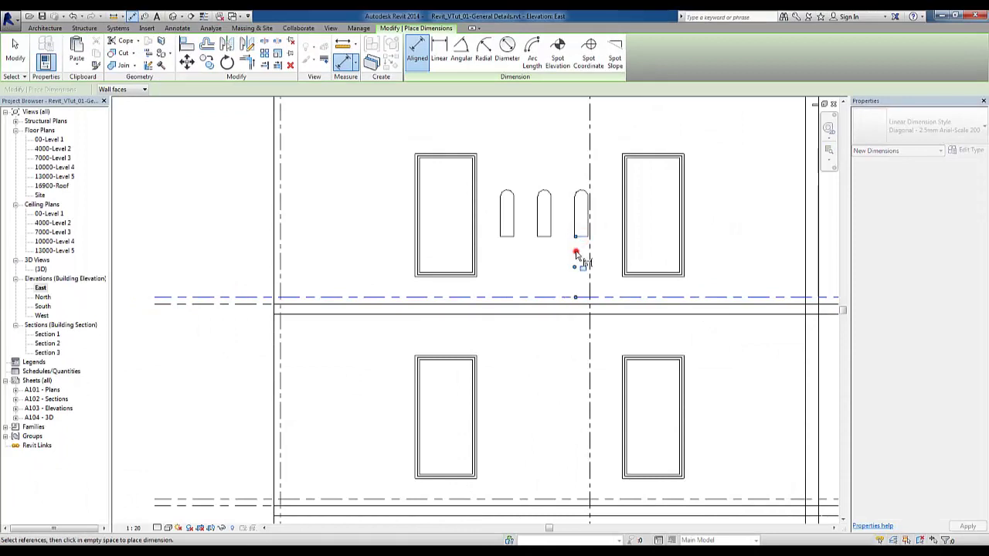
pyautogui.scroll(2, 578, 254)
pyautogui.scroll(3, 580, 247)
pyautogui.scroll(3, 587, 232)
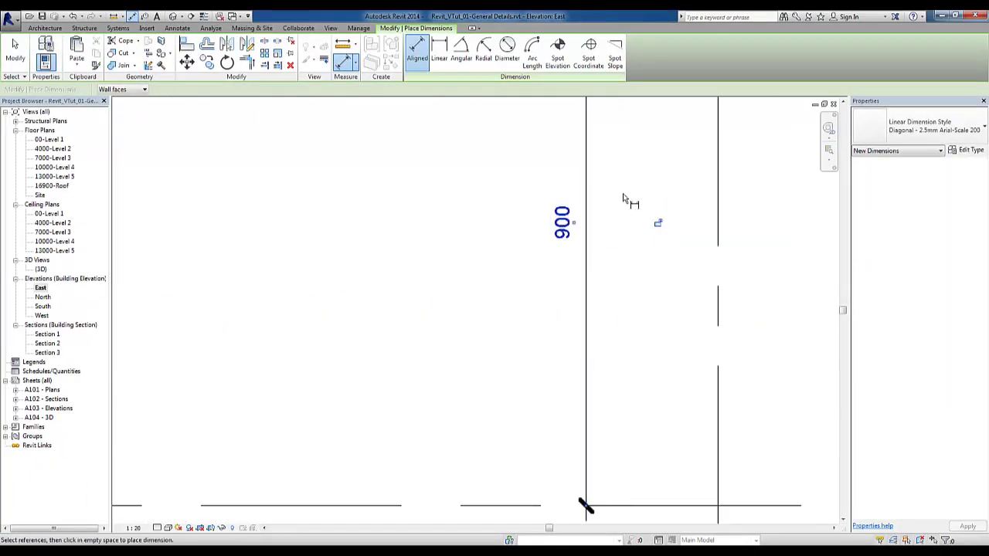
pyautogui.scroll(-2, 621, 232)
pyautogui.scroll(-2, 618, 255)
pyautogui.scroll(-2, 618, 260)
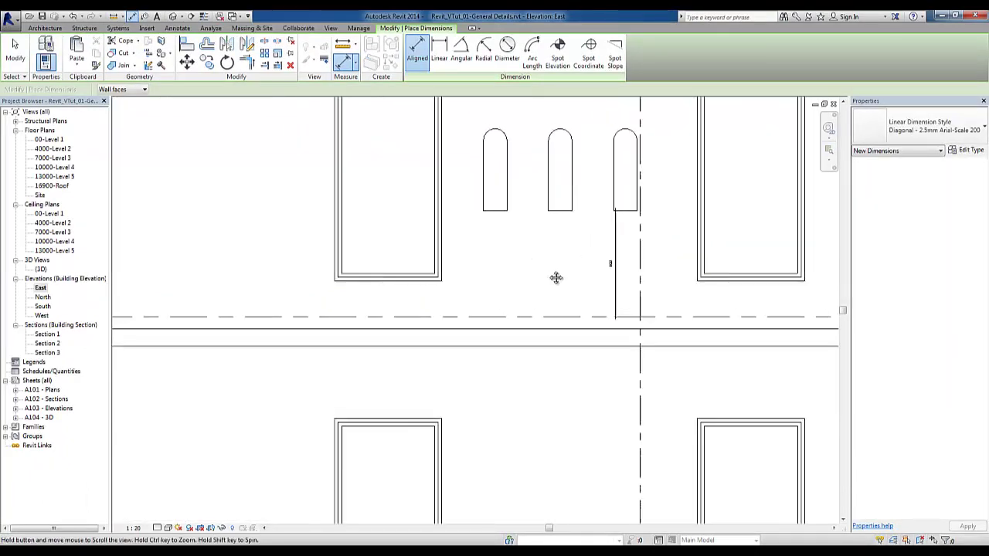
pyautogui.press('Escape')
pyautogui.press('Escape')
pyautogui.scroll(-3, 579, 201)
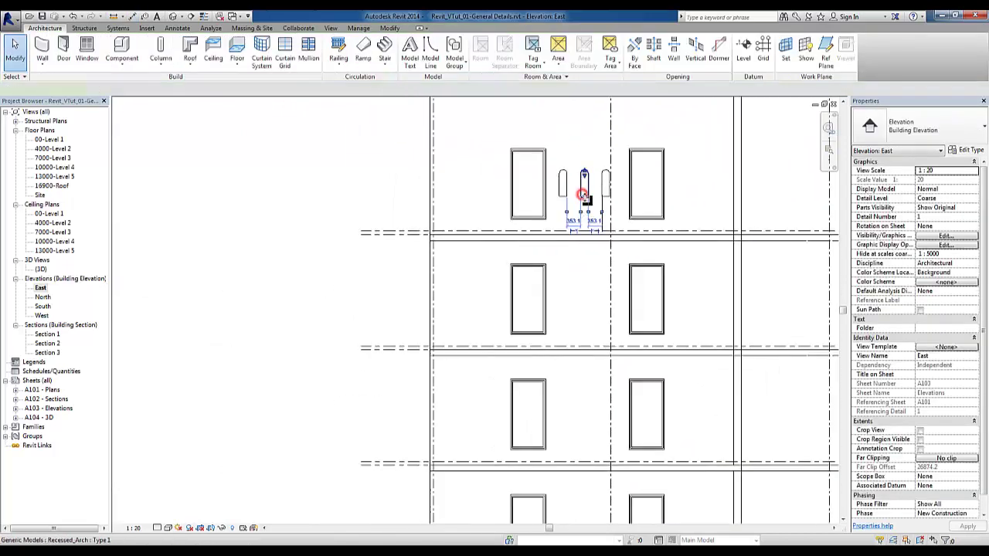
# Delete the copied arch that can't cut the wall, then place three single arches one storey down
pyautogui.moveTo(584, 194)
pyautogui.mouseDown()
pyautogui.moveTo(491, 313)
pyautogui.moveTo(483, 304)
pyautogui.mouseUp()
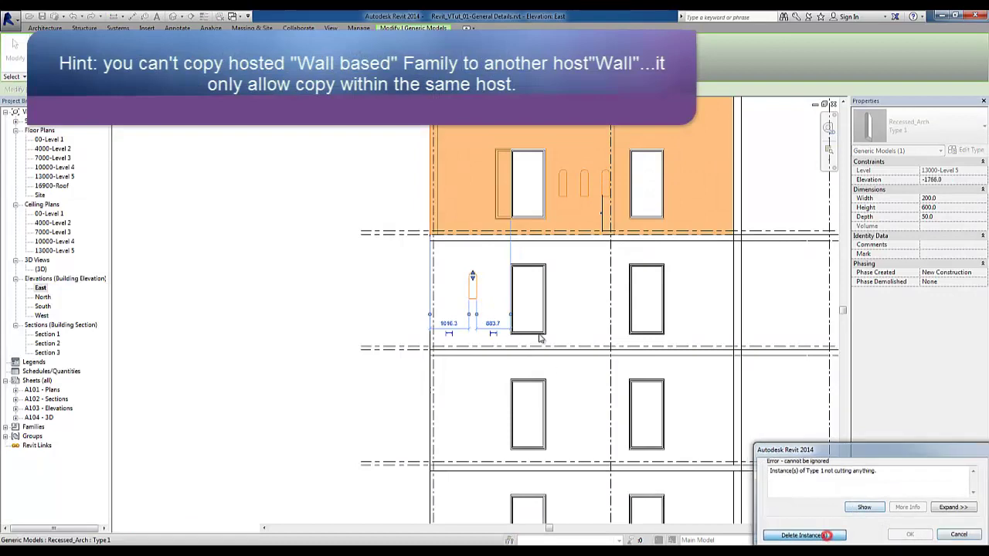
pyautogui.click(832, 534)
pyautogui.rightClick(562, 189)
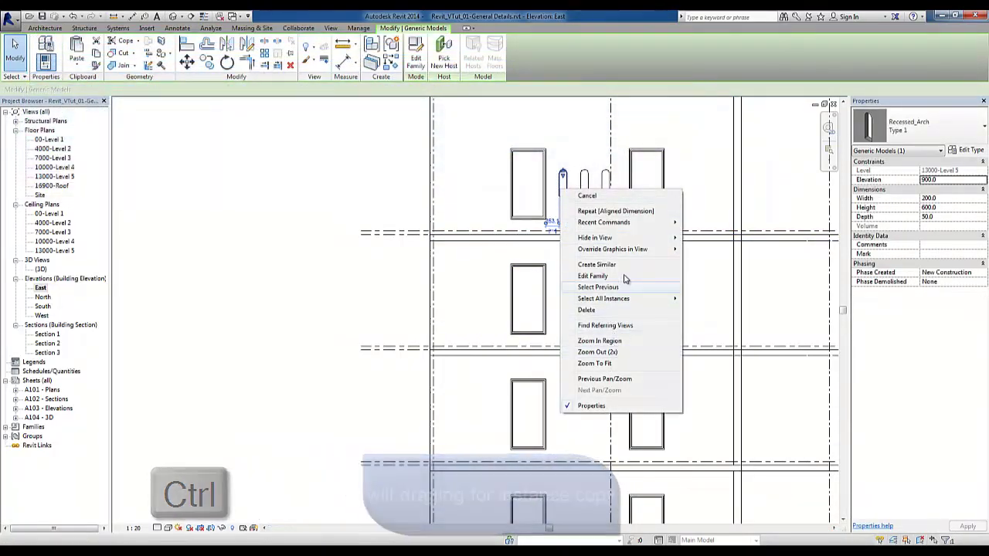
pyautogui.click(587, 265)
pyautogui.click(468, 302)
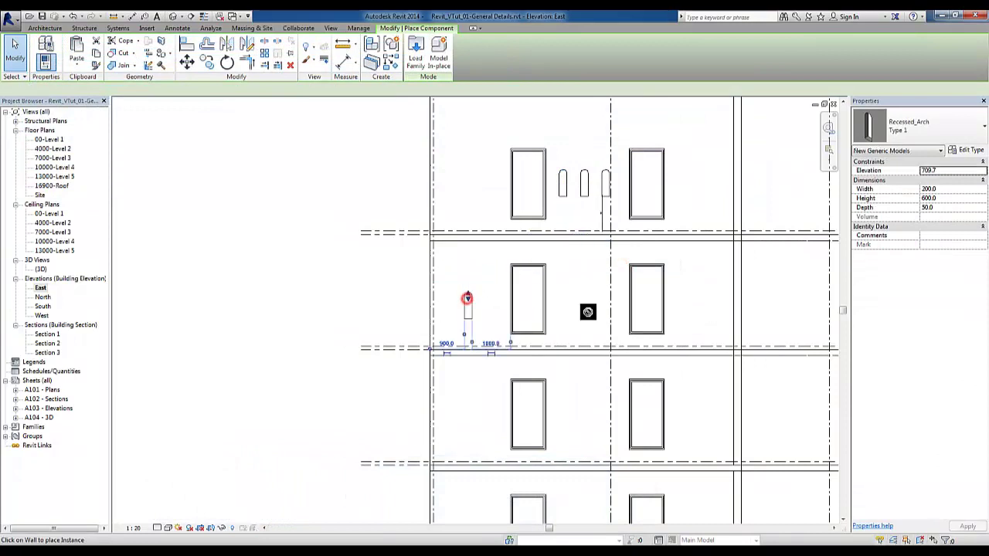
pyautogui.click(582, 309)
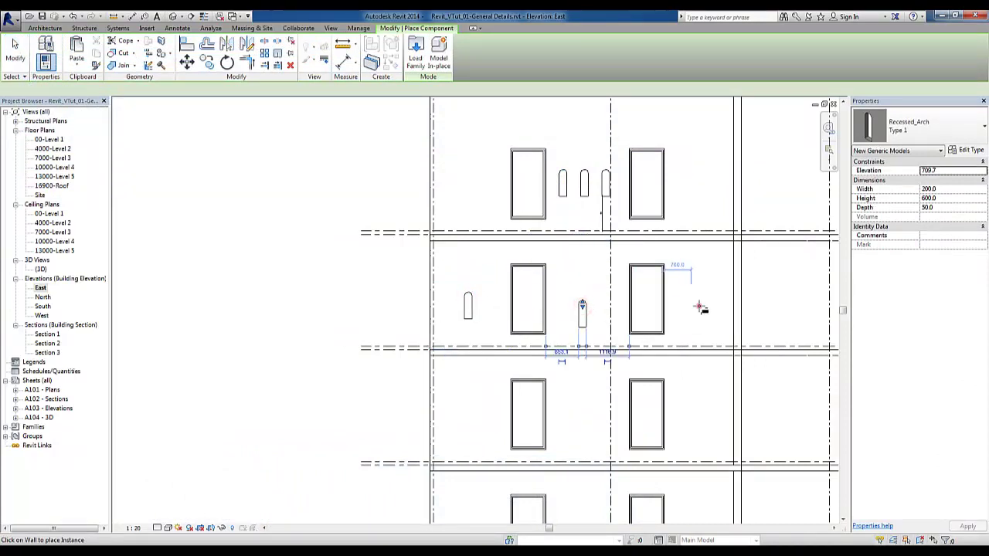
pyautogui.click(696, 308)
# Add small arches to the left, middle and right bays of the floor below
pyautogui.click(447, 427)
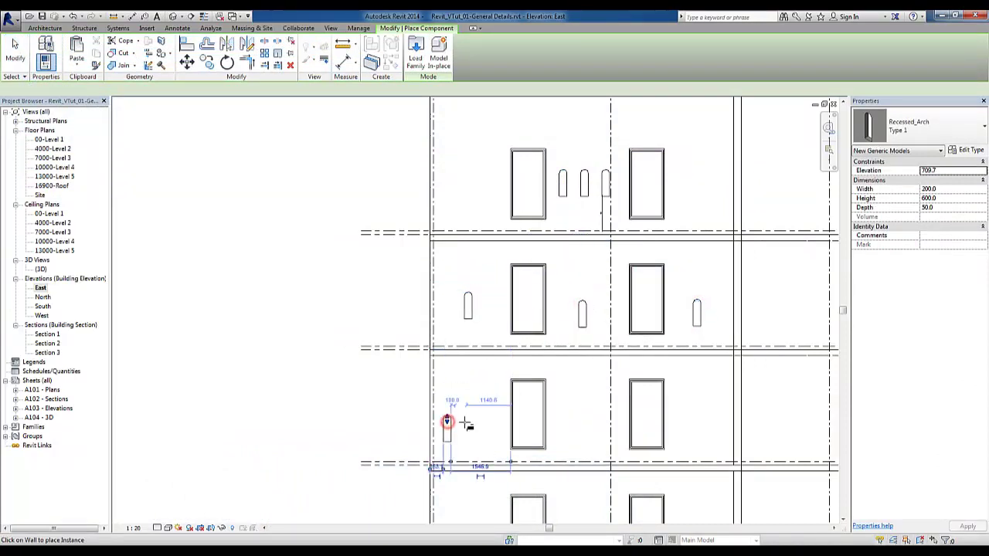
pyautogui.click(464, 427)
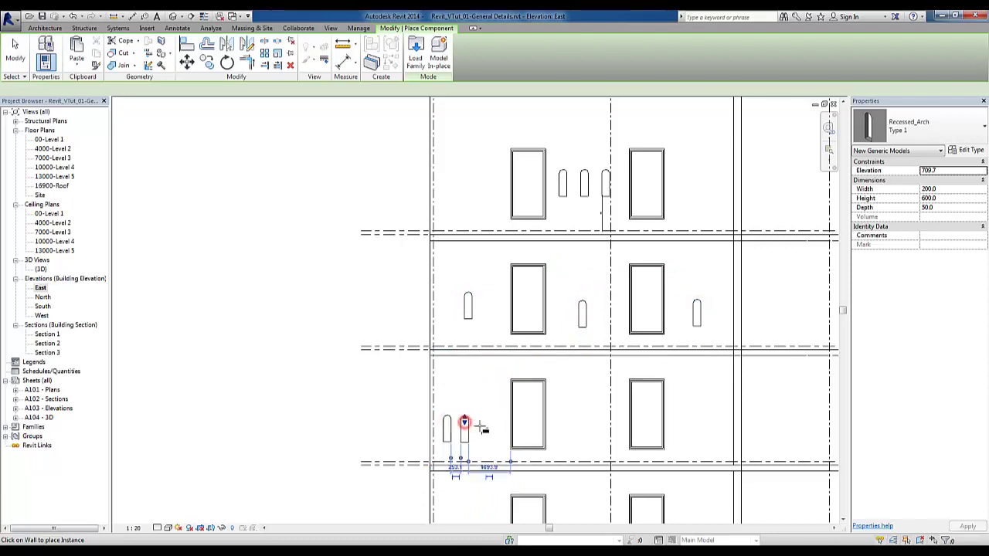
pyautogui.click(580, 417)
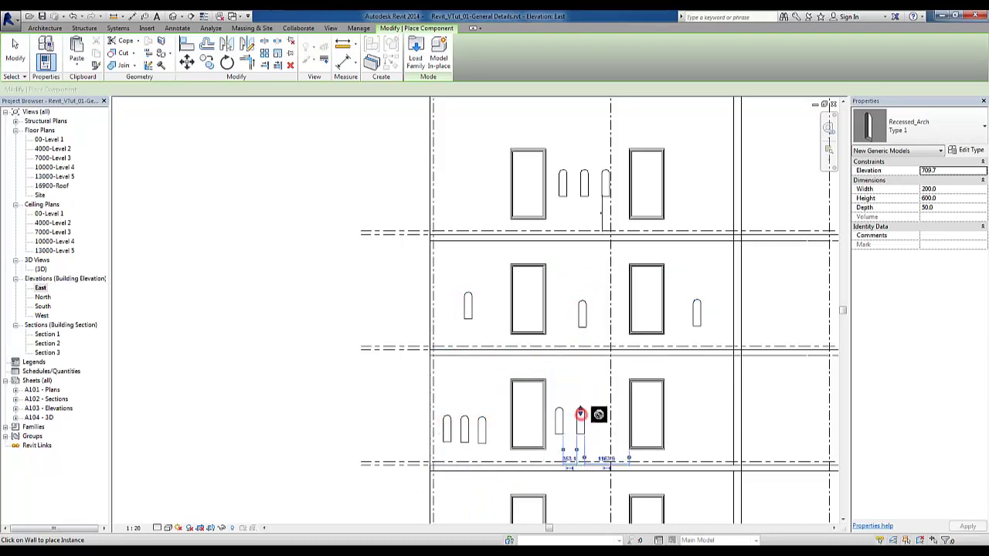
pyautogui.click(602, 417)
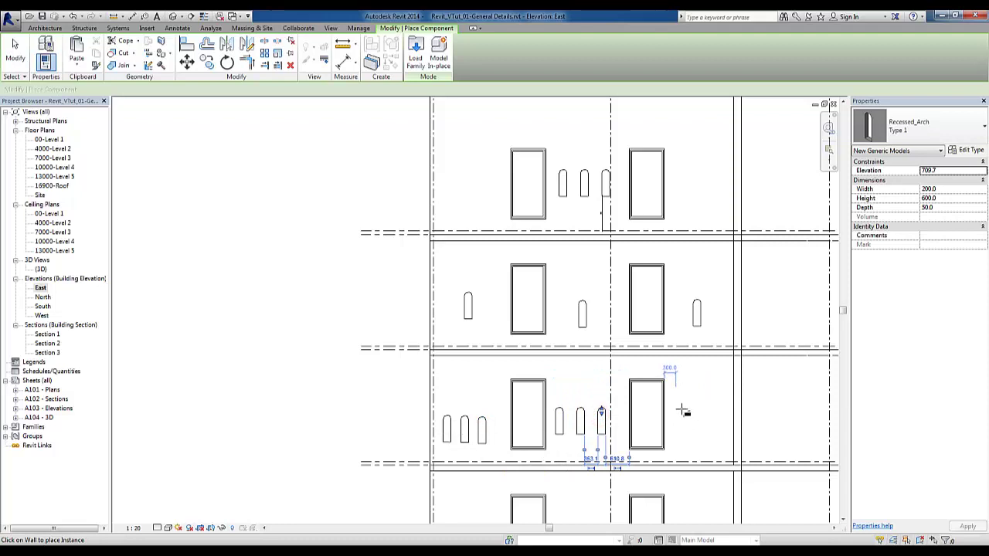
pyautogui.click(703, 411)
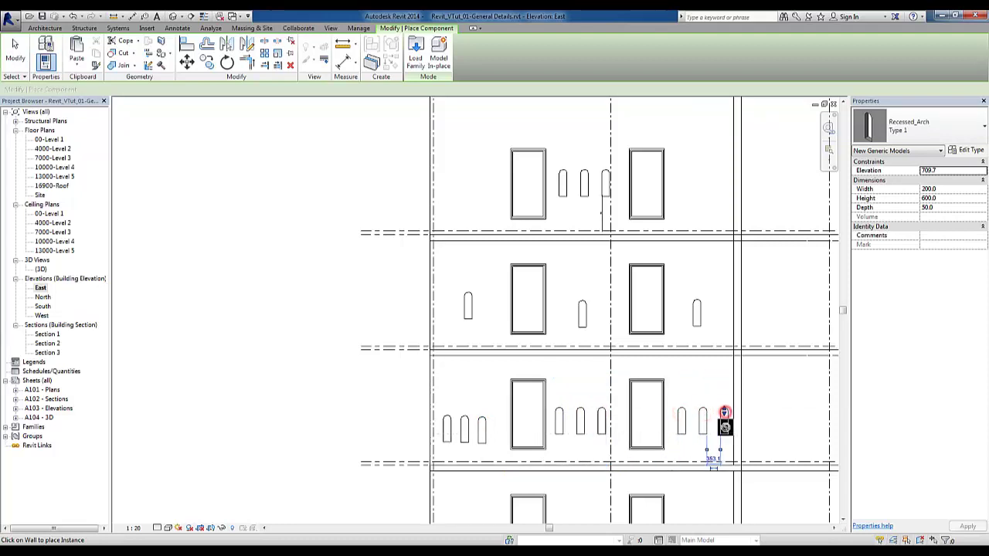
pyautogui.click(724, 414)
pyautogui.press('Escape')
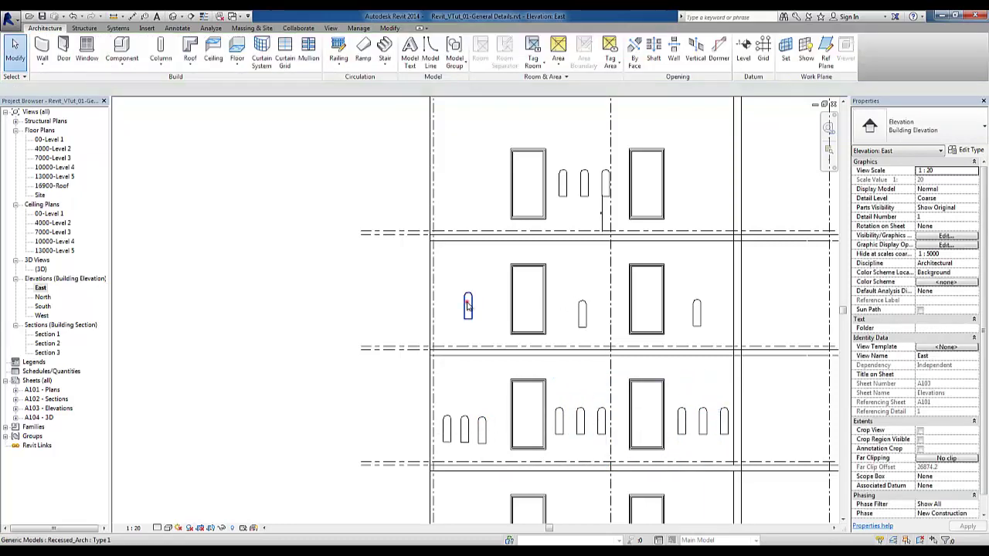
# Resize the left single arch to 500 by 1500 and match it onto the middle and right arches
pyautogui.click(467, 305)
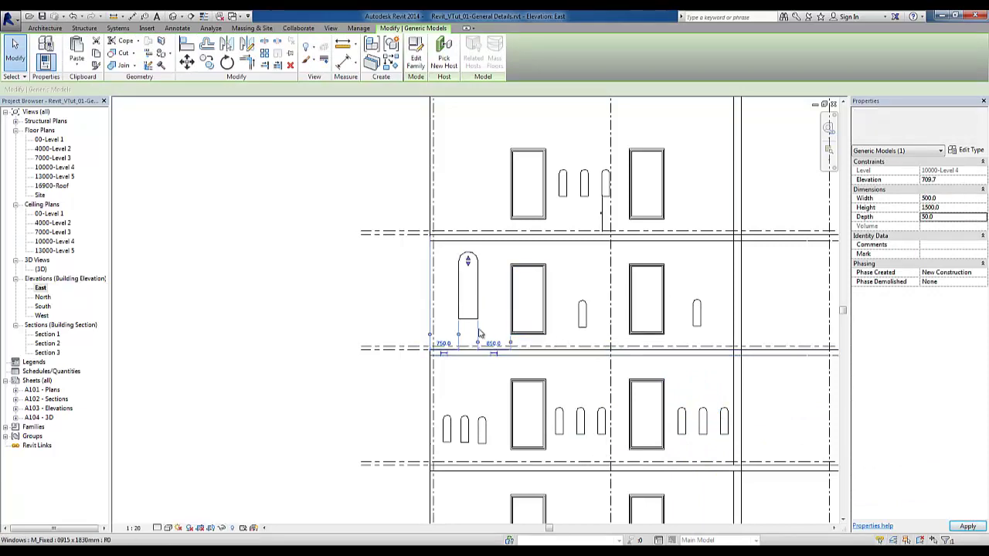
pyautogui.press('a')
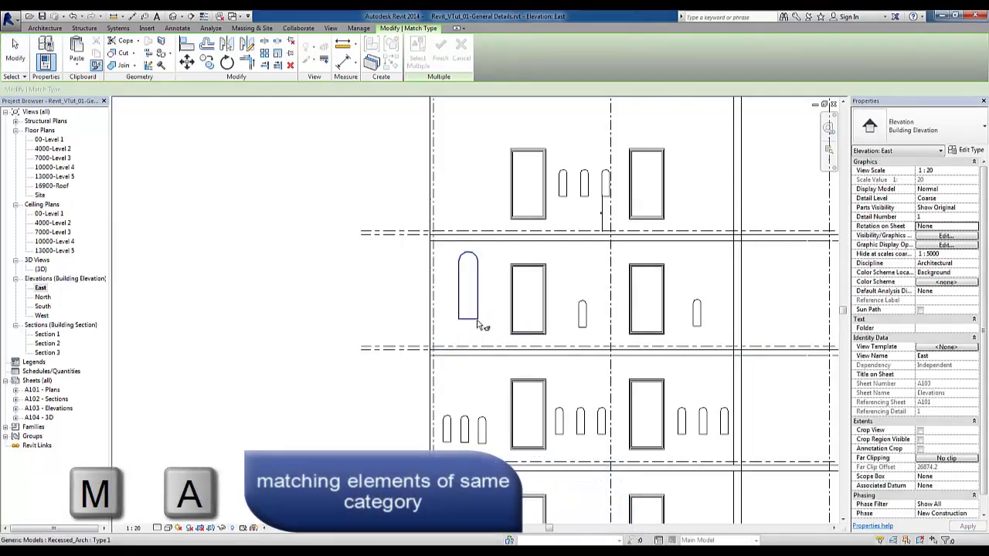
pyautogui.click(477, 320)
pyautogui.click(582, 328)
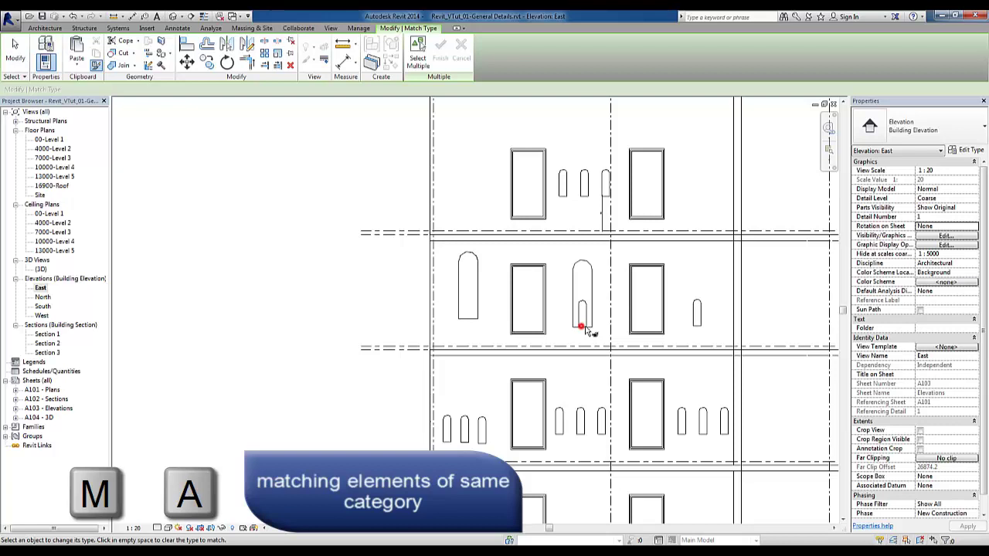
pyautogui.click(697, 327)
pyautogui.moveTo(670, 351); pyautogui.dragTo(658, 279, button='middle')
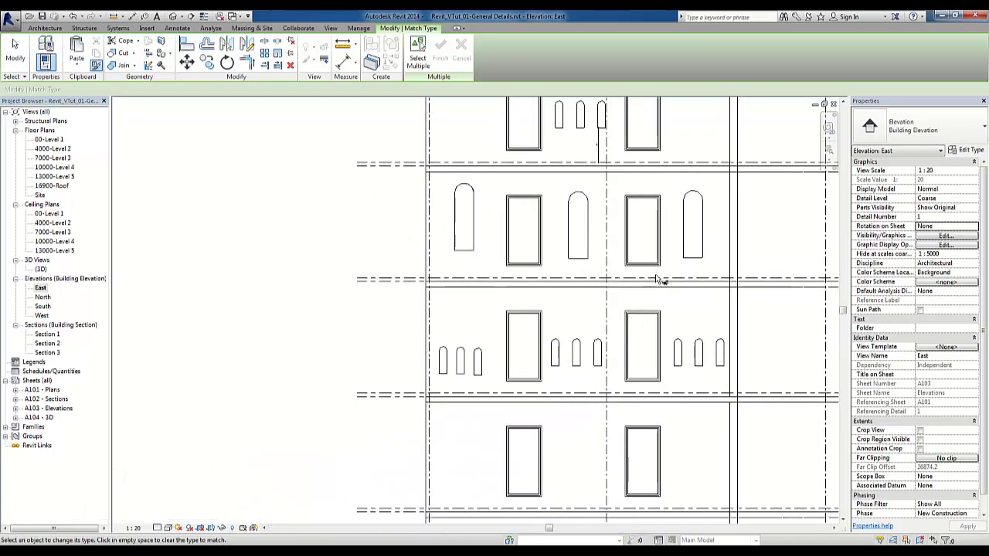
pyautogui.press('Escape')
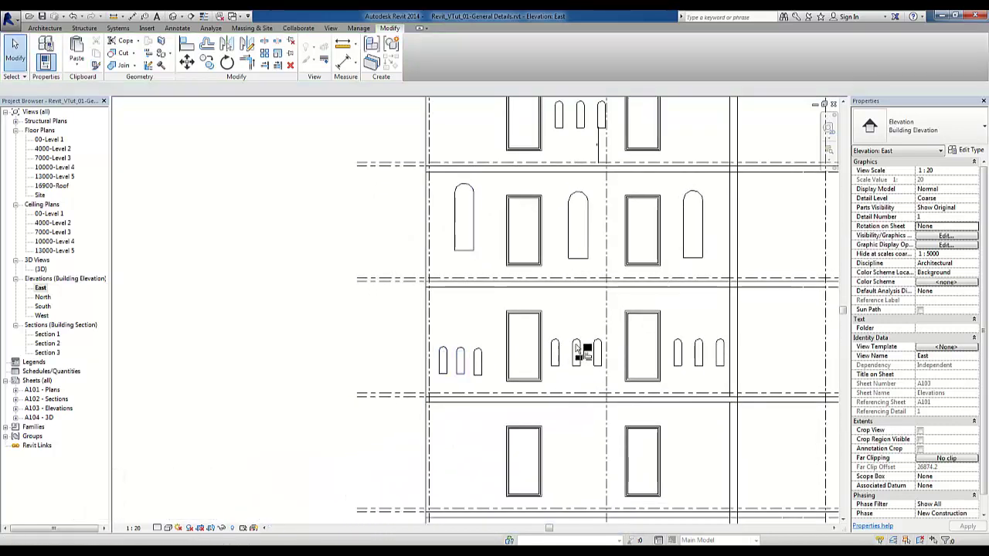
# Align the tops of the lower floor's small arches to one reference arch using AL
pyautogui.scroll(2, 576, 349)
pyautogui.scroll(2, 560, 344)
pyautogui.press('a')
pyautogui.press('l')
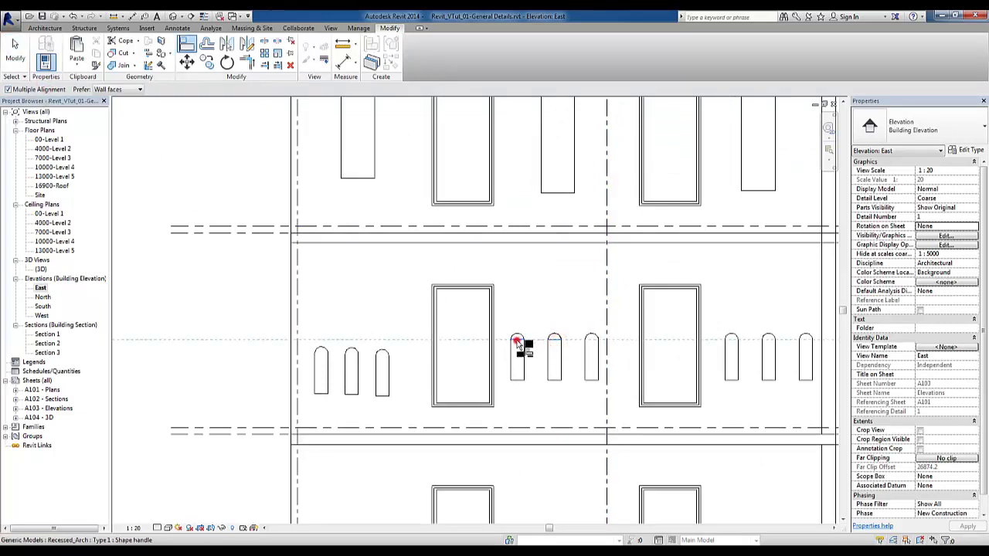
pyautogui.click(381, 355)
pyautogui.click(351, 355)
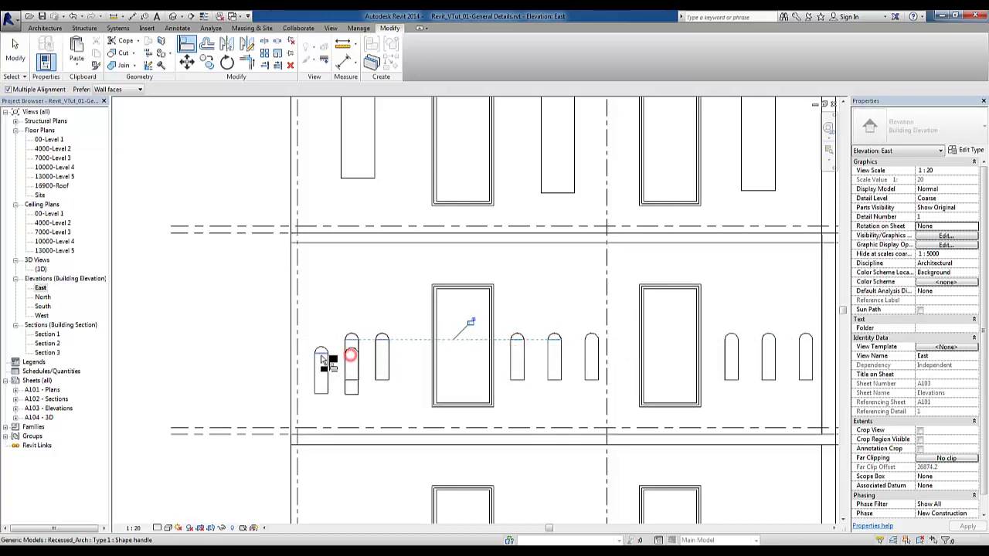
pyautogui.click(322, 357)
pyautogui.click(593, 347)
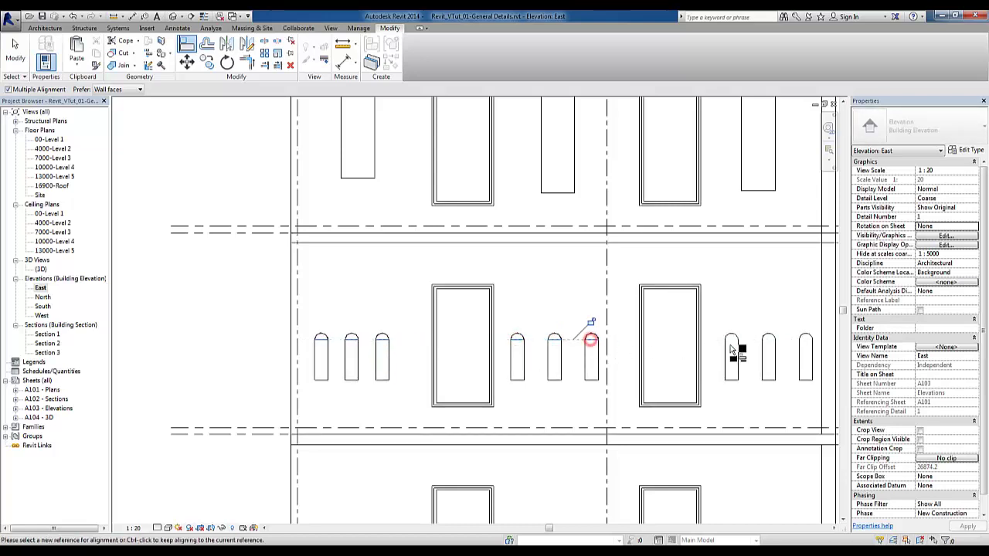
pyautogui.click(777, 343)
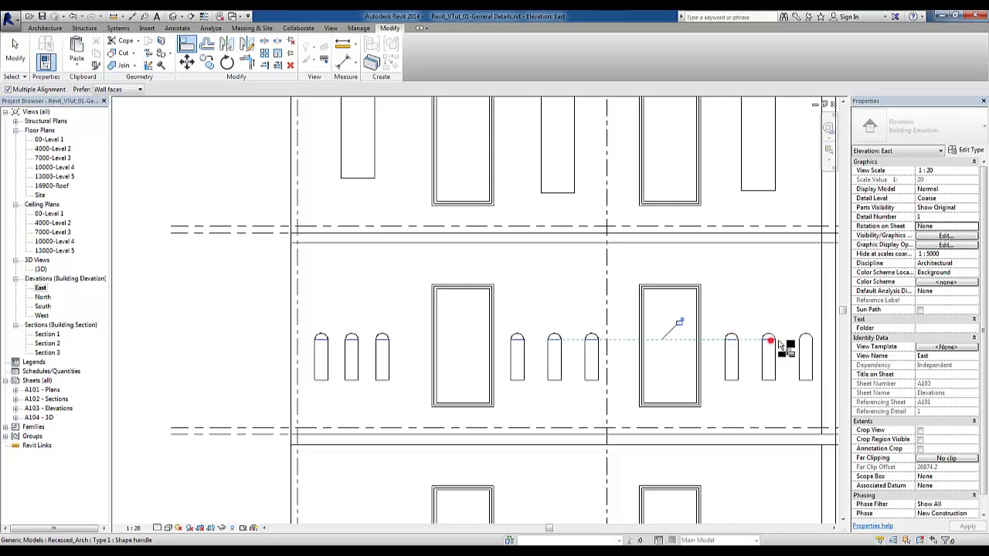
pyautogui.click(810, 346)
pyautogui.scroll(-2, 684, 327)
pyautogui.press('Escape')
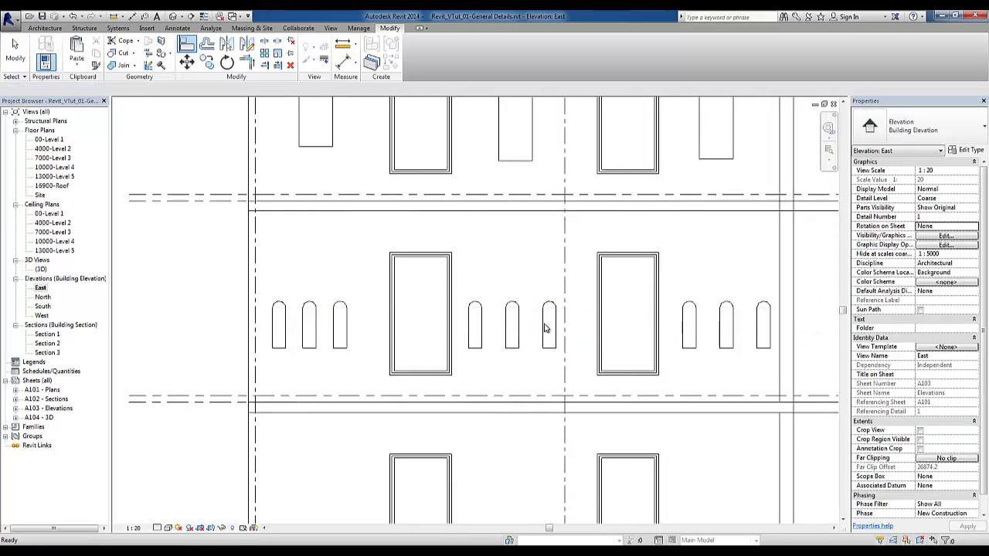
pyautogui.scroll(-2, 545, 330)
pyautogui.press('Escape')
pyautogui.scroll(-2, 545, 330)
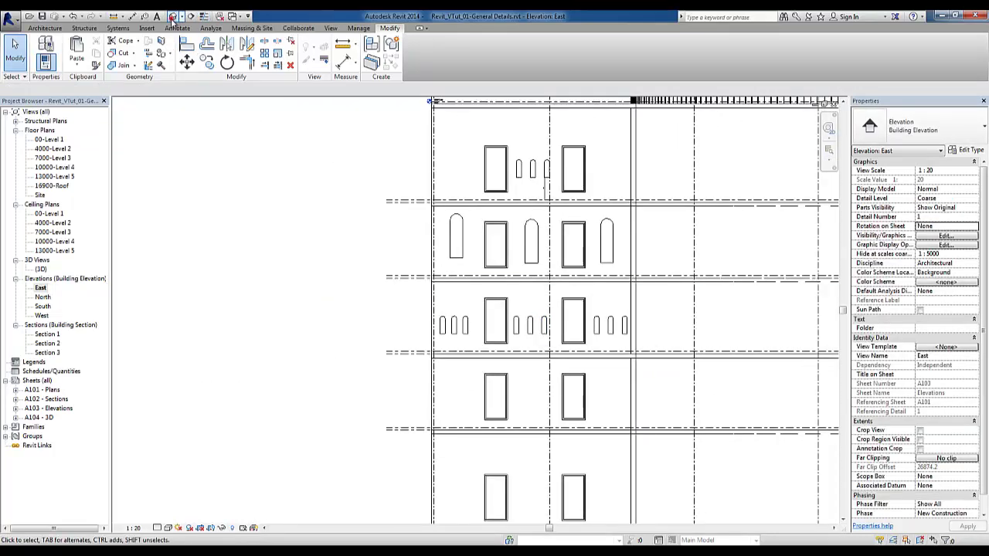
# Orbit the 3D view to a corner showing all the facade niches
pyautogui.click(173, 18)
pyautogui.scroll(2, 539, 369)
pyautogui.moveTo(658, 358)
pyautogui.mouseDown(button='middle')
pyautogui.moveTo(538, 378)
pyautogui.moveTo(386, 305)
pyautogui.mouseUp(button='middle')
pyautogui.scroll(2, 386, 305)
pyautogui.scroll(2, 386, 305)
pyautogui.scroll(2, 415, 338)
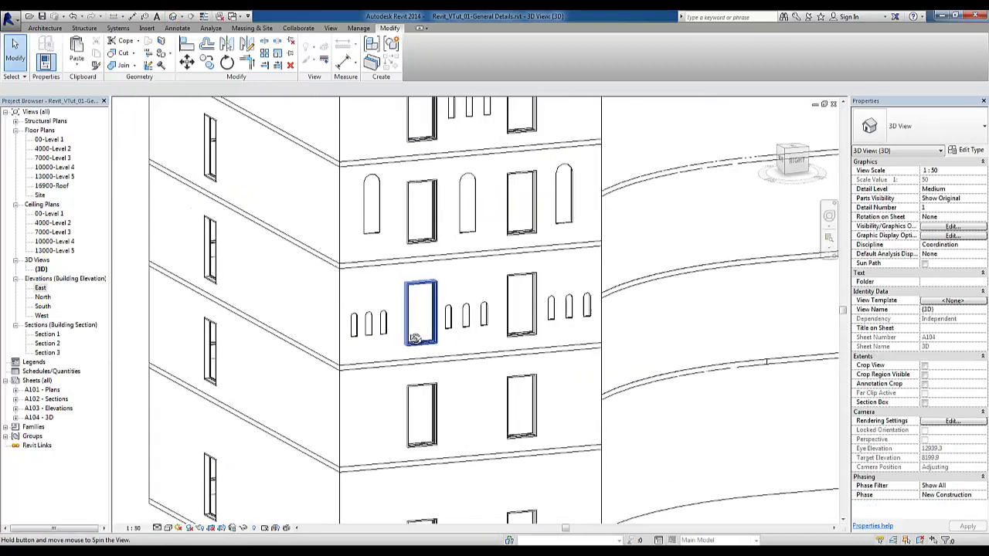
pyautogui.moveTo(415, 338); pyautogui.dragTo(449, 431, button='middle')
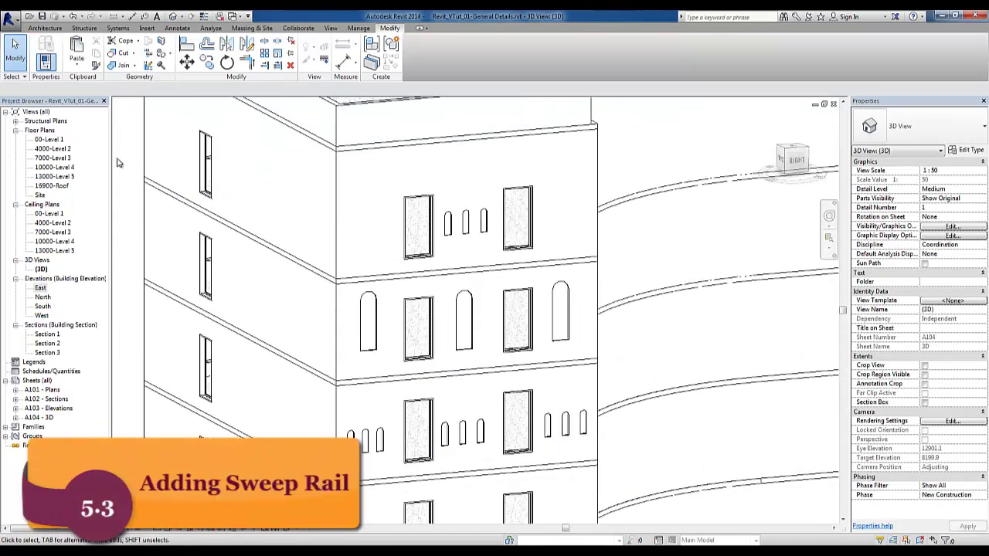
# Place a Cornice-type wall sweep on the top-floor wall and orbit to check it along the curved facade
pyautogui.click(51, 28)
pyautogui.click(43, 66)
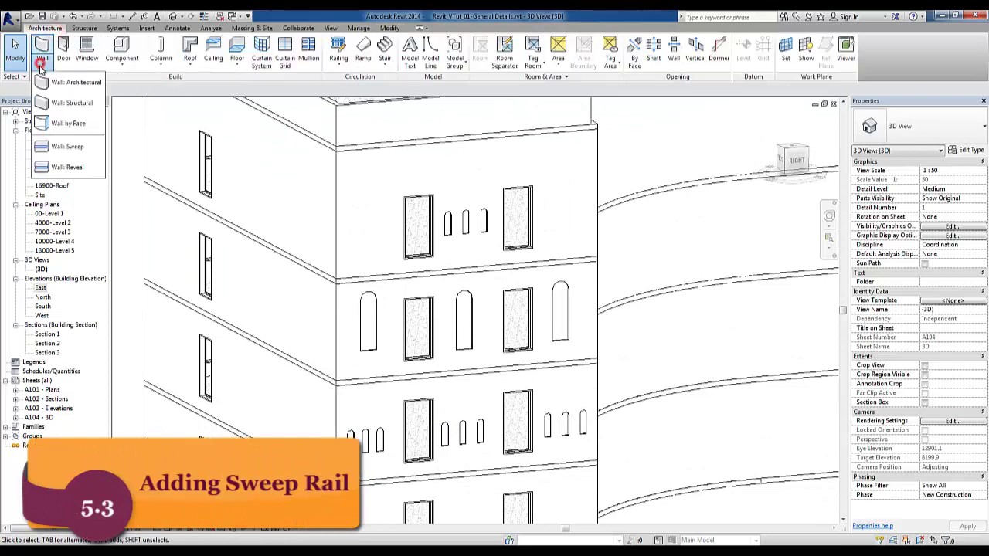
pyautogui.click(54, 143)
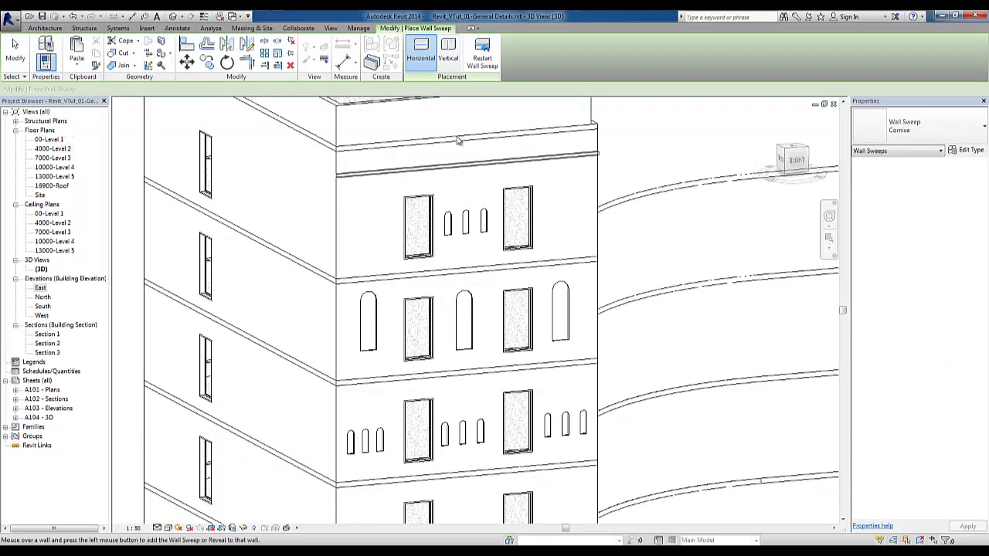
pyautogui.click(917, 132)
pyautogui.click(917, 133)
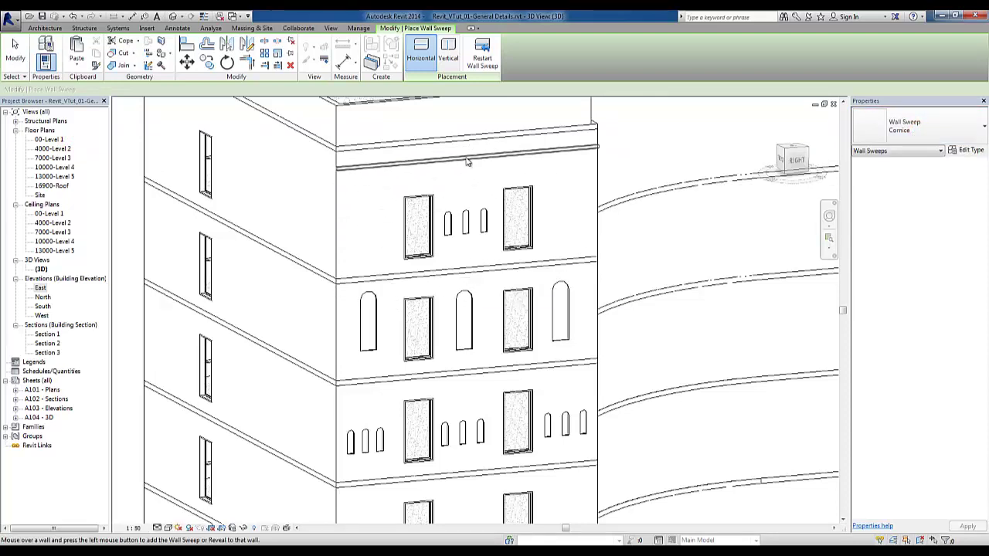
pyautogui.click(466, 163)
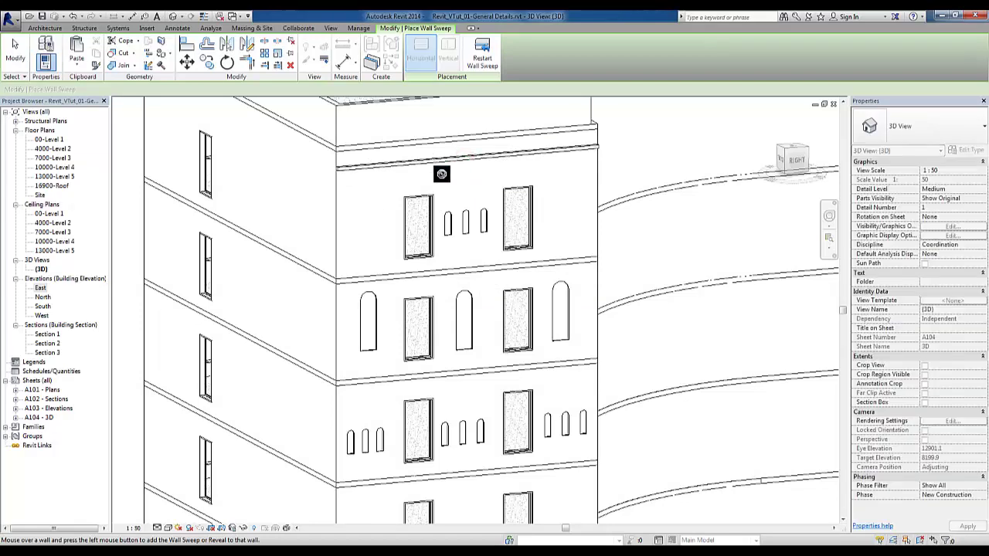
pyautogui.moveTo(442, 173)
pyautogui.keyDown('shift'); pyautogui.mouseDown(button='middle')
pyautogui.moveTo(478, 332)
pyautogui.moveTo(323, 267)
pyautogui.mouseUp(button='middle'); pyautogui.keyUp('shift')
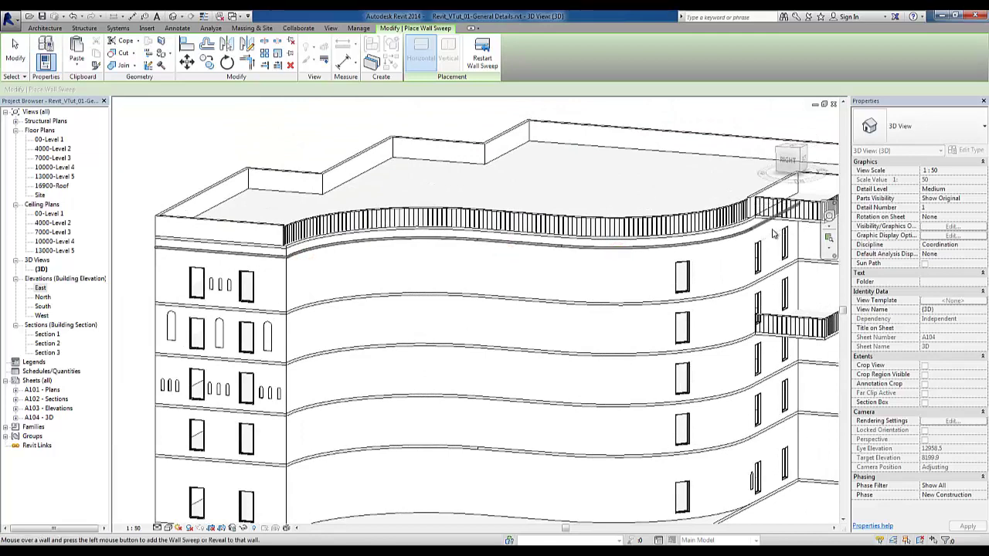
pyautogui.moveTo(771, 233)
pyautogui.keyDown('shift'); pyautogui.mouseDown(button='middle')
pyautogui.moveTo(574, 265)
pyautogui.moveTo(488, 226)
pyautogui.moveTo(564, 342)
pyautogui.moveTo(442, 350)
pyautogui.moveTo(441, 369)
pyautogui.moveTo(349, 283)
pyautogui.moveTo(276, 297)
pyautogui.mouseUp(button='middle'); pyautogui.keyUp('shift')
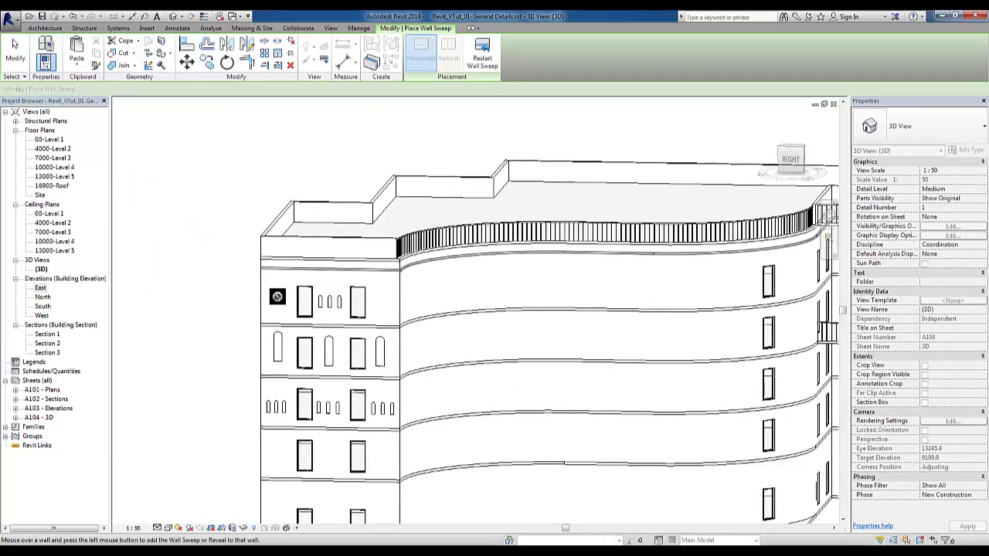
pyautogui.press('Escape')
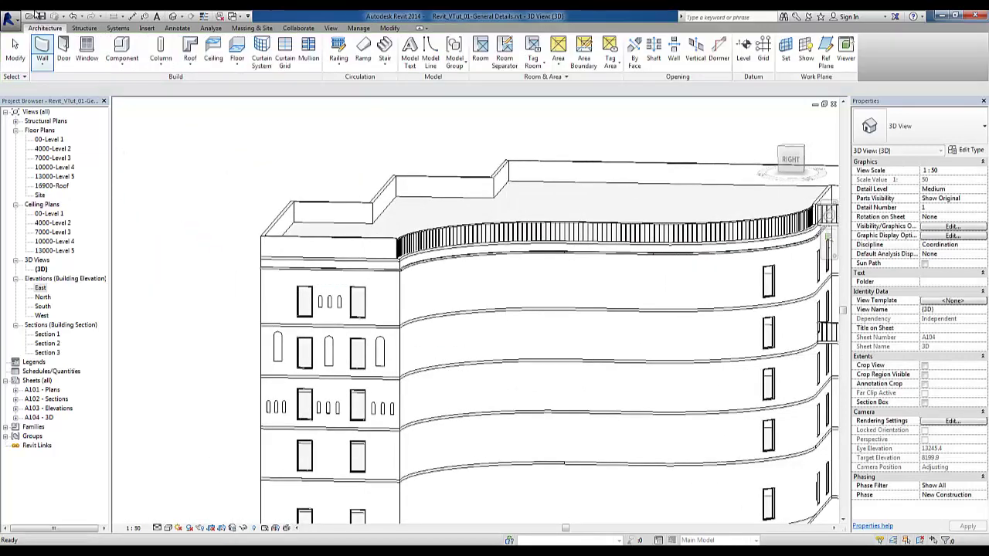
pyautogui.click(42, 51)
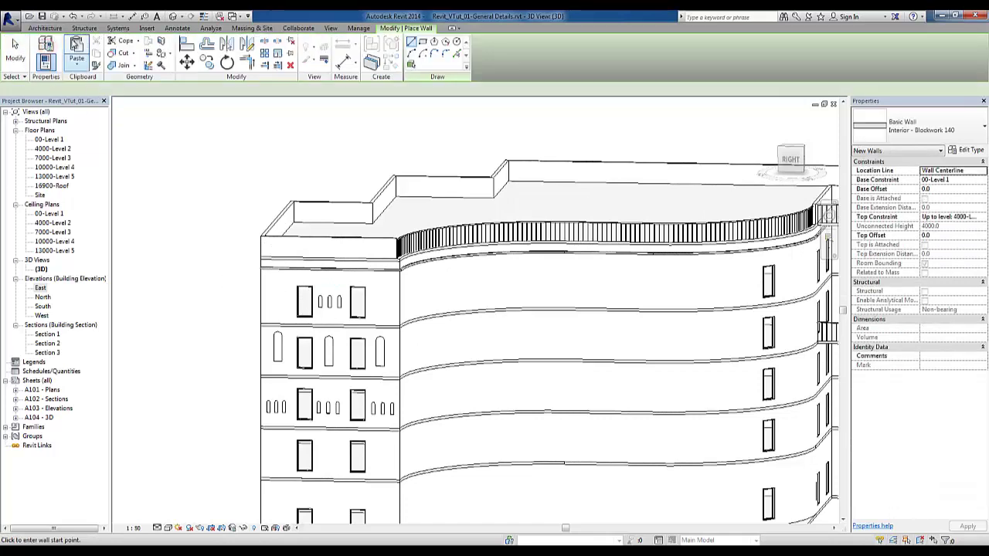
# Add a Cornice sweep along the curved wall and the right-hand wall faces
pyautogui.press('Escape')
pyautogui.click(45, 62)
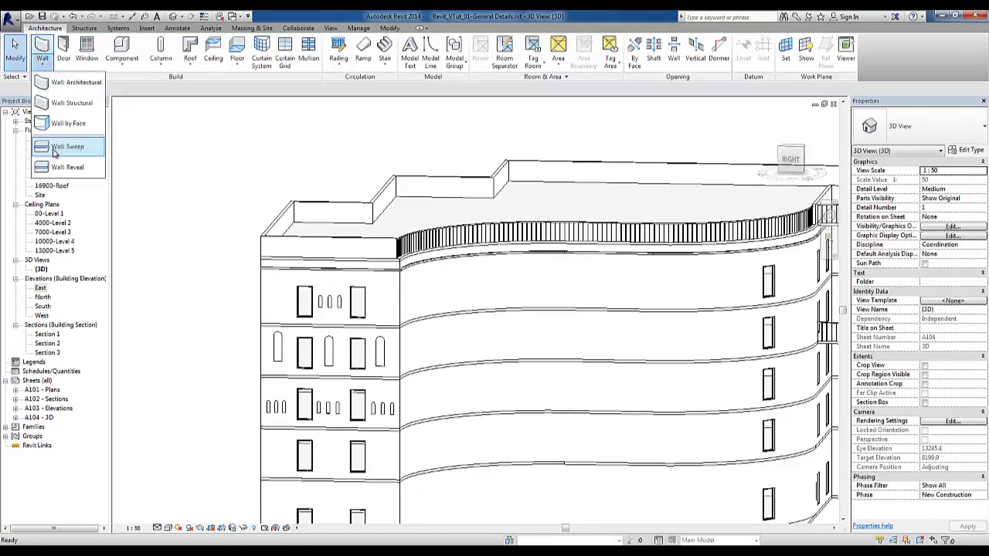
pyautogui.click(61, 141)
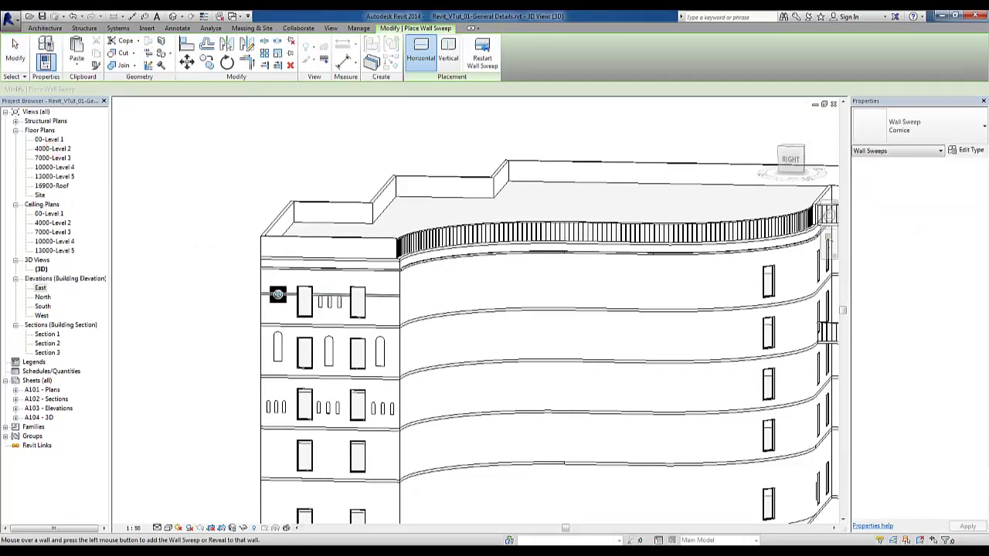
pyautogui.click(278, 294)
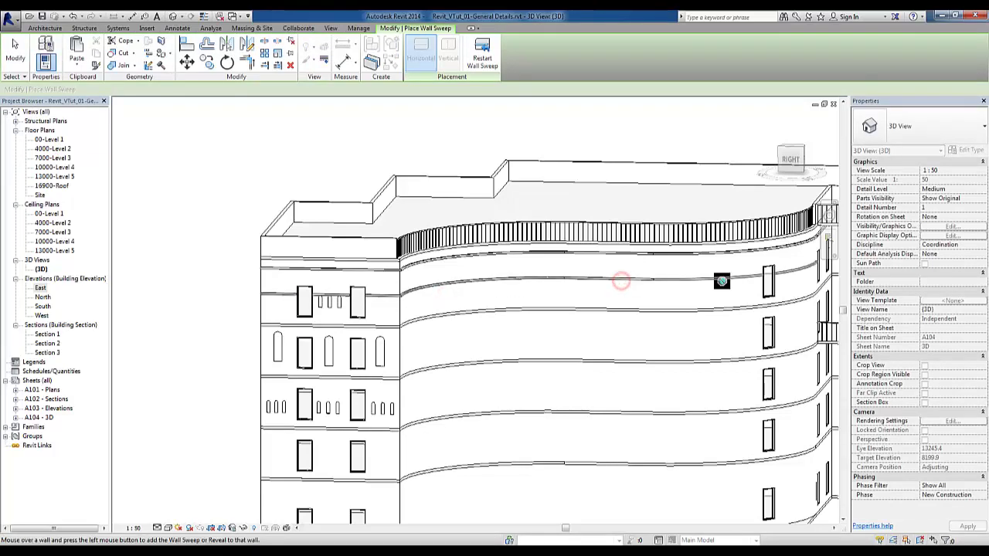
pyautogui.keyDown('shift'); pyautogui.moveTo(702, 293); pyautogui.dragTo(579, 278, button='middle'); pyautogui.keyUp('shift')
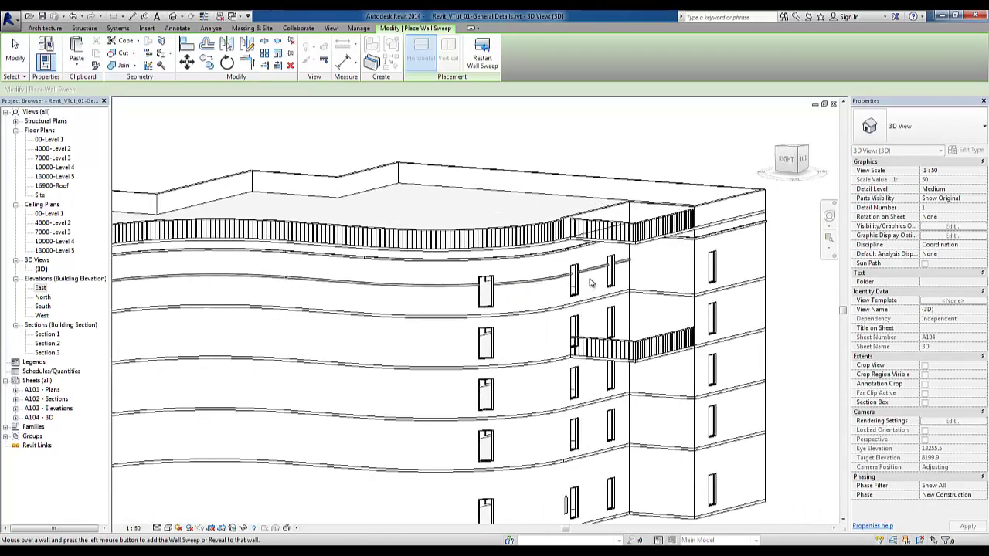
pyautogui.click(653, 272)
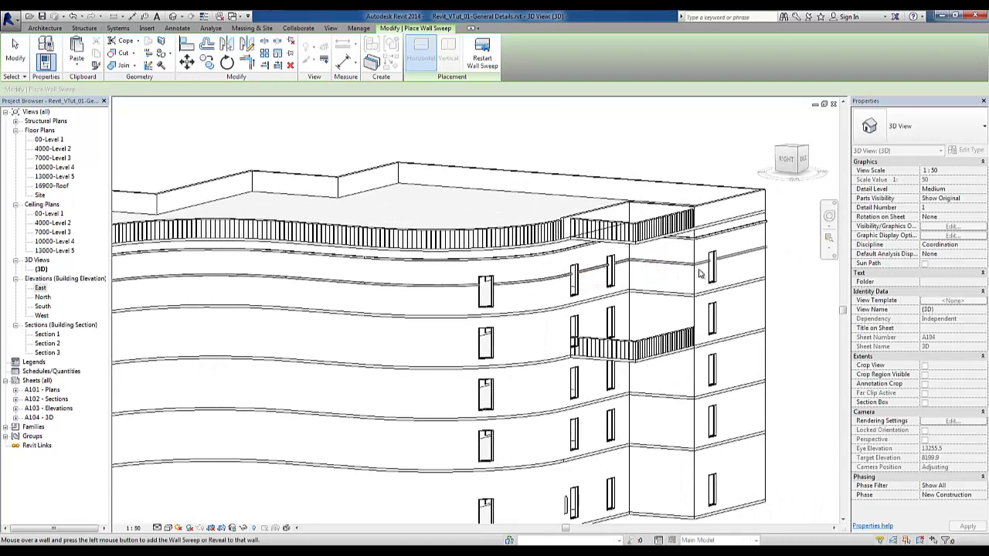
pyautogui.keyDown('shift'); pyautogui.moveTo(638, 270); pyautogui.dragTo(365, 280, button='middle'); pyautogui.keyUp('shift')
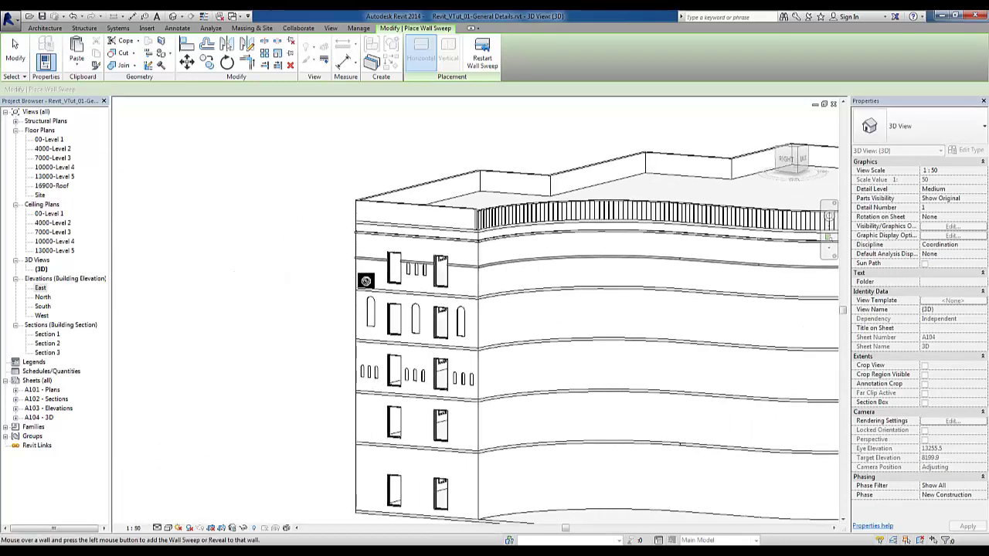
pyautogui.press('Escape')
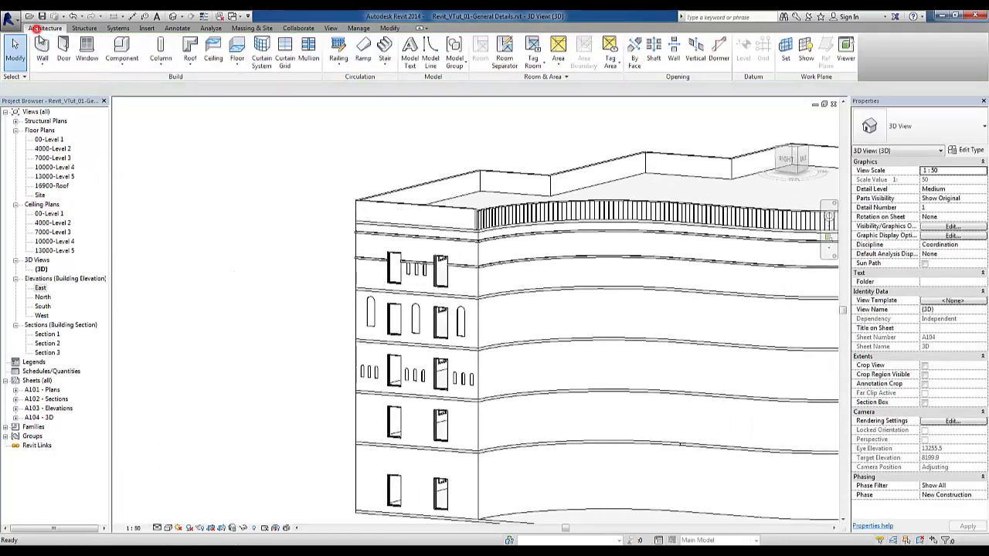
# Add another Cornice sweep on the upper wall near the corner and the next wall faces
pyautogui.click(42, 67)
pyautogui.click(46, 145)
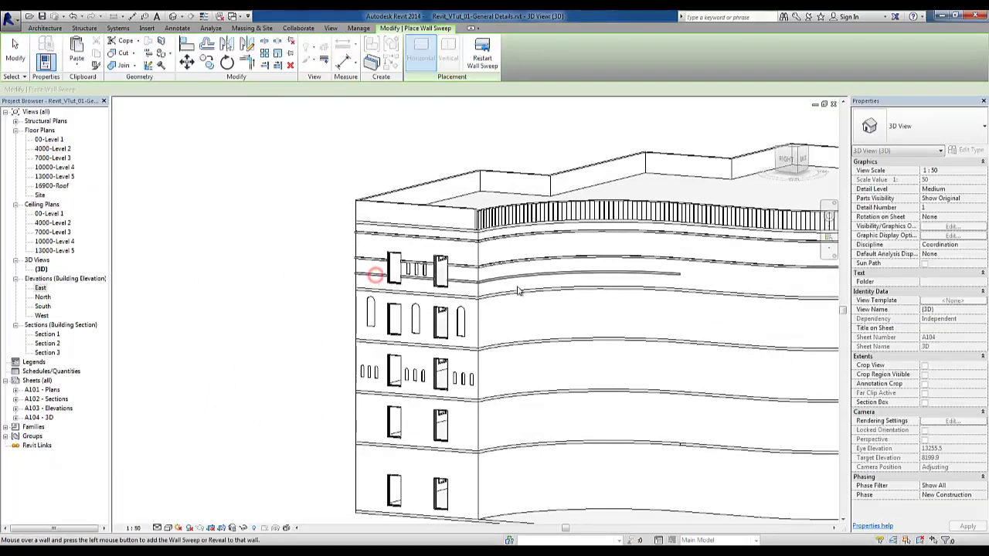
pyautogui.keyDown('shift'); pyautogui.moveTo(456, 284); pyautogui.dragTo(474, 284, button='middle'); pyautogui.keyUp('shift')
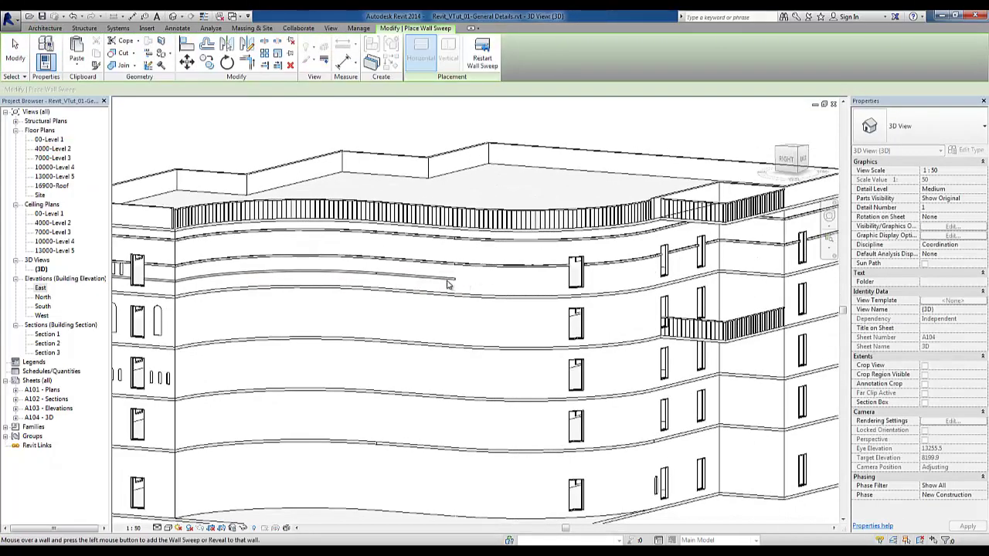
pyautogui.click(685, 272)
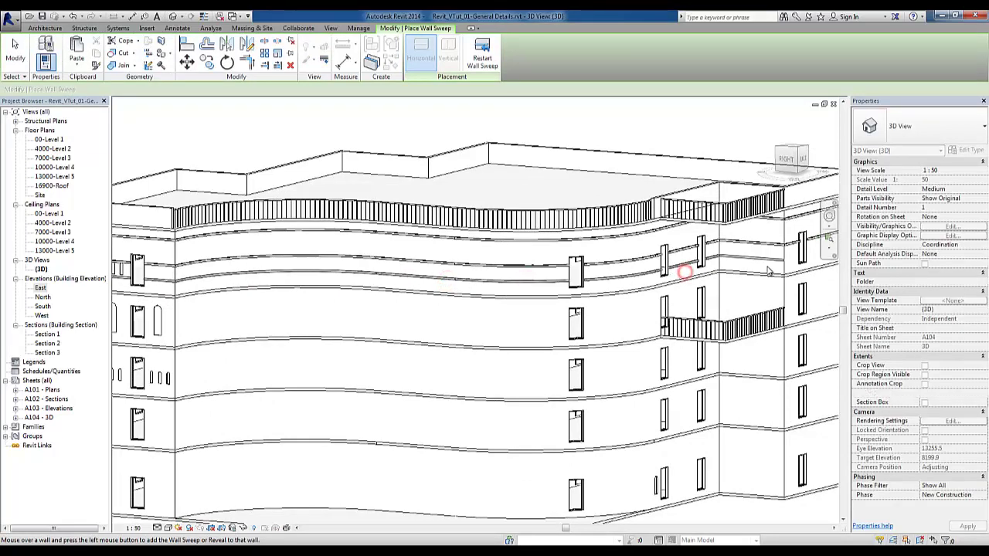
pyautogui.click(769, 266)
pyautogui.click(792, 263)
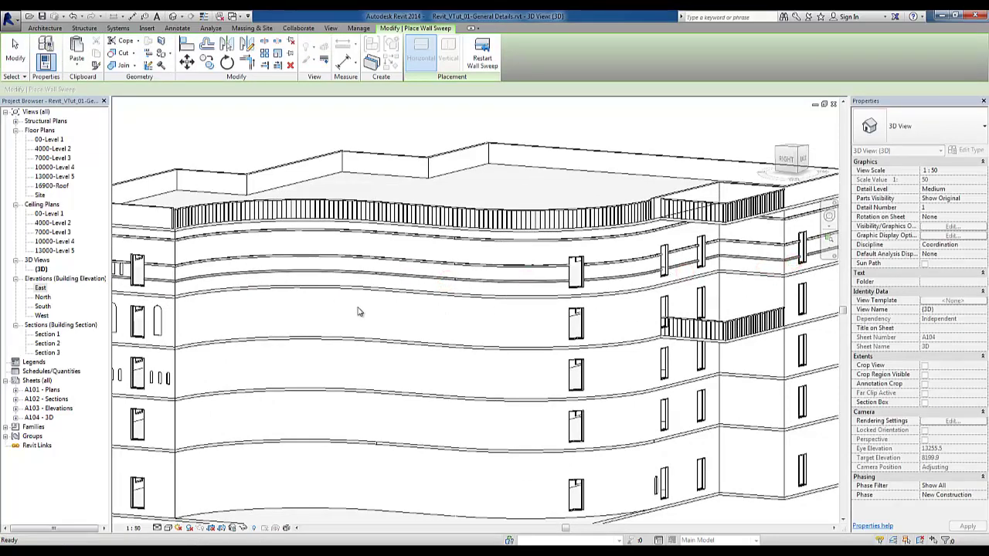
# Finish sweep placement and zoom to an angled close-up of the lower cornice
pyautogui.press('Escape')
pyautogui.press('Escape')
pyautogui.scroll(3, 323, 301)
pyautogui.scroll(2, 402, 332)
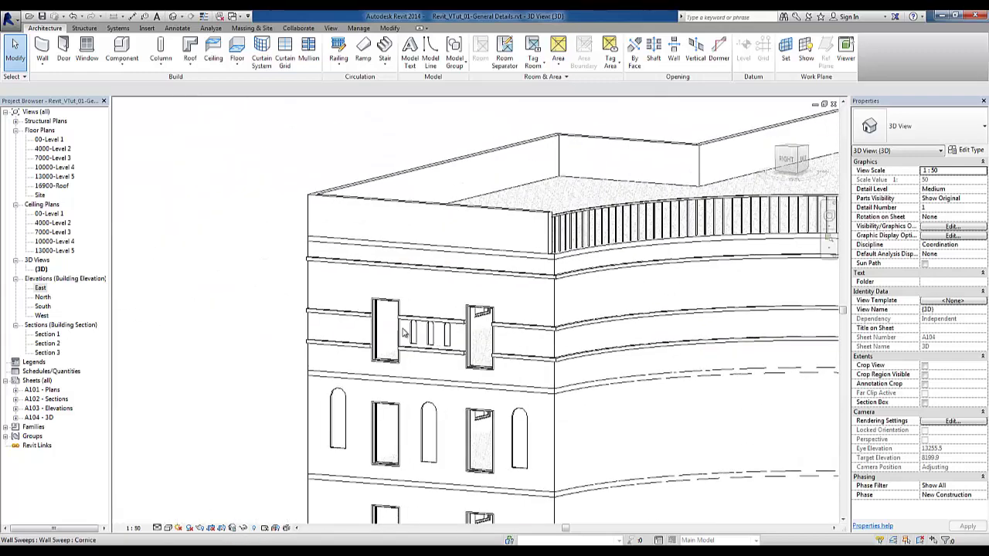
pyautogui.scroll(2, 371, 309)
pyautogui.scroll(1, 332, 309)
pyautogui.scroll(2, 317, 322)
pyautogui.scroll(1, 327, 322)
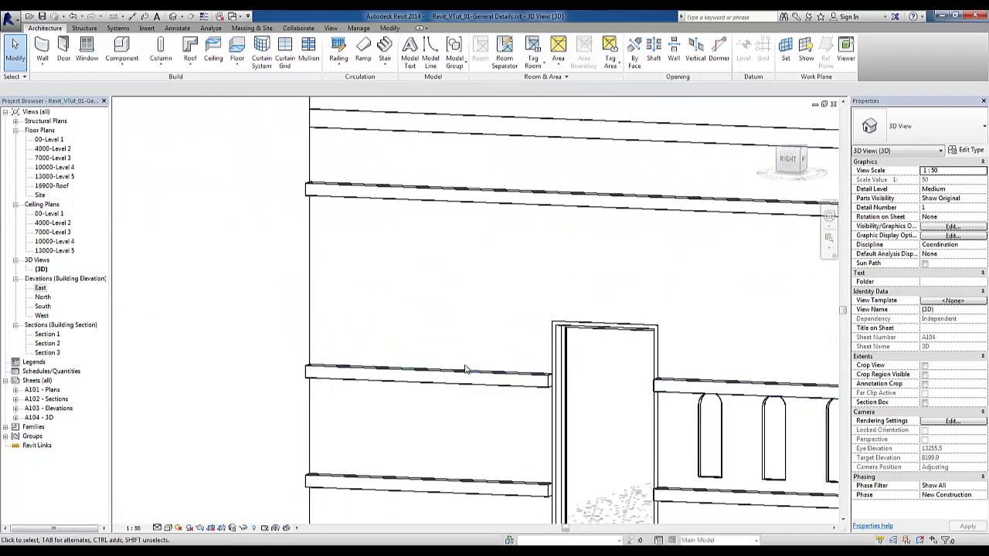
pyautogui.scroll(-3, 465, 370)
pyautogui.moveTo(465, 369)
pyautogui.keyDown('shift'); pyautogui.mouseDown(button='middle')
pyautogui.moveTo(635, 375)
pyautogui.moveTo(396, 364)
pyautogui.mouseUp(button='middle'); pyautogui.keyUp('shift')
pyautogui.scroll(3, 417, 348)
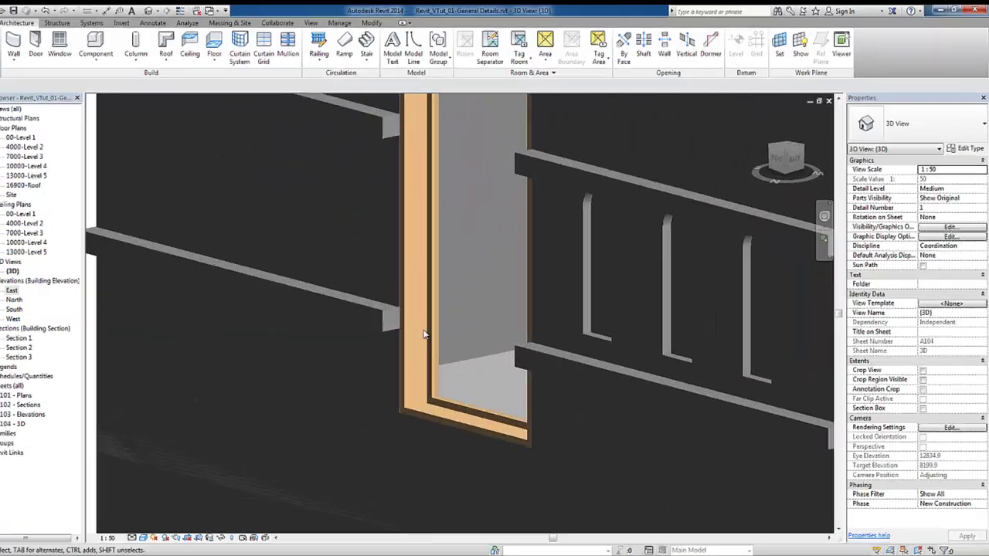
pyautogui.scroll(1, 424, 334)
# Confirm the Cornice sweep type uses the M_Wall Sweep-Brick Soldier Course : 1 Brick profile
pyautogui.click(550, 367)
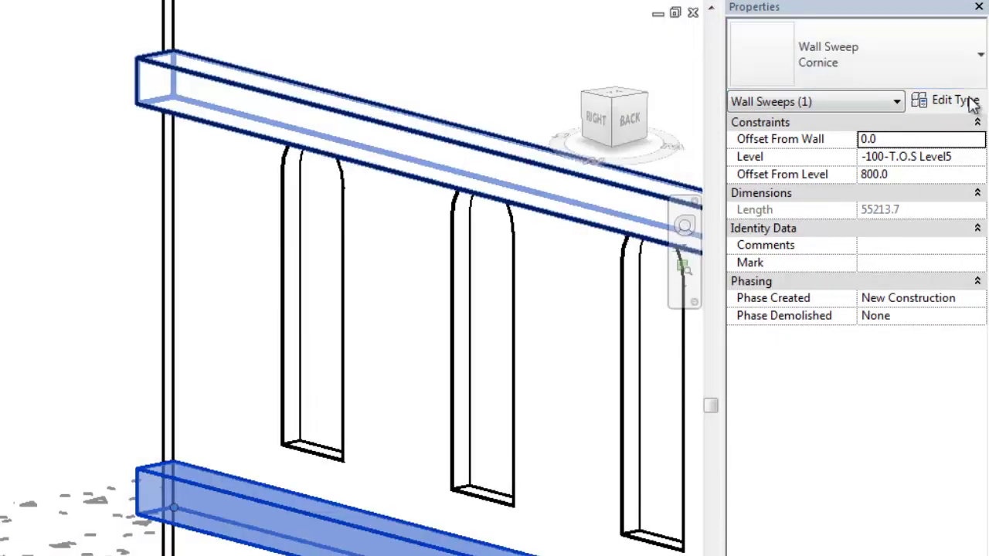
pyautogui.click(958, 104)
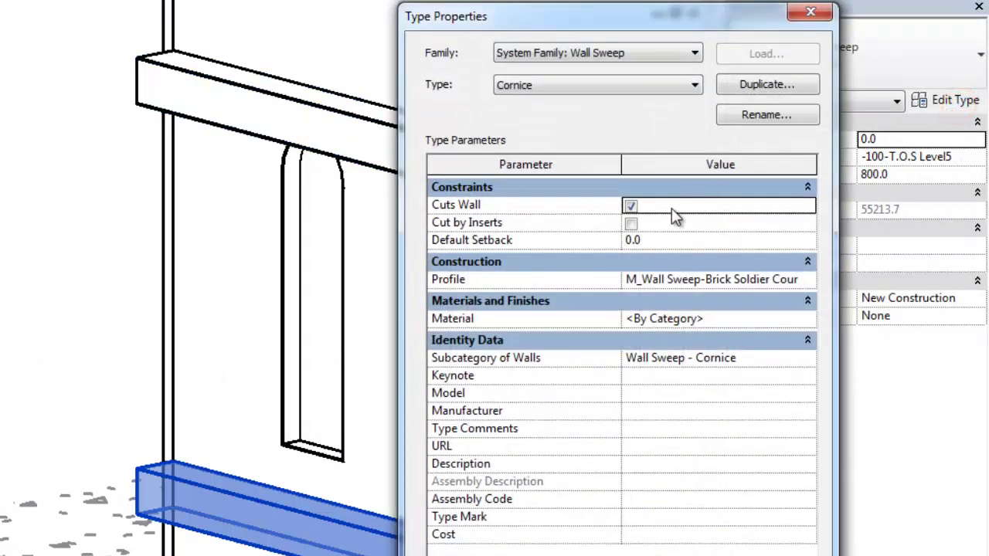
pyautogui.click(812, 280)
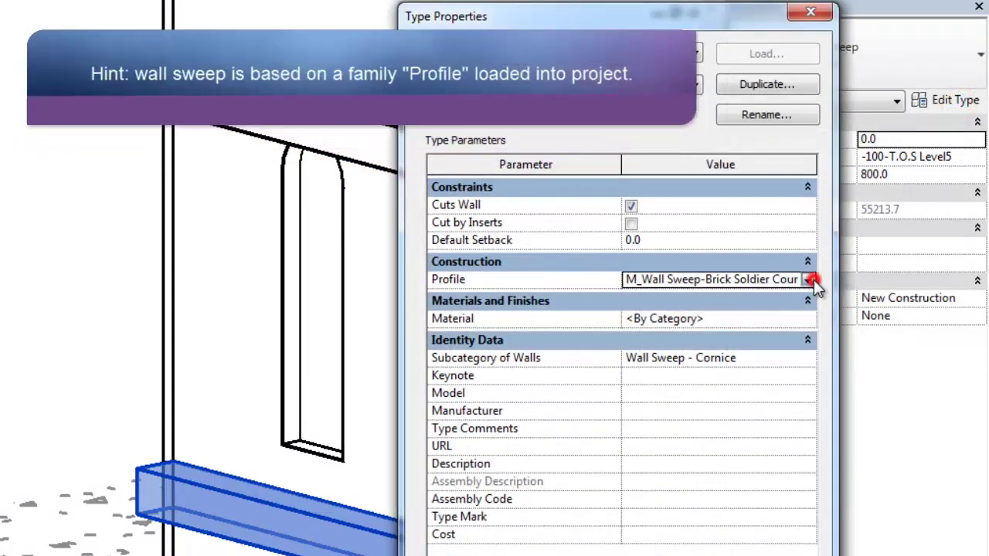
pyautogui.click(808, 279)
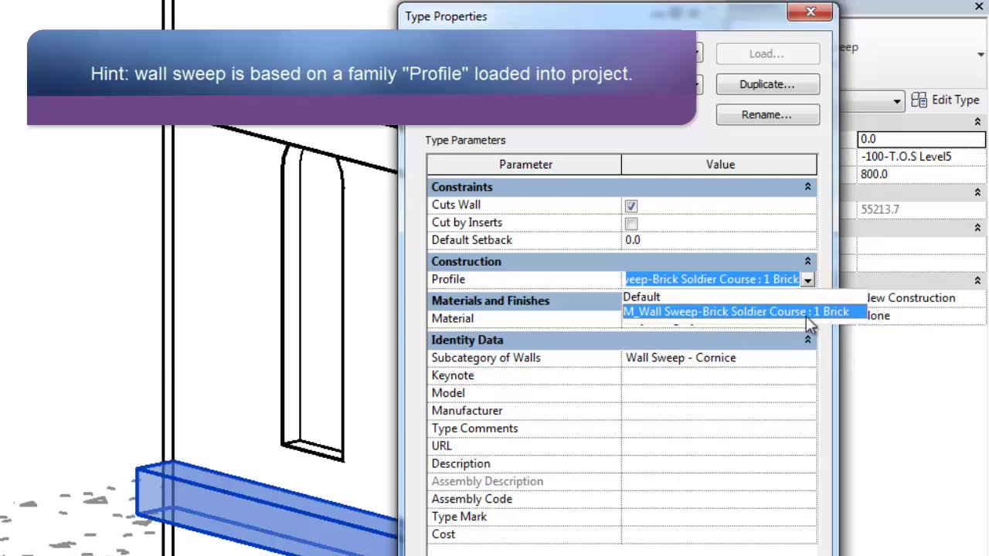
pyautogui.click(864, 311)
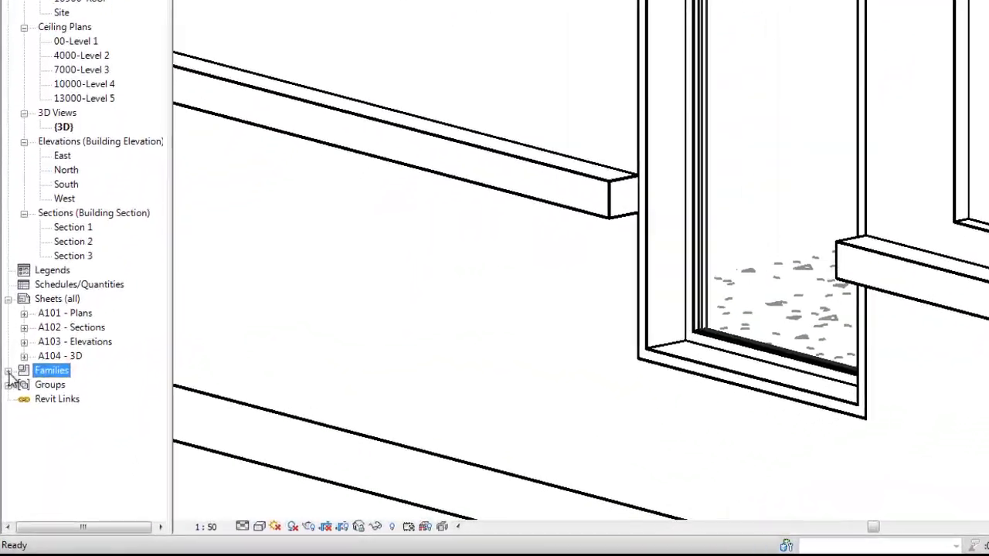
pyautogui.click(6, 405)
pyautogui.scroll(-3, 66, 371)
pyautogui.scroll(-3, 66, 371)
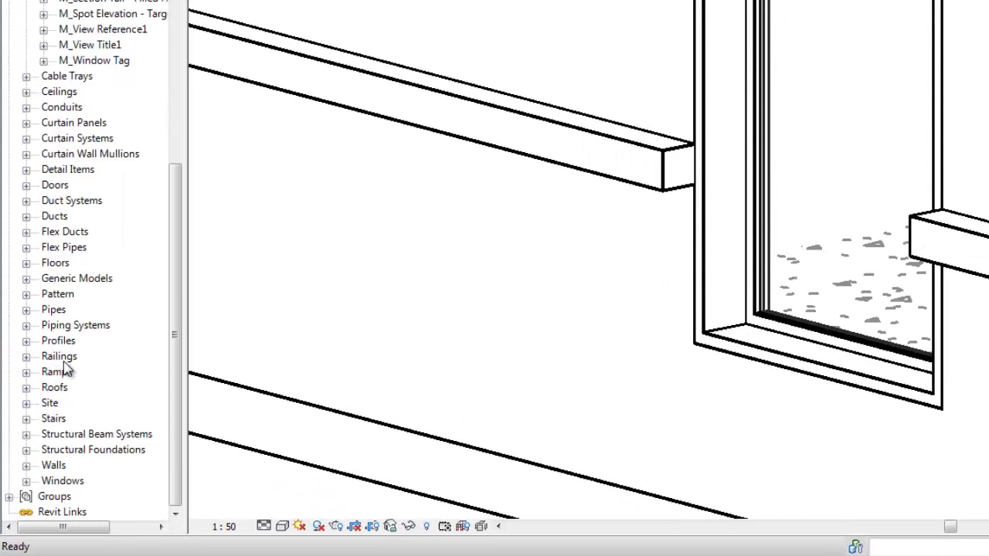
pyautogui.doubleClick(57, 341)
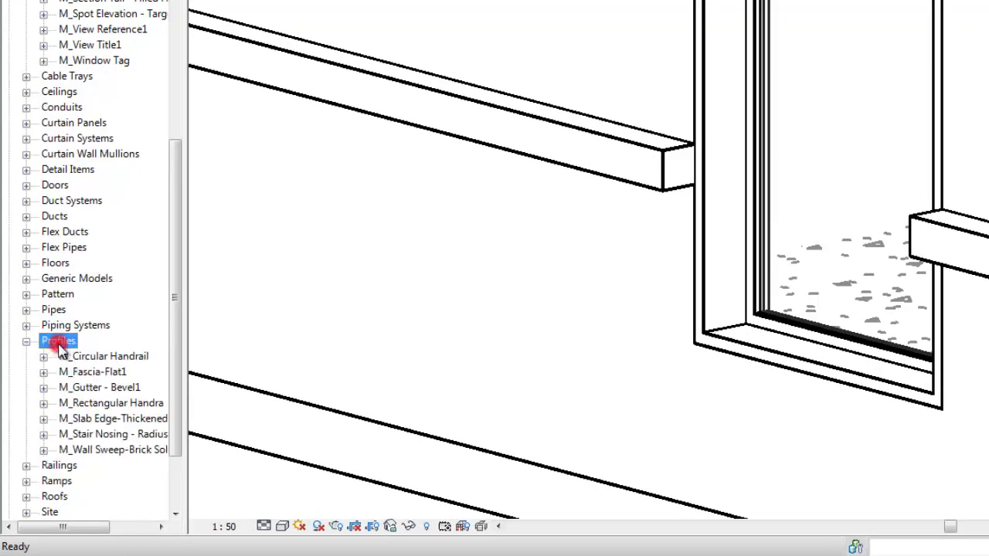
pyautogui.doubleClick(105, 451)
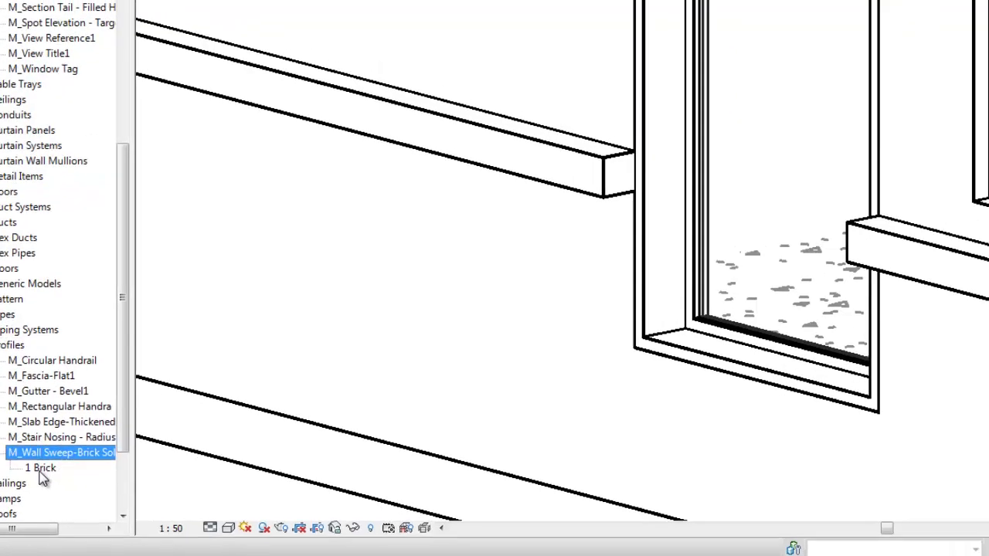
pyautogui.doubleClick(85, 466)
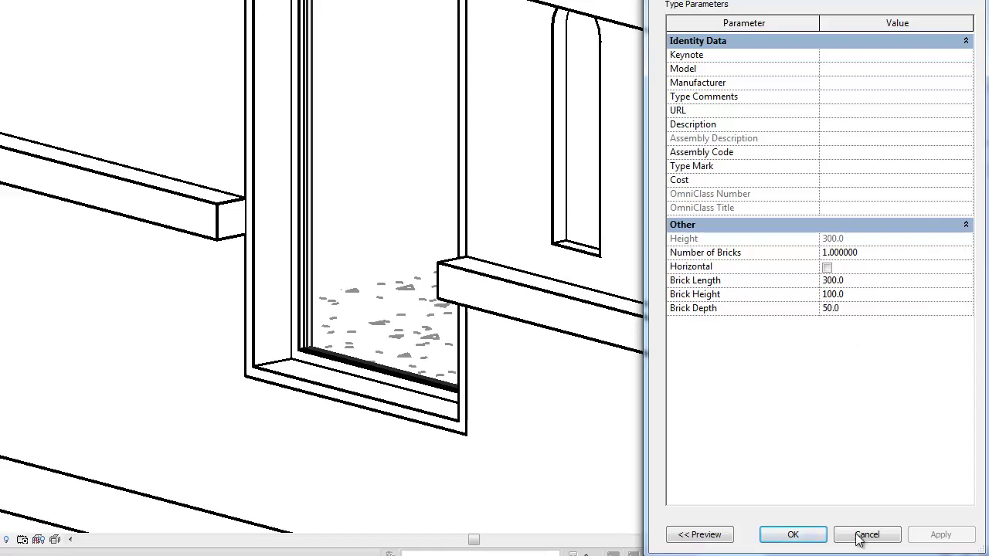
pyautogui.click(793, 535)
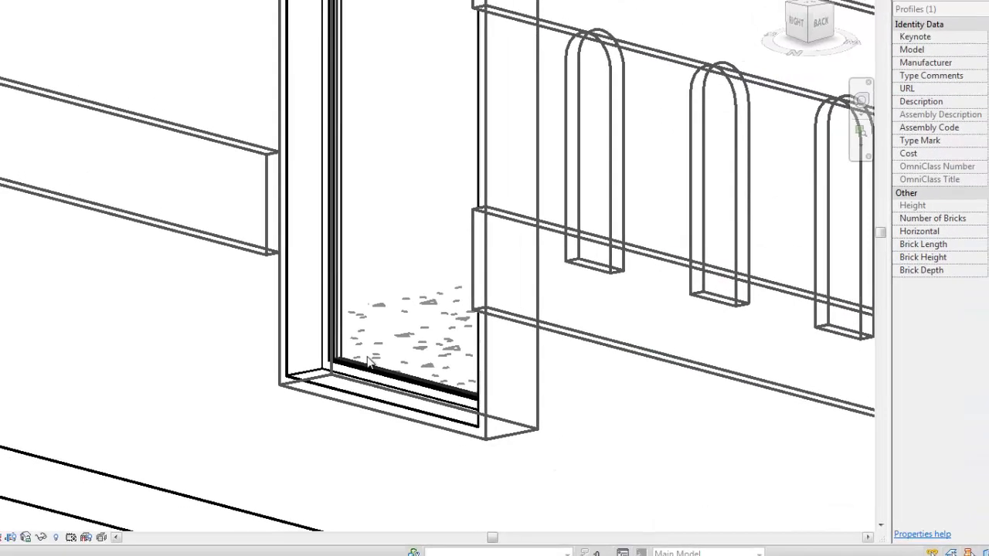
pyautogui.scroll(-2, 446, 408)
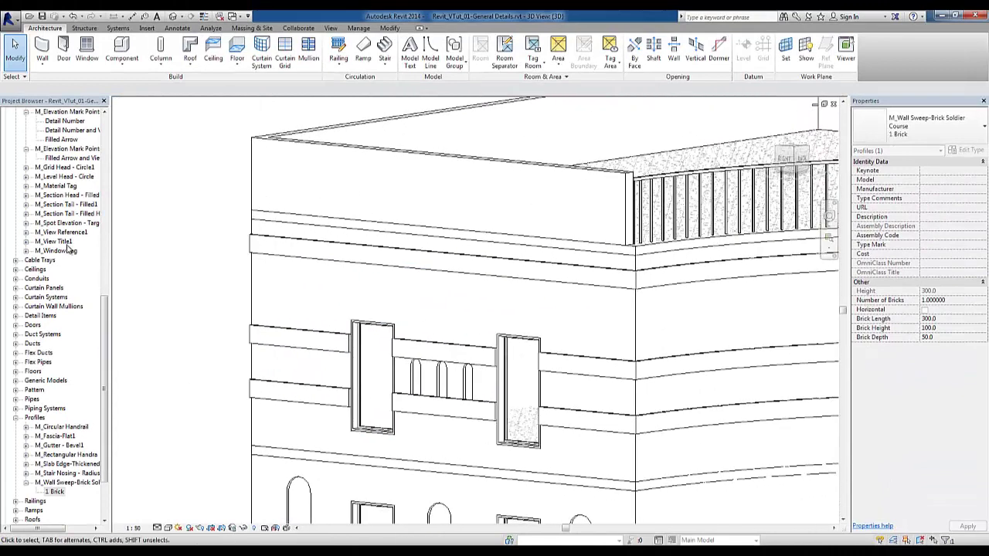
pyautogui.moveTo(103, 305); pyautogui.dragTo(101, 120)
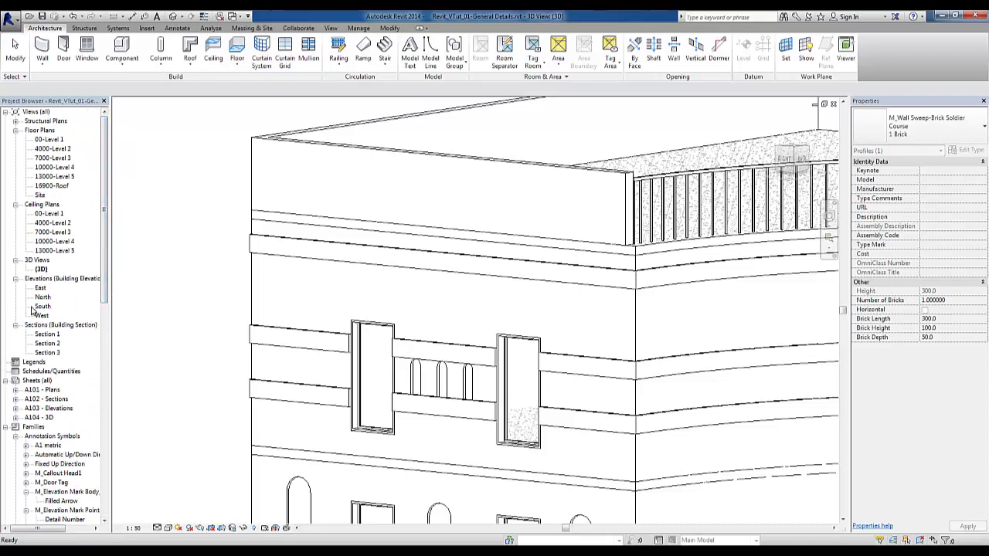
# Open the East elevation and zoom in on the upper facade sweep bands
pyautogui.doubleClick(40, 288)
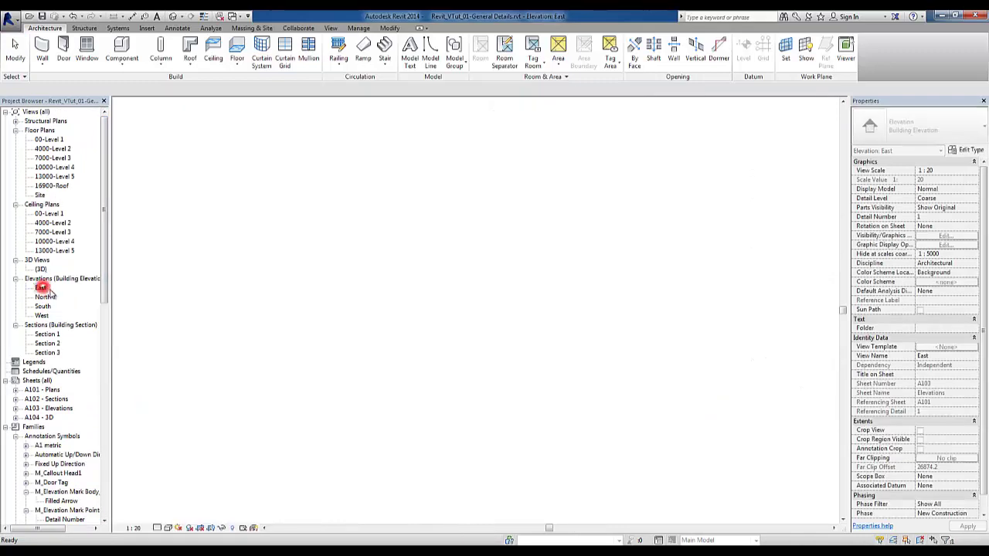
pyautogui.moveTo(513, 272); pyautogui.dragTo(459, 311, button='middle')
pyautogui.scroll(1, 459, 311)
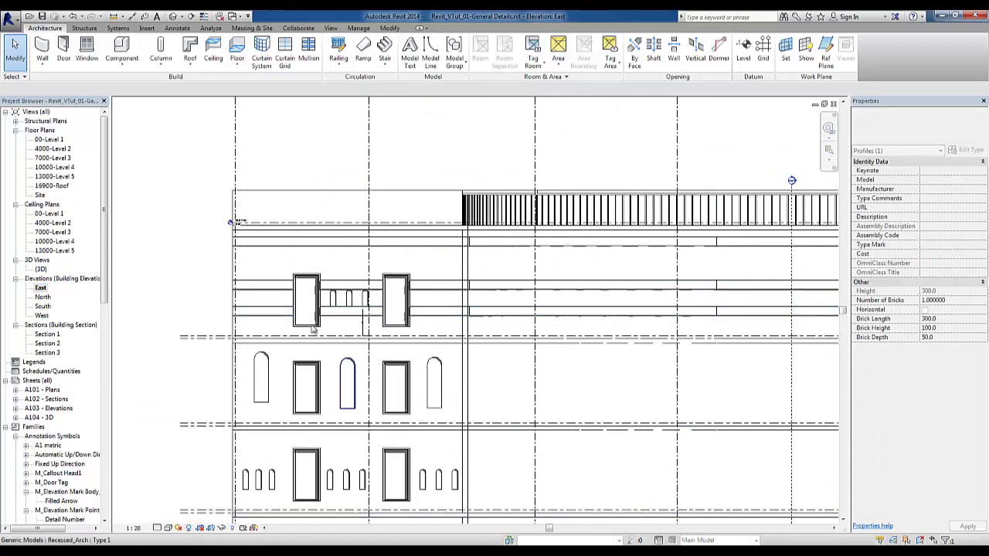
pyautogui.scroll(1, 299, 269)
pyautogui.scroll(1, 298, 270)
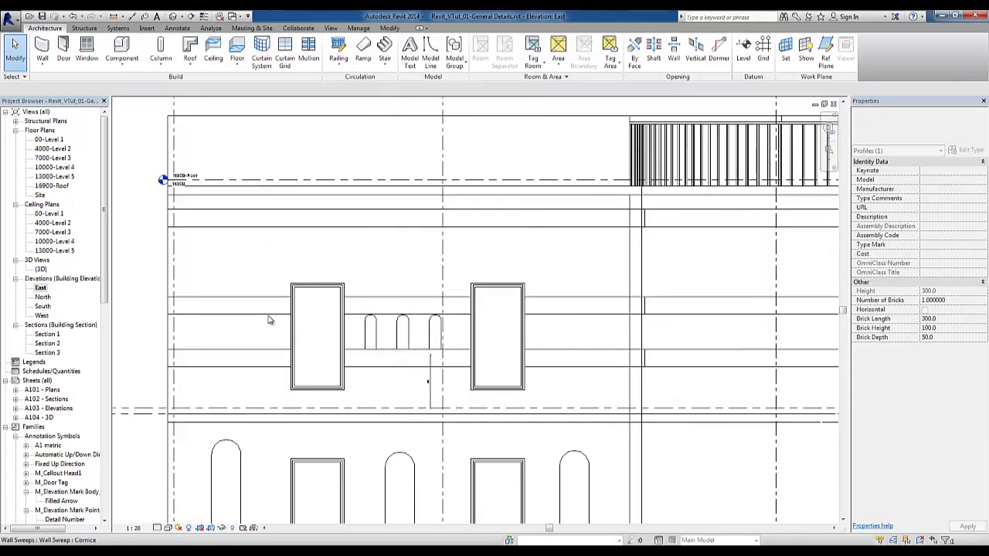
# Nudge the three cornice sweep bands downward with the arrow keys
pyautogui.click(267, 230)
pyautogui.press('Down')
pyautogui.press('Down')
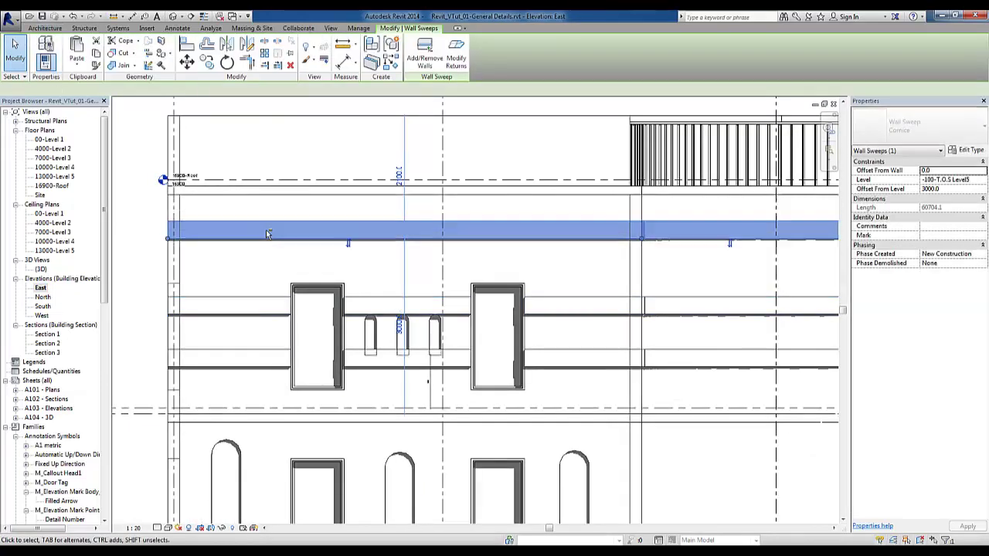
pyautogui.press('Down')
pyautogui.press('Down')
pyautogui.press('Down')
pyautogui.press('Down')
pyautogui.press('Down')
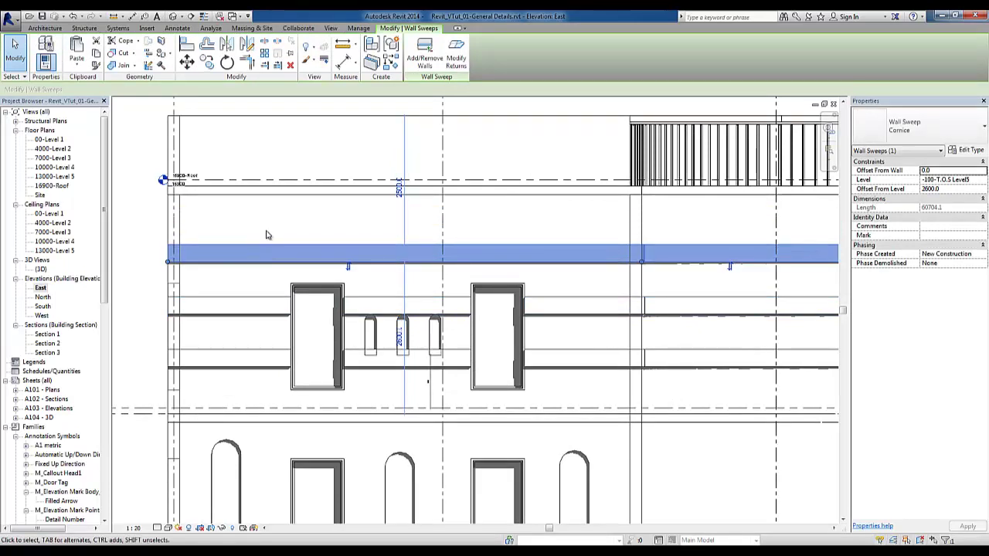
pyautogui.keyDown('ctrl'); pyautogui.click(240, 317); pyautogui.keyUp('ctrl')
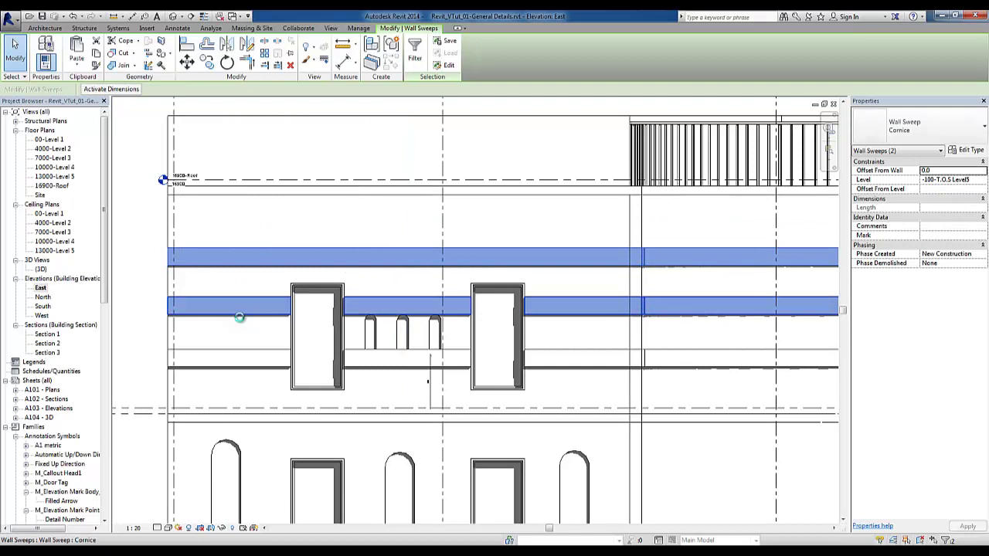
pyautogui.press('Down')
pyautogui.press('Down')
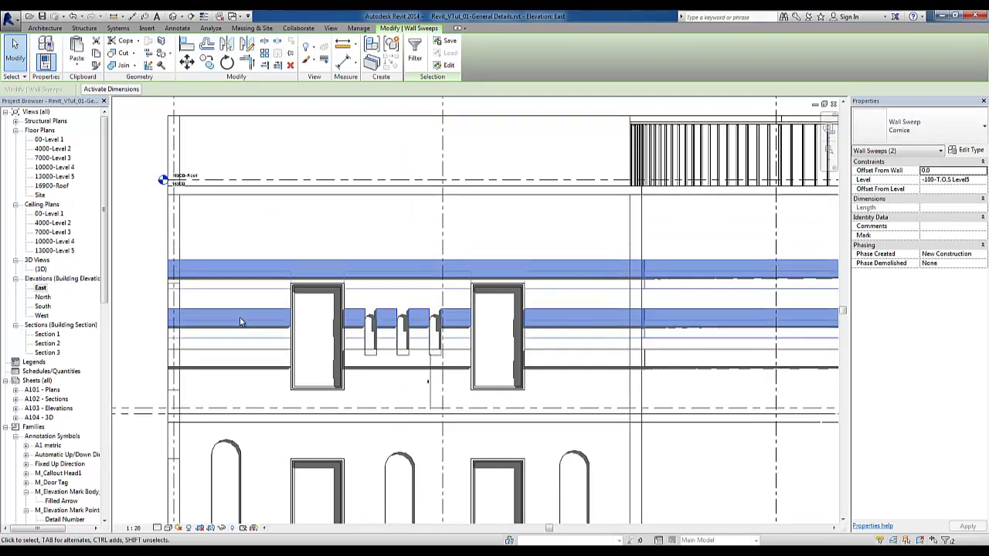
pyautogui.press('Down')
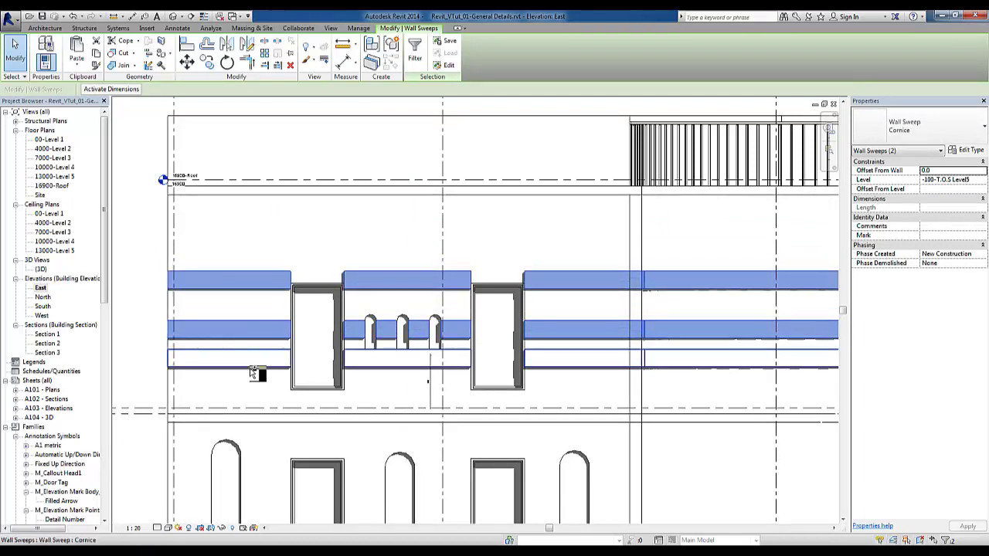
pyautogui.keyDown('ctrl'); pyautogui.click(251, 366); pyautogui.keyUp('ctrl')
pyautogui.press('Down')
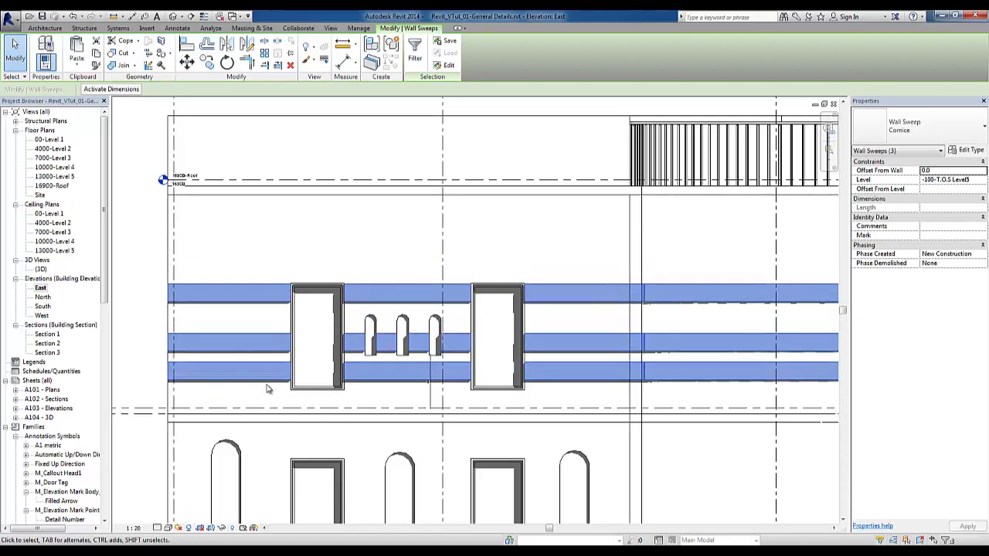
# Move the bottom sweep band so its temporary dimension reads 4540
pyautogui.click(269, 379)
pyautogui.moveTo(269, 379); pyautogui.dragTo(272, 351)
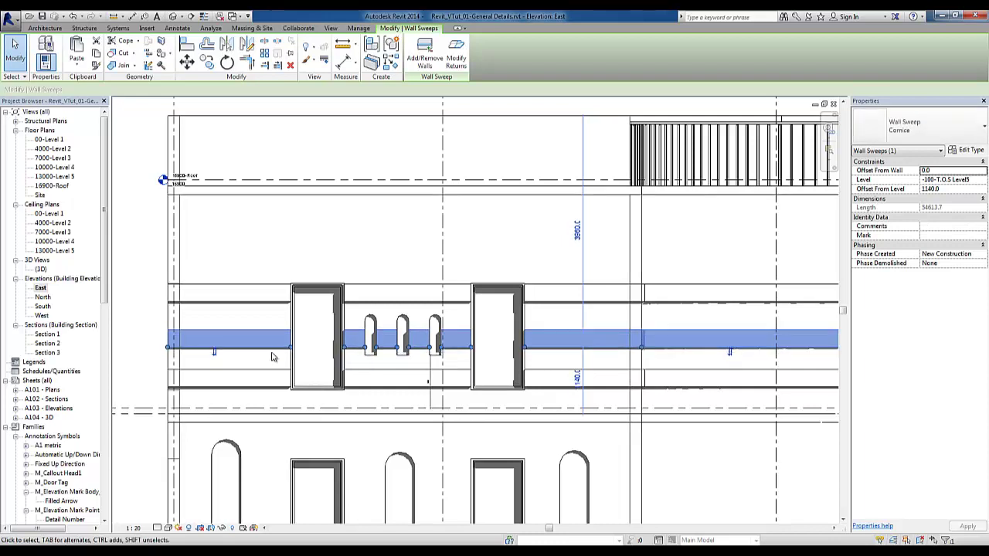
pyautogui.press('Escape')
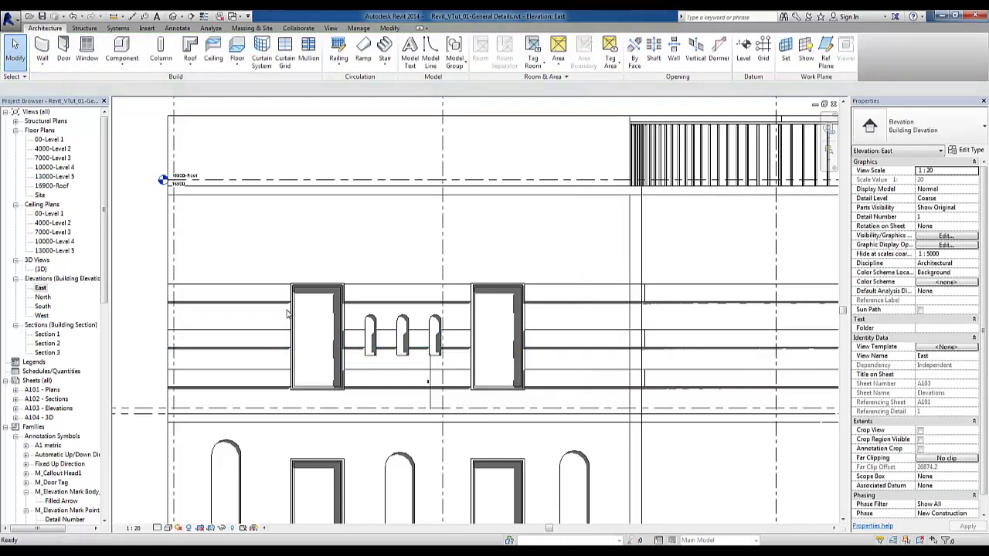
# In the default 3D view, add a return at the upper cornice sweep's corner end
pyautogui.click(178, 17)
pyautogui.moveTo(303, 325); pyautogui.dragTo(503, 384, button='middle')
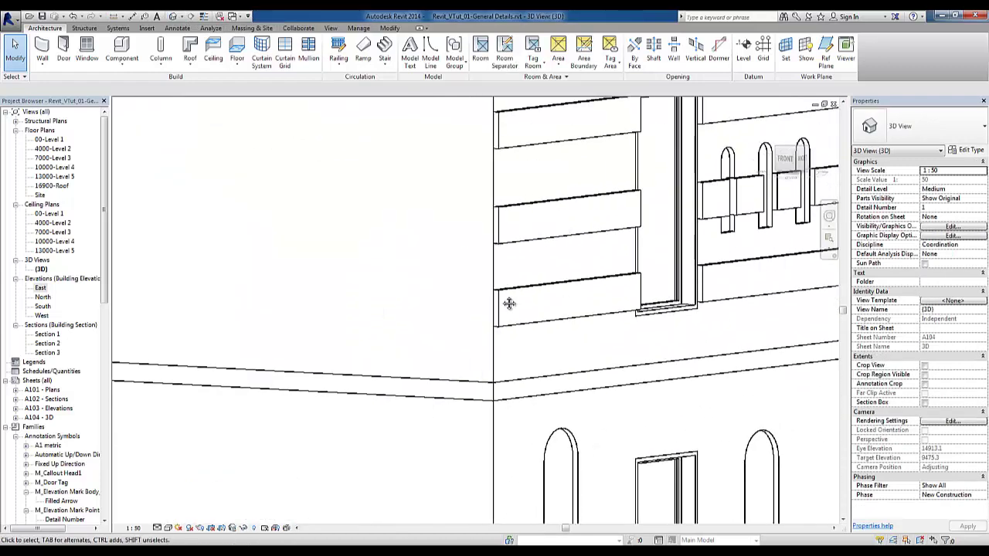
pyautogui.click(538, 233)
pyautogui.click(456, 56)
pyautogui.click(531, 236)
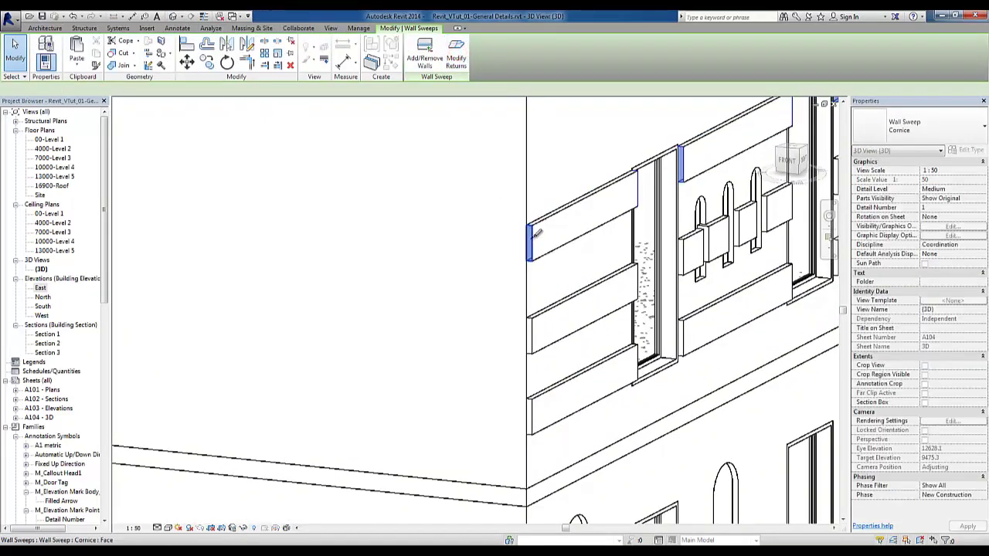
pyautogui.press('Escape')
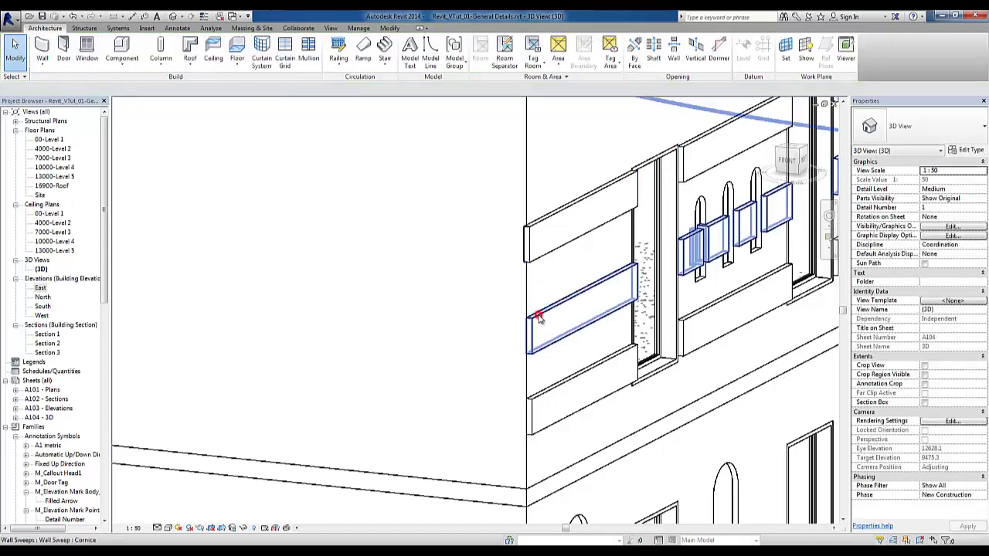
# Add returns to the corner ends of the middle and lower sweep bands
pyautogui.click(533, 312)
pyautogui.click(531, 324)
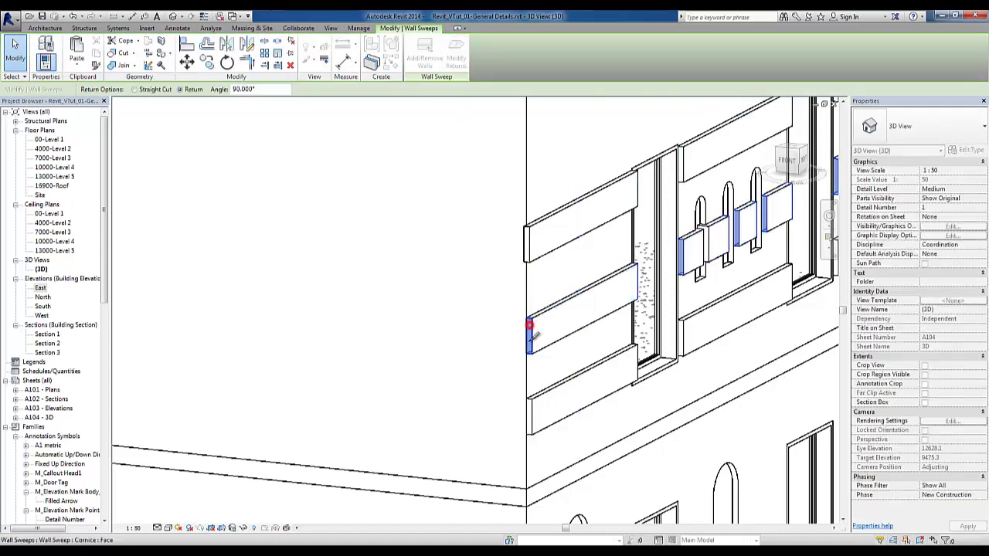
pyautogui.press('Escape')
pyautogui.click(541, 397)
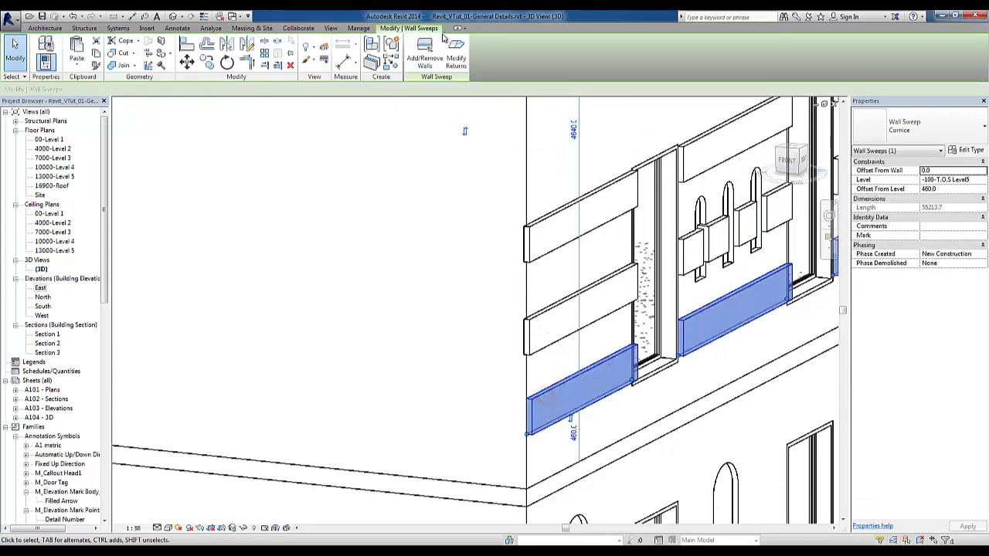
pyautogui.click(456, 58)
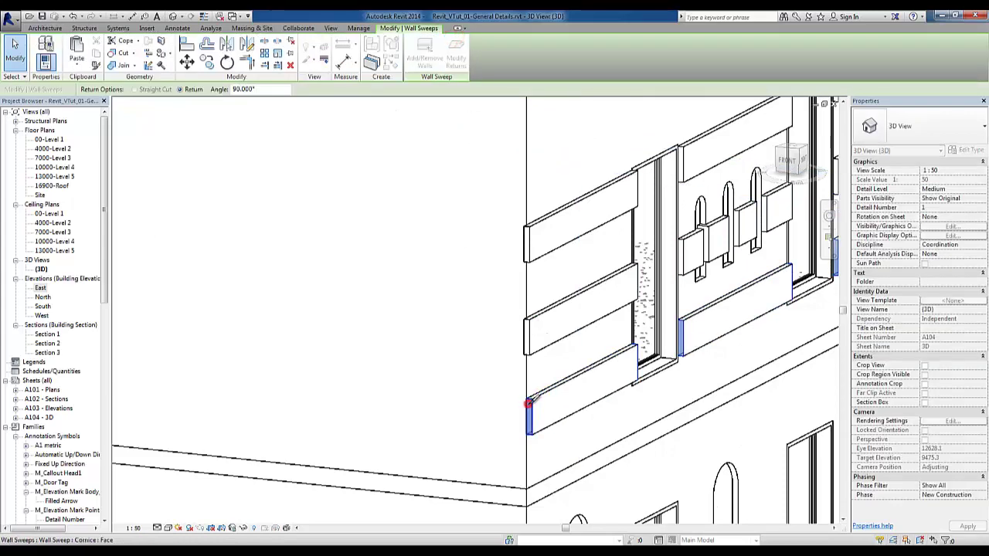
pyautogui.press('Escape')
pyautogui.click(532, 433)
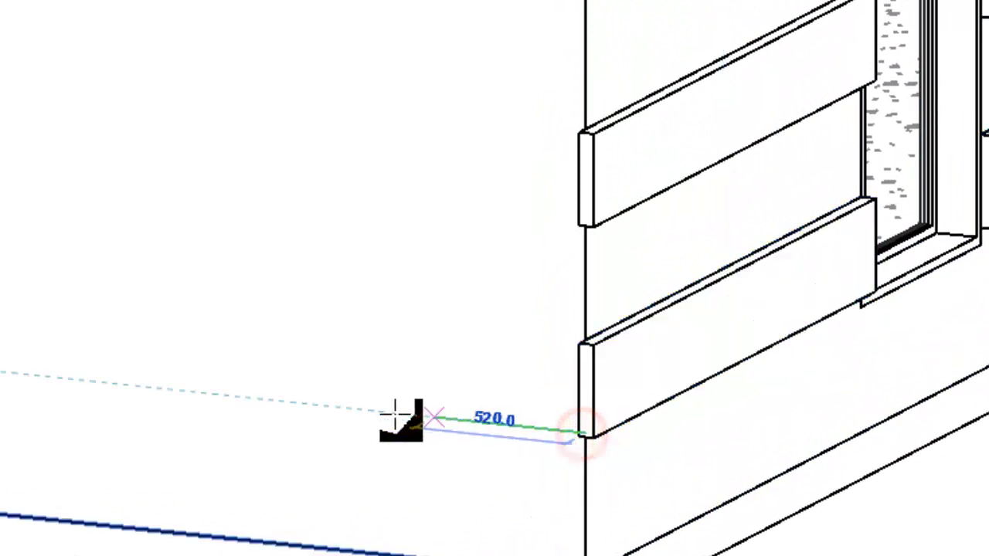
pyautogui.click(378, 413)
# Wrap the upper sweep band's return around the building corner
pyautogui.click(610, 217)
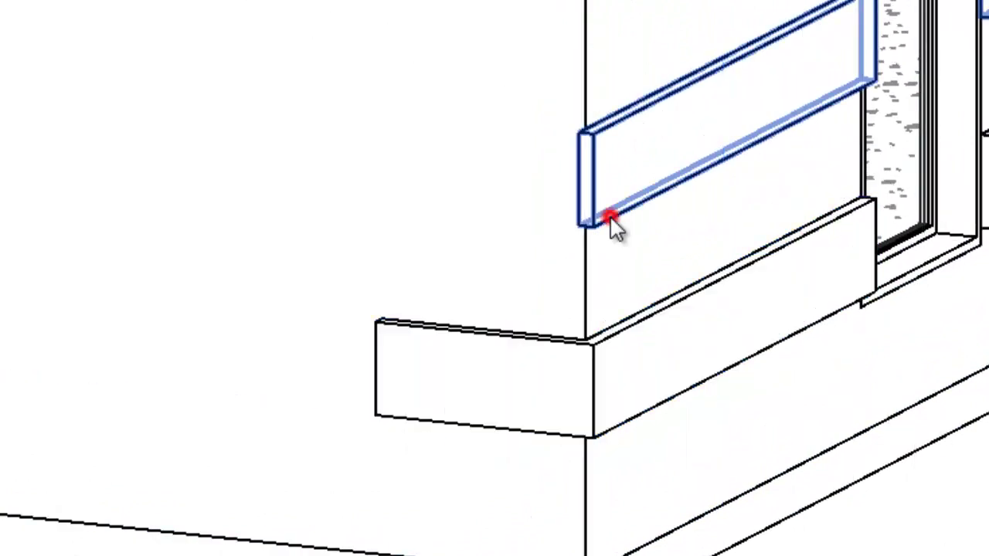
pyautogui.click(584, 222)
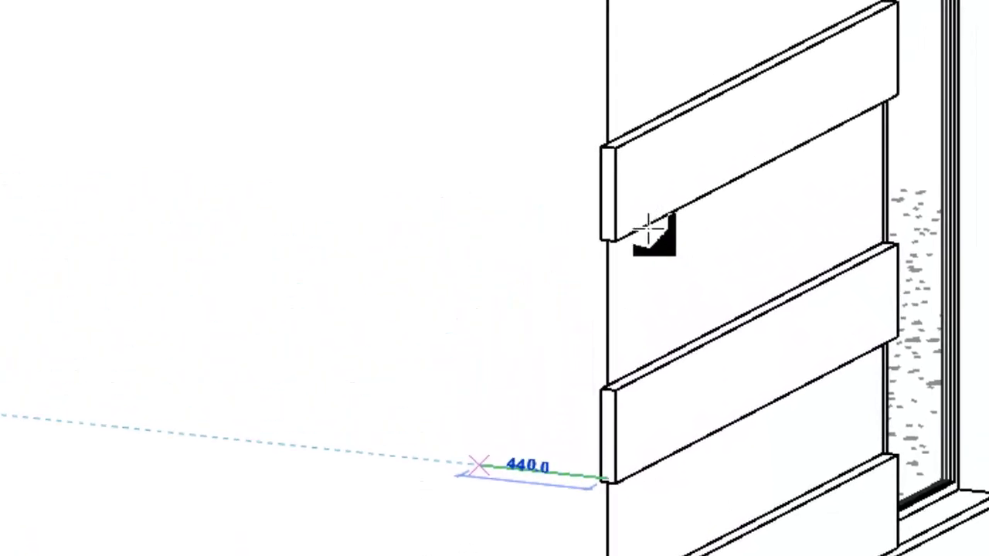
pyautogui.click(649, 230)
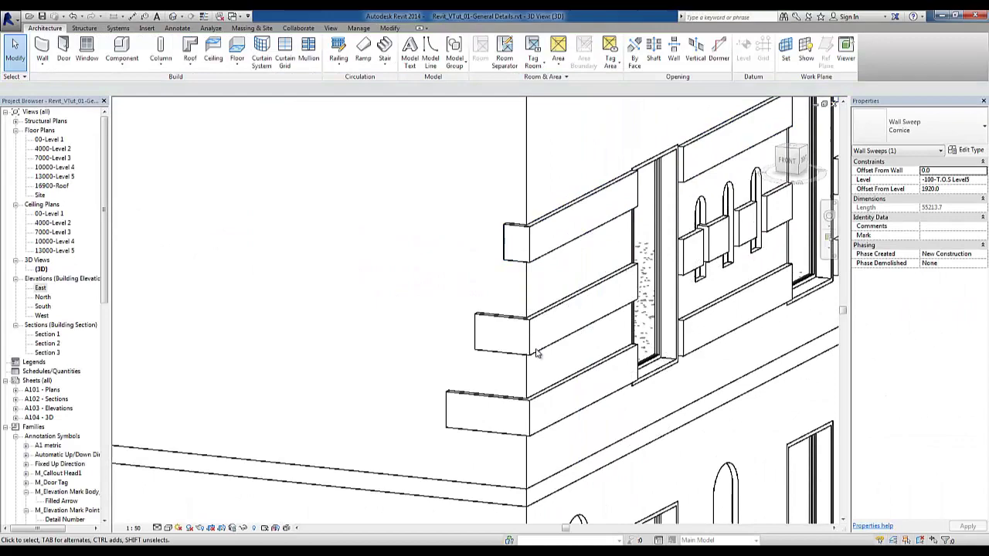
pyautogui.press('Escape')
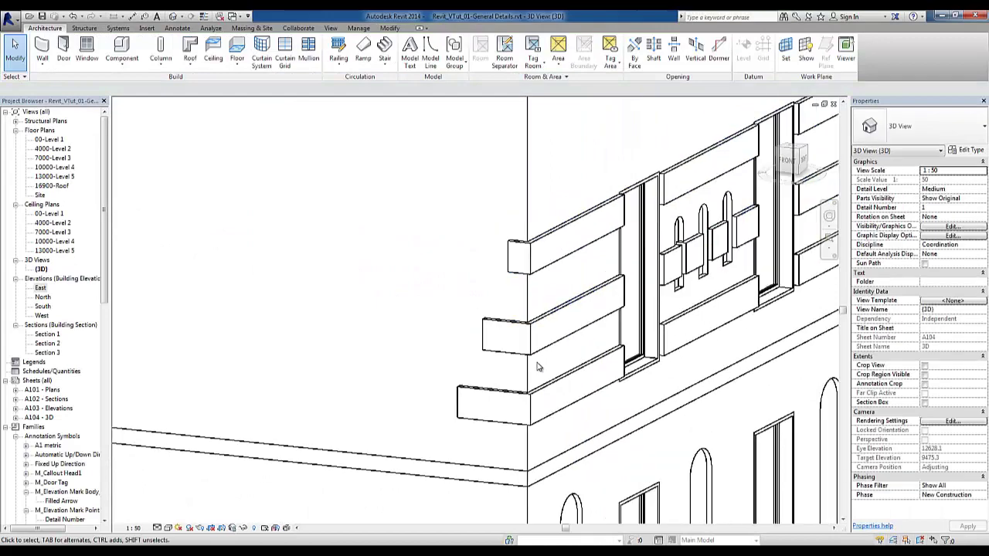
pyautogui.scroll(-3, 583, 403)
pyautogui.moveTo(584, 403)
pyautogui.keyDown('shift'); pyautogui.mouseDown(button='middle')
pyautogui.moveTo(563, 347)
pyautogui.moveTo(460, 349)
pyautogui.moveTo(464, 329)
pyautogui.moveTo(429, 304)
pyautogui.mouseUp(button='middle'); pyautogui.keyUp('shift')
pyautogui.scroll(2, 433, 323)
pyautogui.scroll(-2, 434, 323)
pyautogui.moveTo(525, 322)
pyautogui.keyDown('shift'); pyautogui.mouseDown(button='middle')
pyautogui.moveTo(369, 320)
pyautogui.moveTo(727, 306)
pyautogui.mouseUp(button='middle'); pyautogui.keyUp('shift')
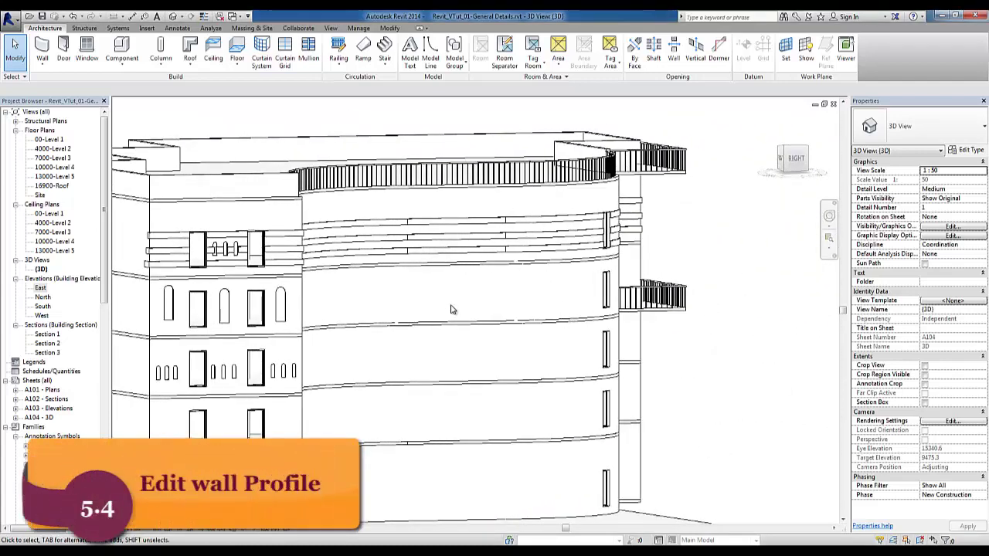
pyautogui.moveTo(452, 309)
pyautogui.mouseDown(button='middle')
pyautogui.moveTo(483, 307)
pyautogui.moveTo(508, 260)
pyautogui.moveTo(499, 236)
pyautogui.mouseUp(button='middle')
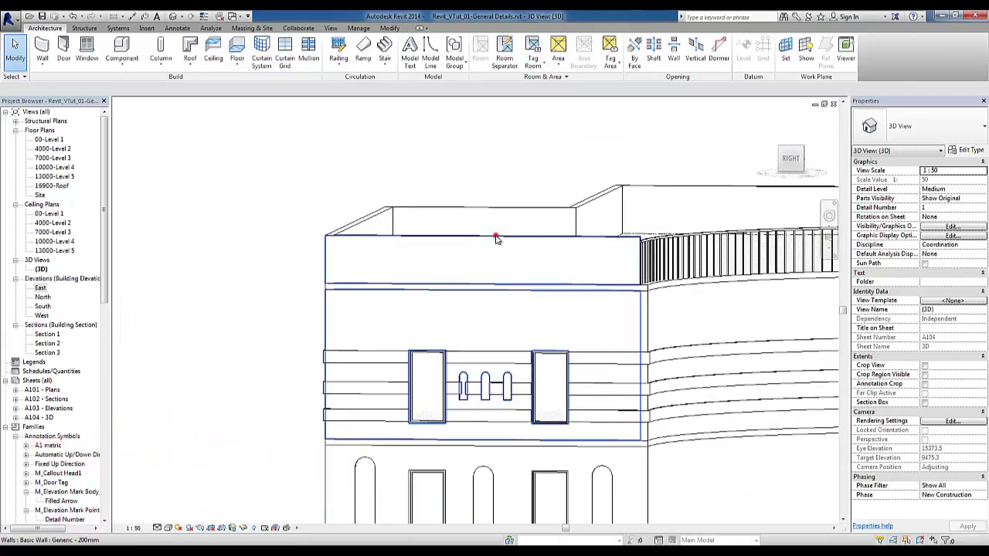
# Select the tower's upper parapet wall and view its top in the East elevation
pyautogui.click(498, 240)
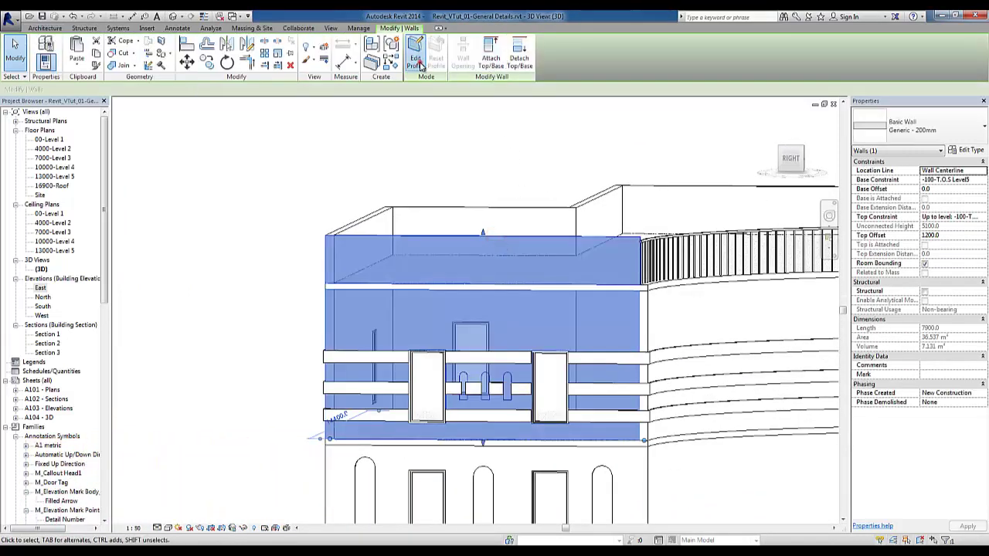
pyautogui.doubleClick(40, 288)
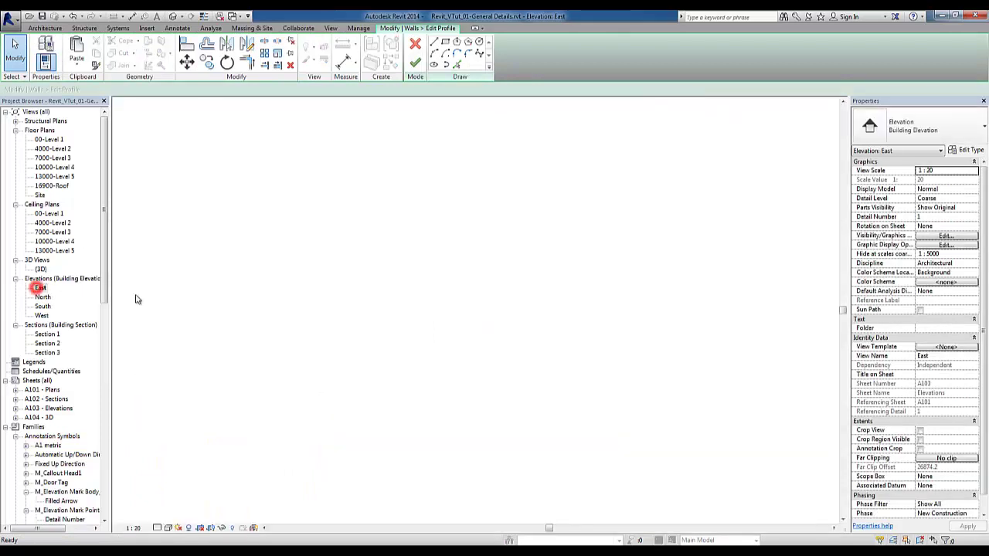
pyautogui.moveTo(401, 271); pyautogui.dragTo(522, 456, button='middle')
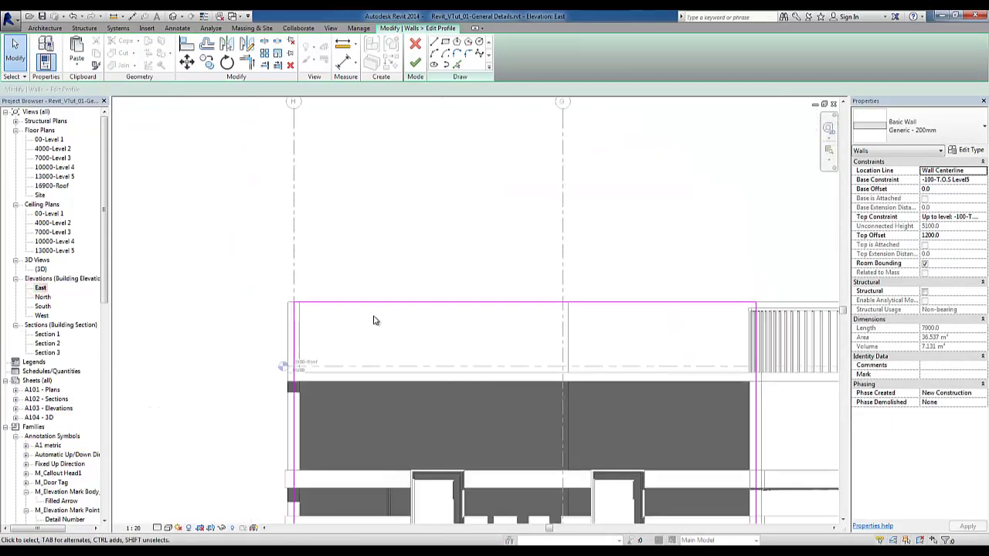
# Sketch two start-end-radius arcs forming an S-curve across the wall top
pyautogui.click(434, 53)
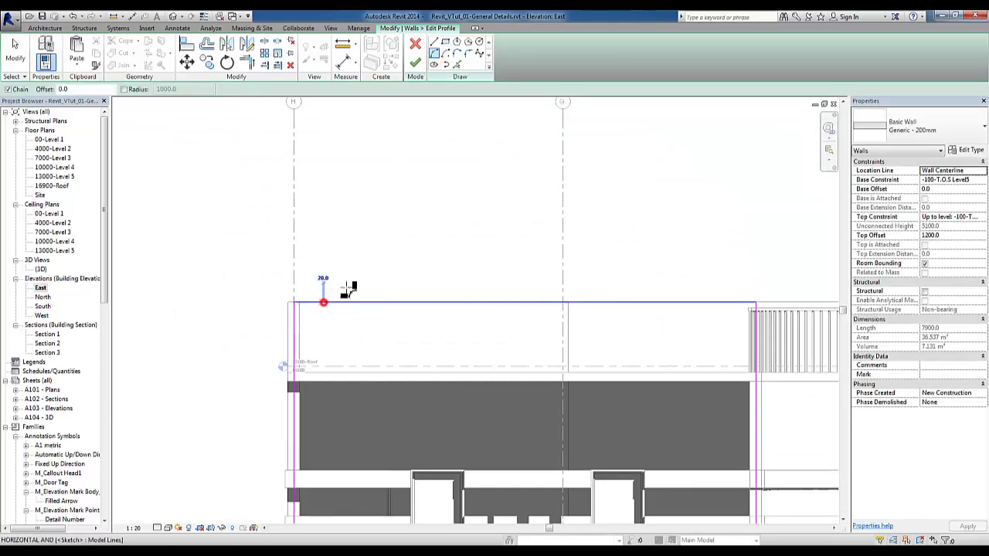
pyautogui.click(323, 302)
pyautogui.click(429, 264)
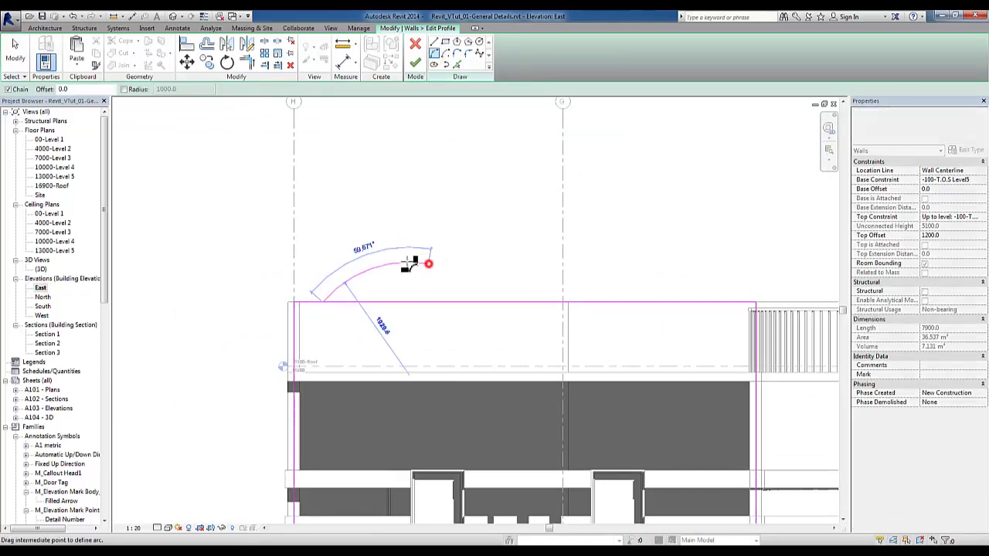
pyautogui.click(404, 266)
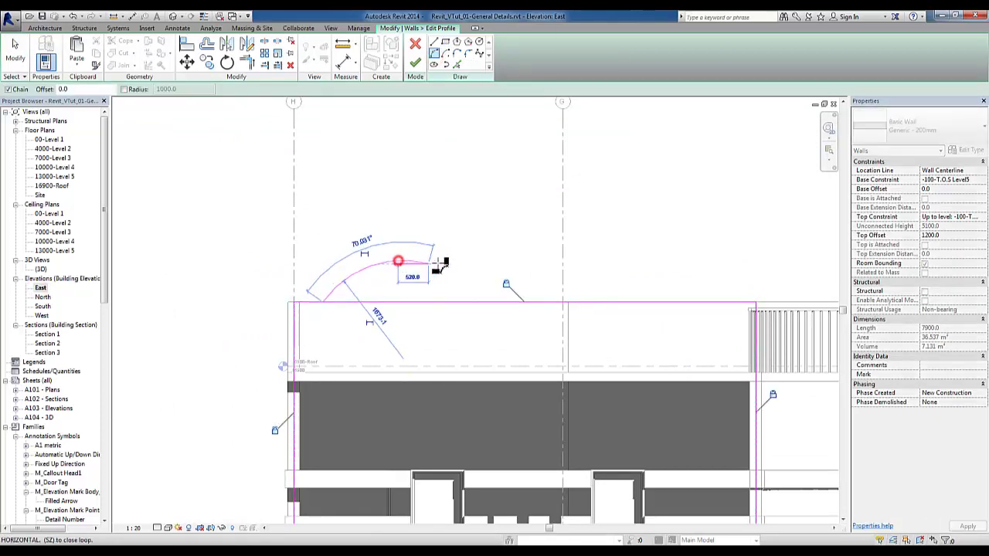
pyautogui.click(605, 235)
pyautogui.click(546, 257)
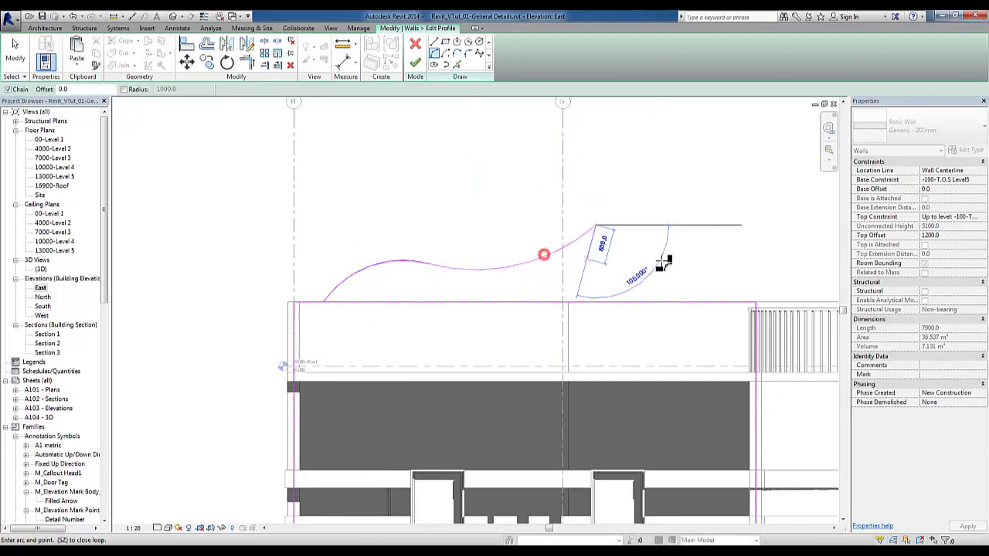
# Draw lines for the short rise, the flat raised top and the angled right corner
pyautogui.click(434, 42)
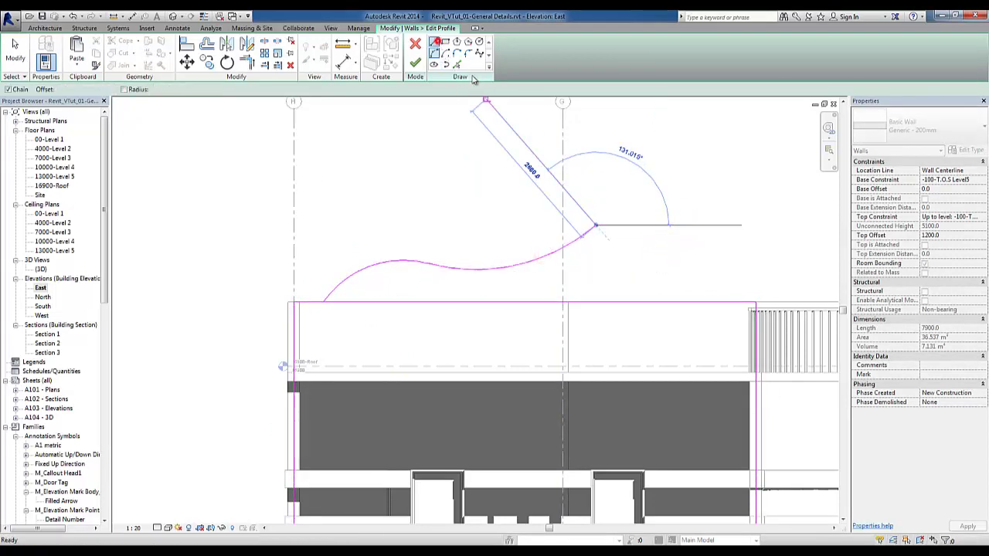
pyautogui.click(607, 184)
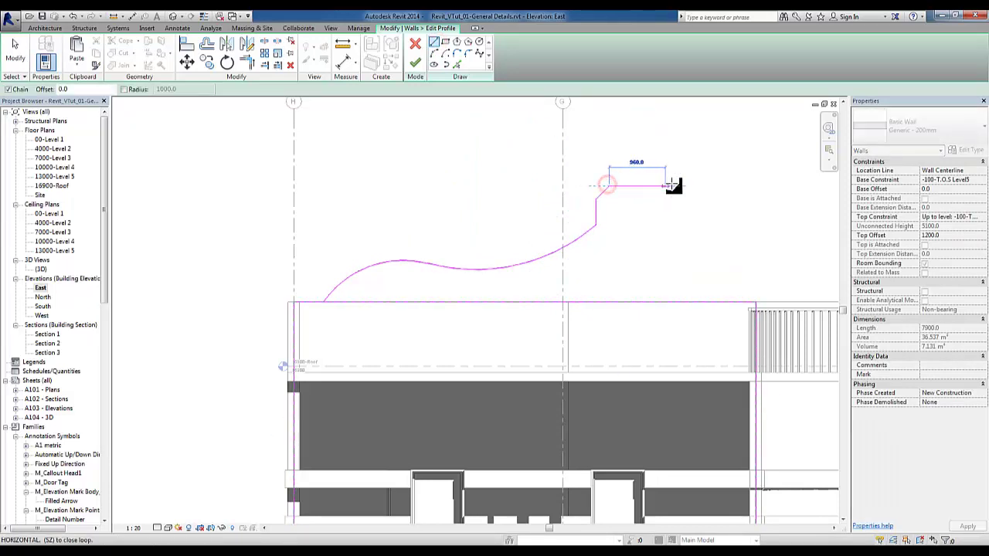
pyautogui.click(728, 185)
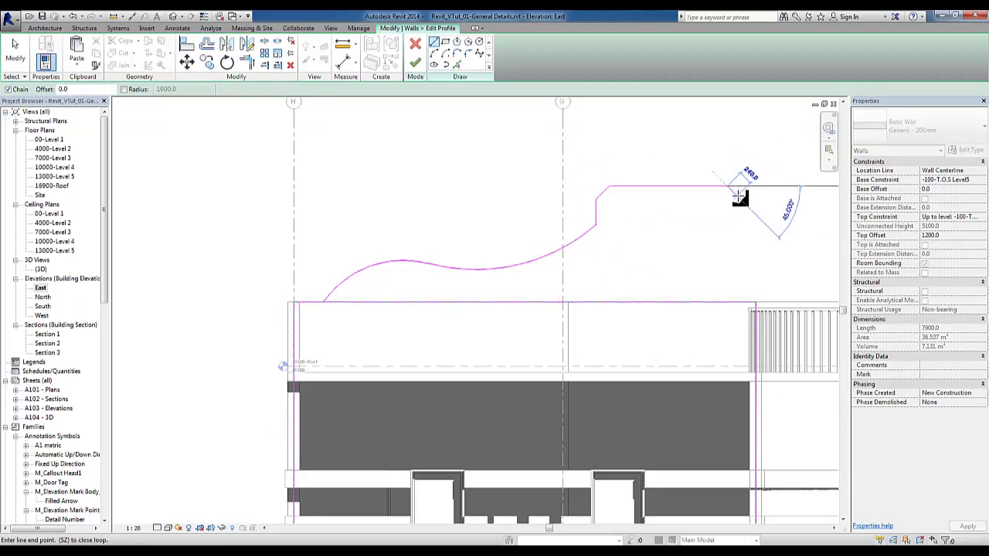
pyautogui.click(738, 195)
pyautogui.press('Escape')
pyautogui.press('Escape')
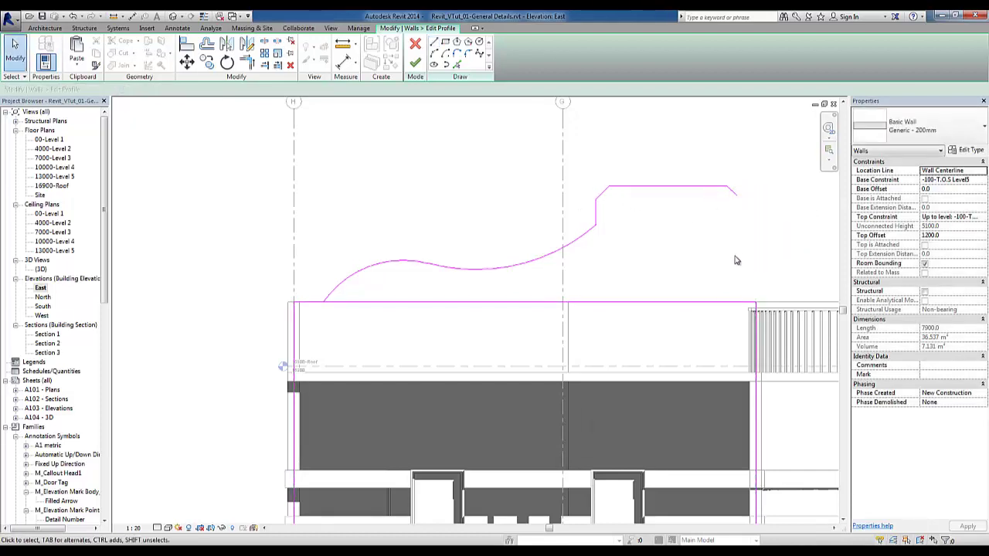
# Trim/extend the angled segment and the wall's right edge into a corner with TR
pyautogui.press('t')
pyautogui.press('r')
pyautogui.click(758, 316)
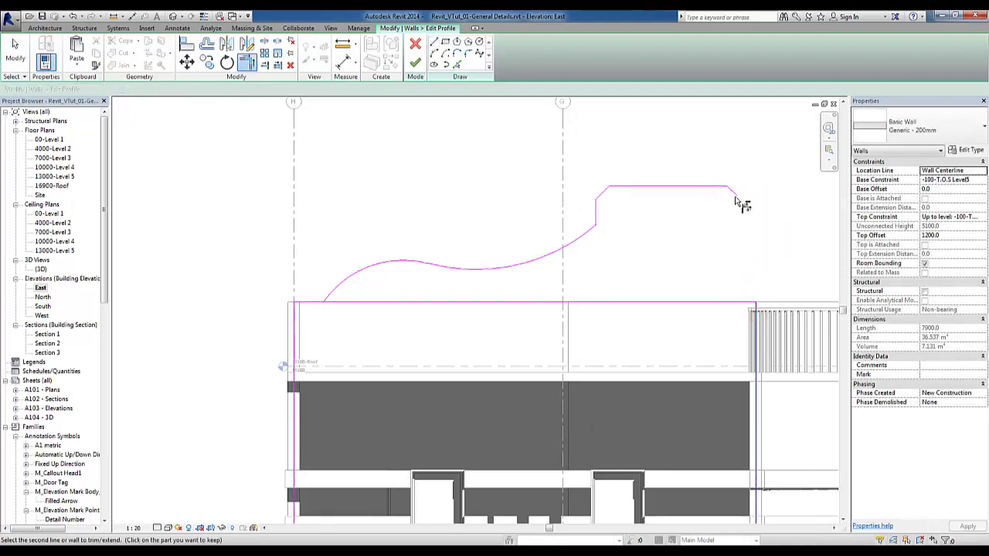
pyautogui.click(735, 196)
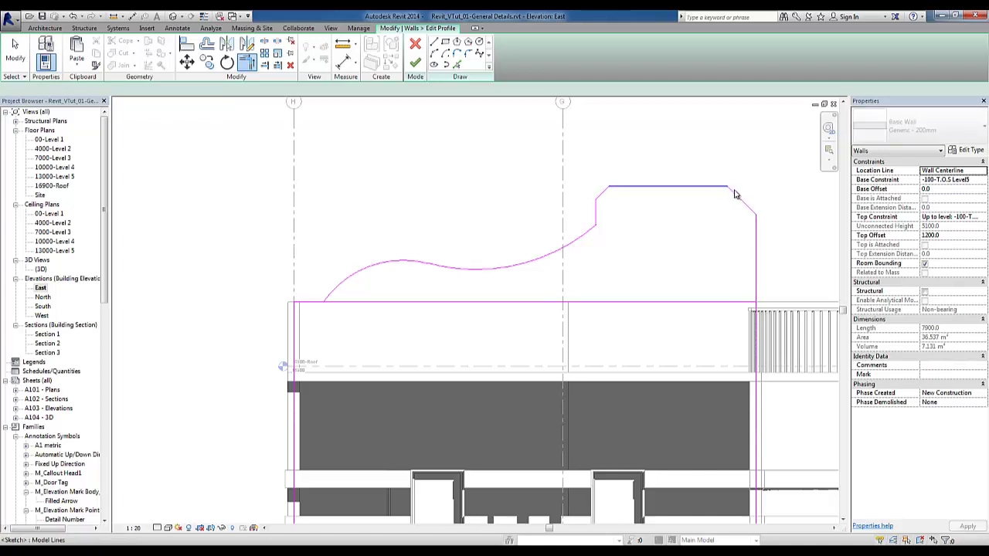
pyautogui.press('Escape')
pyautogui.press('Escape')
# Shorten the angled corner segment to 261.4
pyautogui.click(735, 195)
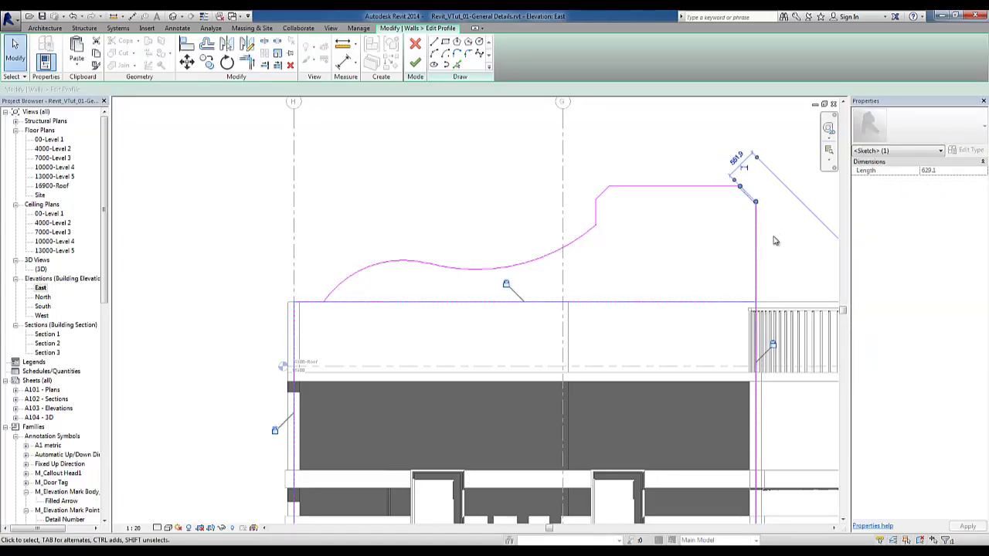
pyautogui.press('Up')
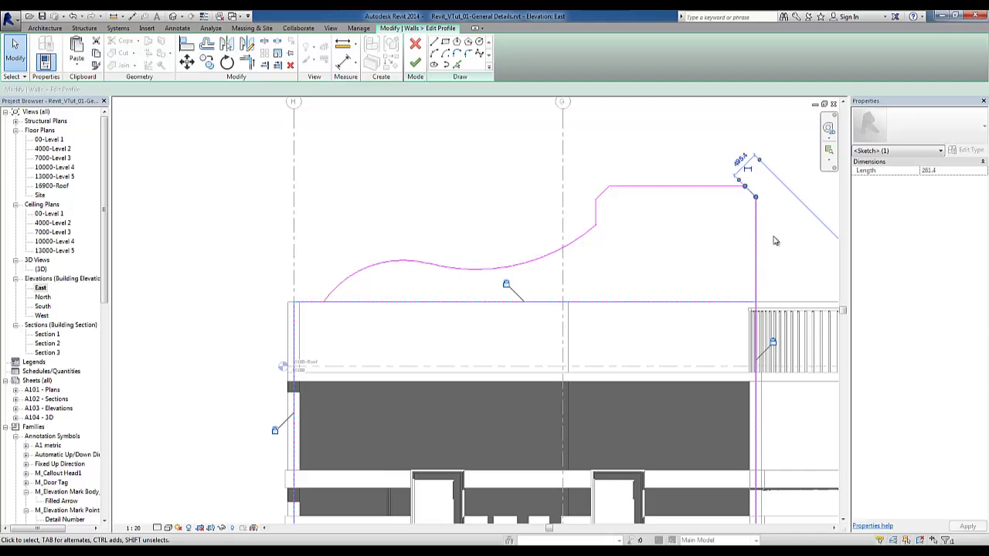
pyautogui.click(776, 241)
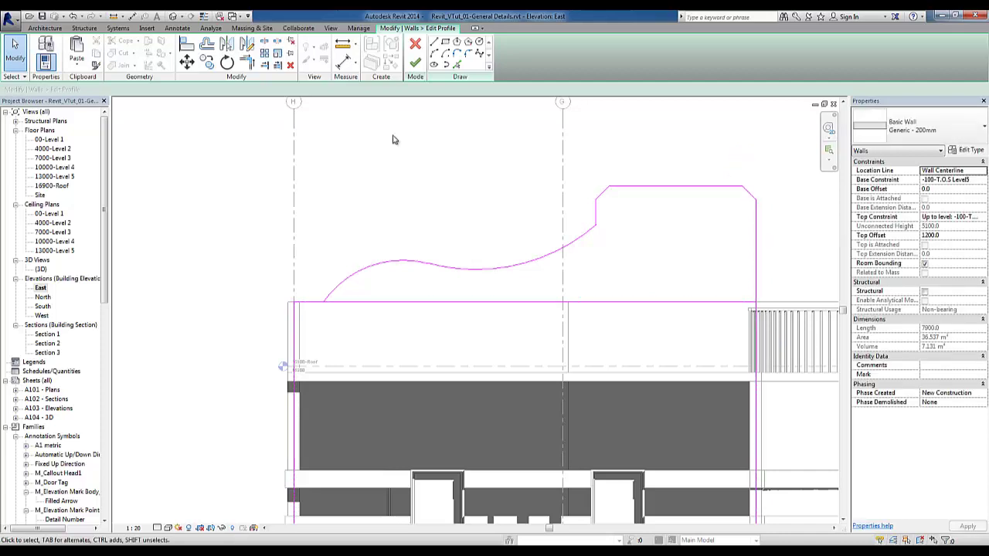
pyautogui.click(458, 43)
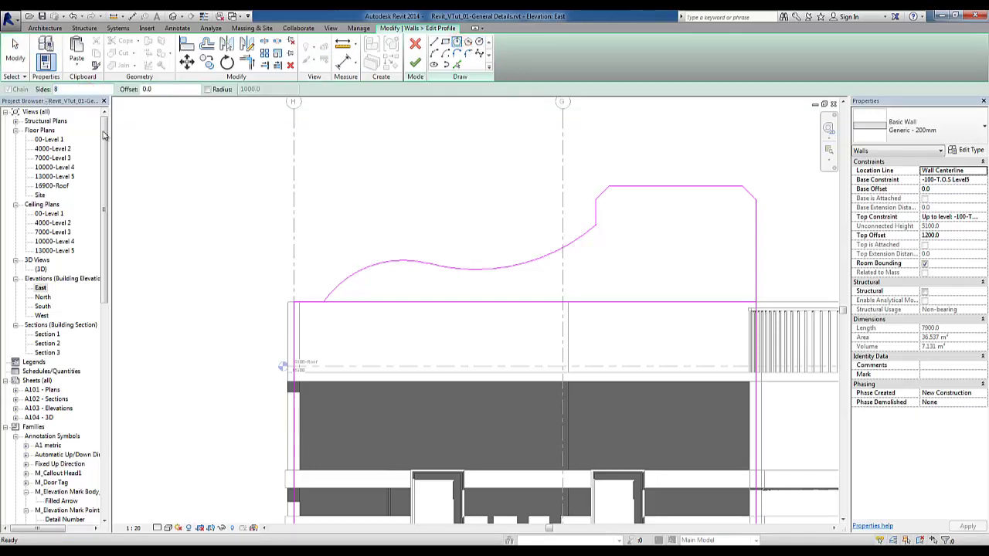
# Draw an octagonal inscribed polygon opening in the raised top of the parapet
pyautogui.click(673, 230)
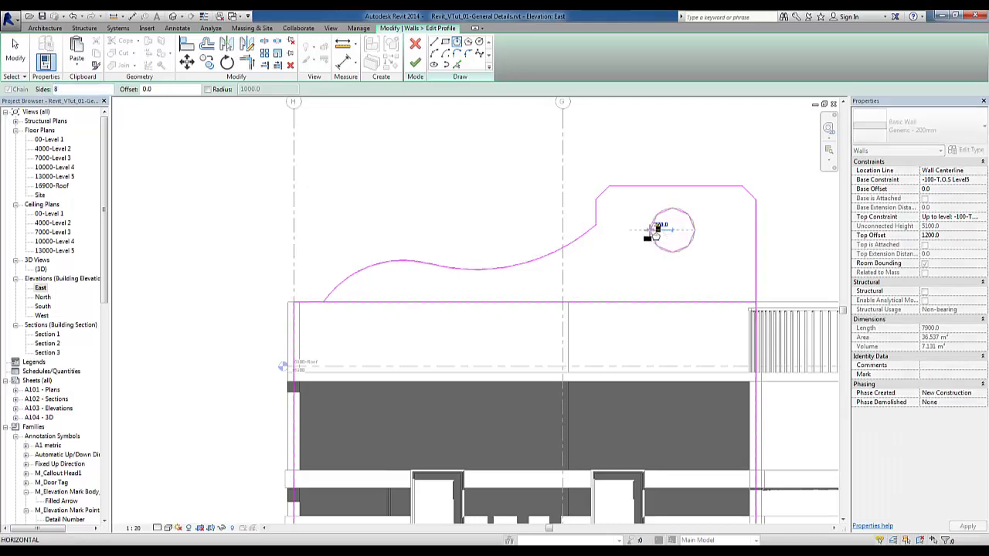
pyautogui.click(656, 229)
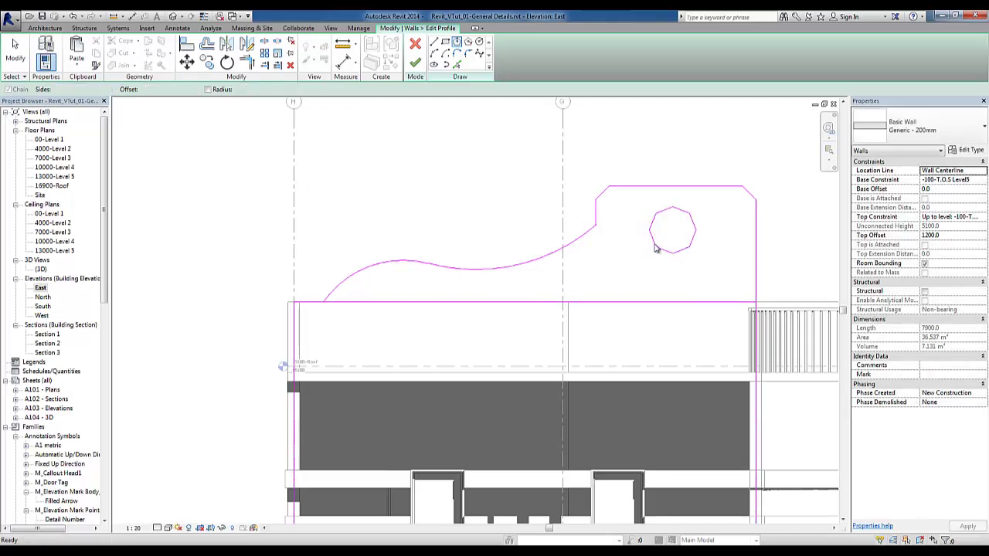
pyautogui.click(415, 63)
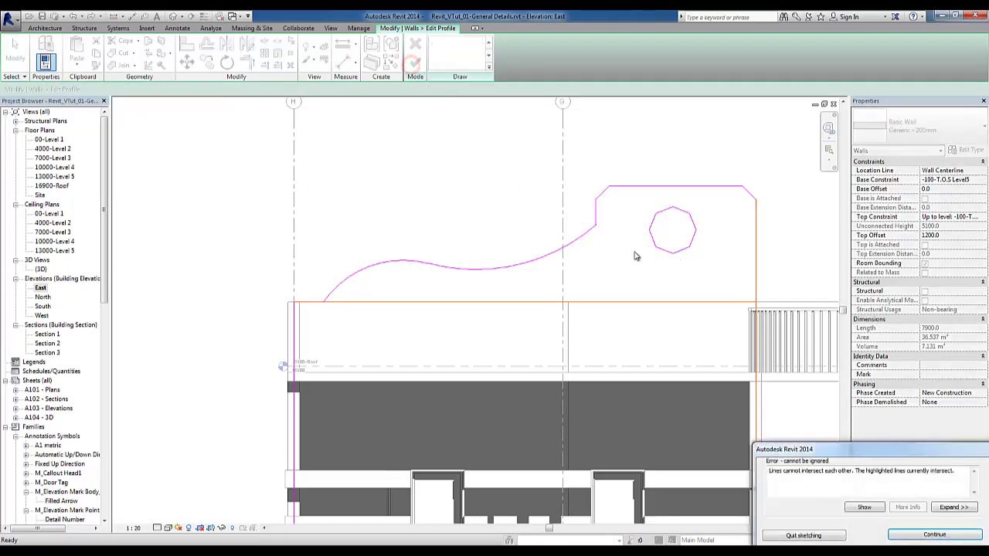
pyautogui.click(935, 534)
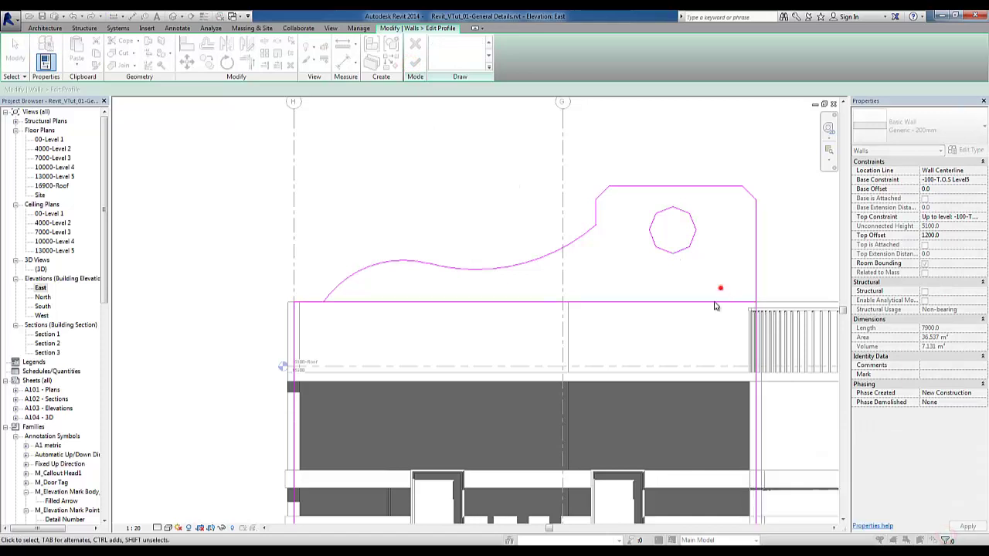
pyautogui.click(700, 324)
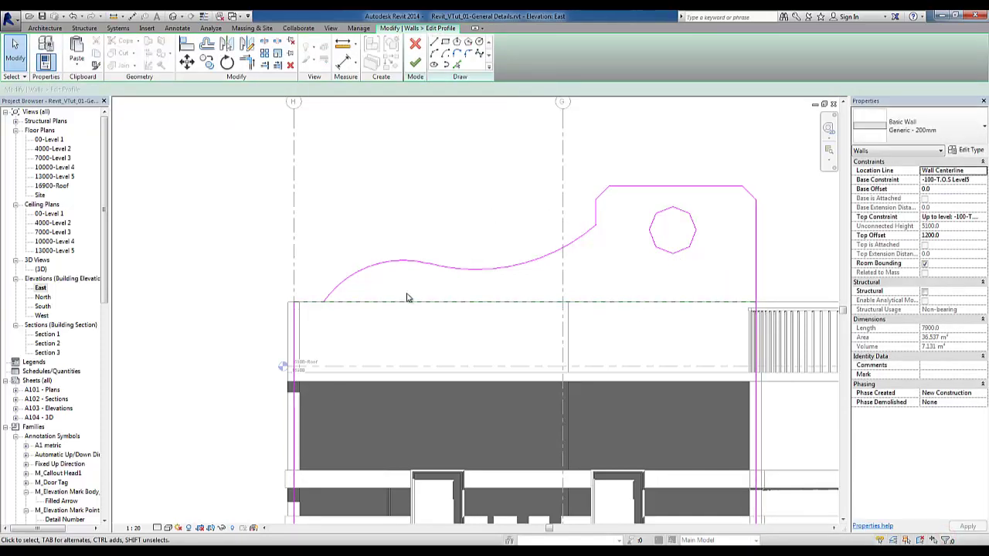
# Trim the arc to the bottom line with TR, finish the profile, and view it in 3D
pyautogui.press('t')
pyautogui.press('r')
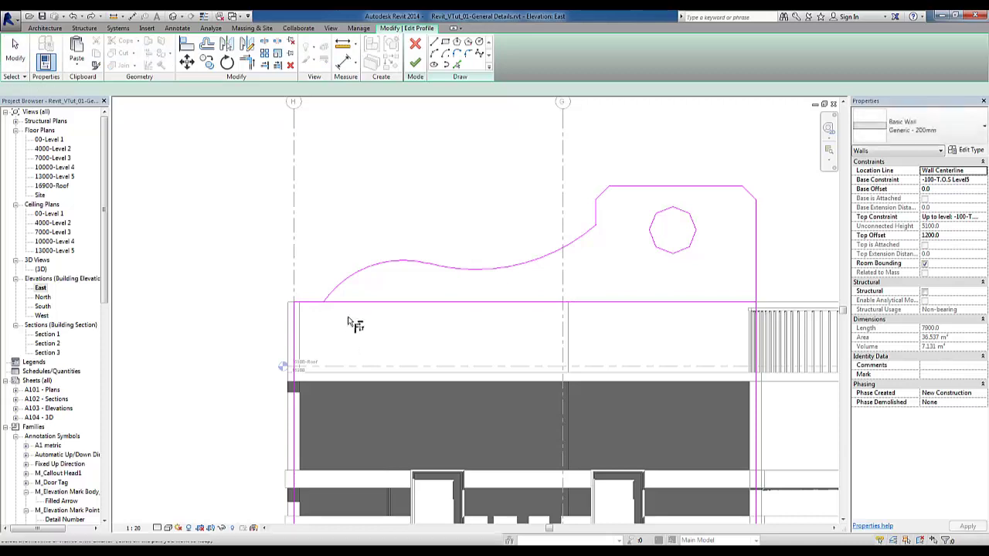
pyautogui.click(340, 303)
pyautogui.click(326, 295)
pyautogui.press('Escape')
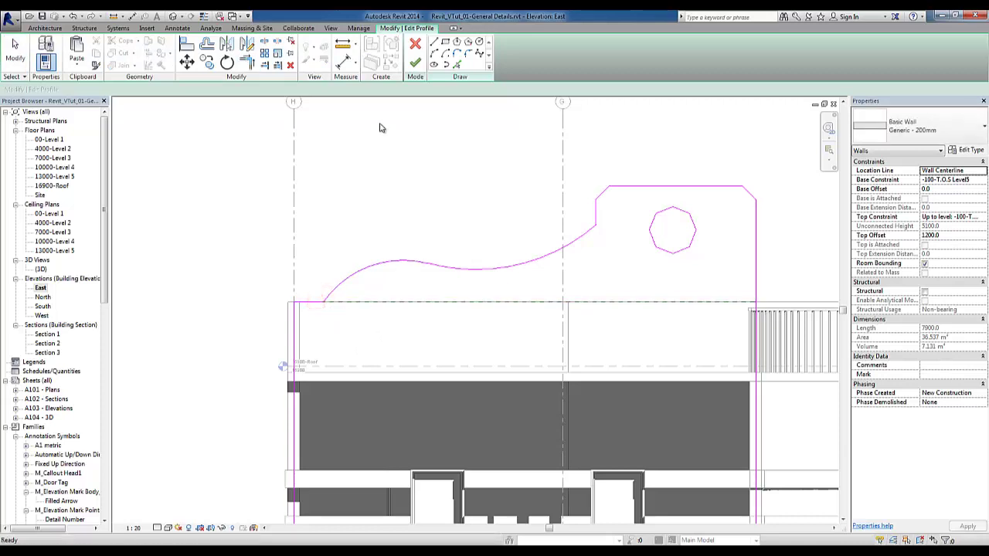
pyautogui.click(416, 64)
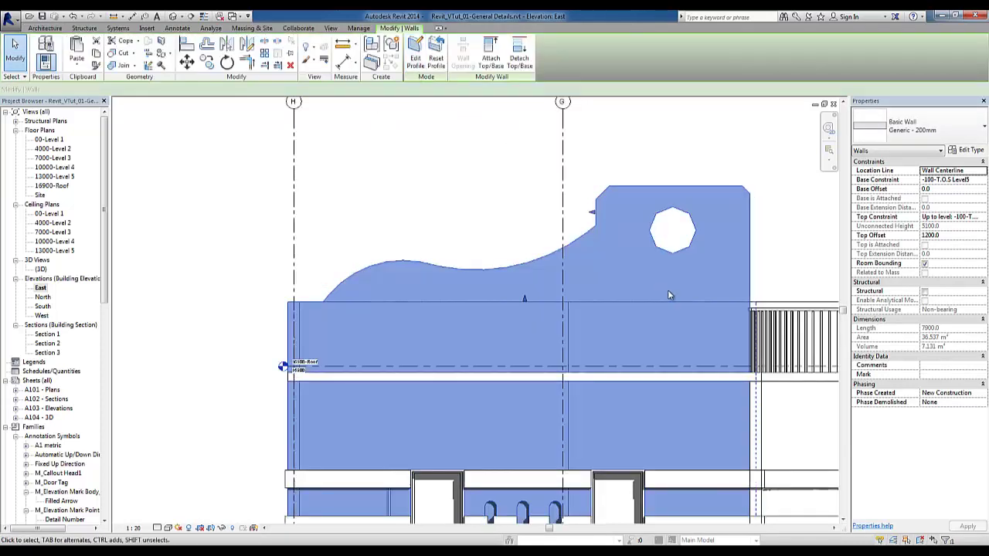
pyautogui.press('Escape')
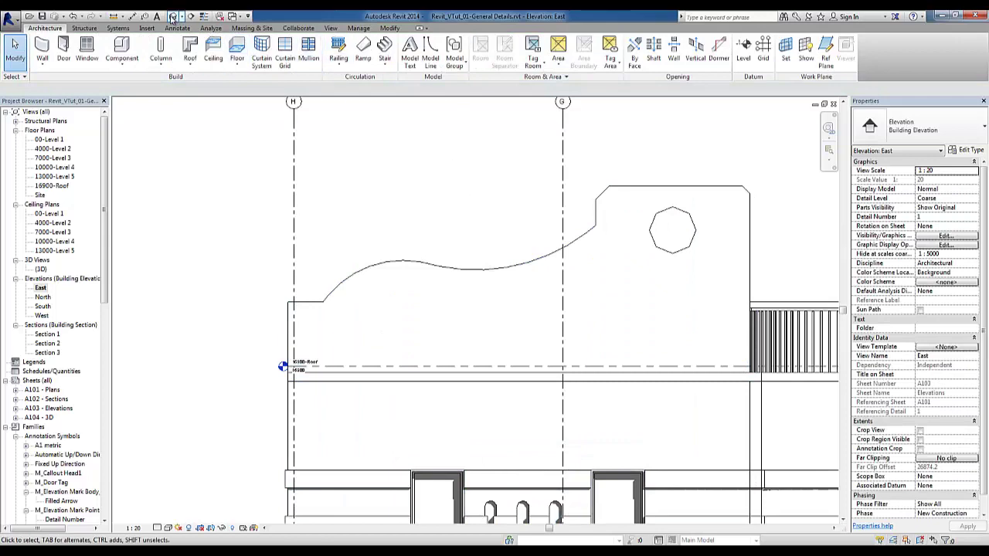
pyautogui.click(174, 16)
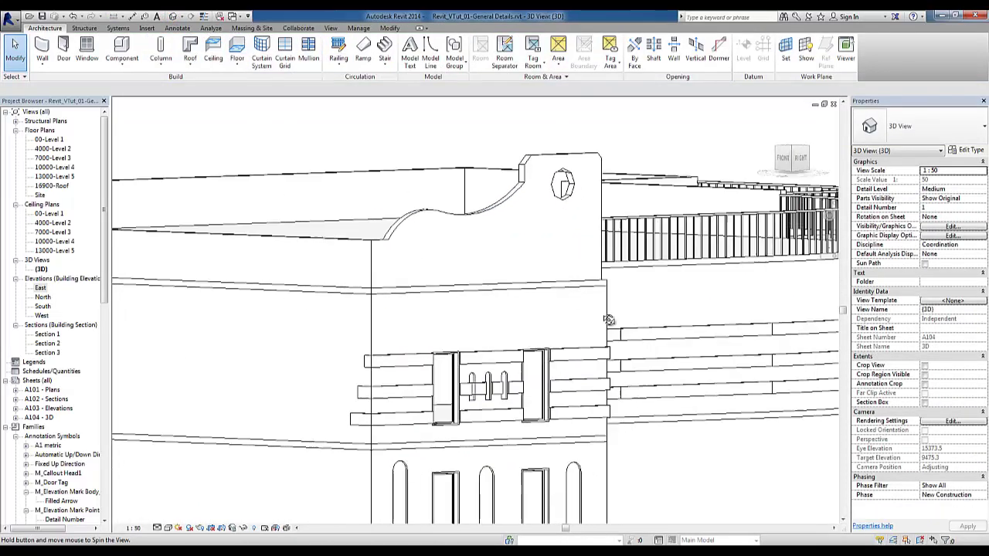